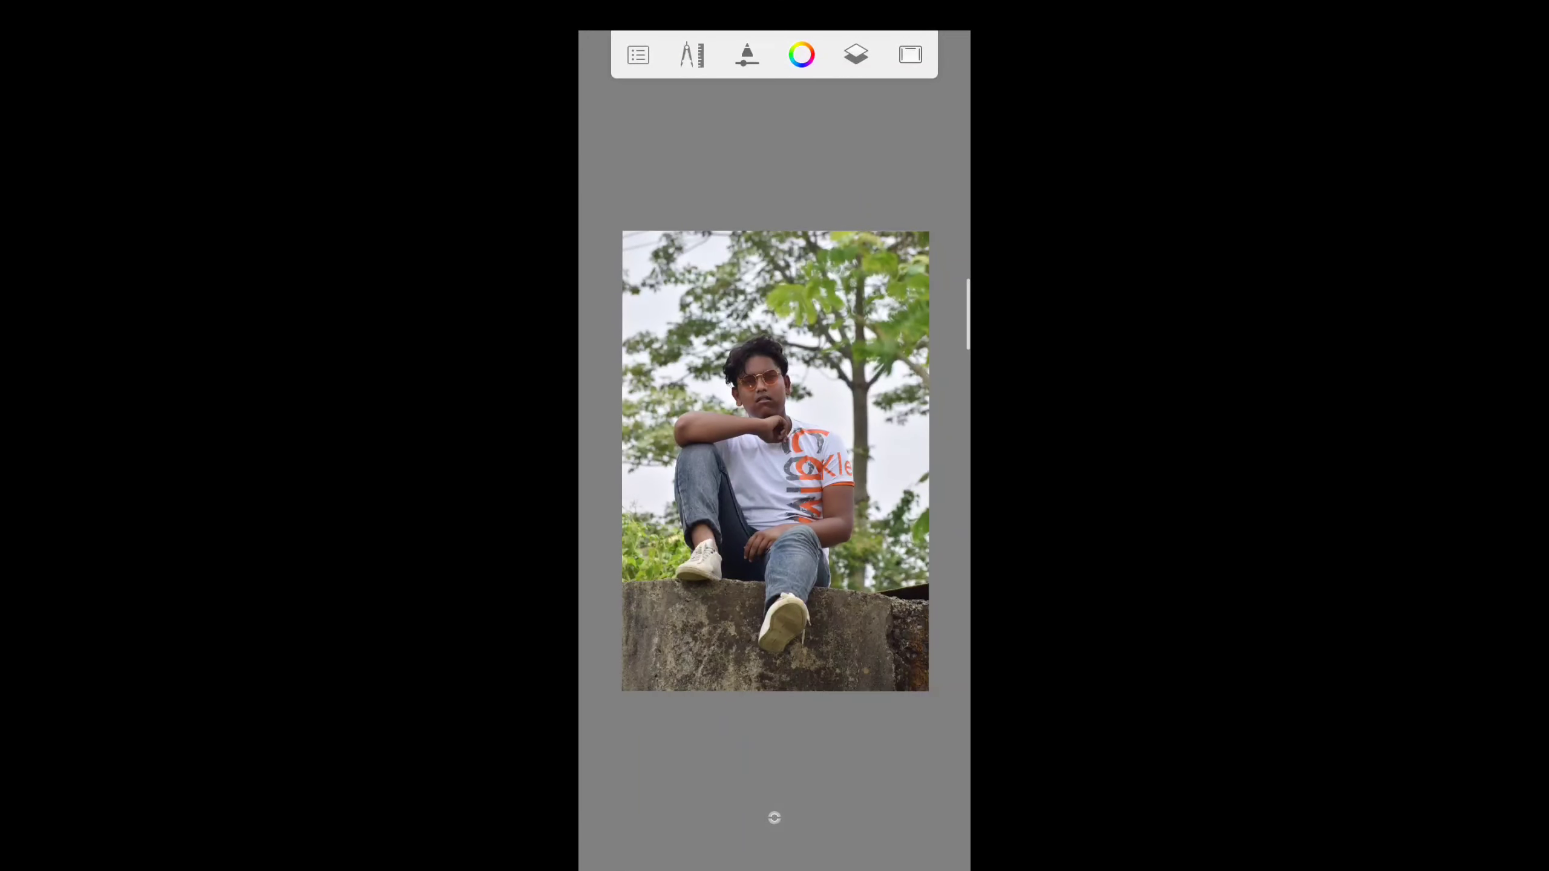
Begin importing another image from the phone's gallery onto the seated-man photo.
scroll(775, 460, "up", 1)
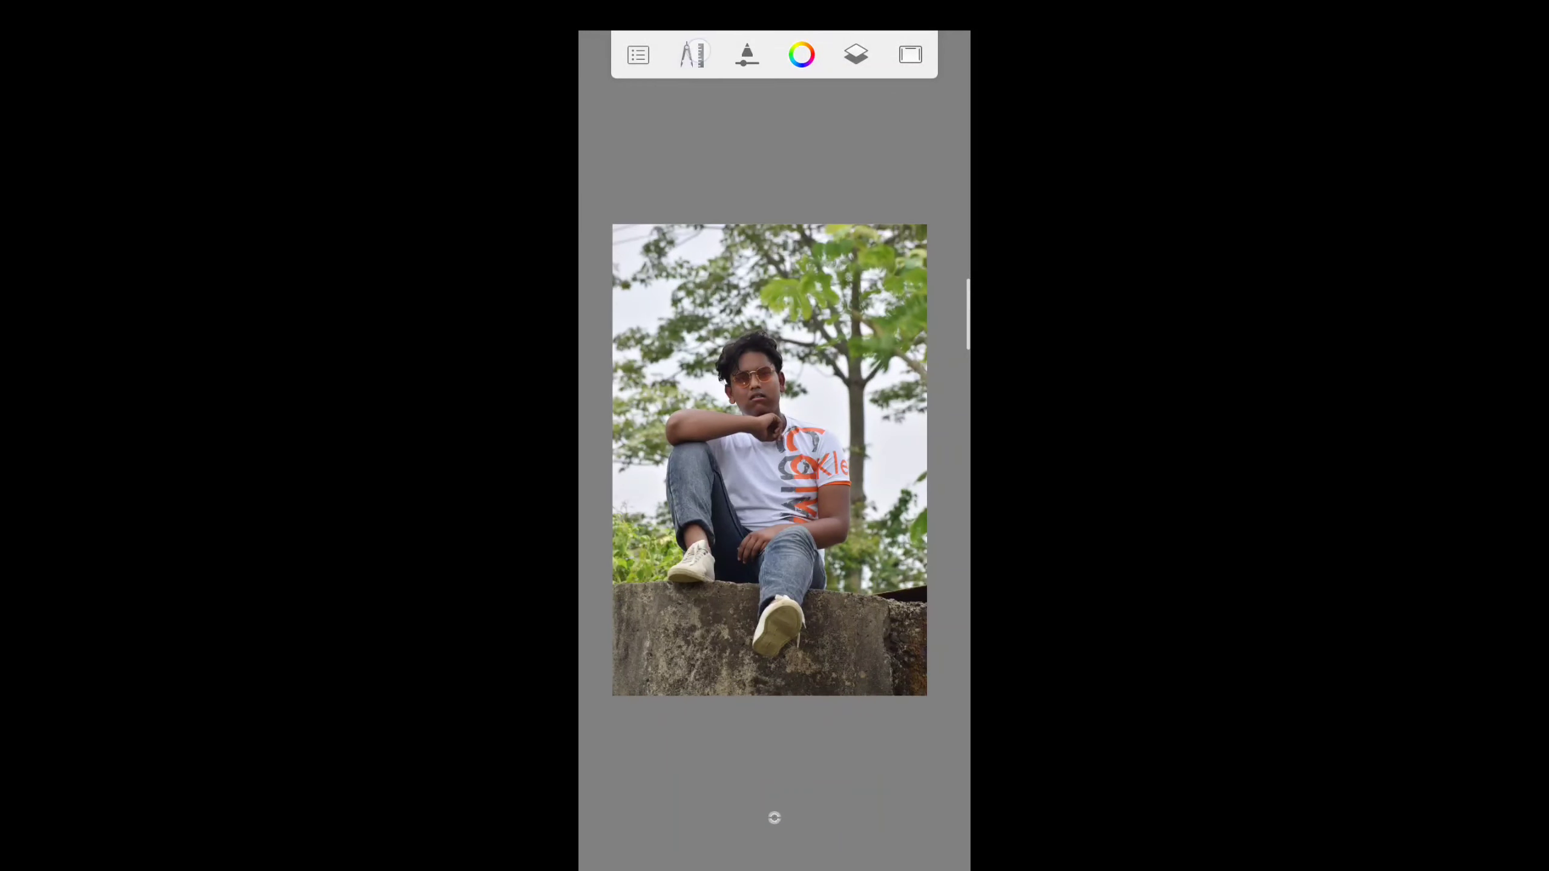
left_click(698, 53)
left_click(852, 194)
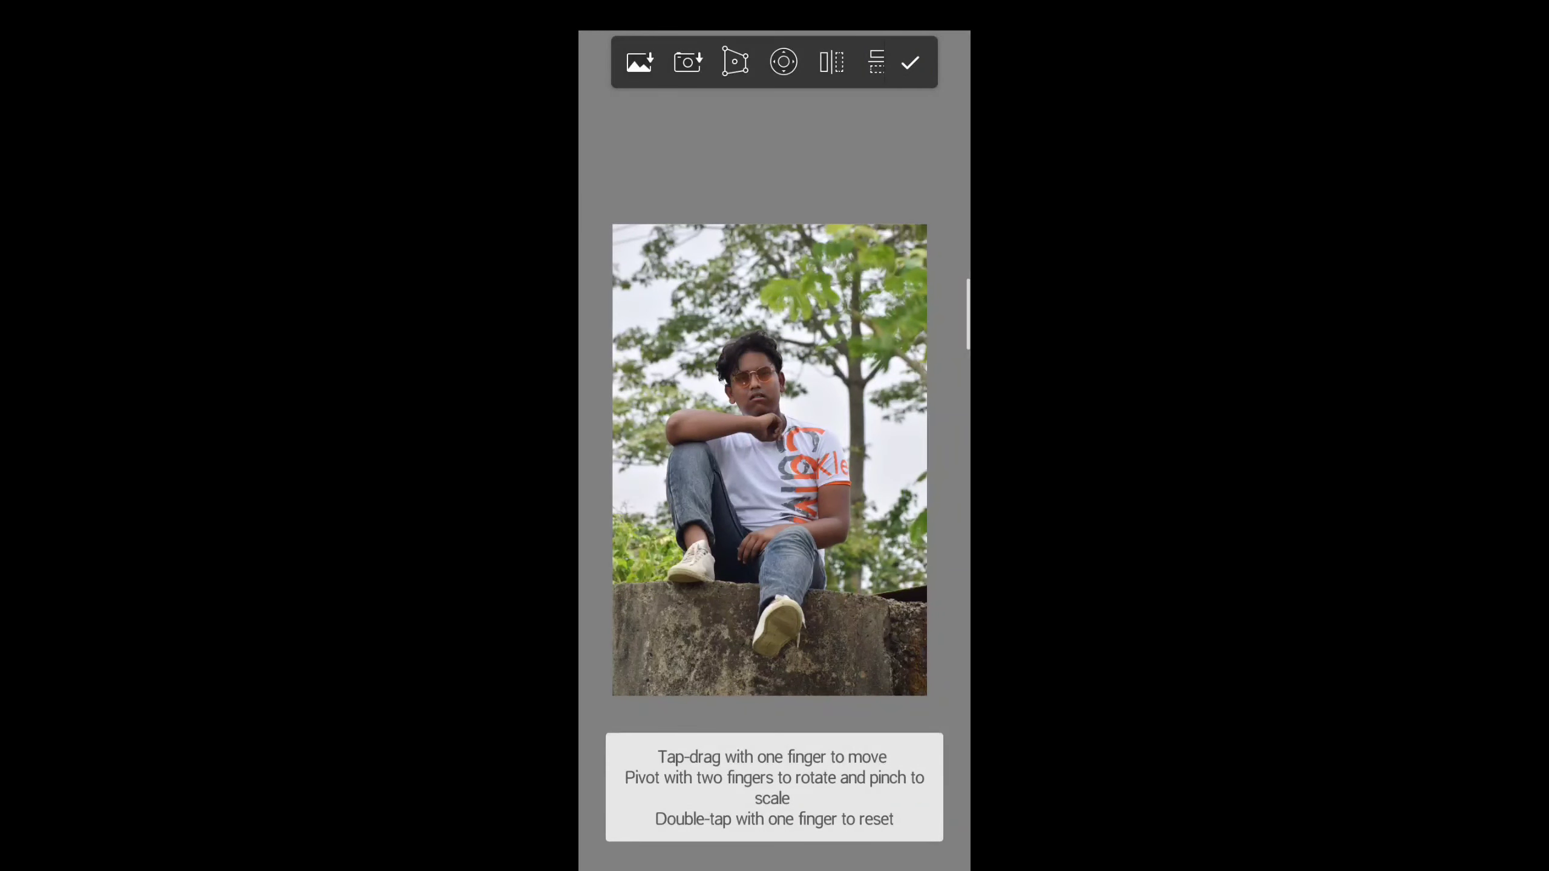
left_click(639, 61)
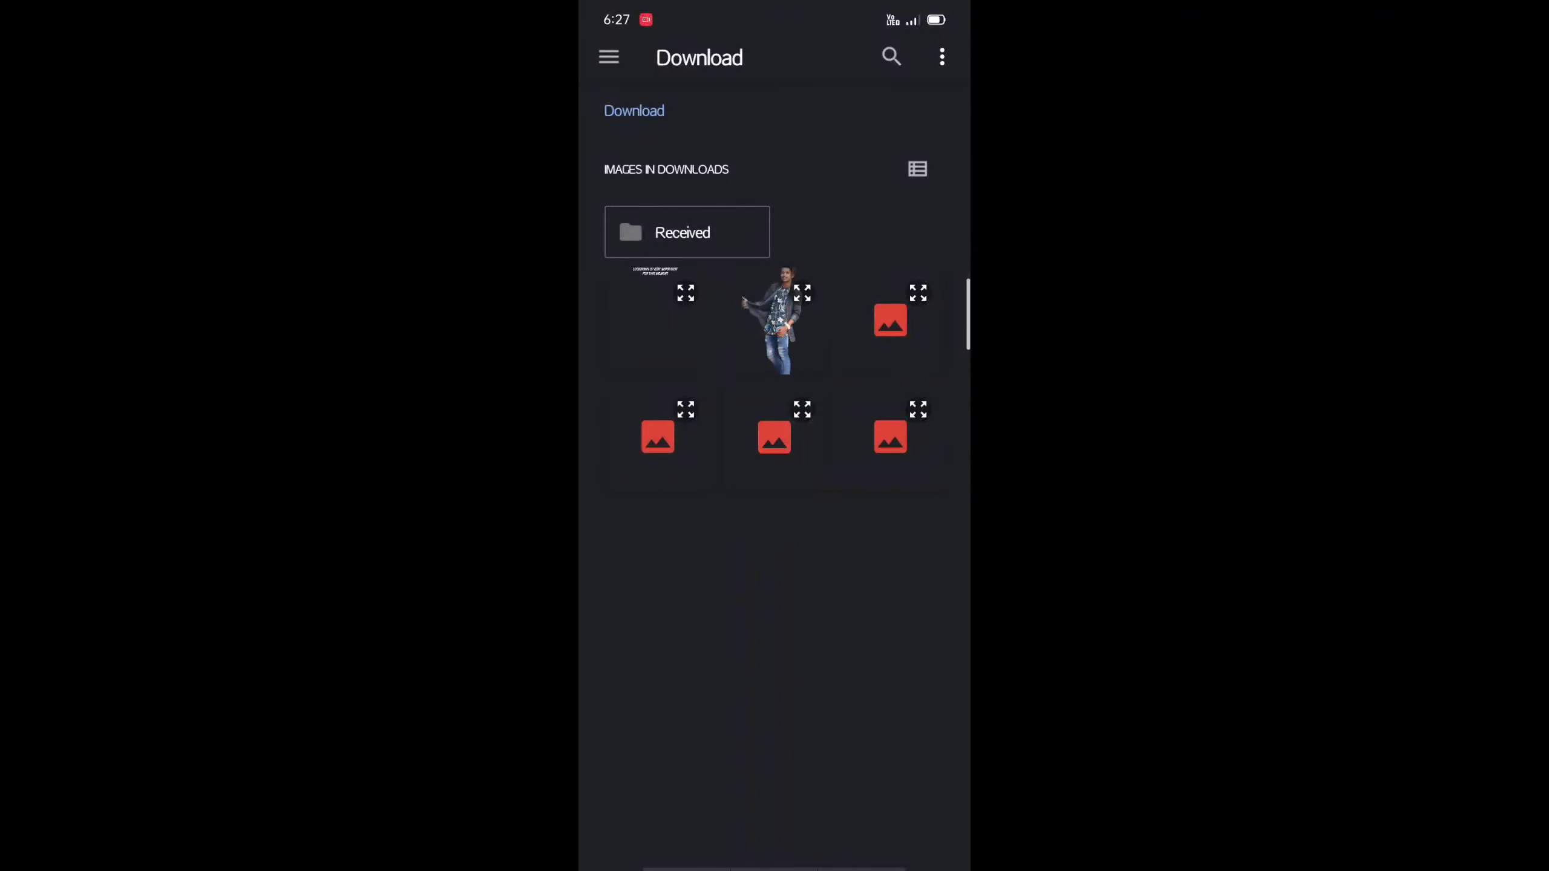
Navigate the file picker to the Picture folder of background photos.
left_click(614, 75)
left_click(737, 191)
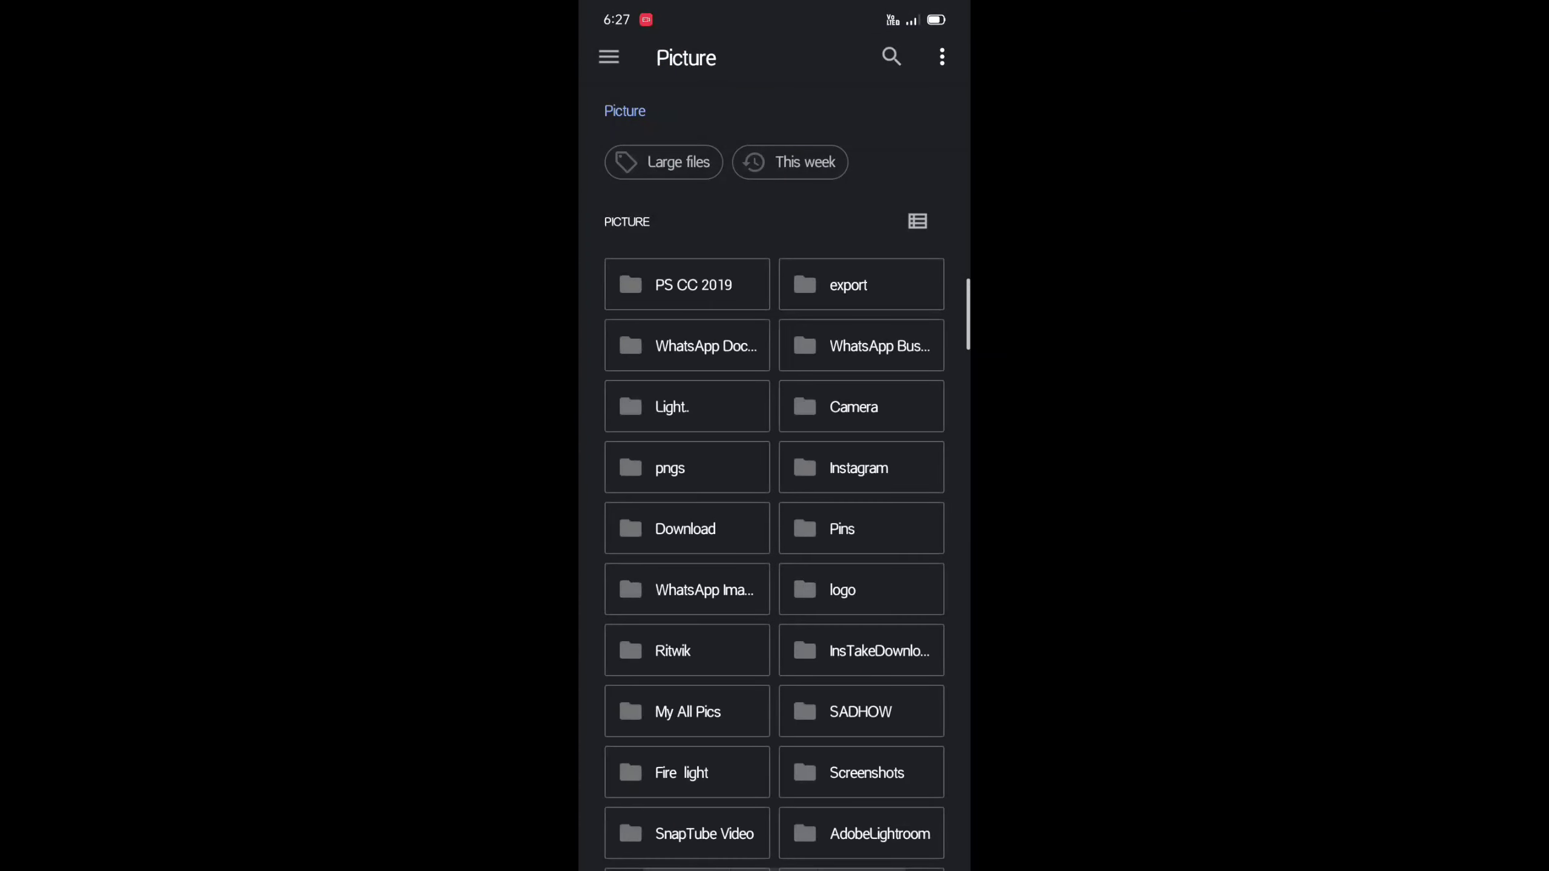
scroll(817, 440, "down", 4)
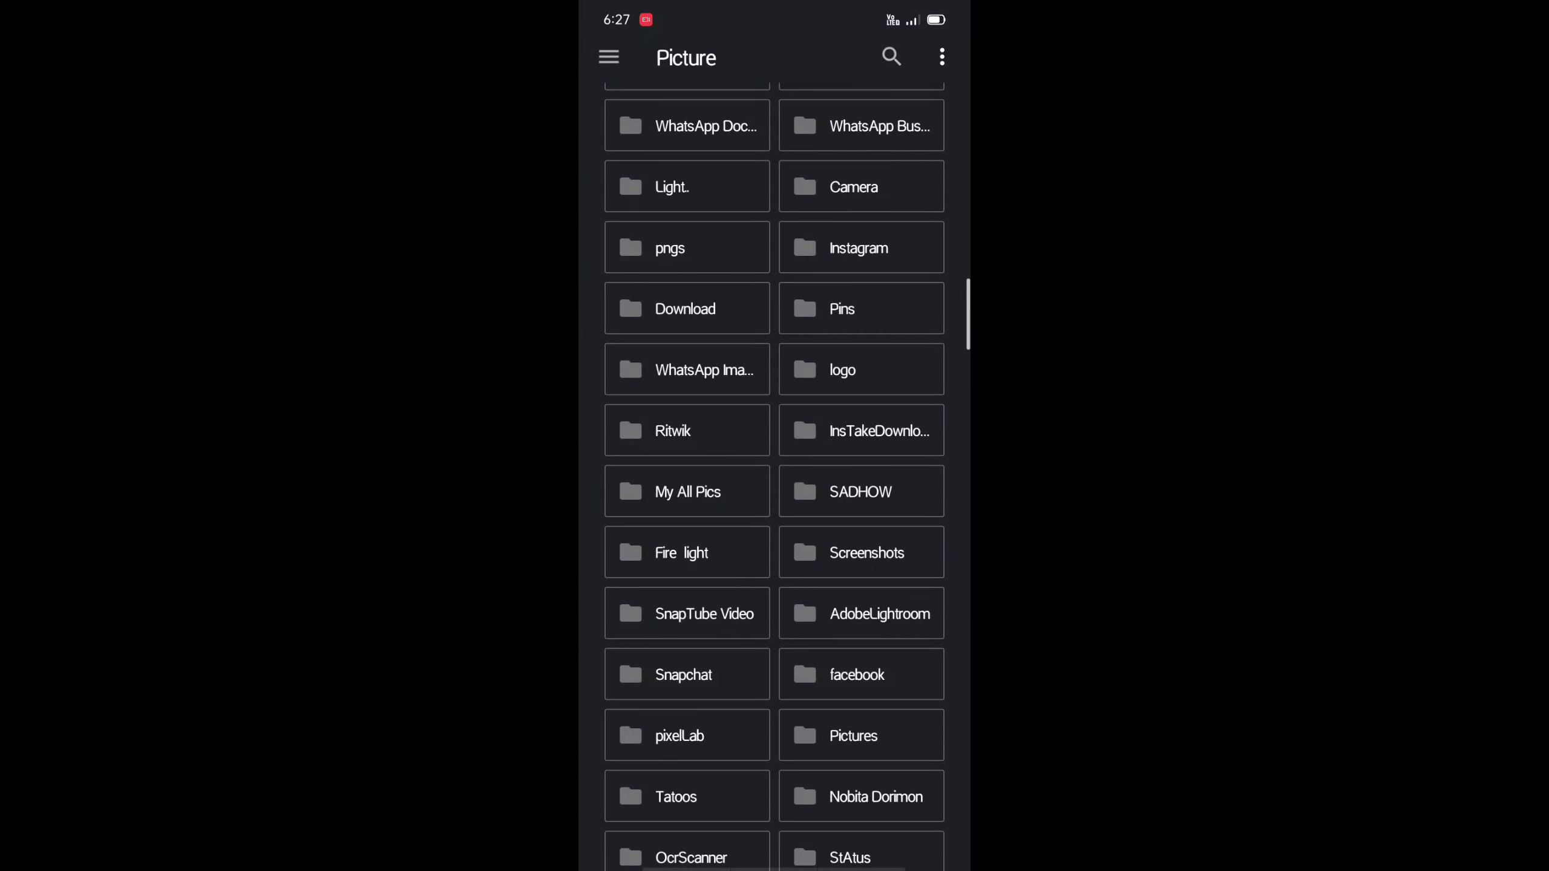
scroll(823, 352, "down", 1)
scroll(775, 427, "up", 3)
left_click(674, 290)
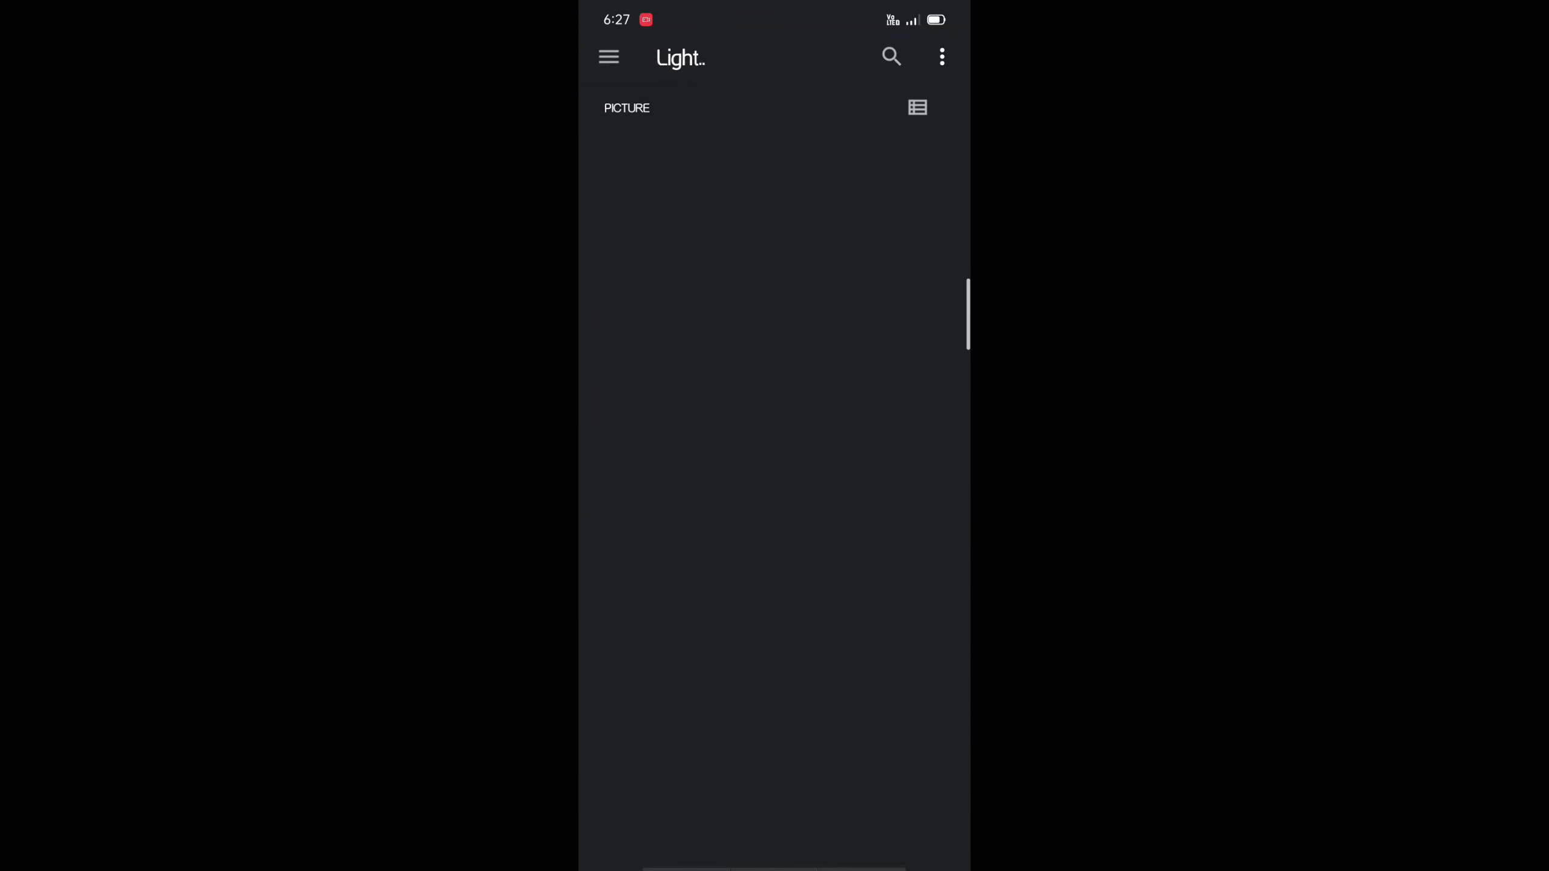
Scroll through the background photos and select the eye graffiti image.
scroll(804, 728, "down", 3)
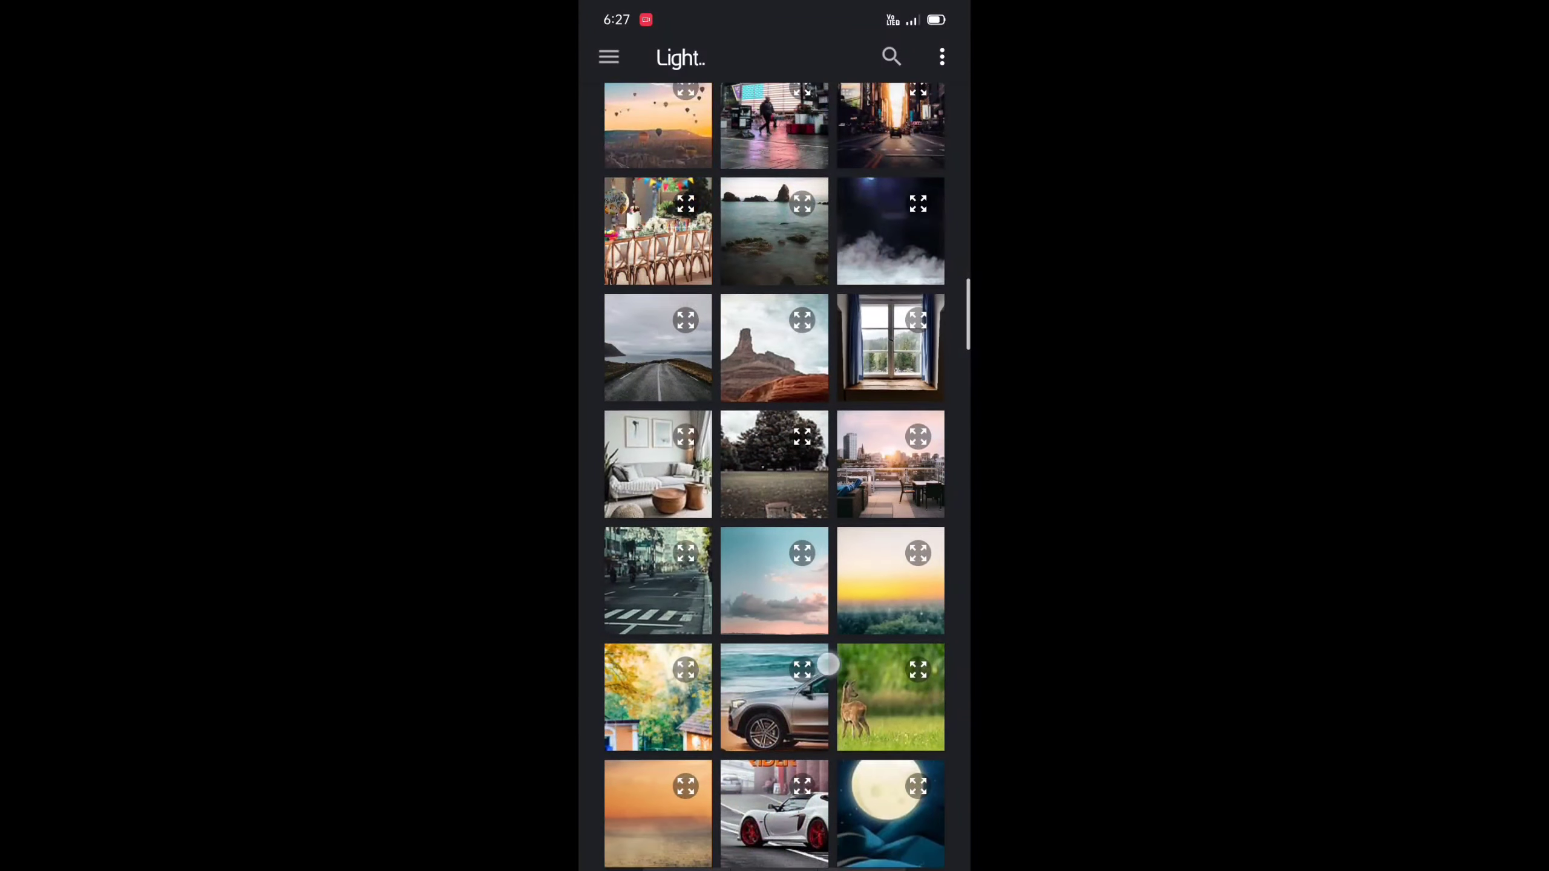
scroll(824, 671, "down", 3)
scroll(842, 635, "down", 3)
scroll(868, 604, "down", 3)
scroll(866, 601, "down", 5)
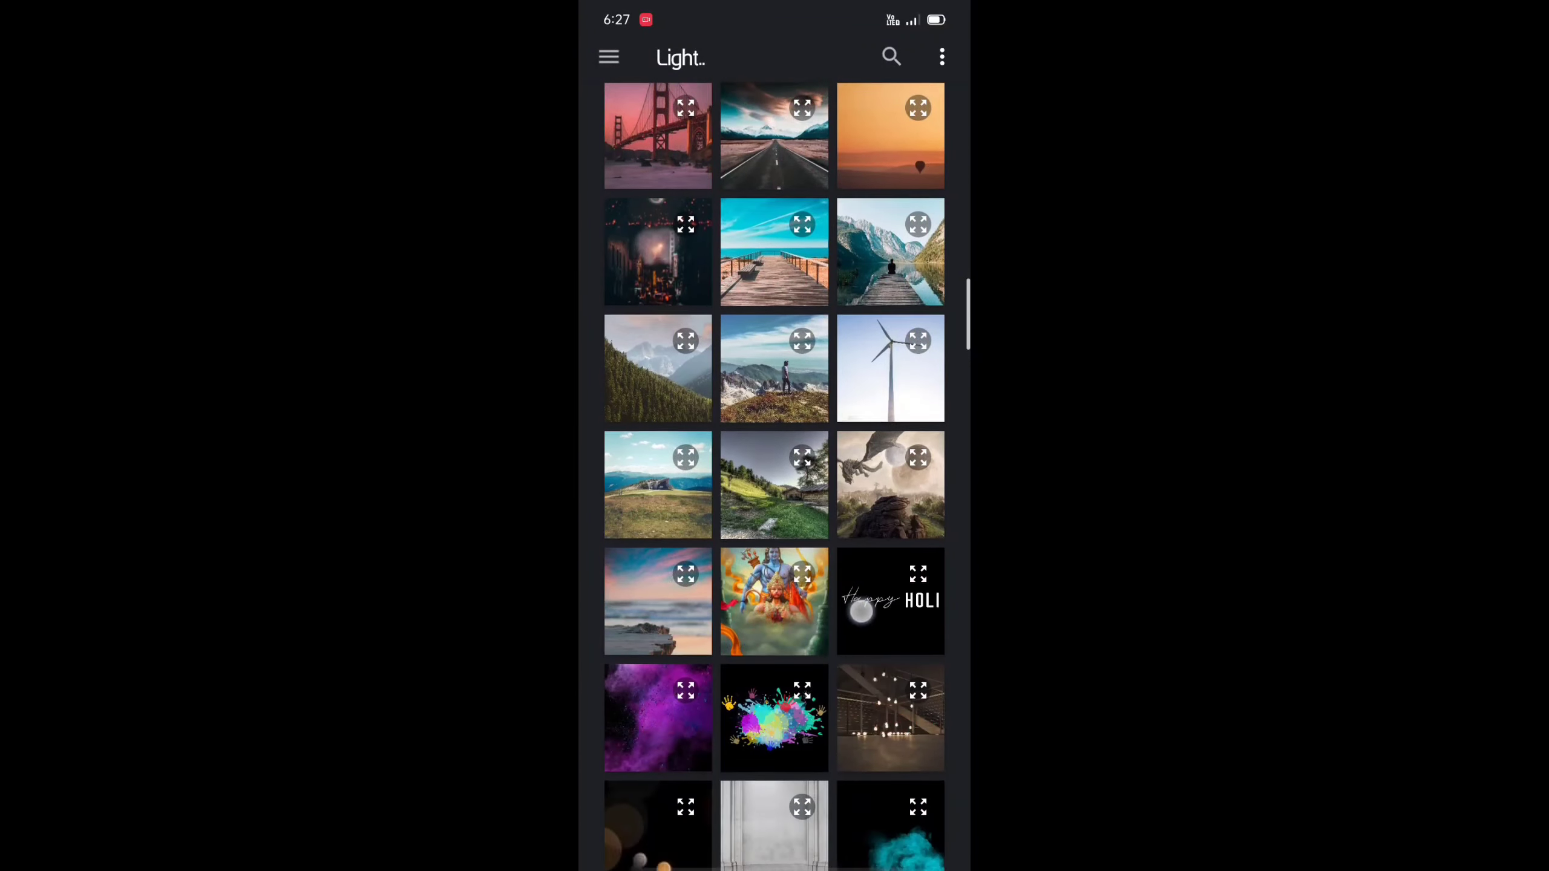
scroll(857, 608, "down", 3)
scroll(864, 599, "down", 3)
scroll(789, 730, "down", 7)
scroll(837, 638, "down", 3)
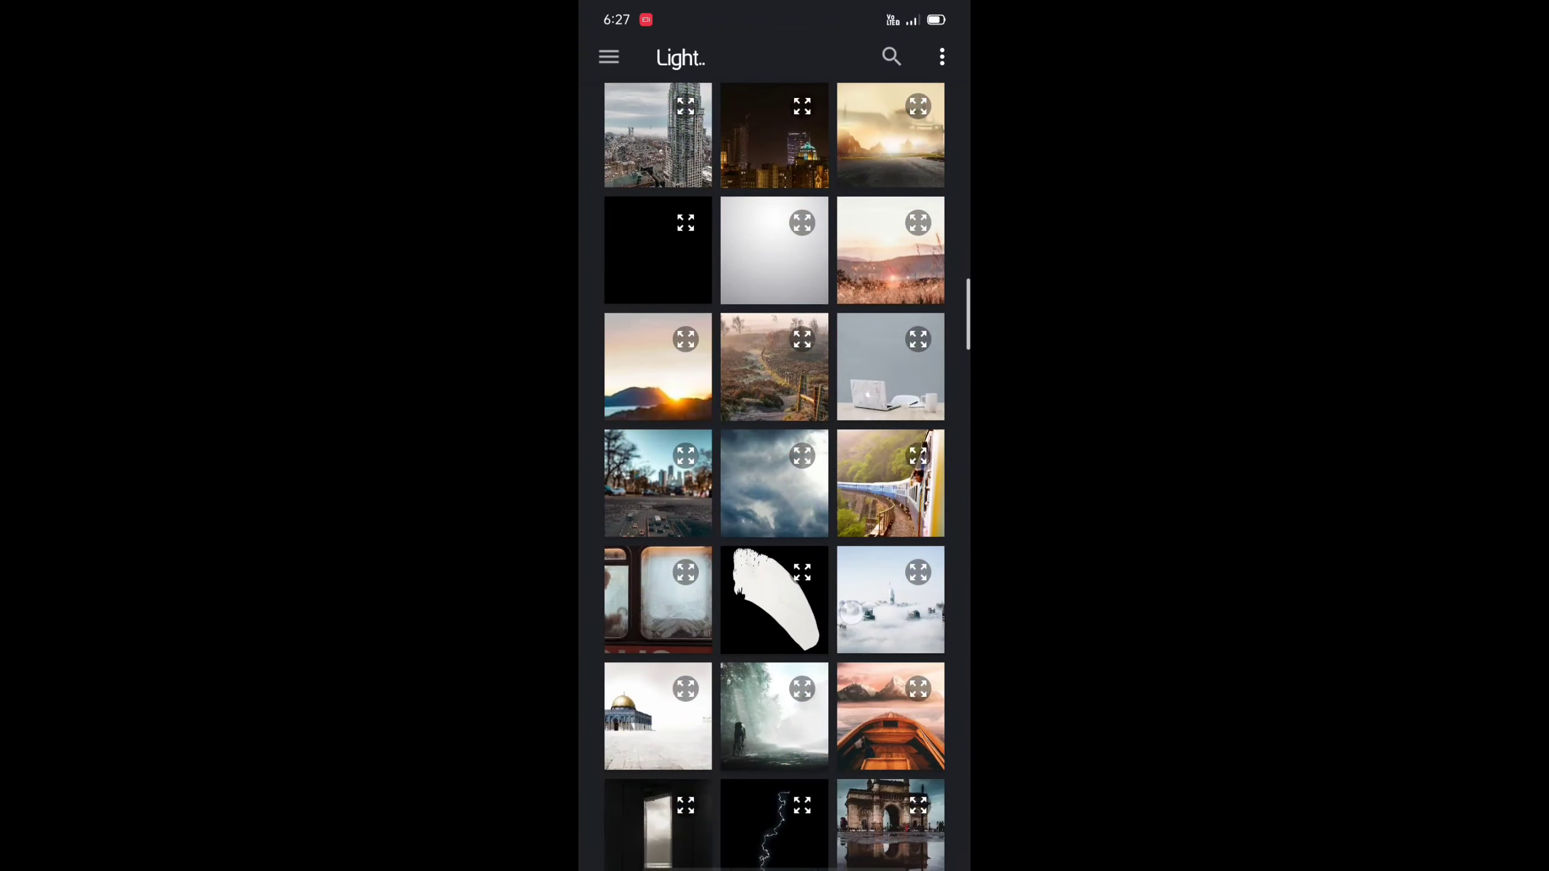
scroll(835, 641, "down", 3)
scroll(835, 647, "down", 5)
scroll(833, 657, "down", 5)
scroll(833, 658, "down", 3)
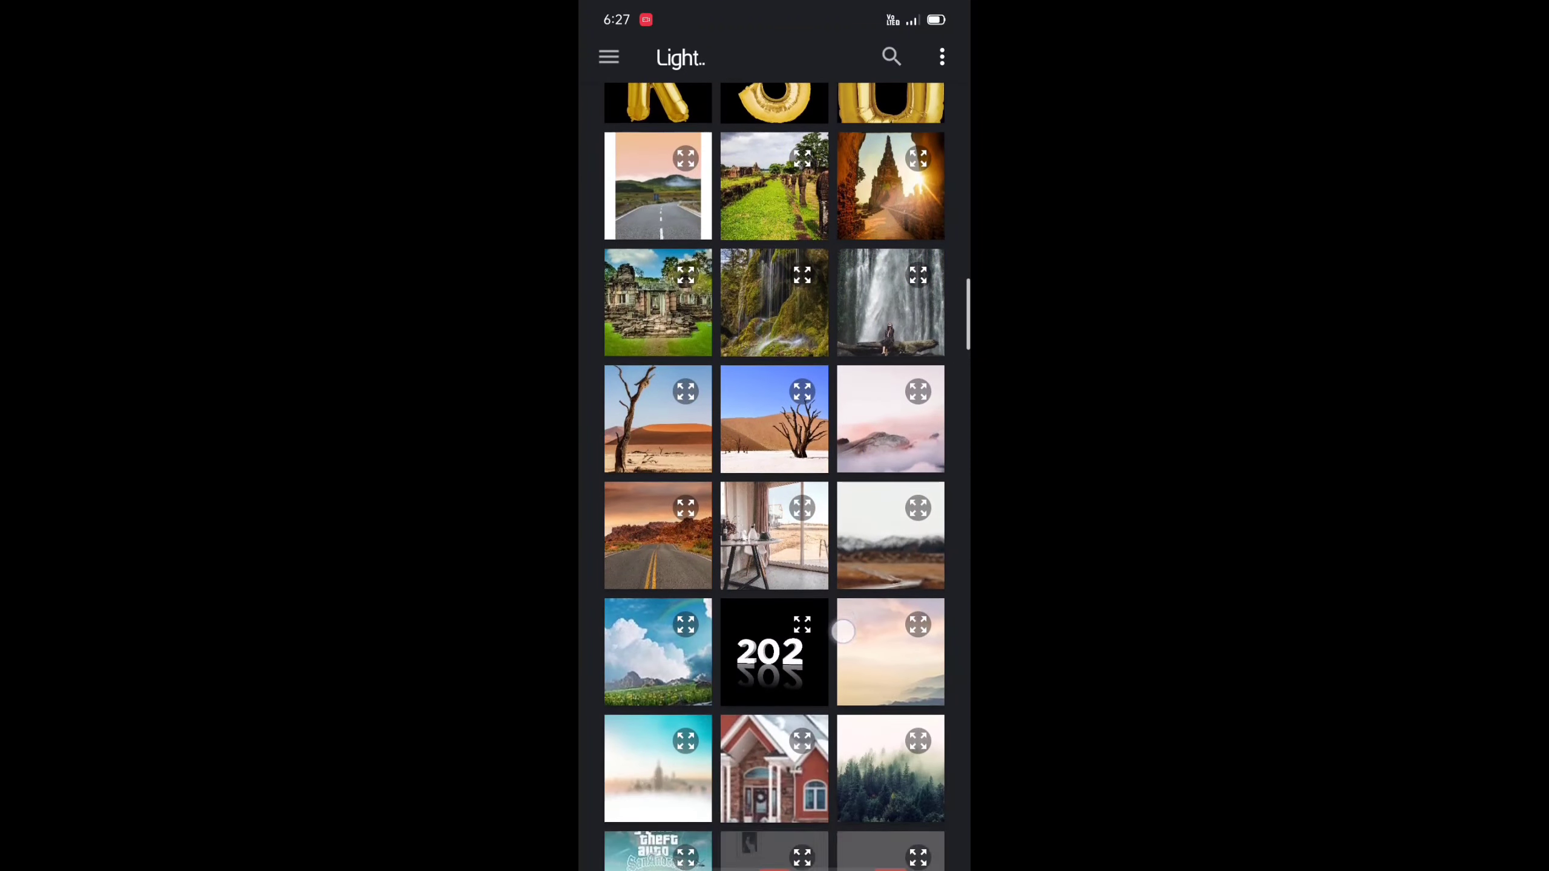
scroll(817, 696, "down", 5)
scroll(798, 738, "down", 3)
scroll(784, 779, "down", 2)
scroll(784, 779, "down", 5)
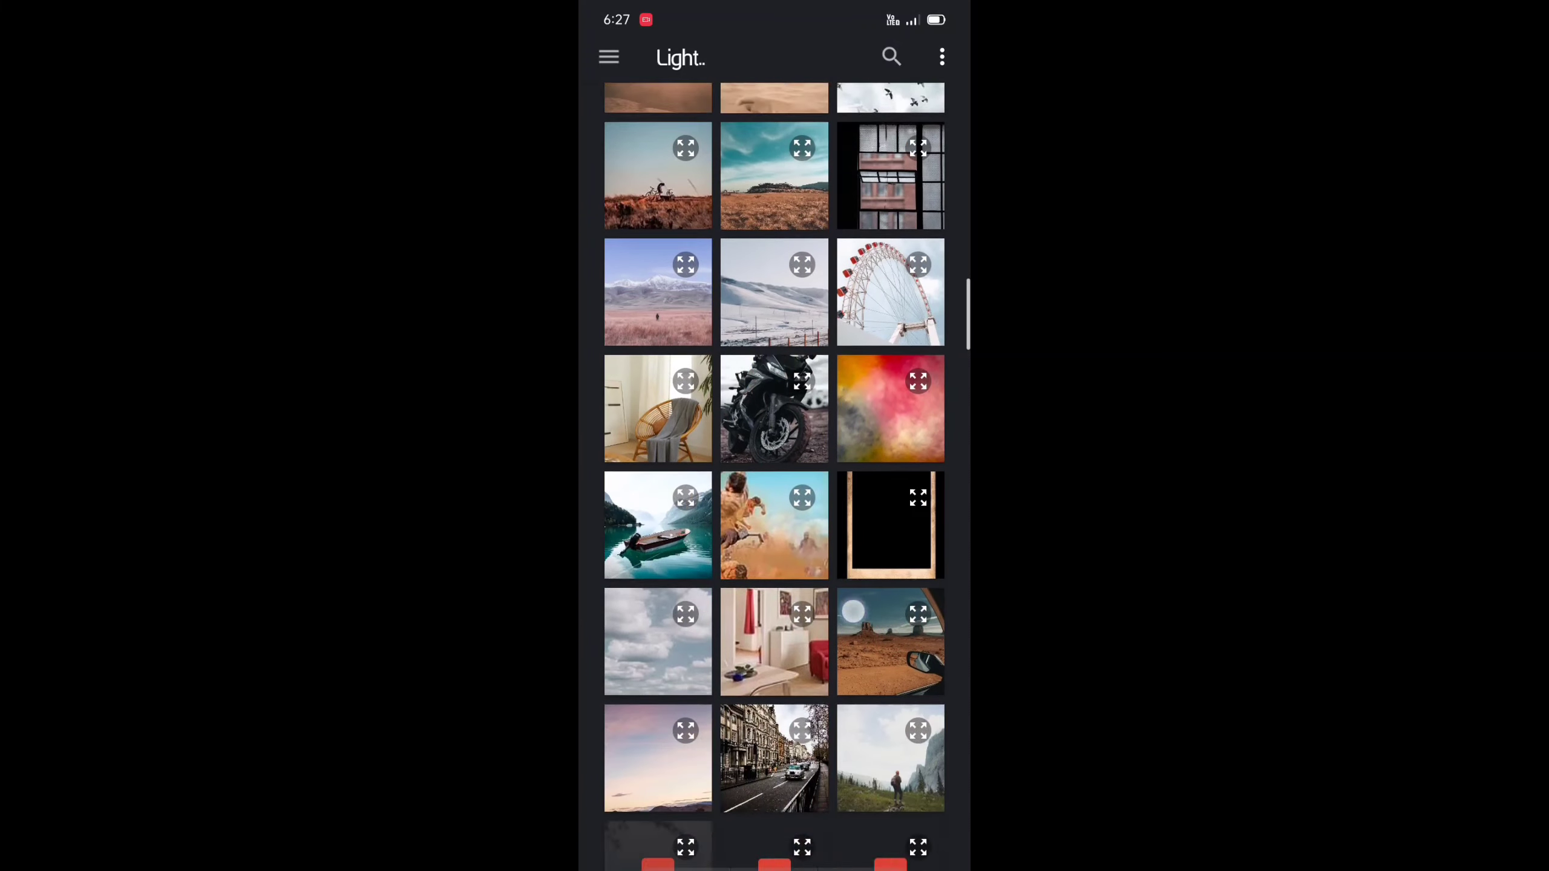
scroll(823, 689, "down", 5)
scroll(868, 600, "down", 5)
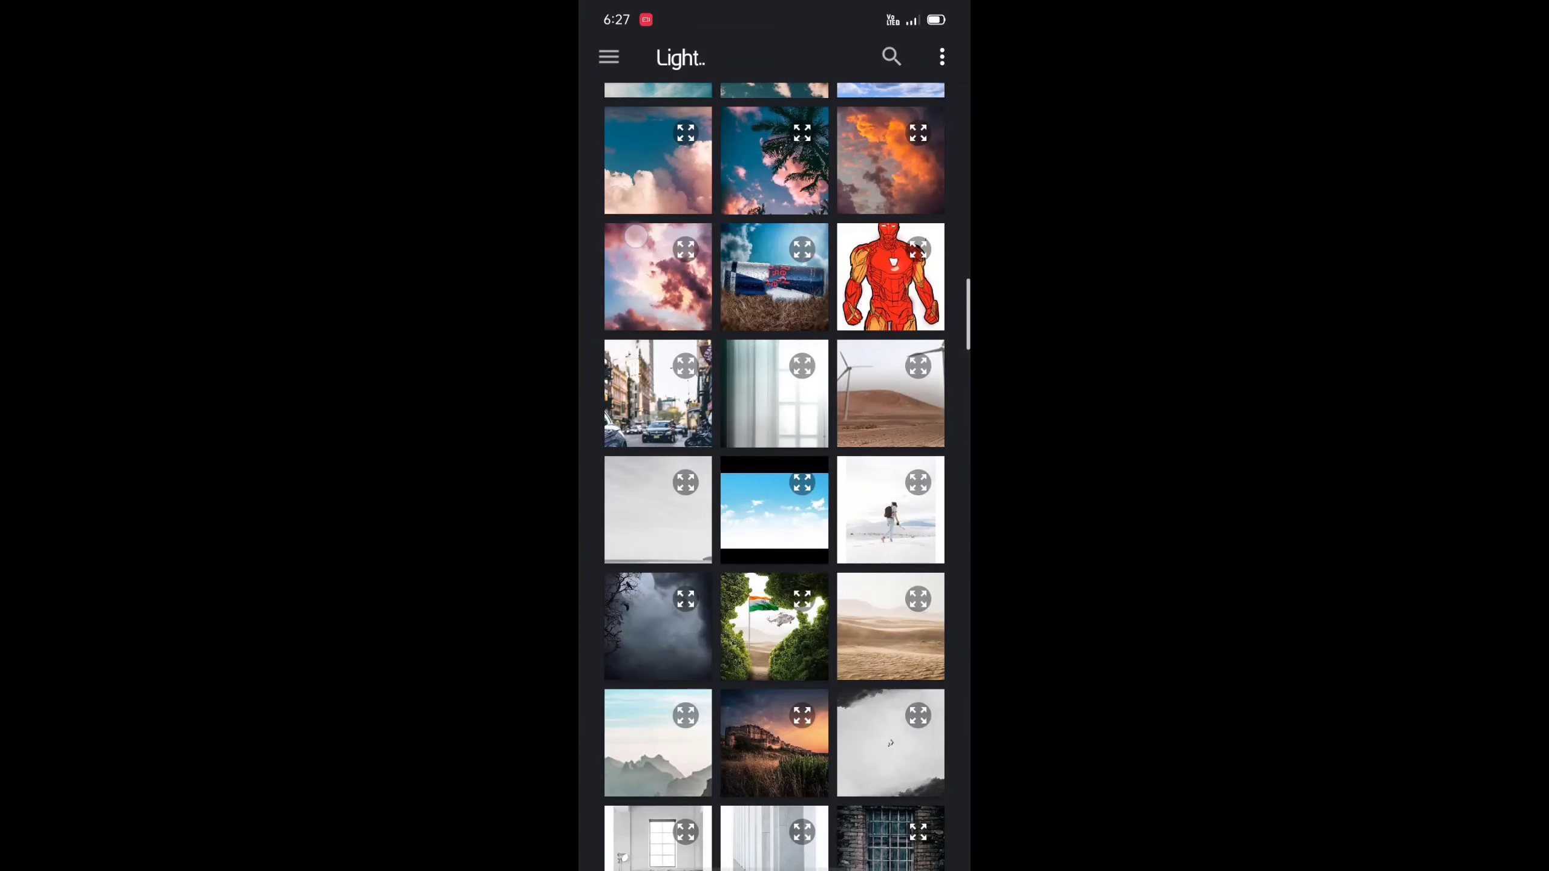
scroll(774, 476, "down", 10)
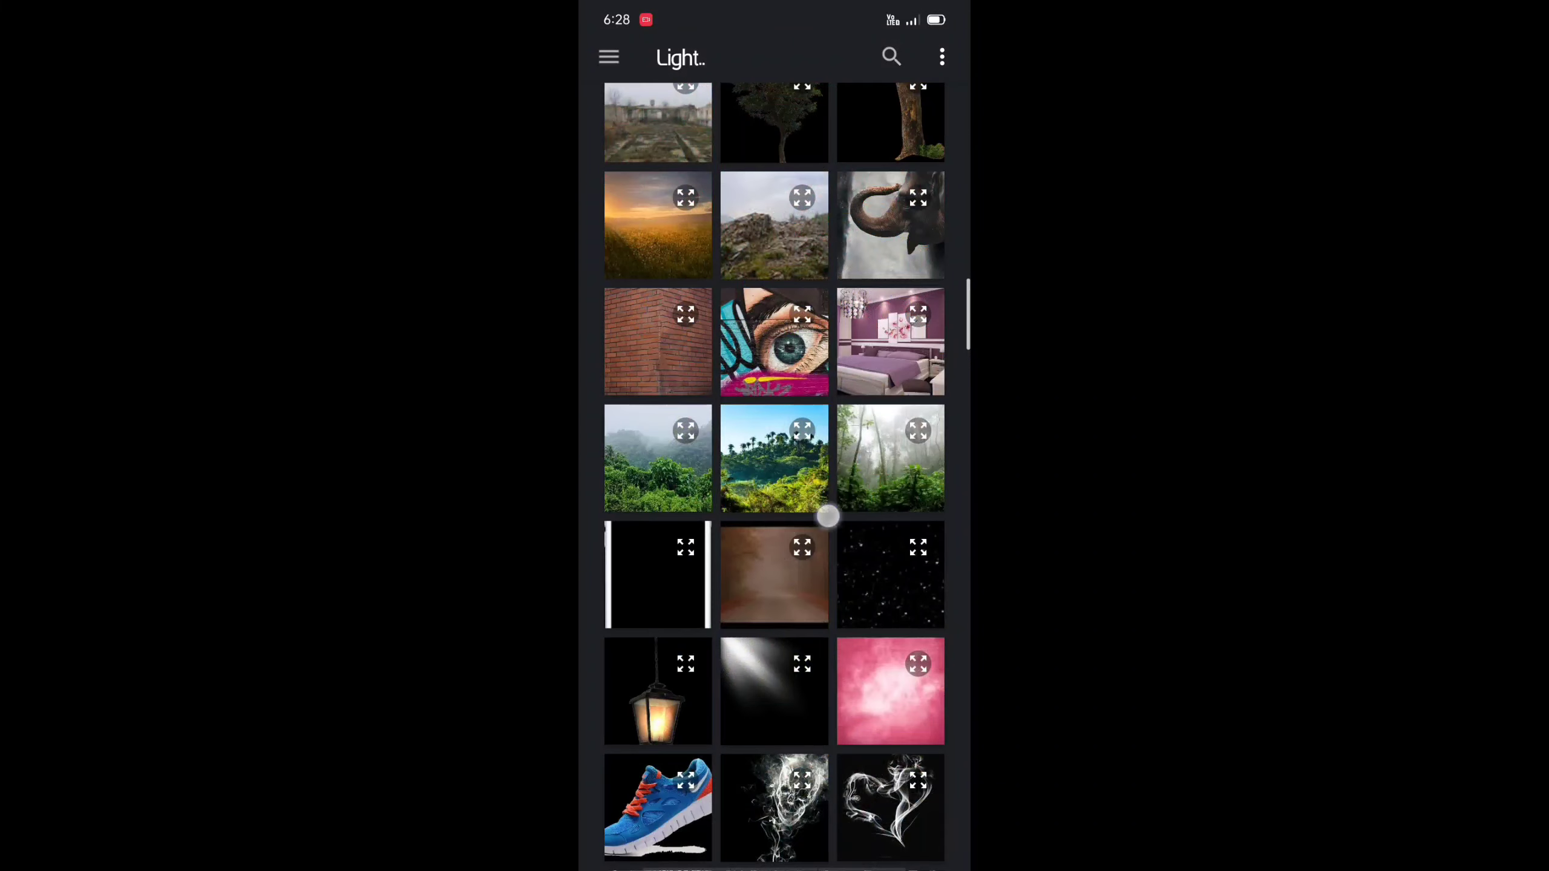
scroll(775, 476, "up", 3)
scroll(774, 476, "up", 2)
left_click(778, 555)
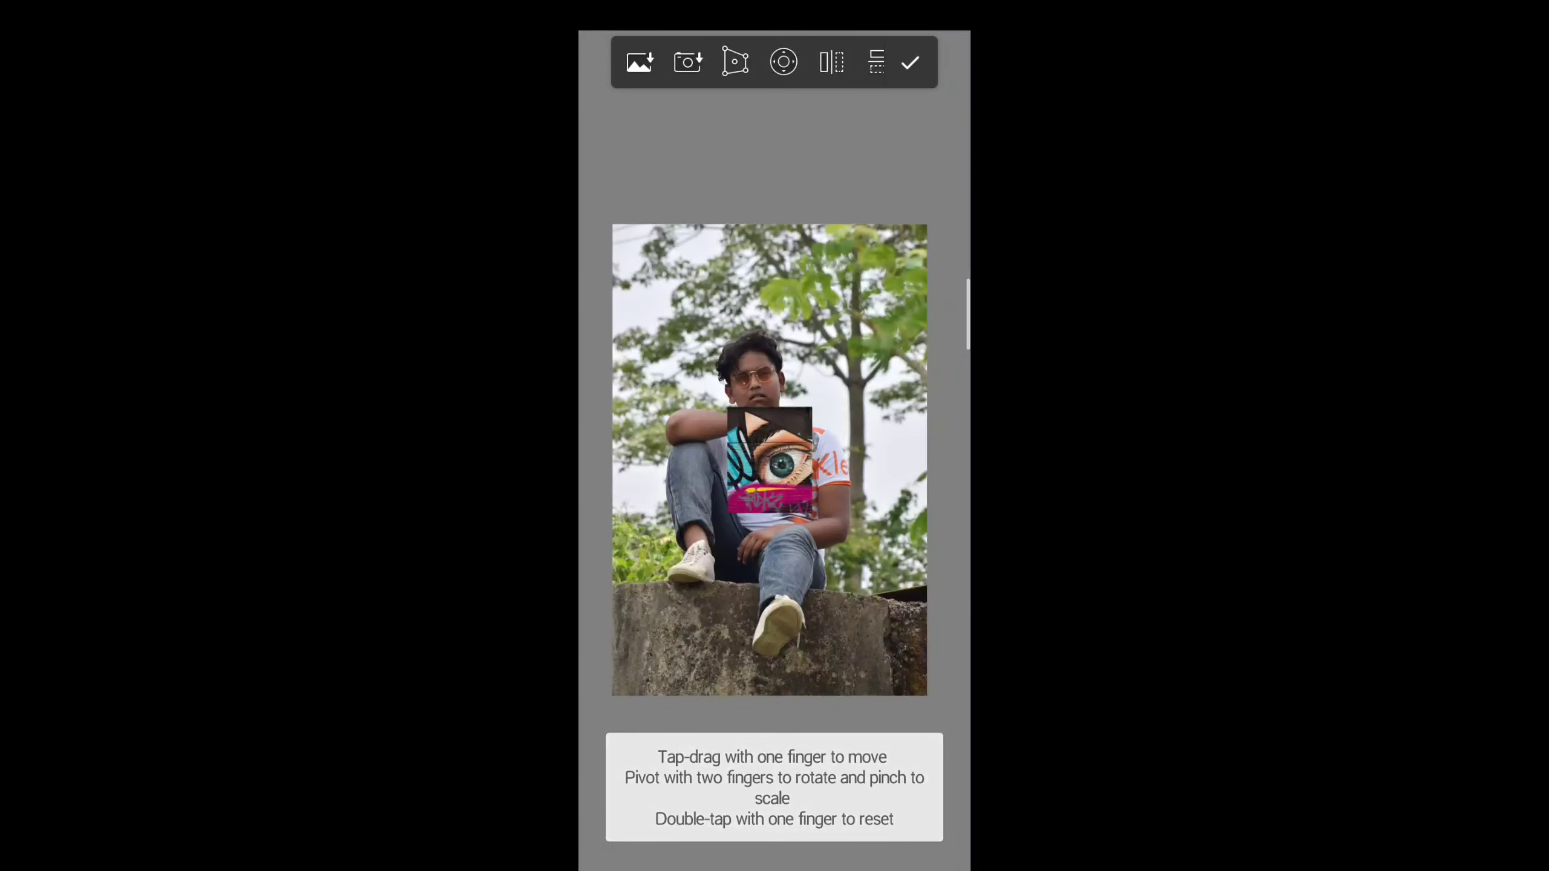
Scale the eye graffiti to 287% over the lower canvas and place it.
mouse_move(781, 622)
left_mouse_down()
mouse_move(799, 754)
mouse_move(817, 740)
mouse_move(823, 769)
left_mouse_up()
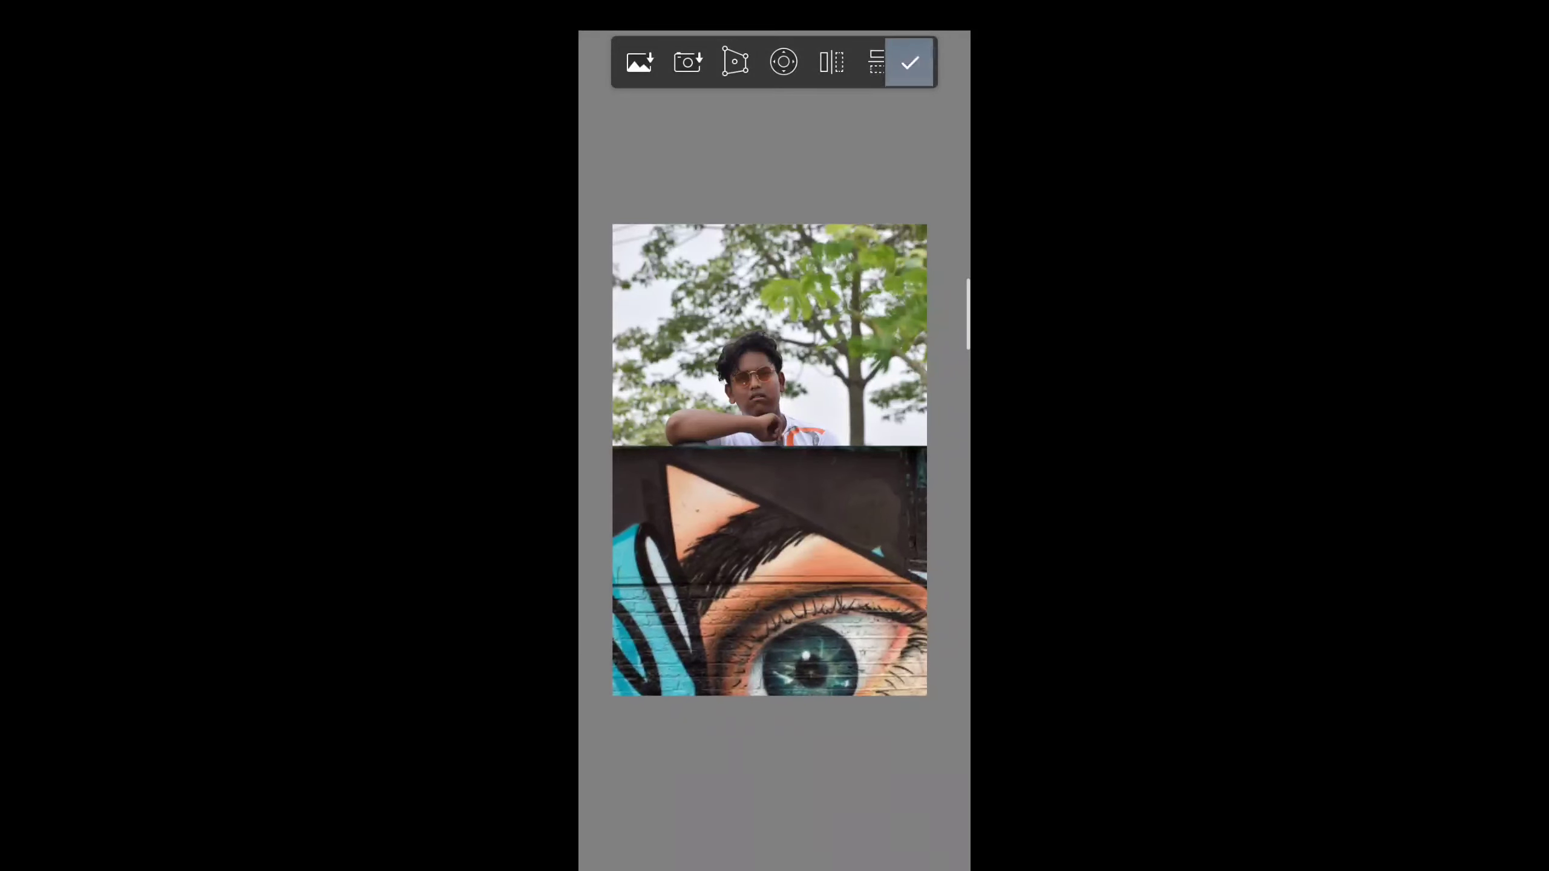
left_click(910, 62)
left_click_drag(846, 305, 872, 314)
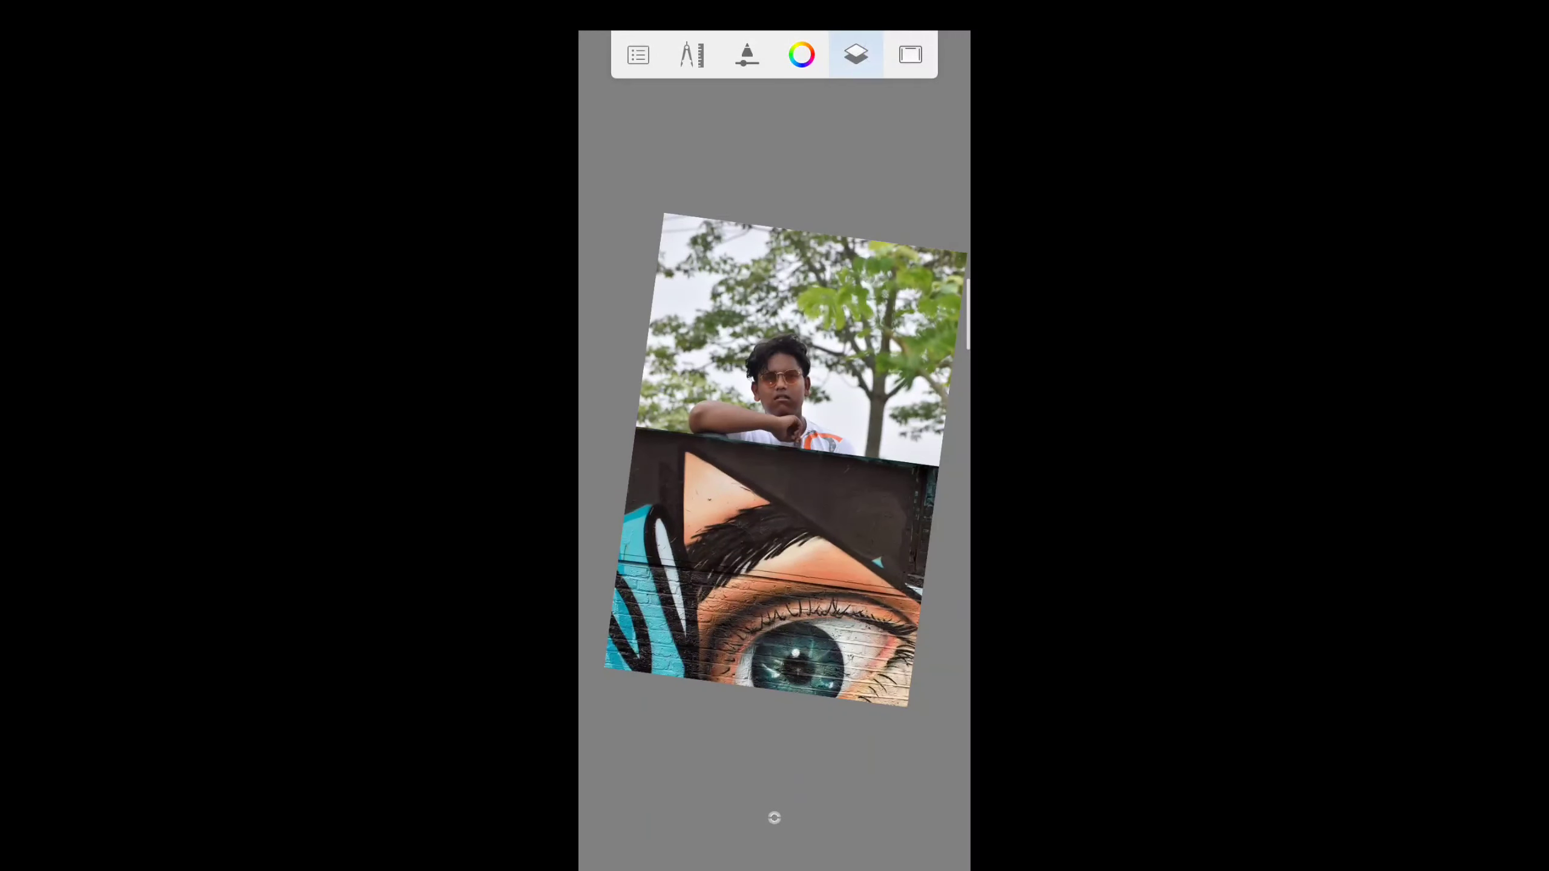
Fade the graffiti layer's opacity so the man shows through, then raise it partway.
left_click(855, 54)
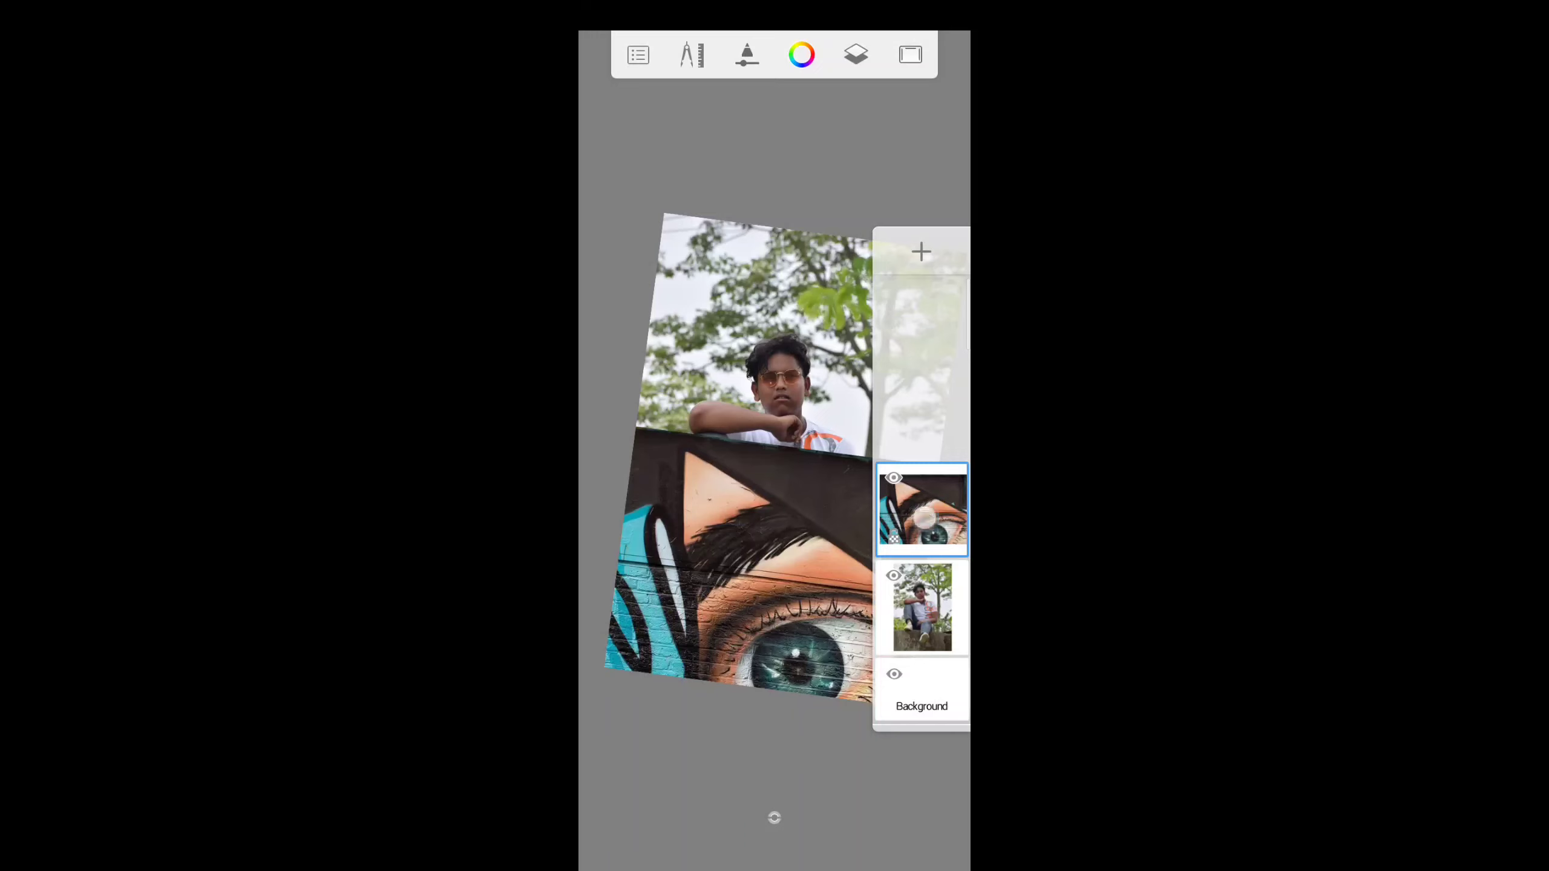
left_click(924, 517)
mouse_move(916, 373)
left_mouse_down()
mouse_move(655, 375)
mouse_move(709, 373)
left_mouse_up()
left_click(775, 818)
mouse_move(702, 549)
left_mouse_down()
mouse_move(730, 614)
mouse_move(751, 620)
left_mouse_up()
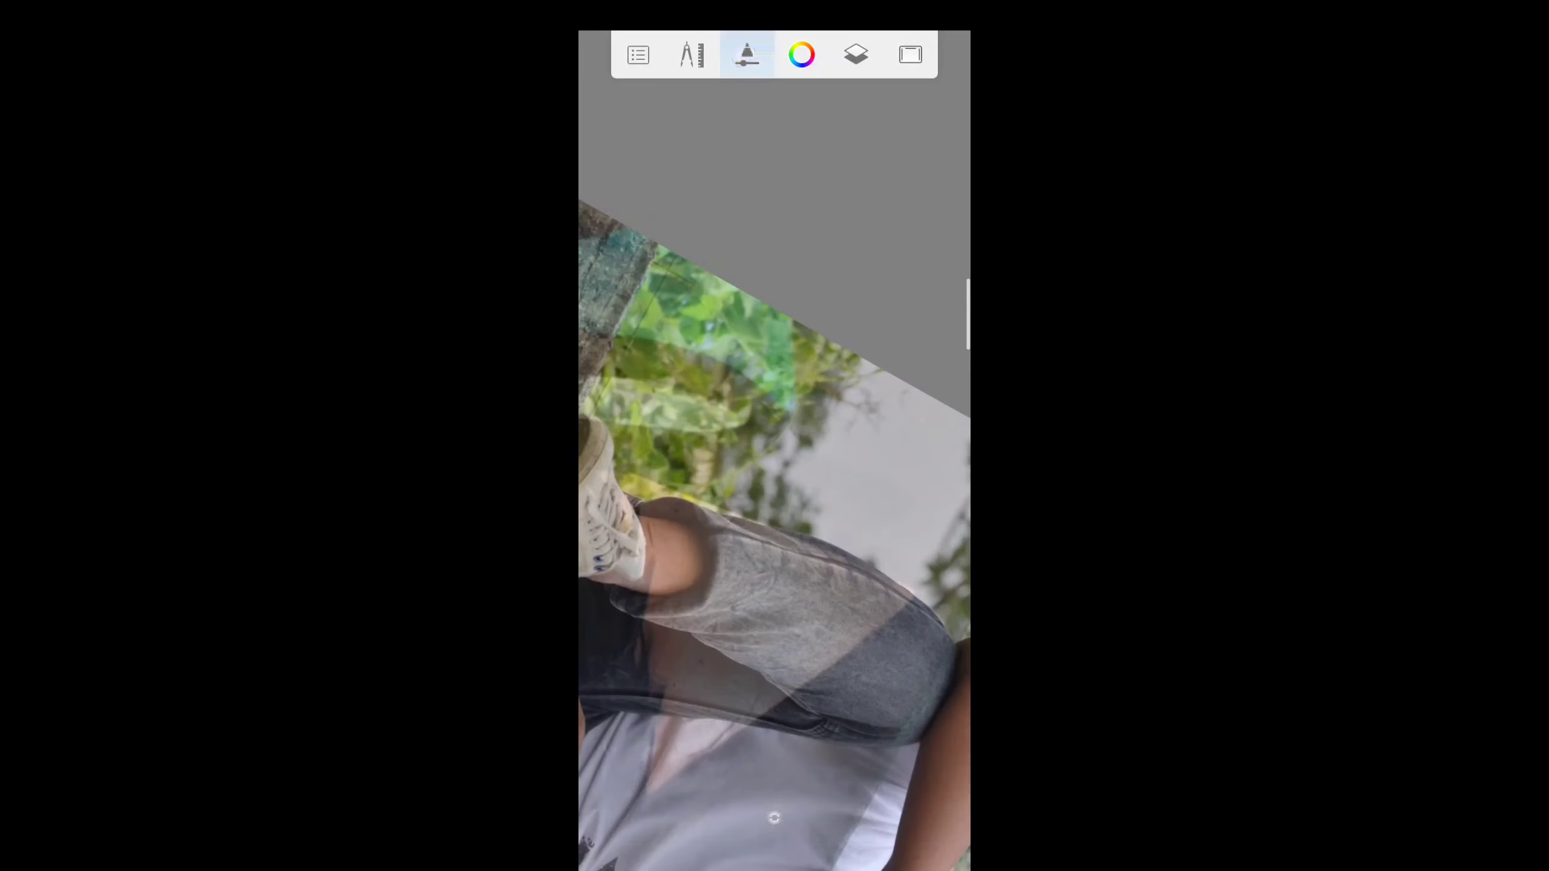
left_click(747, 55)
left_click(774, 818)
mouse_move(823, 285)
left_mouse_down()
mouse_move(884, 420)
mouse_move(820, 184)
mouse_move(765, 832)
left_mouse_up()
Bring up the brush size controls and zoom along the wall edge, shoe, trousers and tree.
left_click(774, 818)
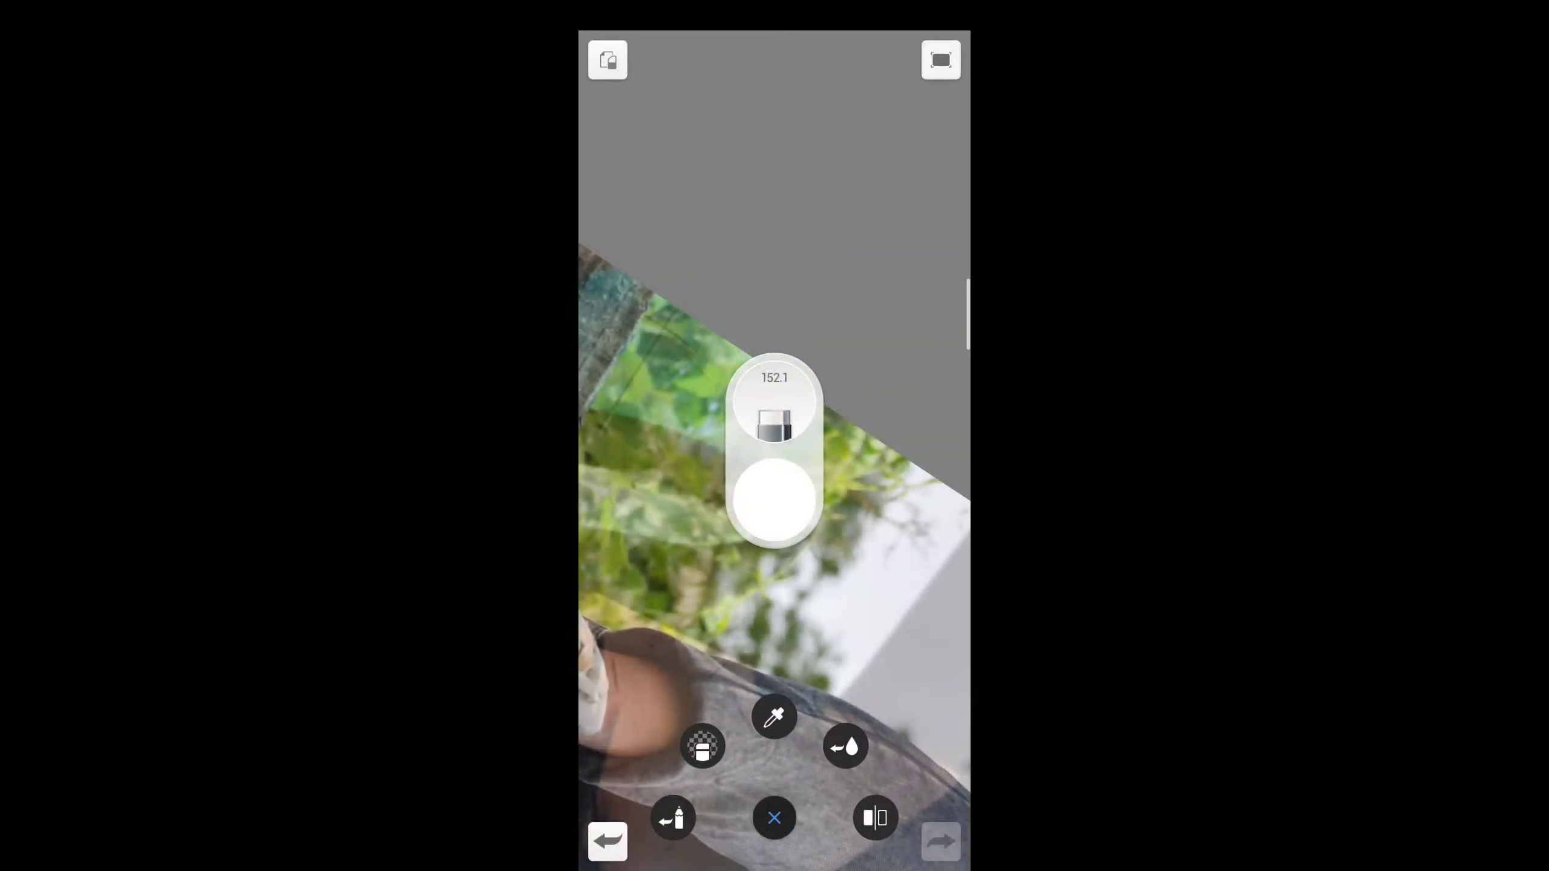
left_click_drag(661, 489, 715, 543)
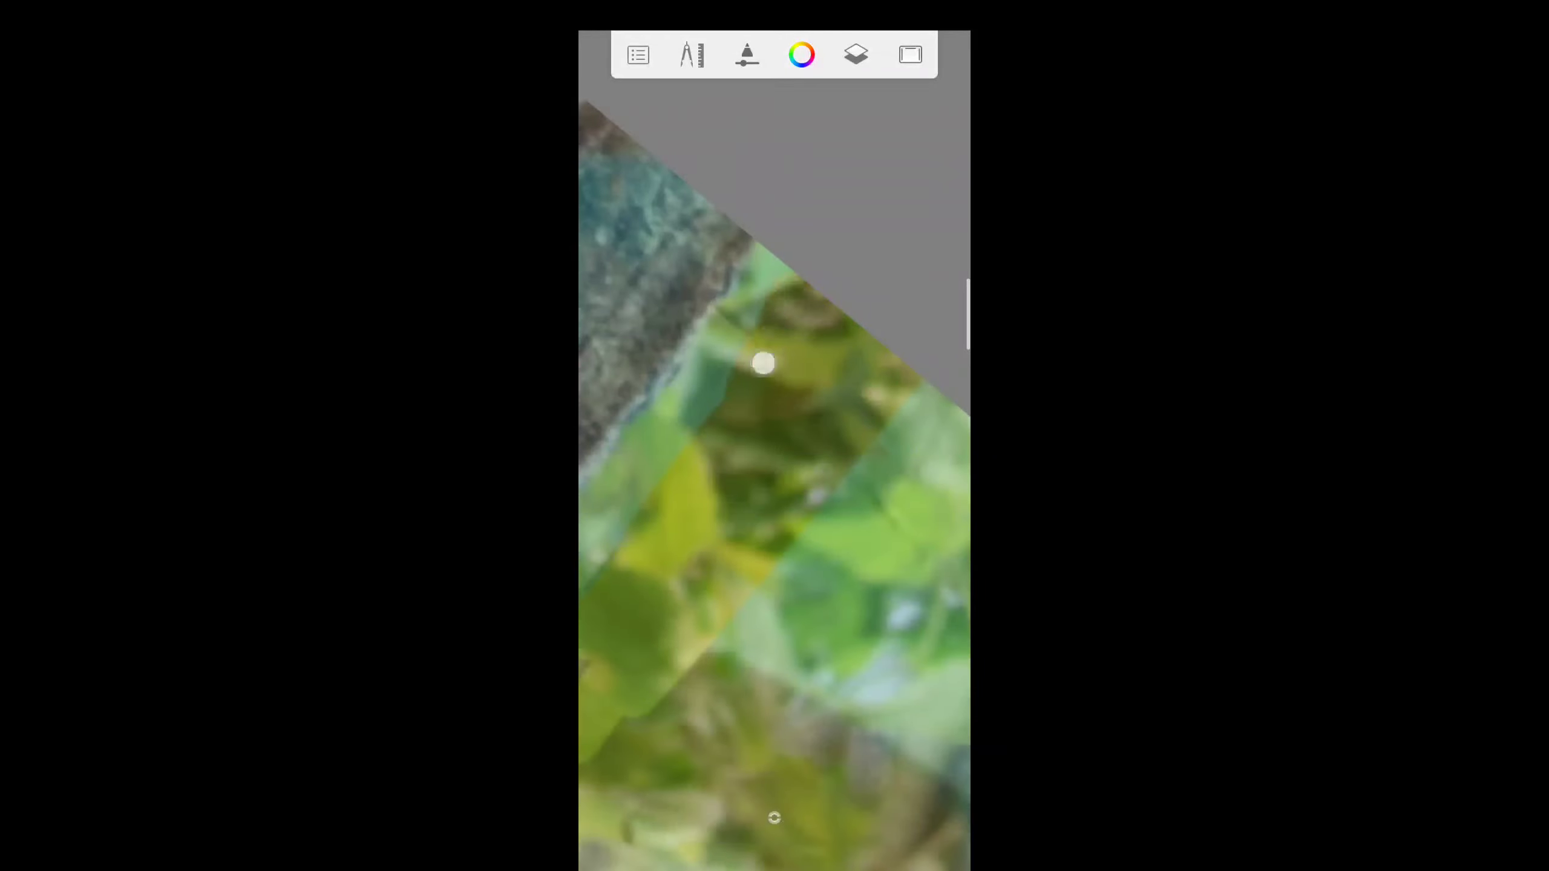
left_click_drag(800, 256, 699, 492)
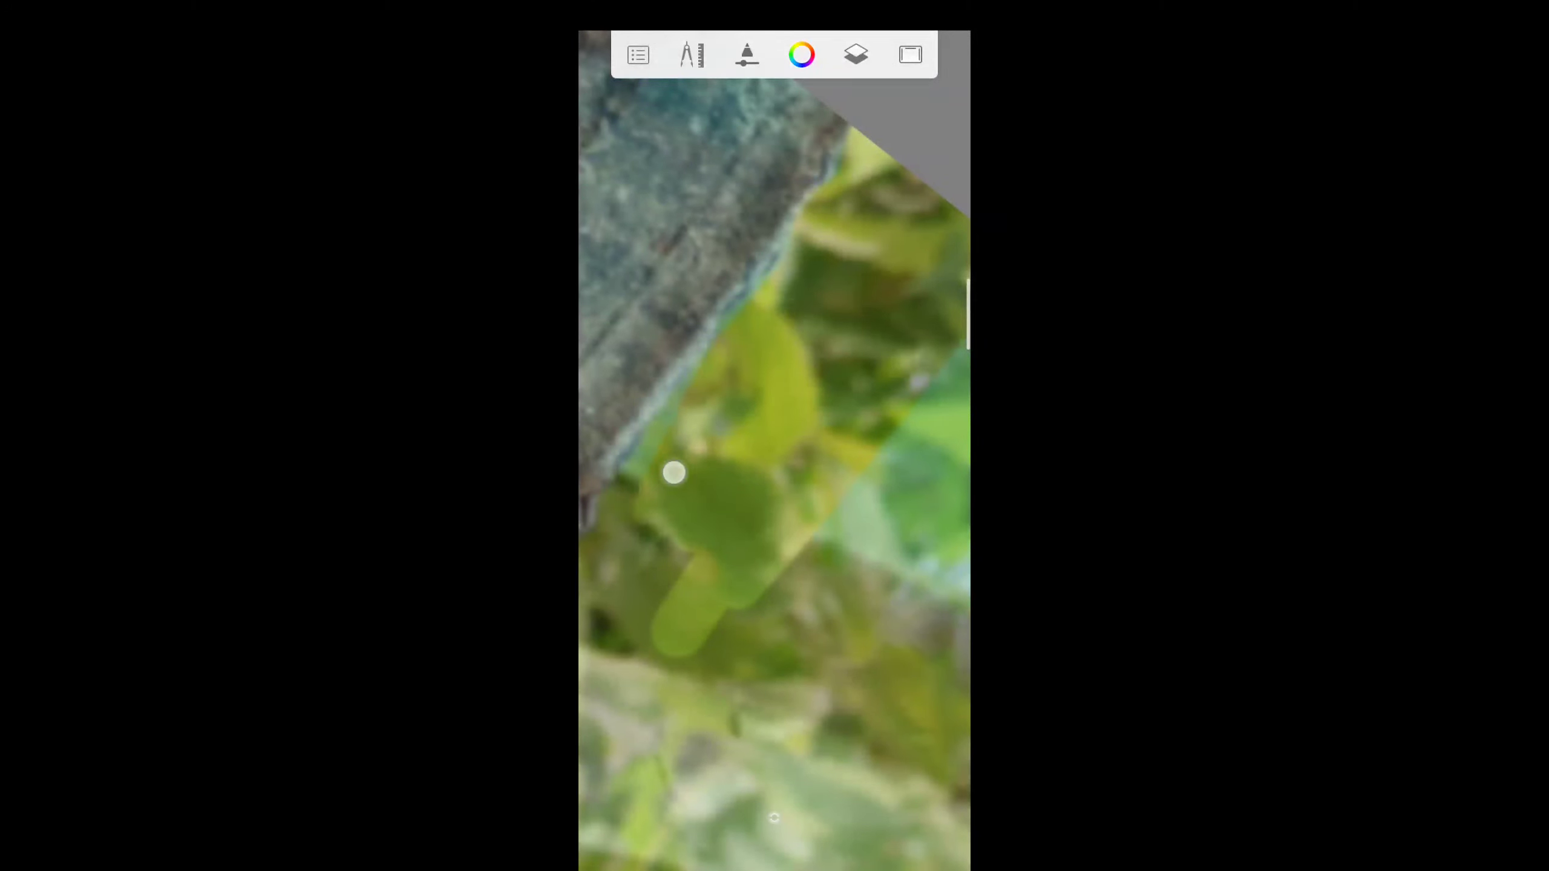
left_click_drag(706, 403, 696, 526)
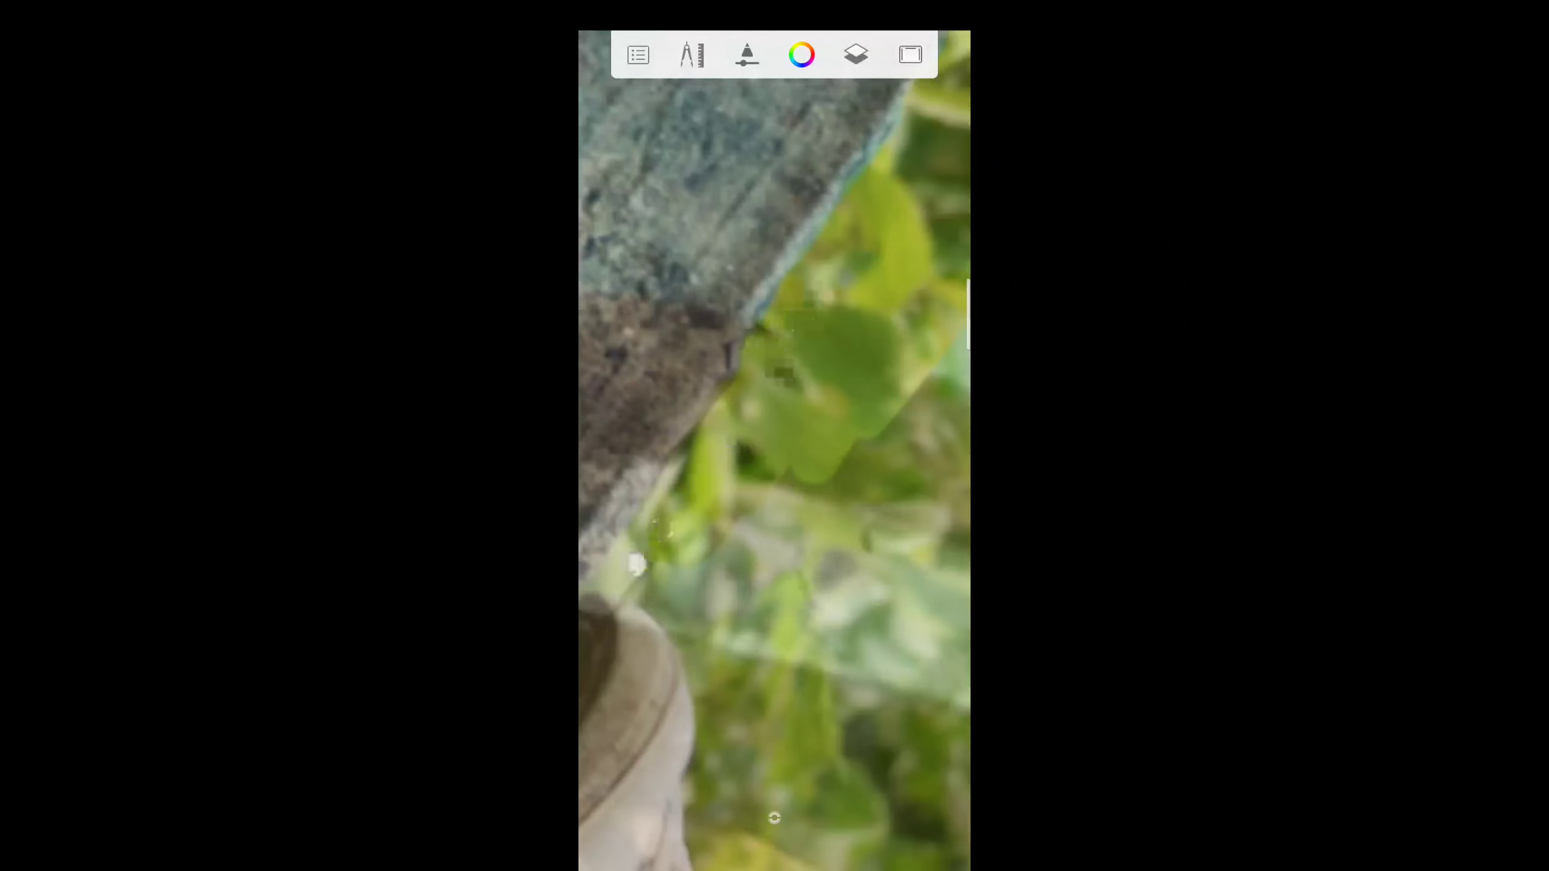
left_click_drag(636, 565, 727, 516)
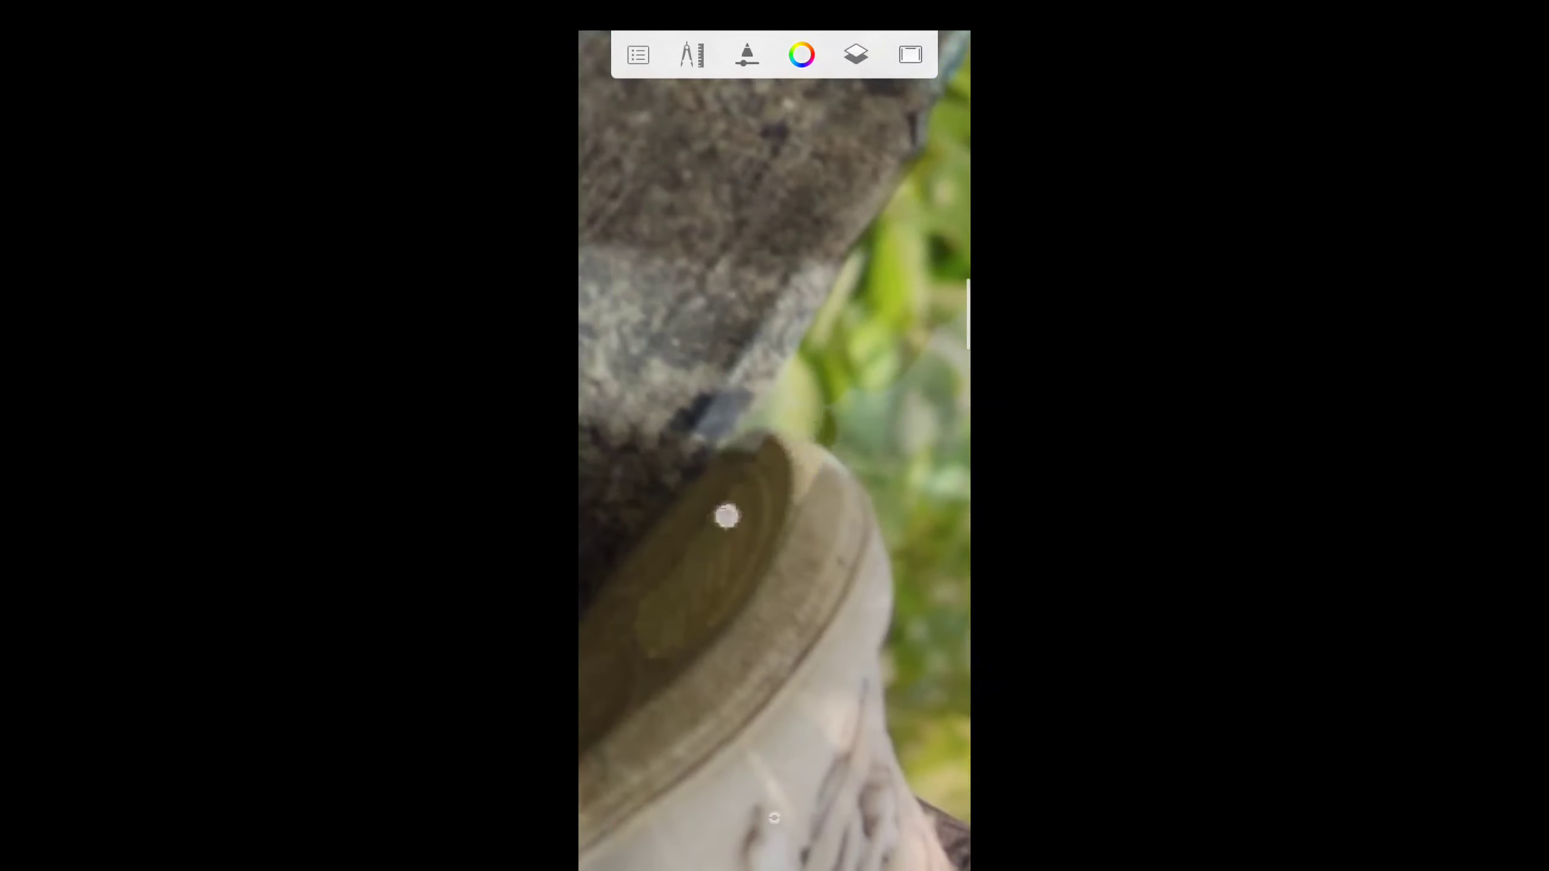
mouse_move(772, 441)
left_mouse_down()
mouse_move(801, 505)
mouse_move(721, 553)
left_mouse_up()
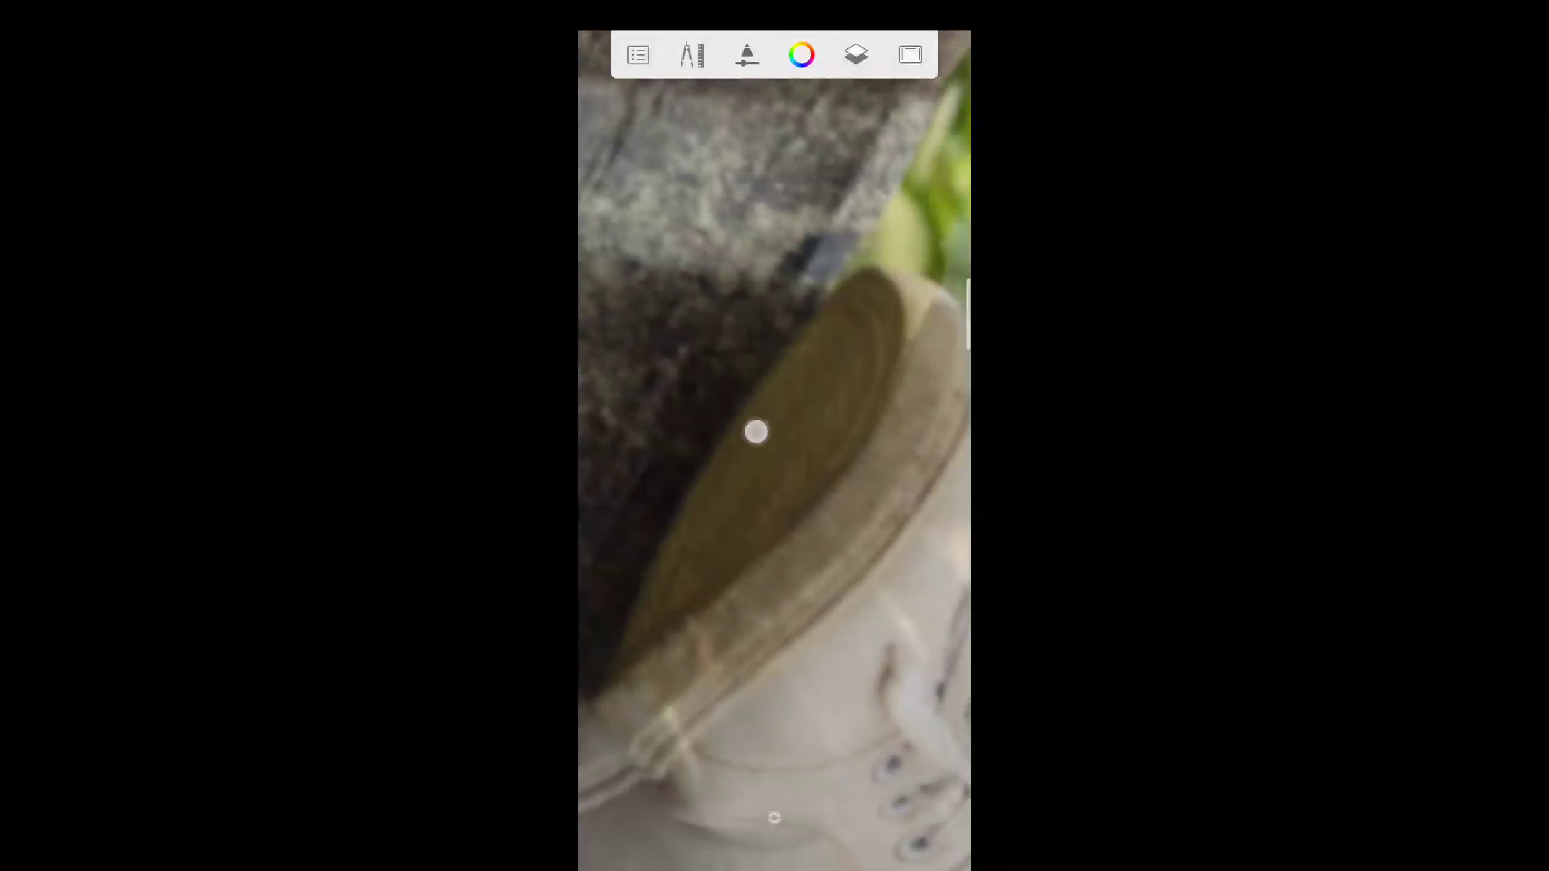
mouse_move(741, 607)
left_mouse_down()
mouse_move(799, 498)
mouse_move(715, 629)
left_mouse_up()
left_click_drag(874, 340, 702, 595)
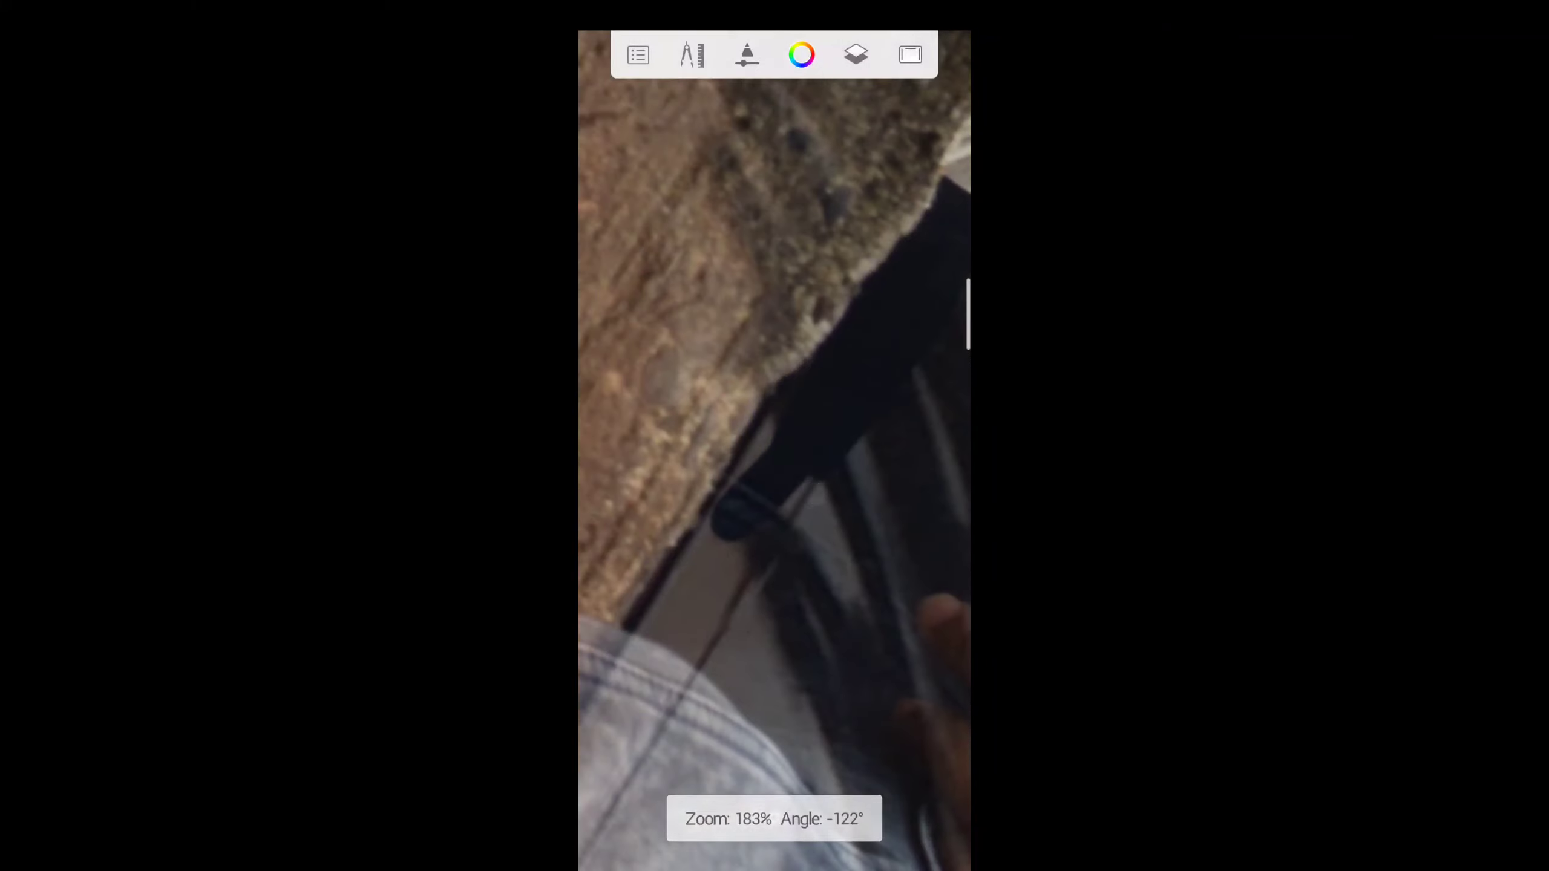
mouse_move(731, 521)
left_mouse_down()
mouse_move(816, 460)
mouse_move(843, 539)
mouse_move(791, 567)
mouse_move(790, 421)
mouse_move(823, 554)
mouse_move(779, 454)
left_mouse_up()
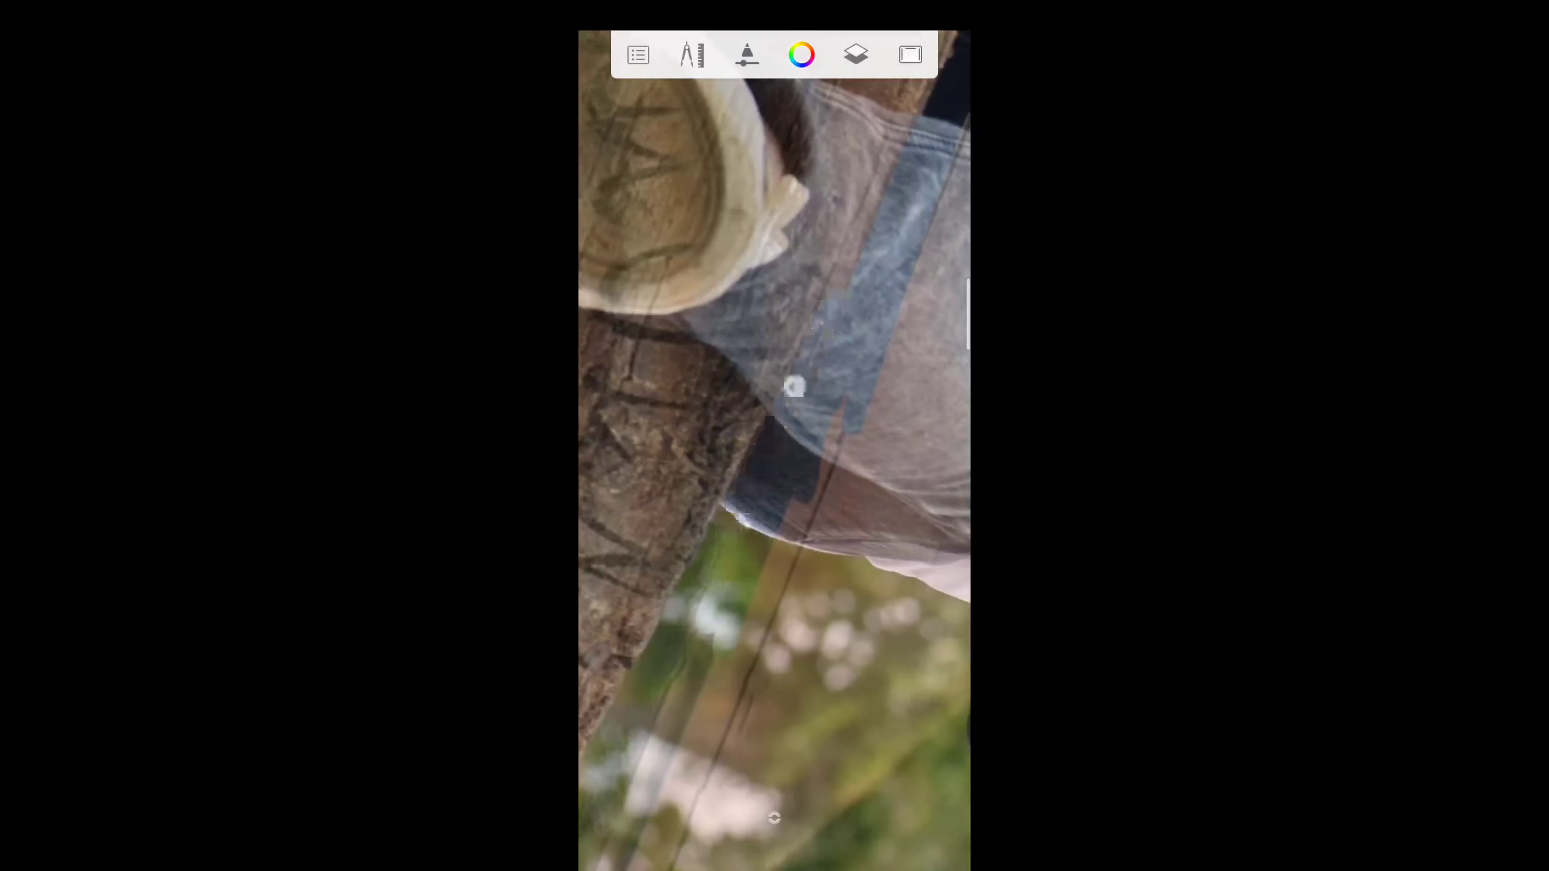
mouse_move(793, 386)
left_mouse_down()
mouse_move(874, 404)
mouse_move(738, 707)
left_mouse_up()
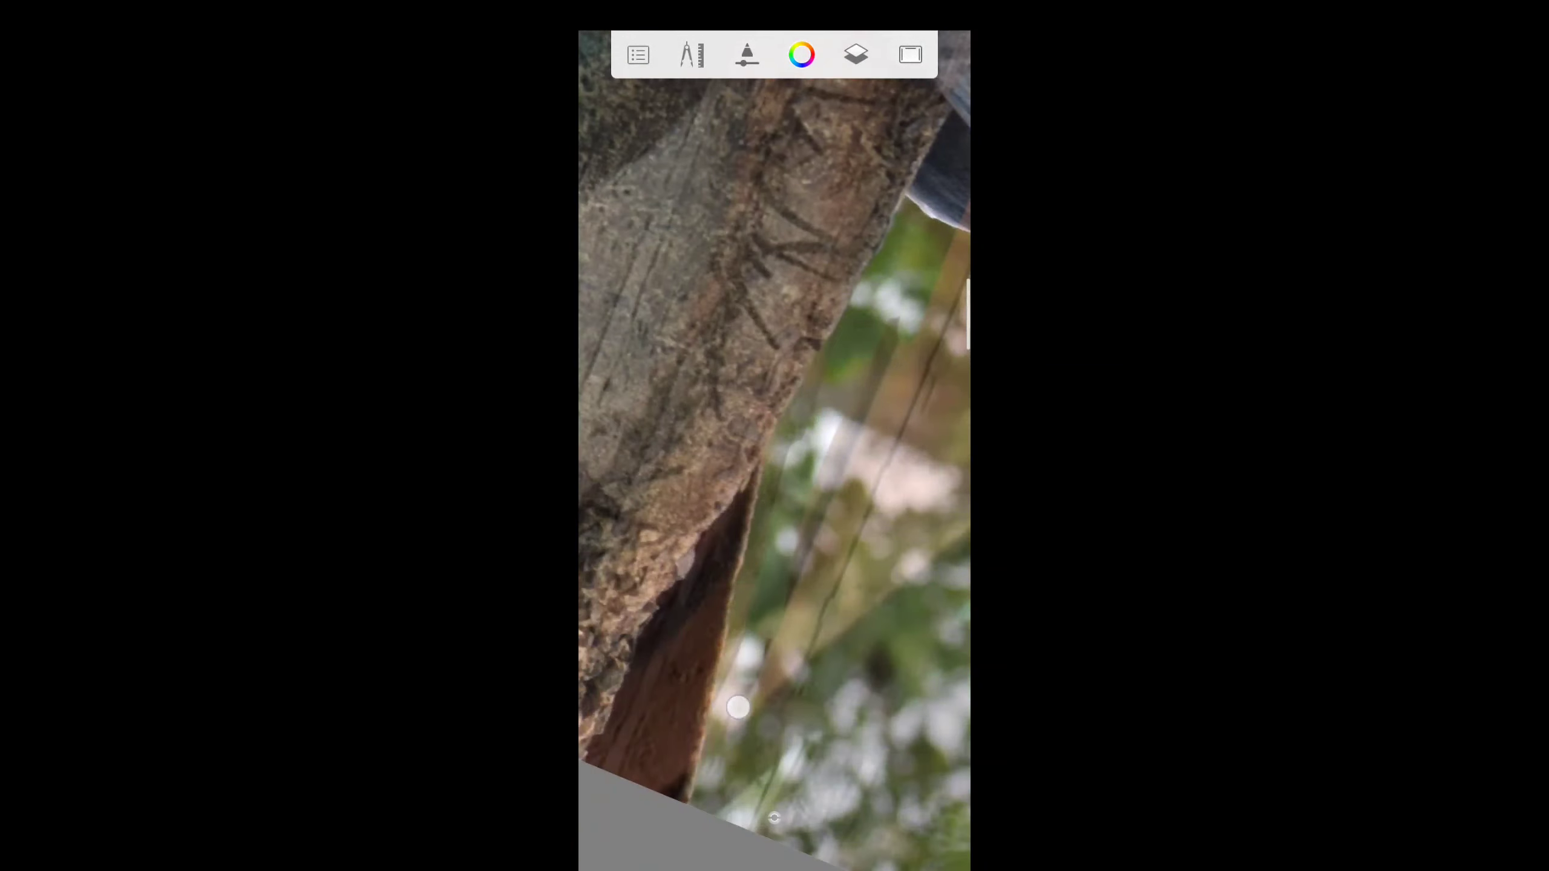
mouse_move(770, 373)
left_mouse_down()
mouse_move(793, 390)
mouse_move(831, 371)
mouse_move(760, 516)
mouse_move(802, 460)
mouse_move(792, 512)
mouse_move(718, 579)
mouse_move(781, 539)
mouse_move(746, 445)
left_mouse_up()
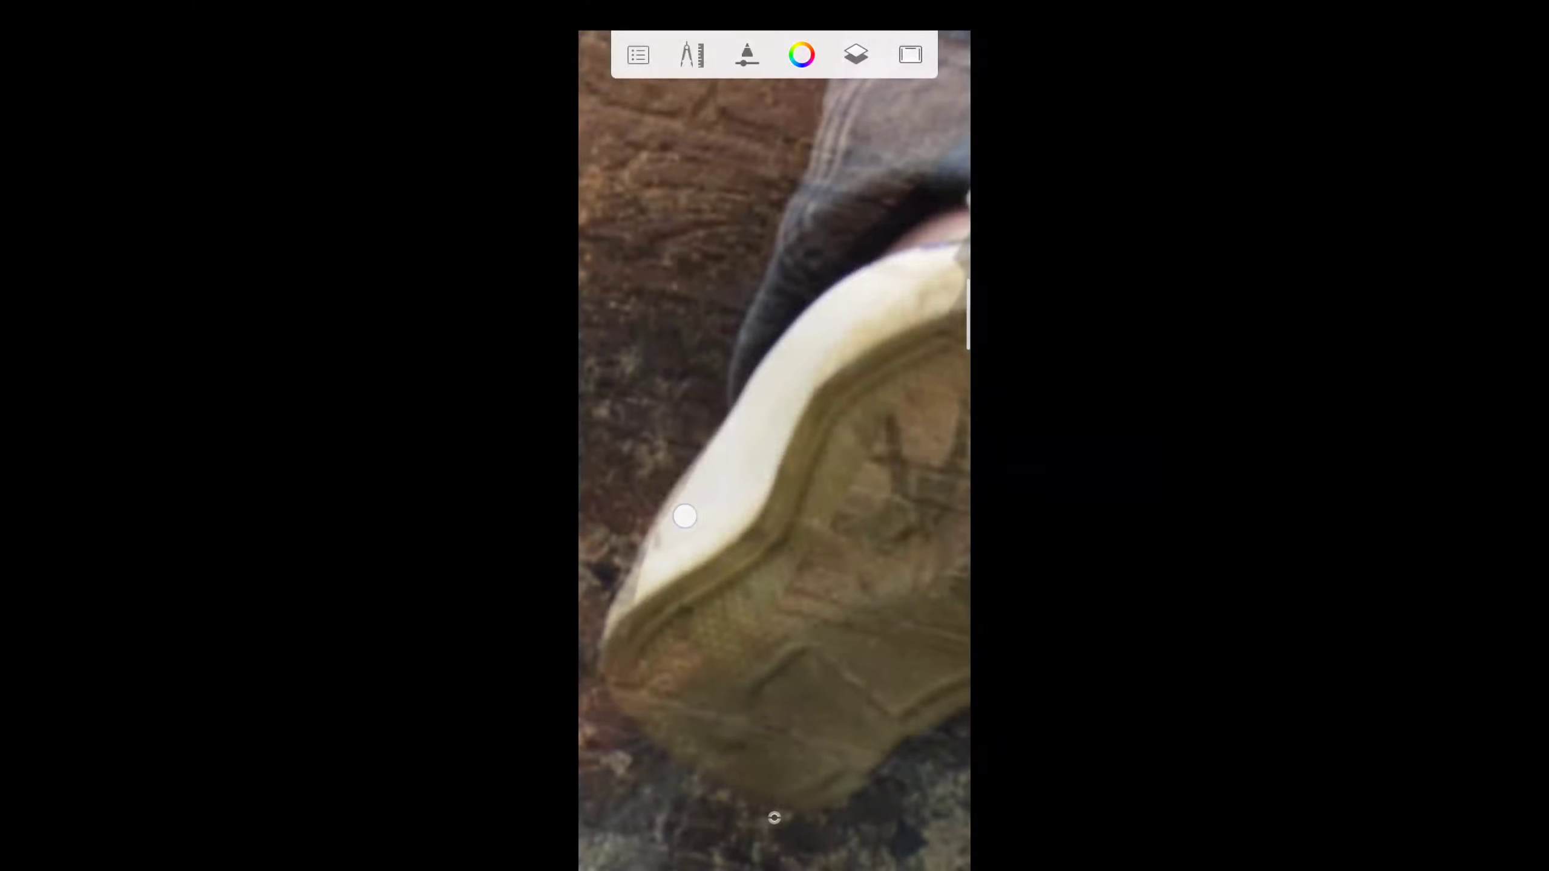
Zoom in around the shoe sole and erase the wall to reveal the jeans.
mouse_move(684, 516)
left_mouse_down()
mouse_move(770, 475)
mouse_move(699, 545)
left_mouse_up()
mouse_move(799, 656)
left_mouse_down()
mouse_move(789, 550)
mouse_move(715, 470)
left_mouse_up()
mouse_move(732, 526)
left_mouse_down()
mouse_move(830, 360)
mouse_move(743, 592)
left_mouse_up()
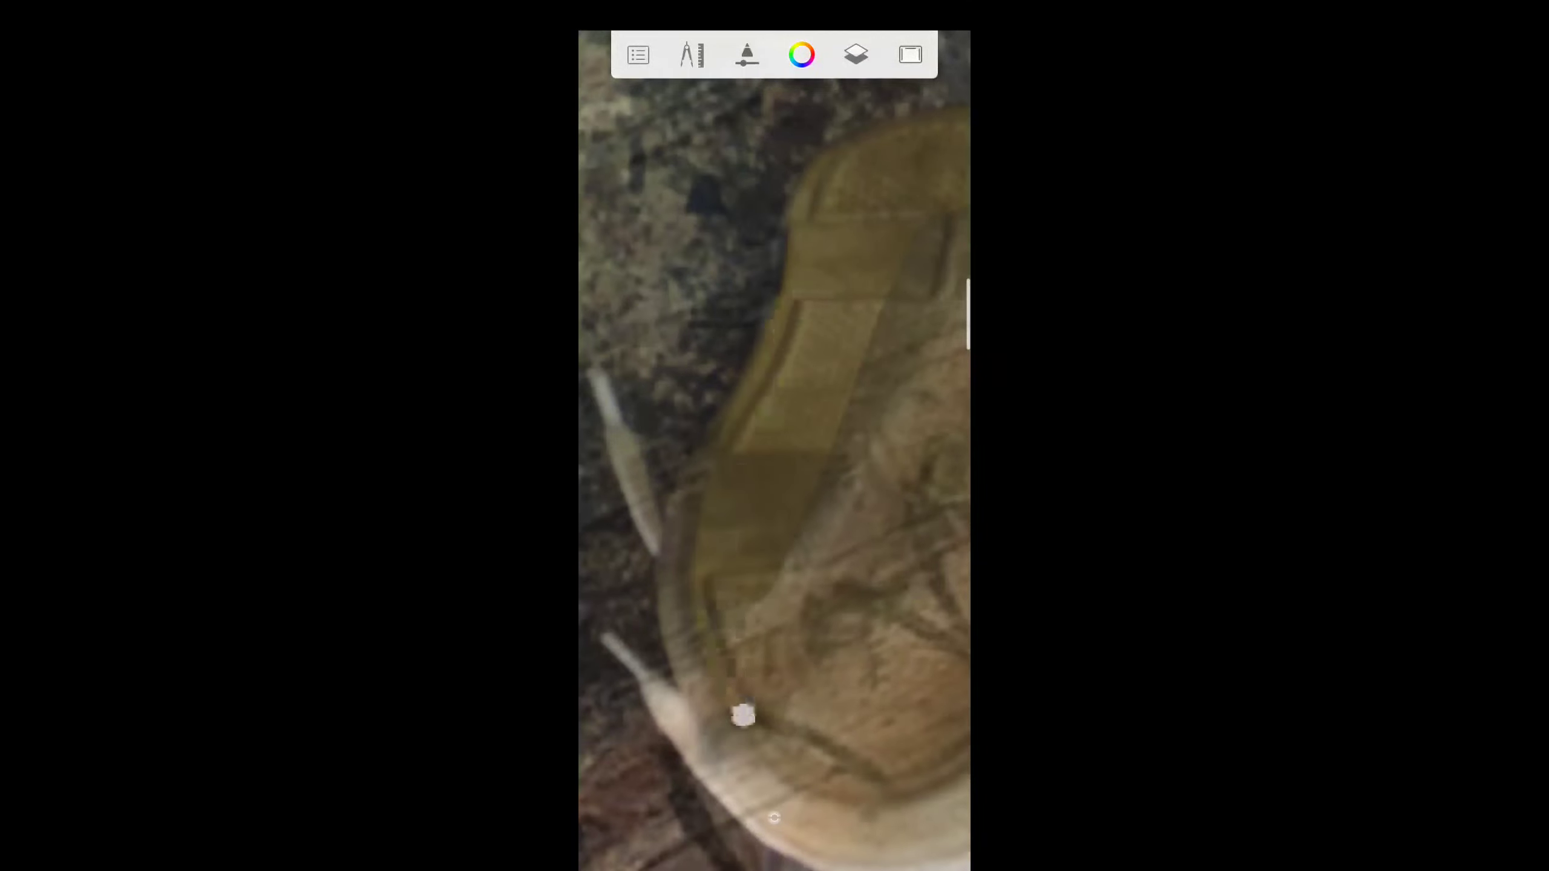
left_click_drag(768, 394, 737, 248)
left_click_drag(727, 646, 702, 446)
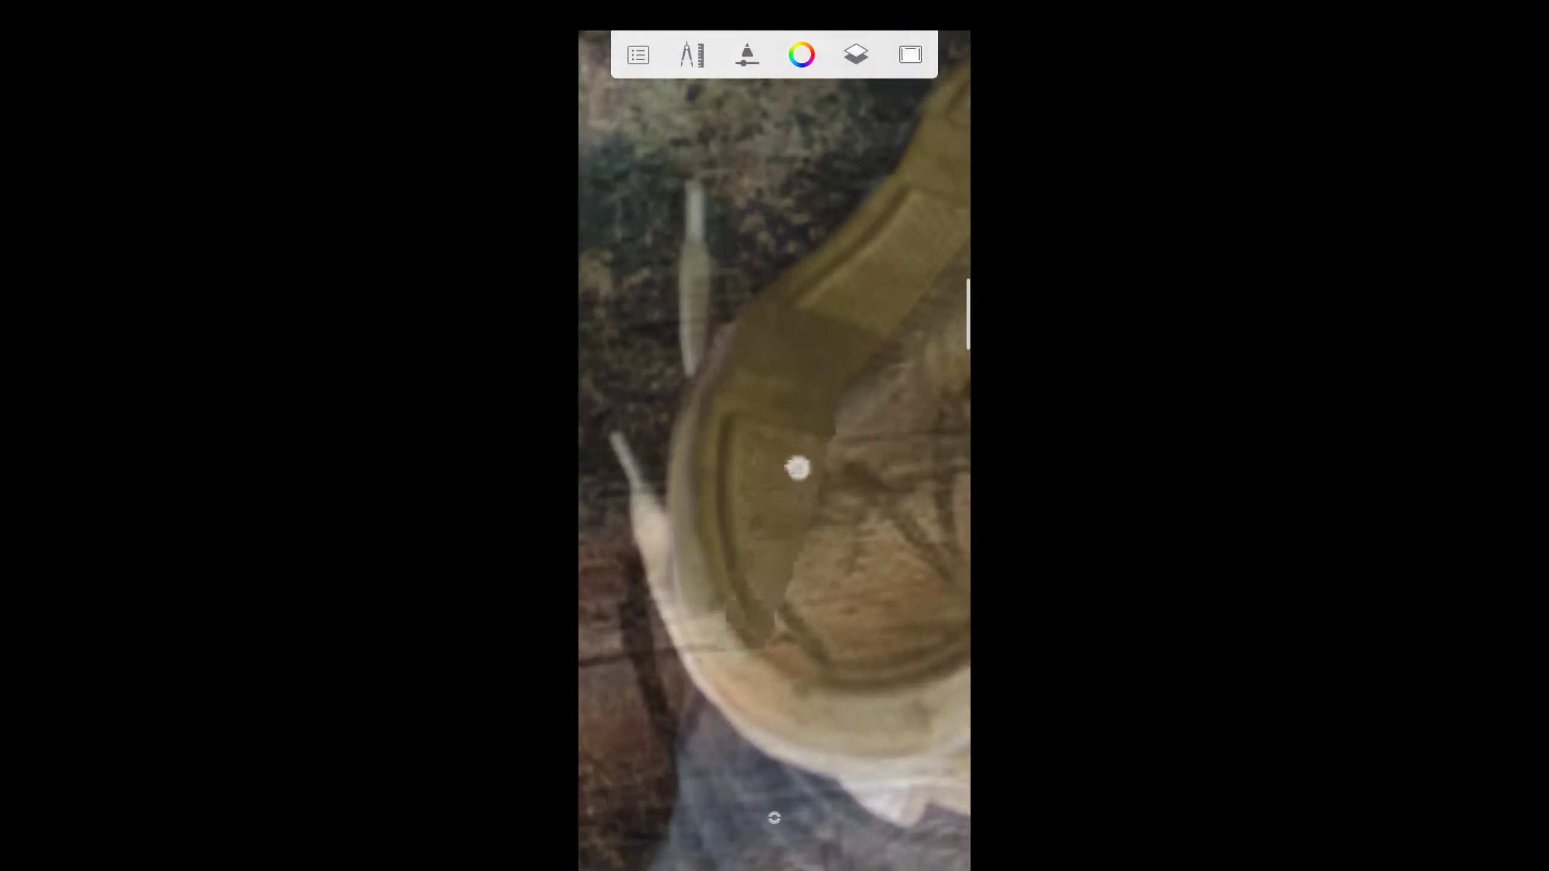
mouse_move(798, 468)
left_mouse_down()
mouse_move(754, 387)
mouse_move(697, 346)
left_mouse_up()
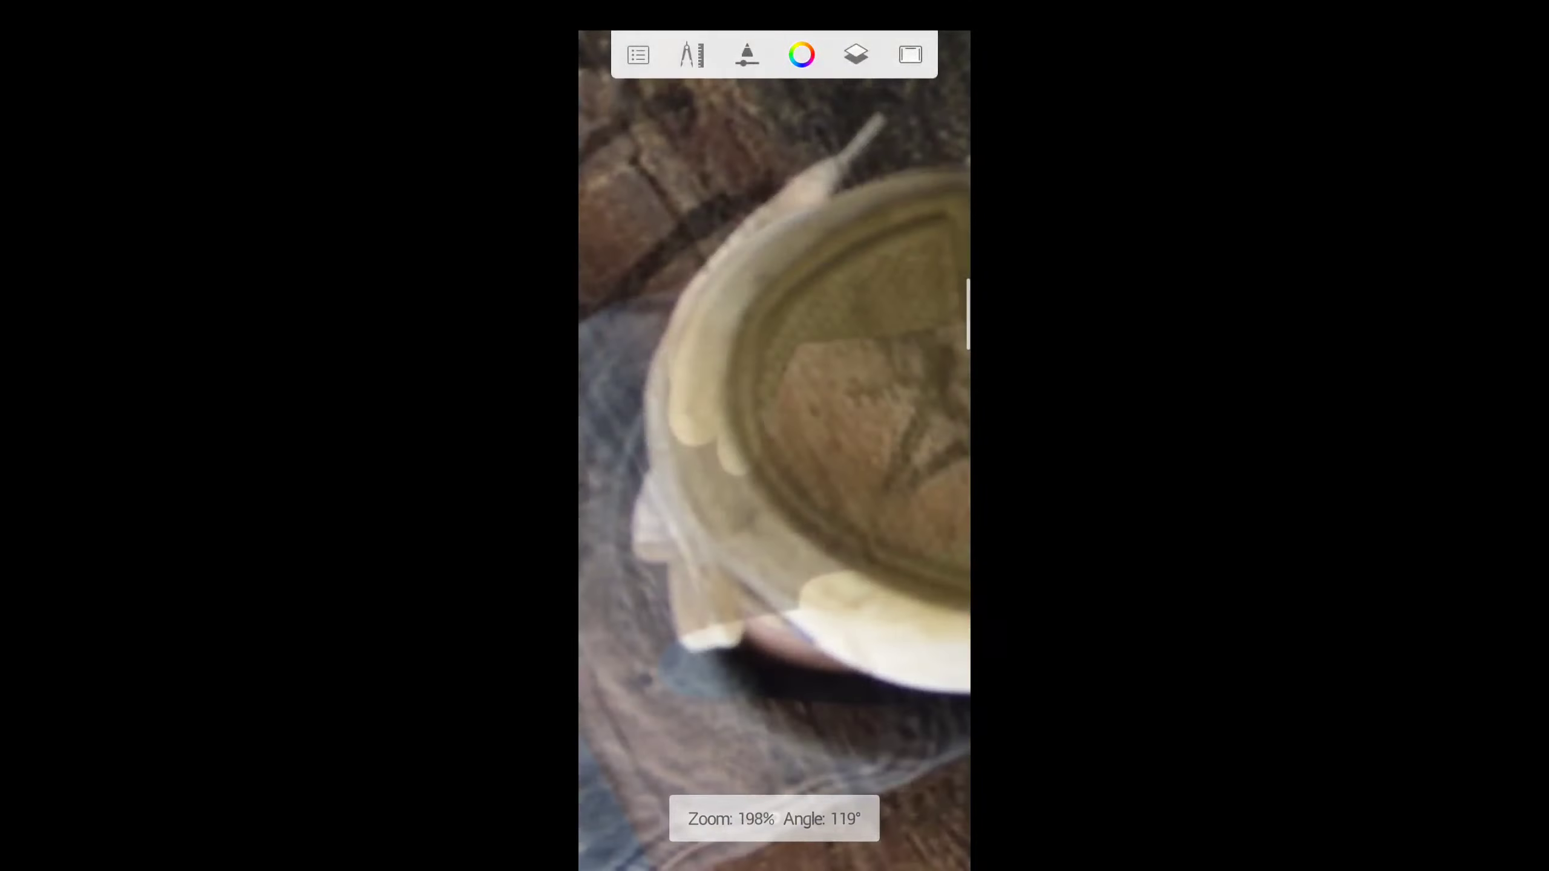
left_click_drag(775, 427, 854, 511)
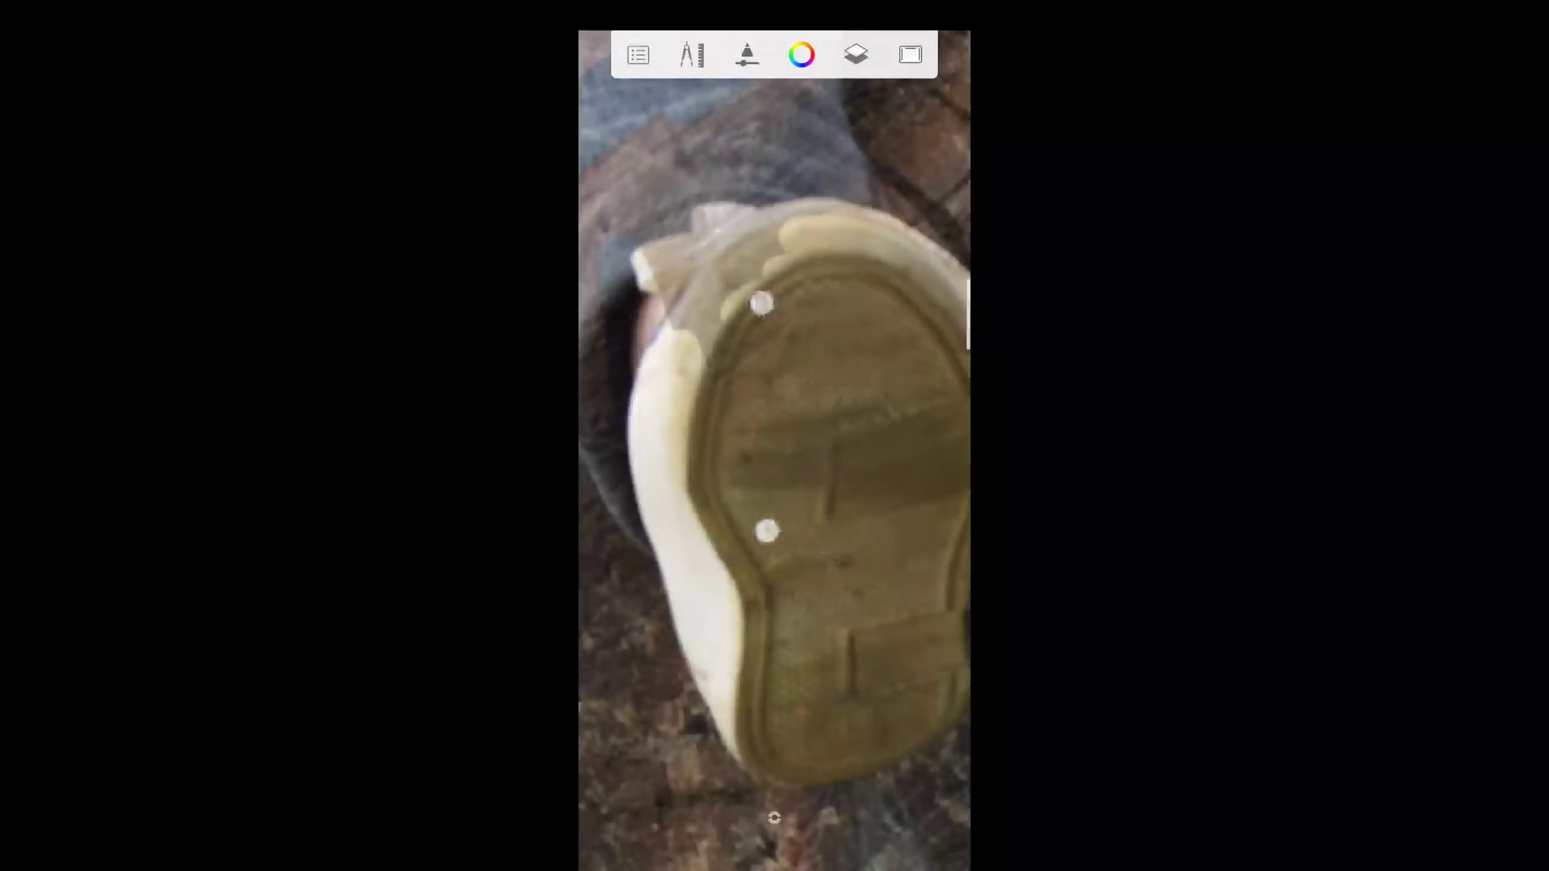
mouse_move(761, 303)
left_mouse_down()
mouse_move(737, 599)
mouse_move(650, 635)
left_mouse_up()
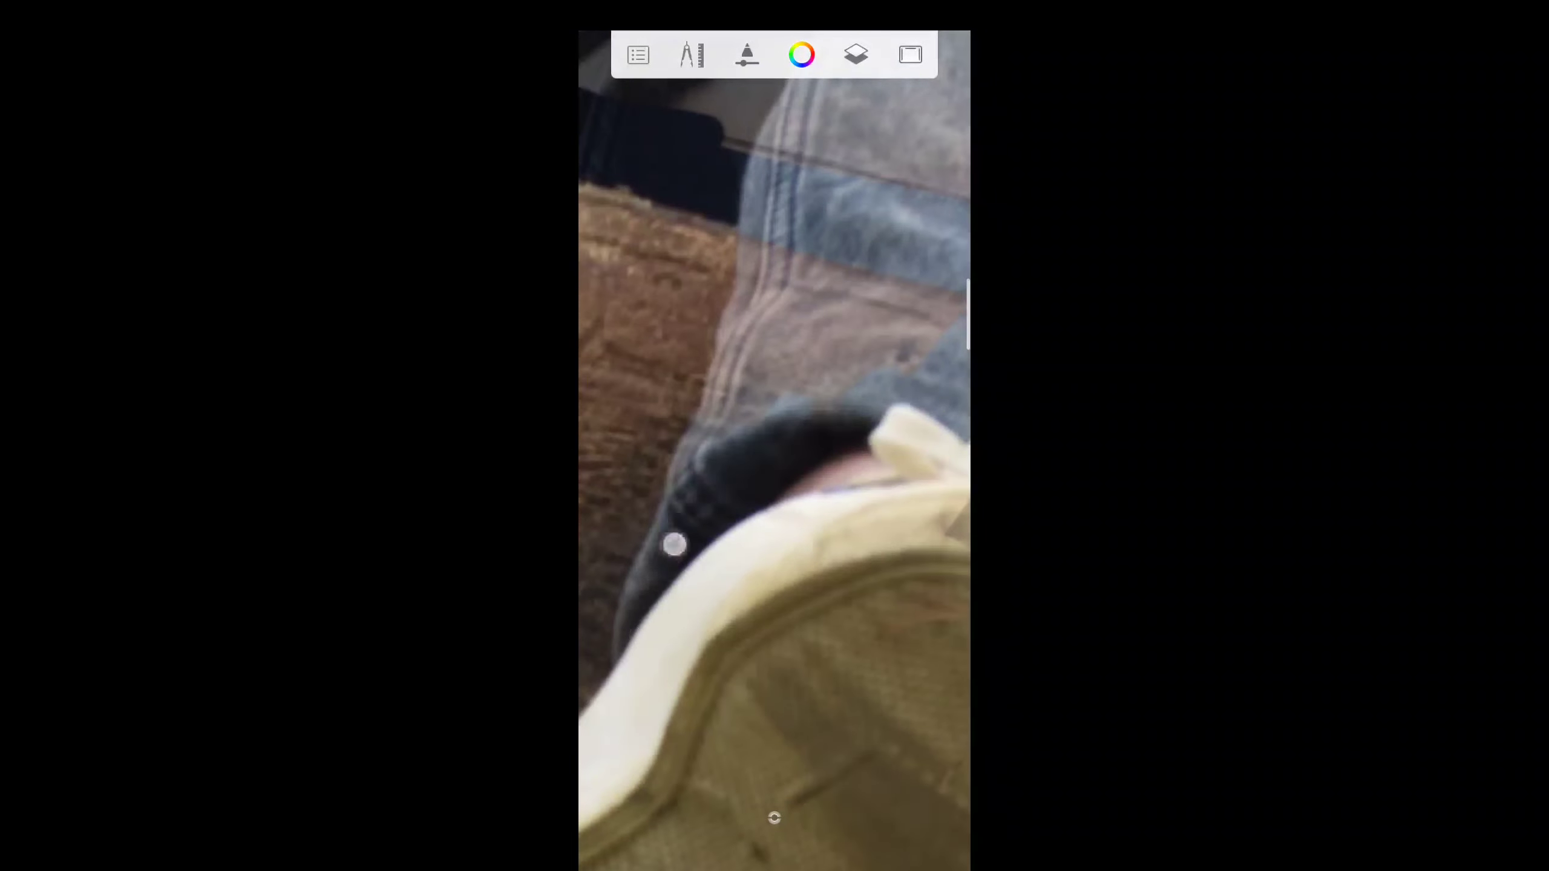
left_click_drag(789, 337, 706, 438)
left_click_drag(718, 362, 793, 503)
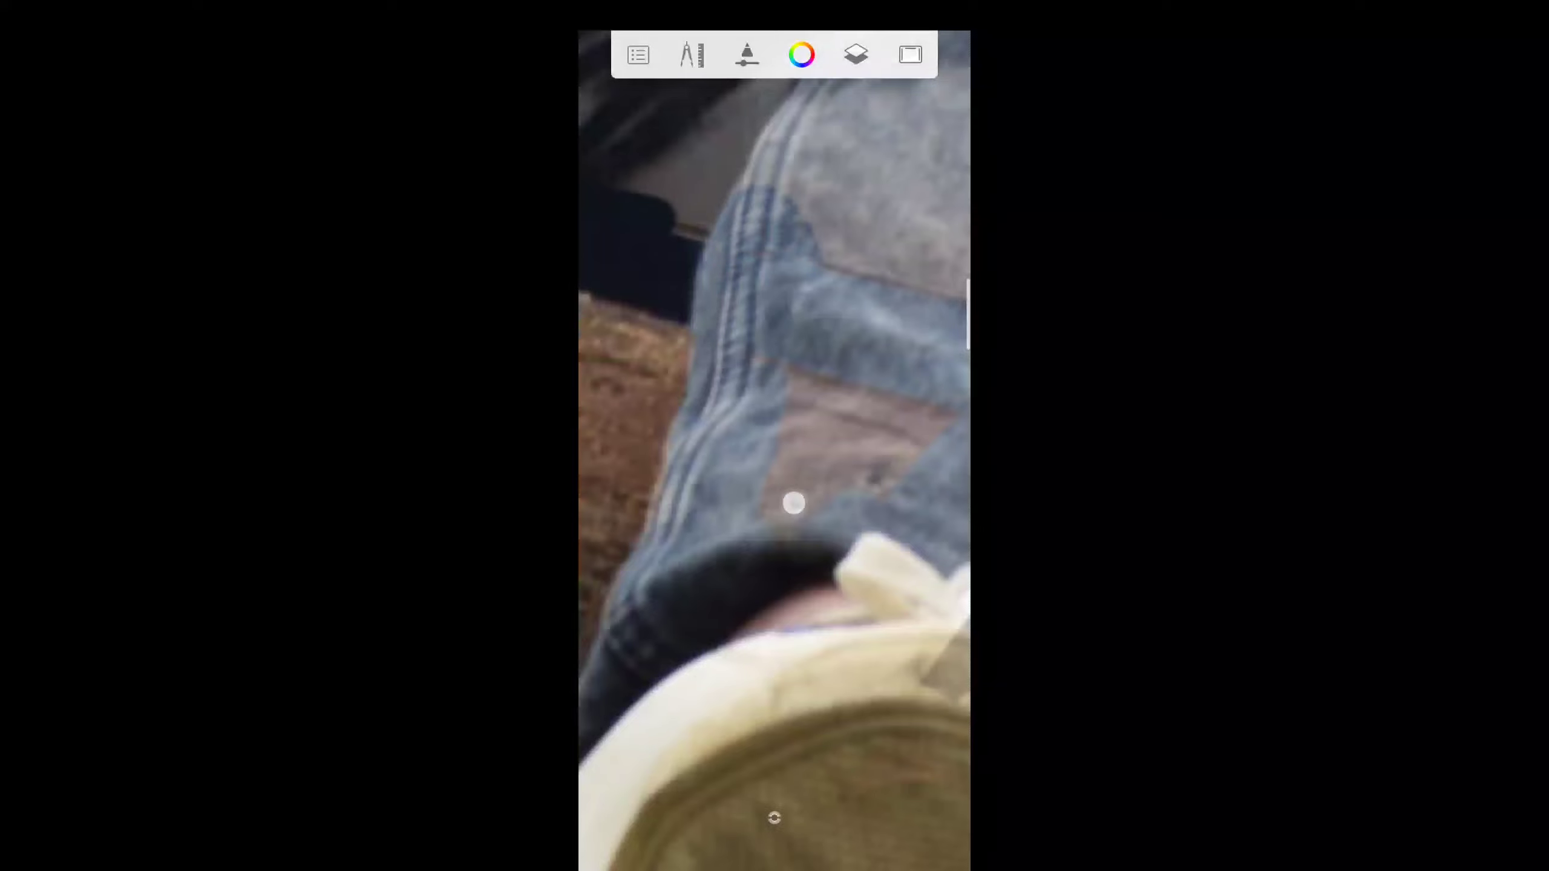
Work along the shoe's outer edge and shoelace tip, then turn the canvas upright.
mouse_move(725, 431)
left_mouse_down()
mouse_move(688, 363)
mouse_move(816, 159)
mouse_move(744, 584)
mouse_move(785, 376)
mouse_move(768, 467)
mouse_move(704, 574)
left_mouse_up()
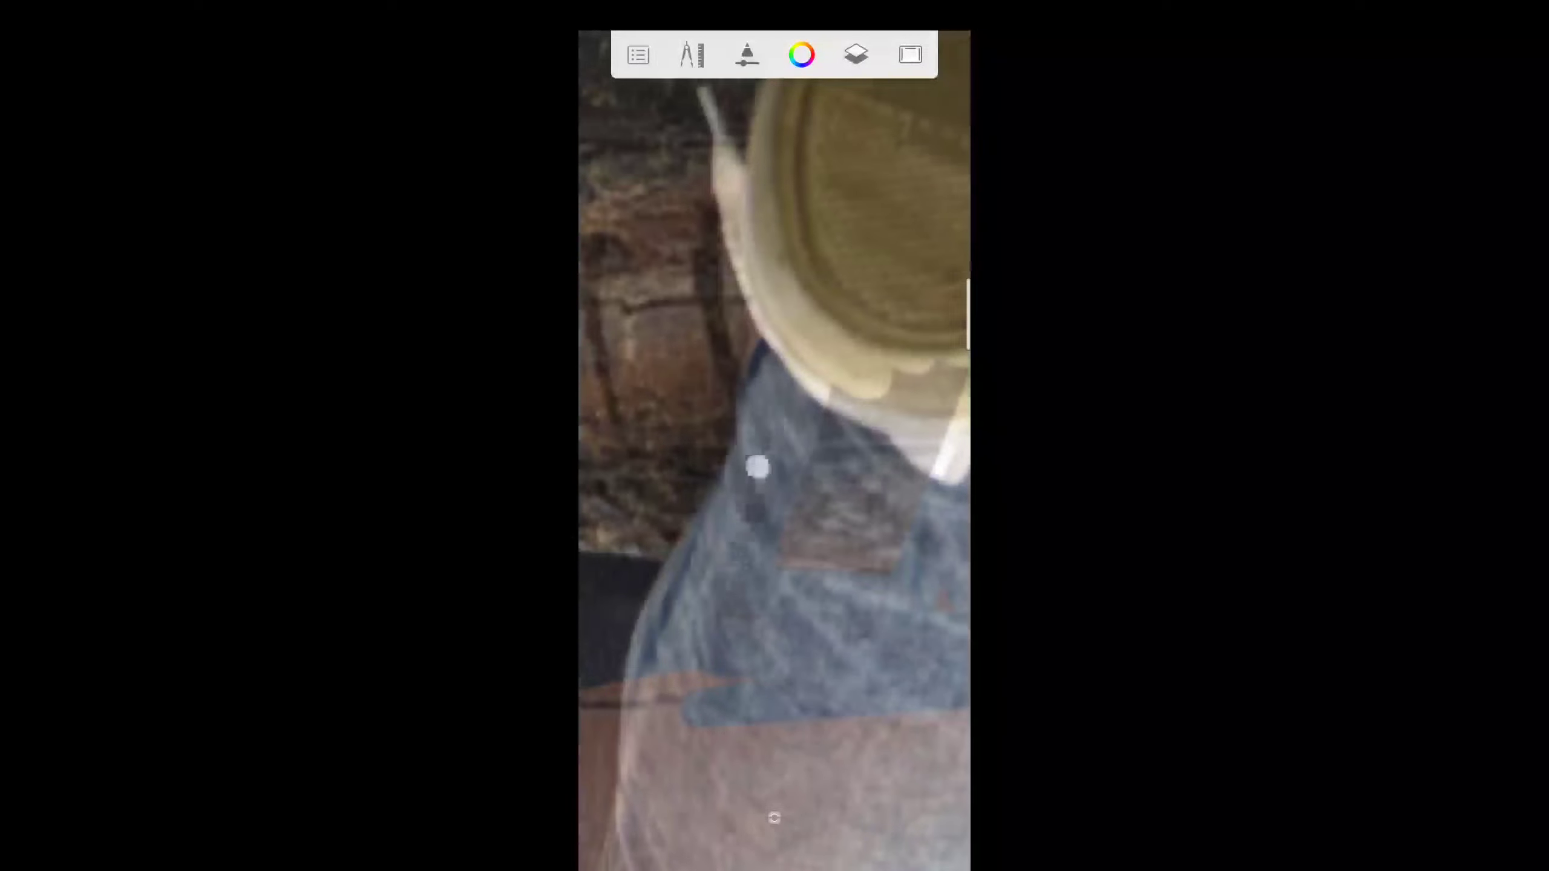
mouse_move(758, 466)
left_mouse_down()
mouse_move(791, 440)
mouse_move(767, 389)
left_mouse_up()
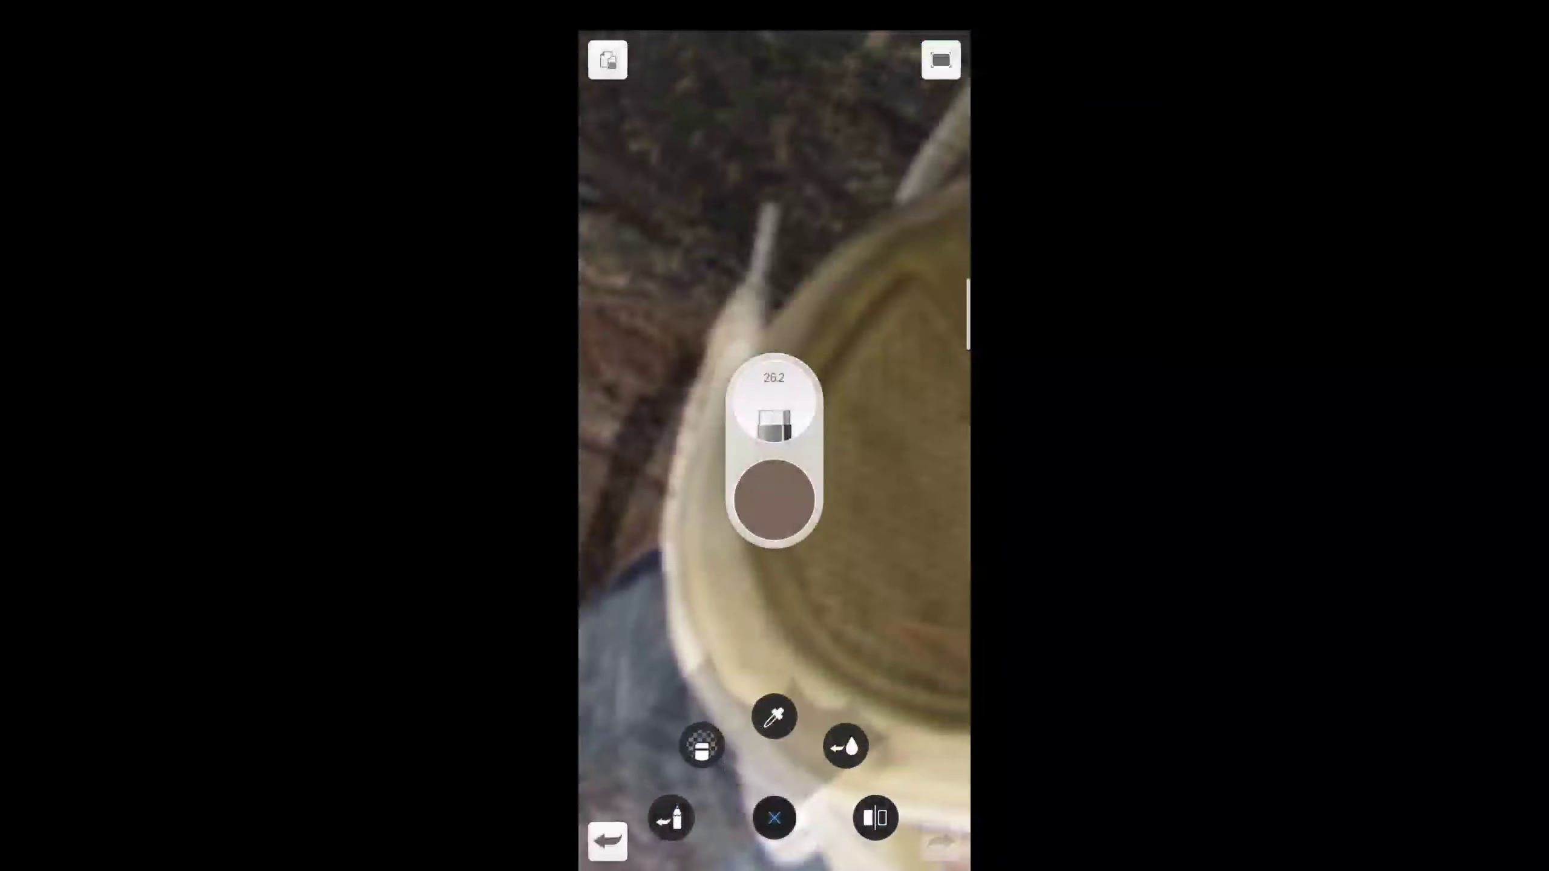
left_click_drag(709, 592, 704, 571)
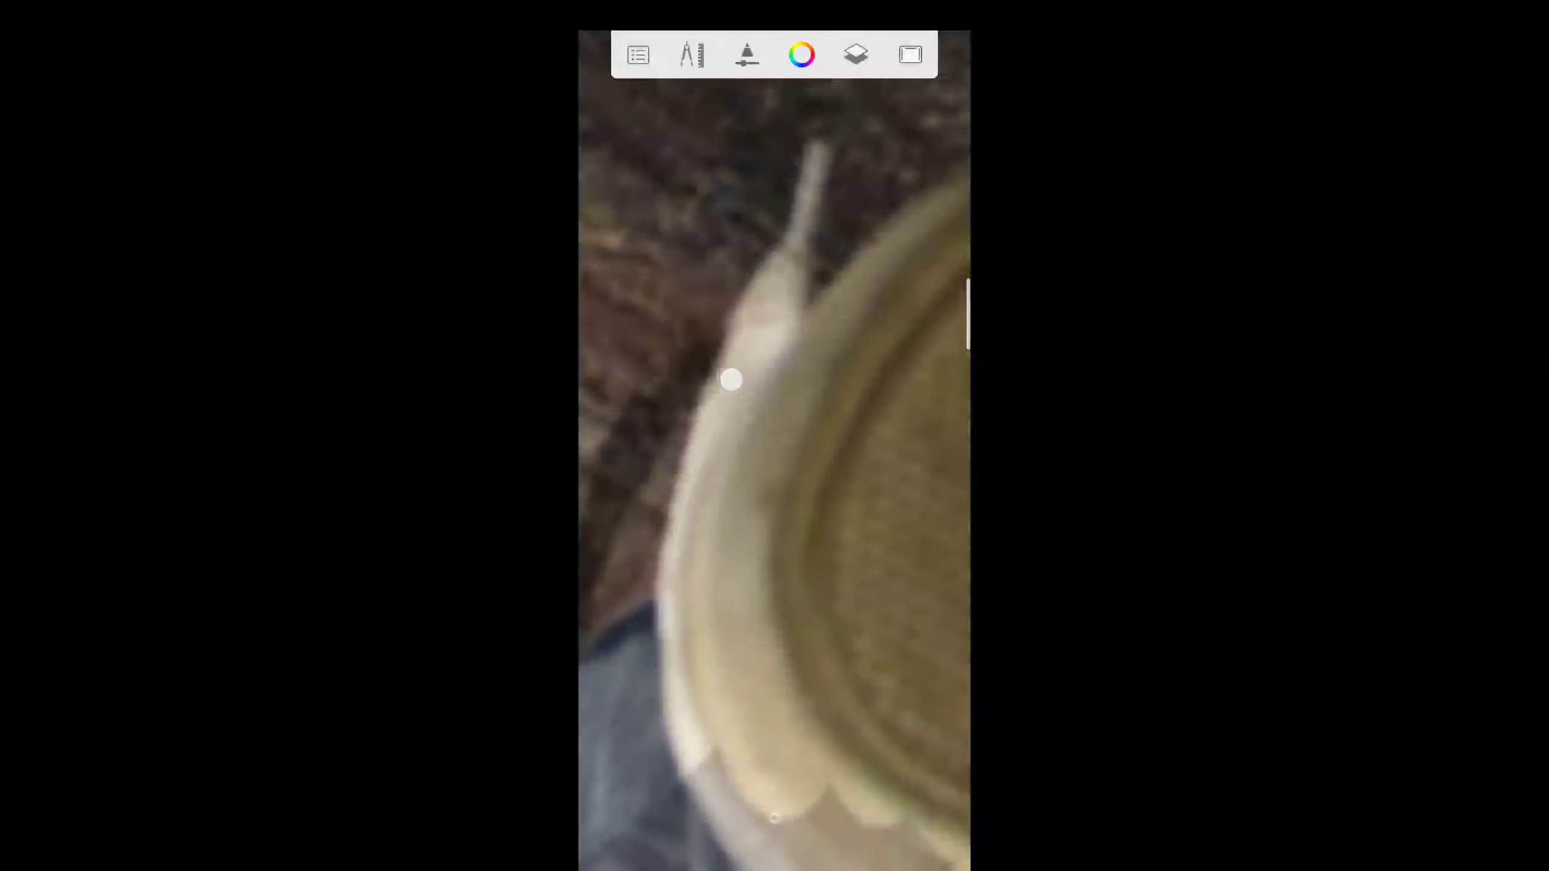
mouse_move(771, 397)
left_mouse_down()
mouse_move(712, 431)
mouse_move(747, 592)
left_mouse_up()
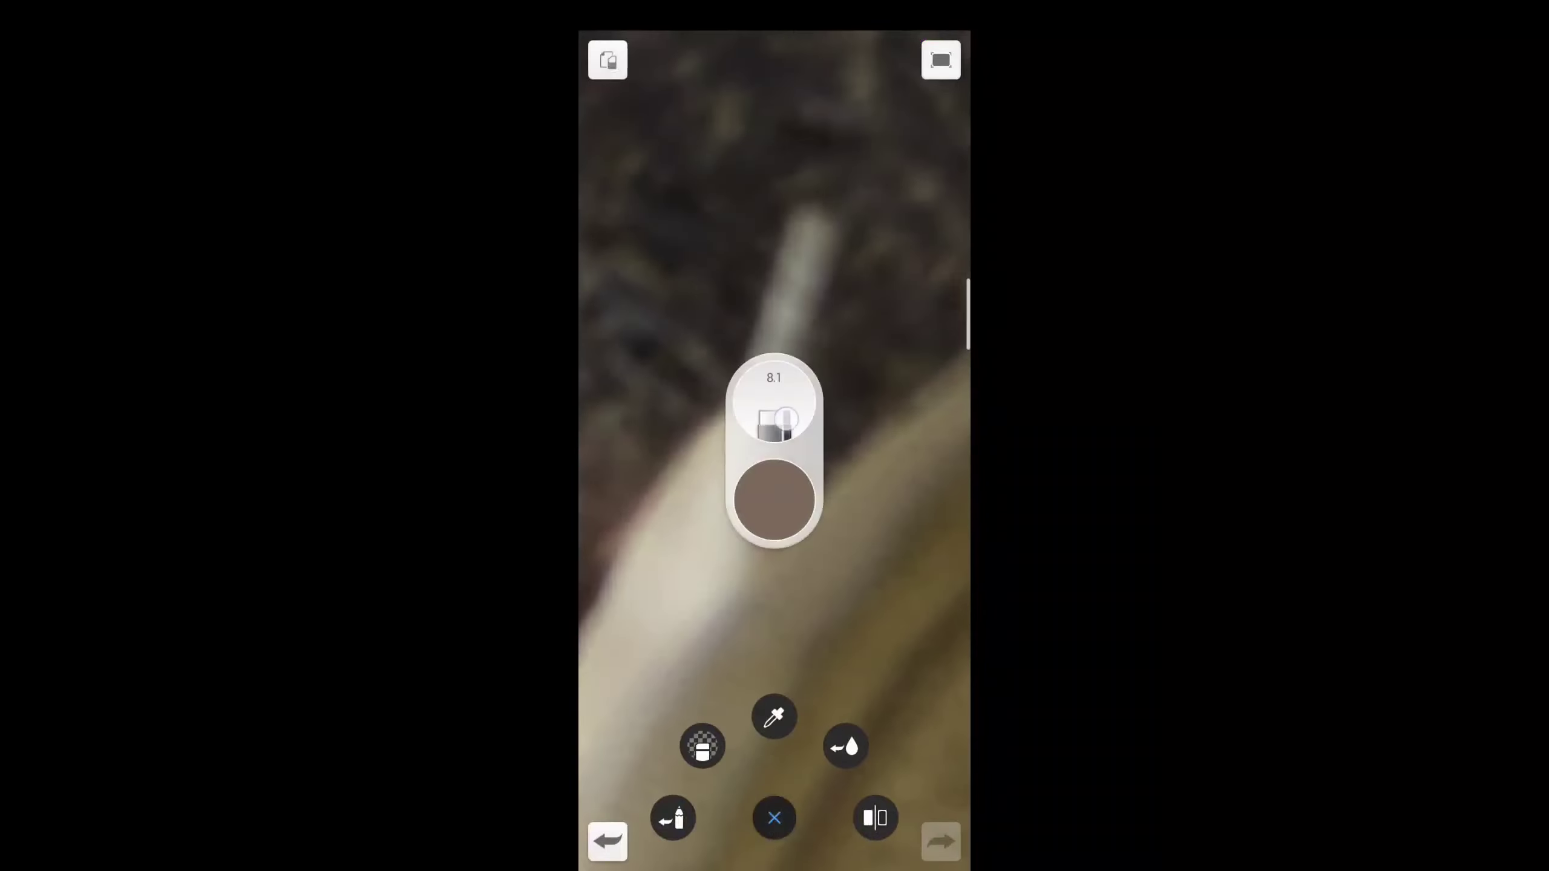
left_click_drag(798, 207, 786, 317)
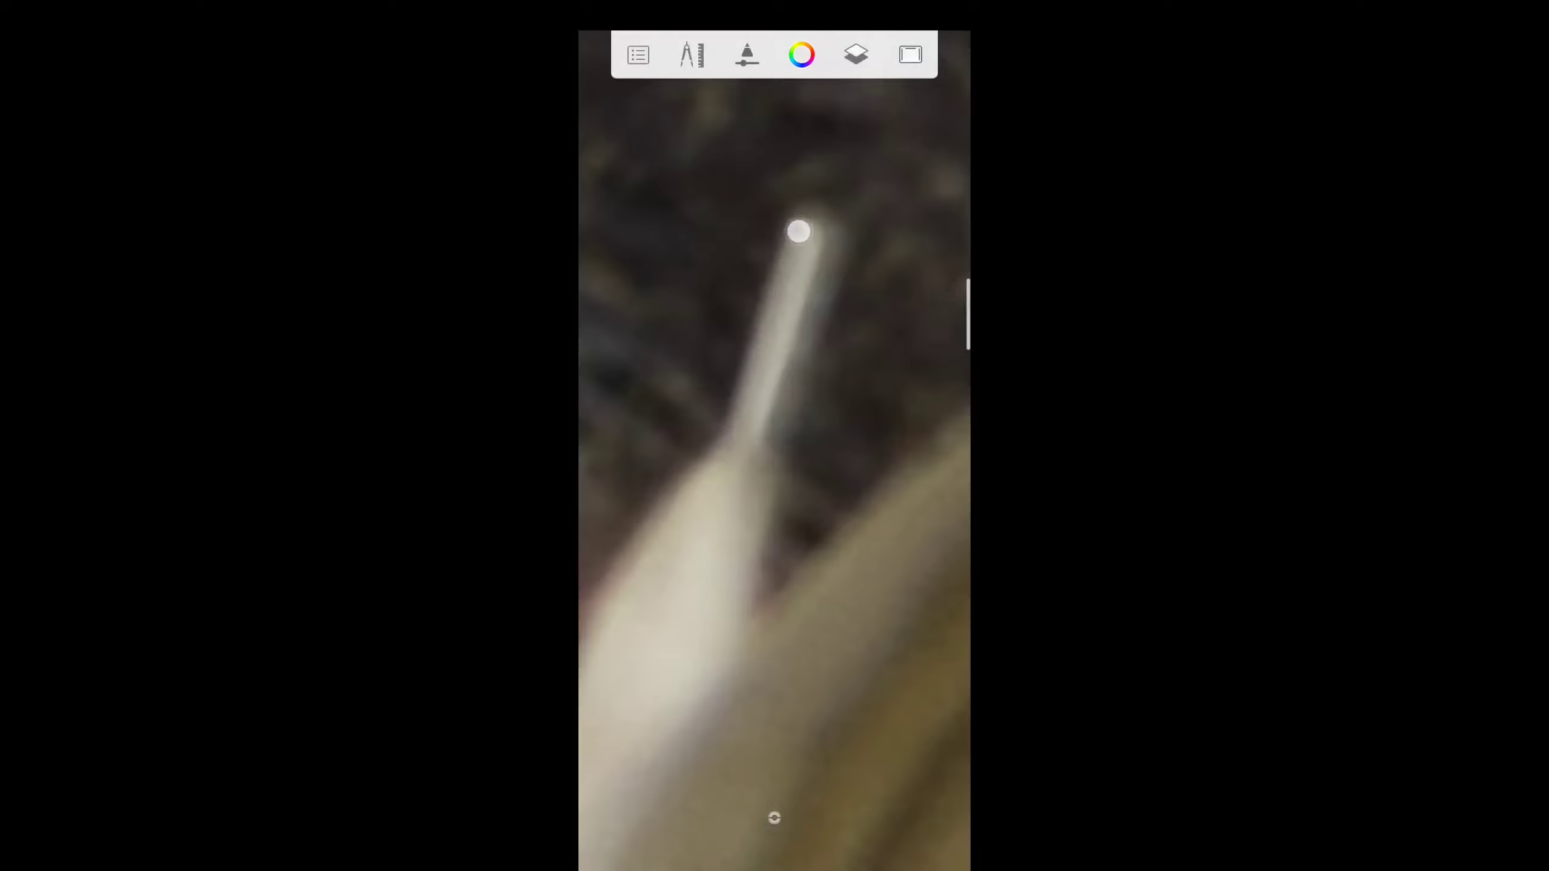
mouse_move(760, 460)
left_mouse_down()
mouse_move(740, 542)
mouse_move(833, 542)
mouse_move(678, 650)
left_mouse_up()
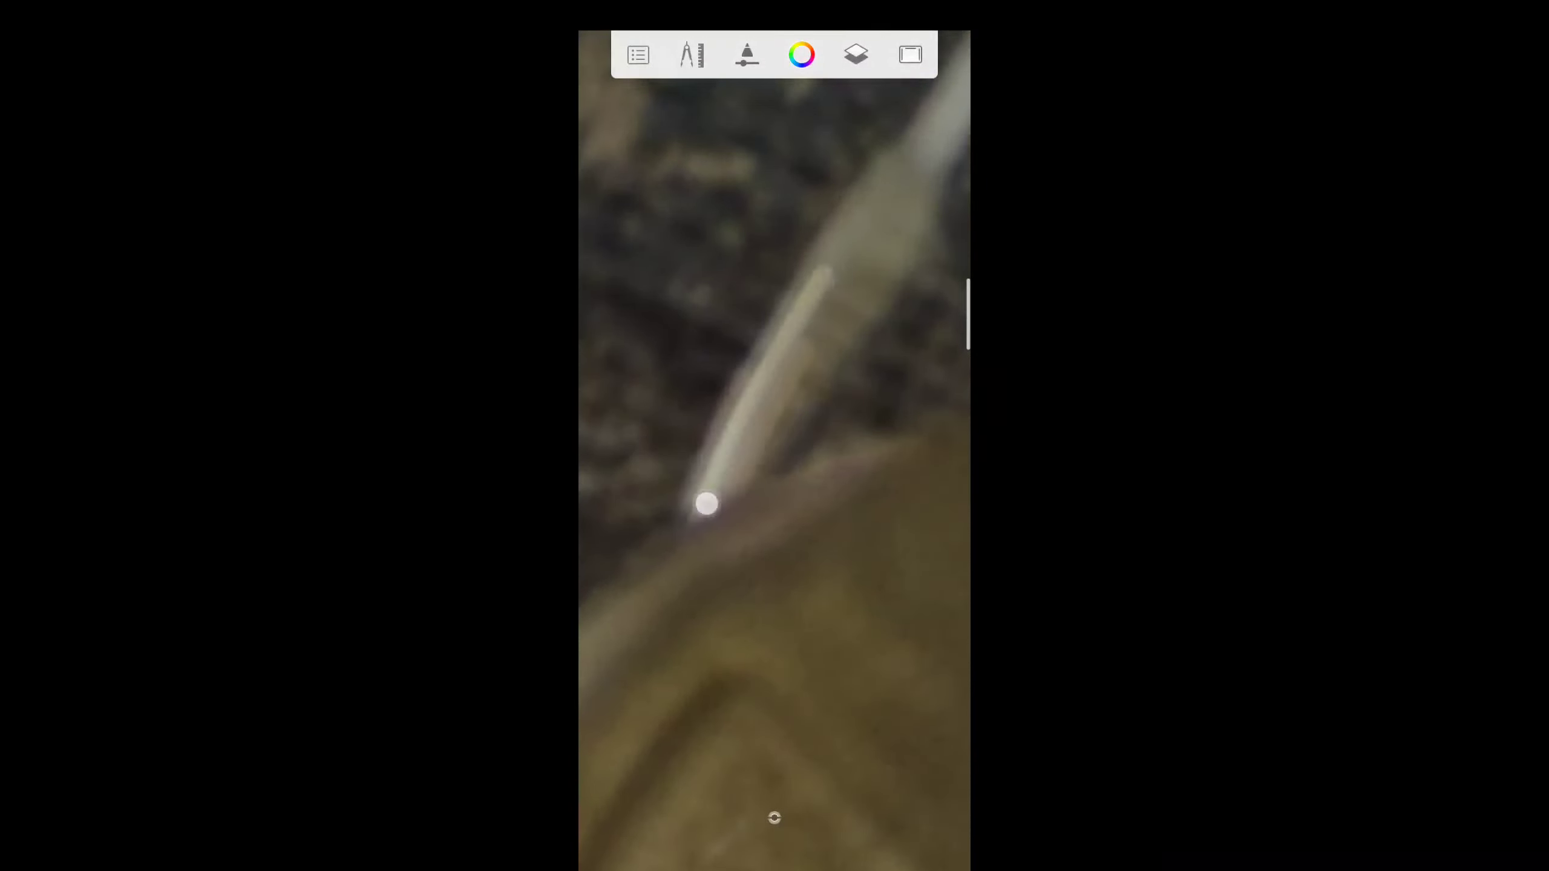
mouse_move(743, 519)
left_mouse_down()
mouse_move(758, 578)
mouse_move(793, 423)
mouse_move(793, 317)
left_mouse_up()
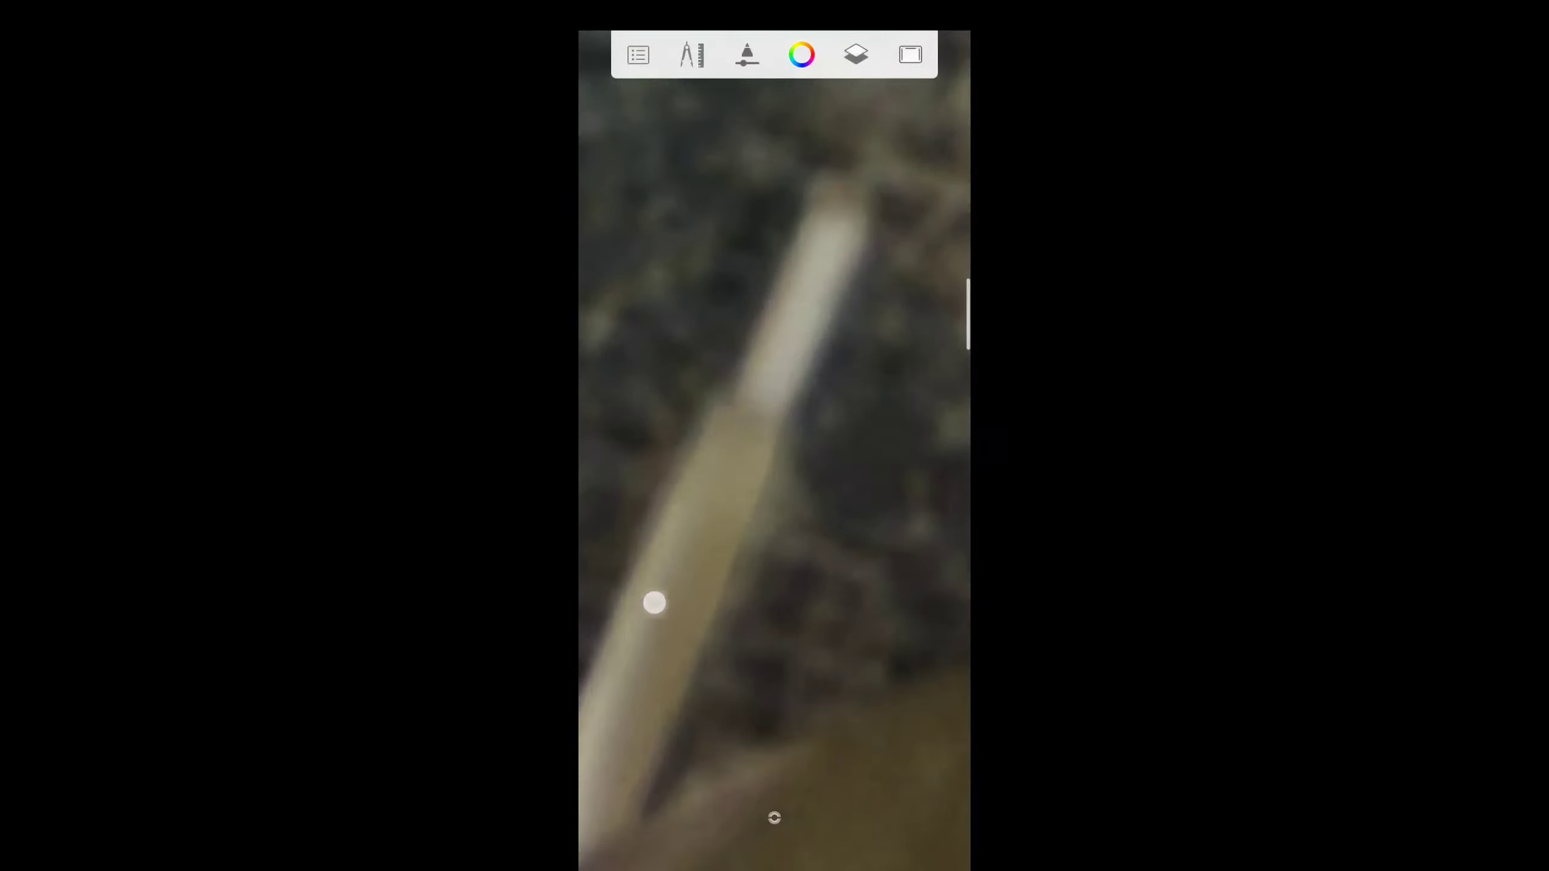
mouse_move(760, 463)
left_mouse_down()
mouse_move(768, 580)
mouse_move(723, 640)
mouse_move(743, 696)
left_mouse_up()
mouse_move(806, 432)
left_mouse_down()
mouse_move(788, 390)
mouse_move(916, 371)
left_mouse_up()
Set the eye layer's opacity back to 100% and frame the shoe and jeans.
left_click(855, 54)
left_click(922, 509)
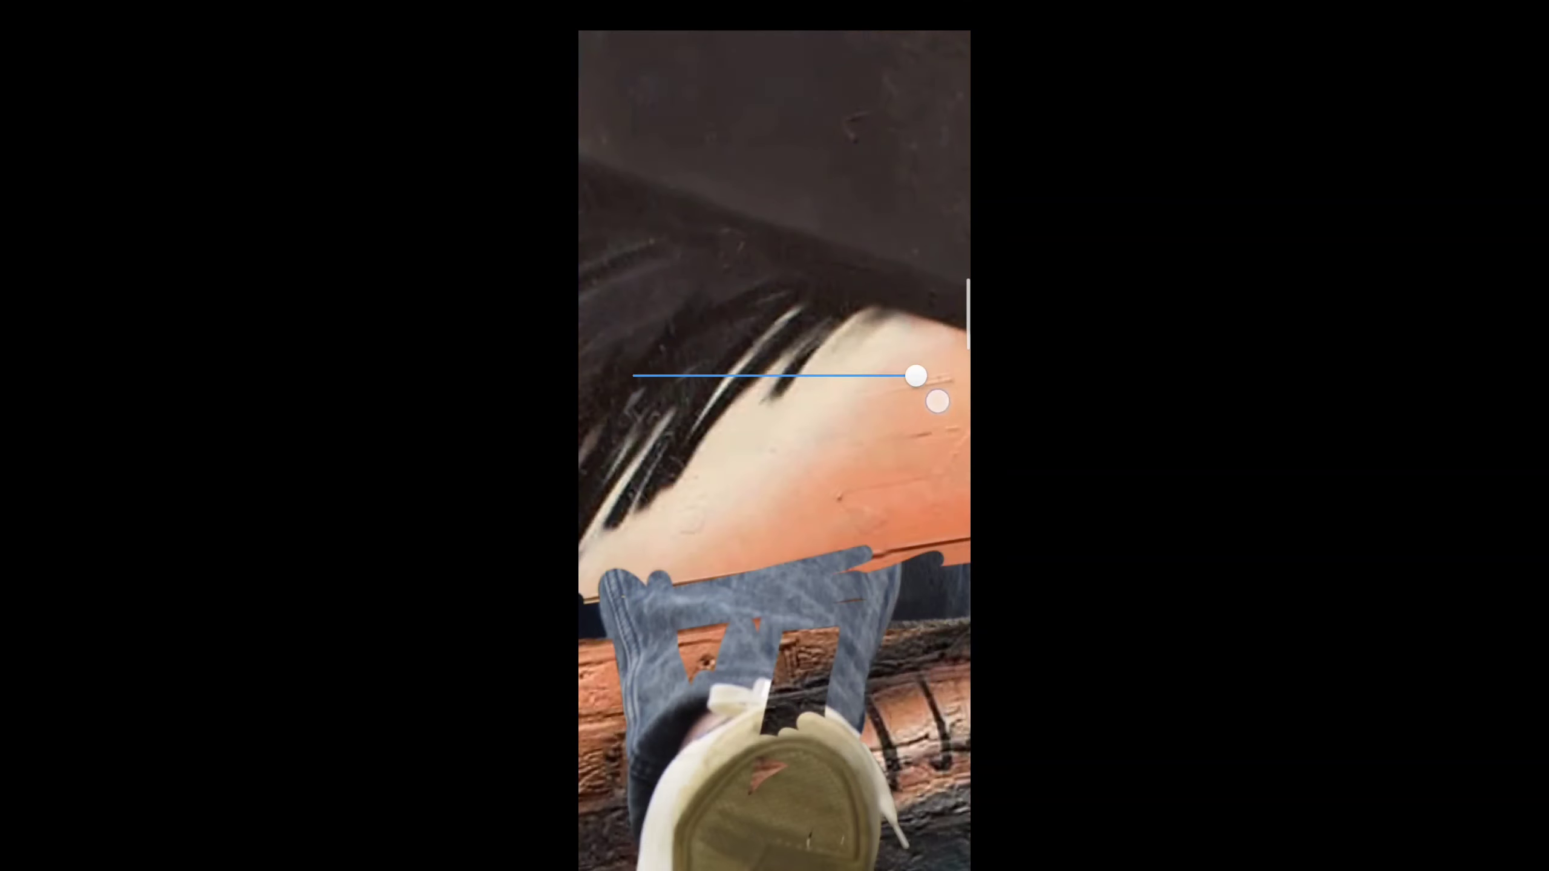
left_click(708, 402)
mouse_move(705, 587)
left_mouse_down()
mouse_move(802, 547)
mouse_move(795, 560)
mouse_move(800, 538)
left_mouse_up()
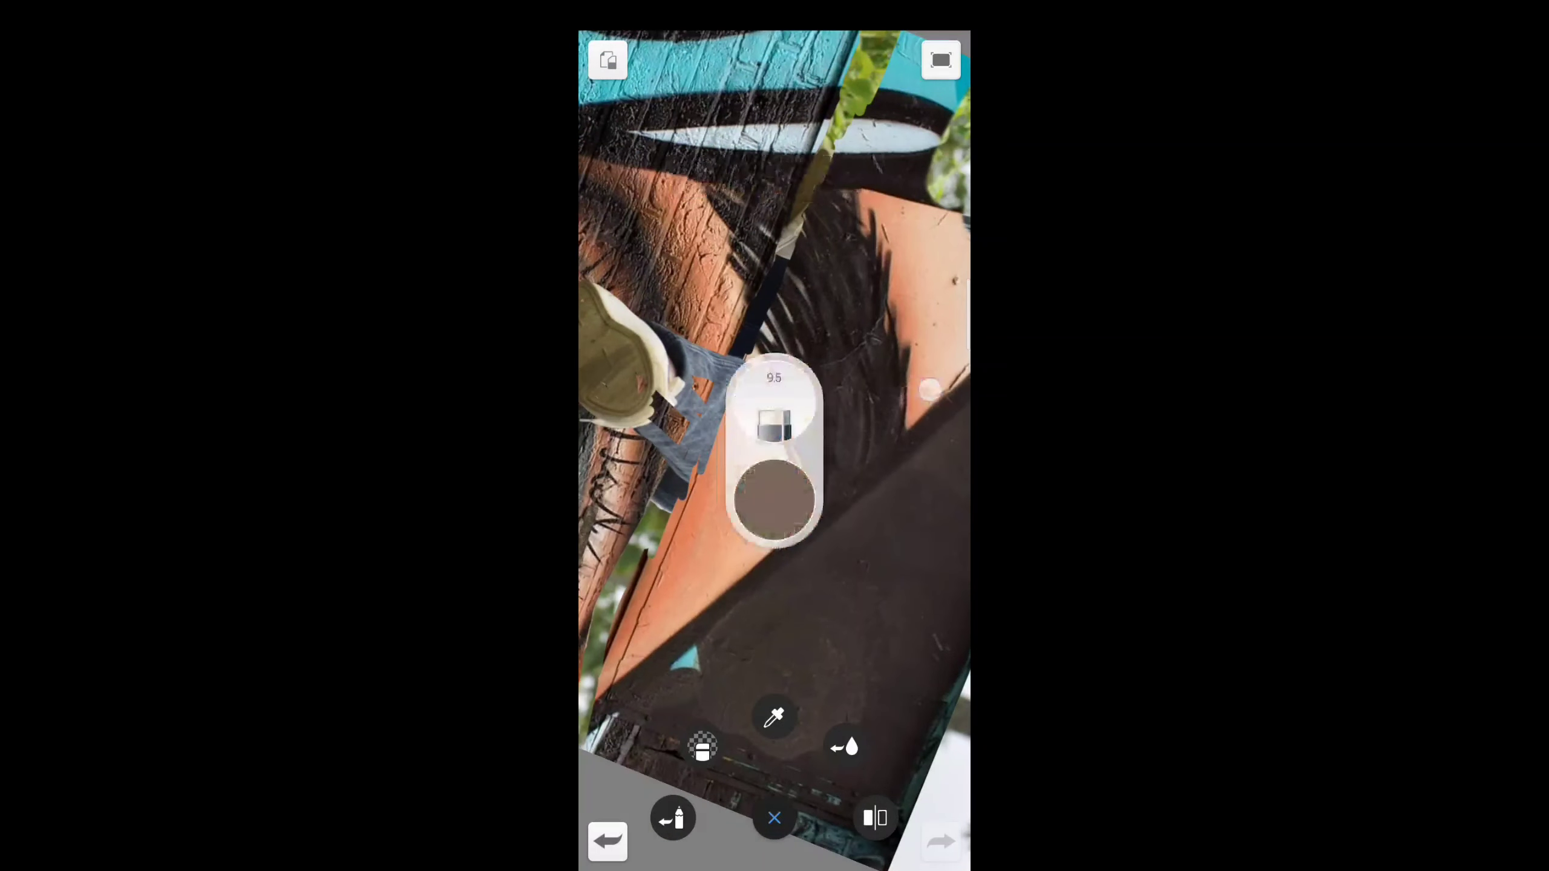
left_click(794, 402)
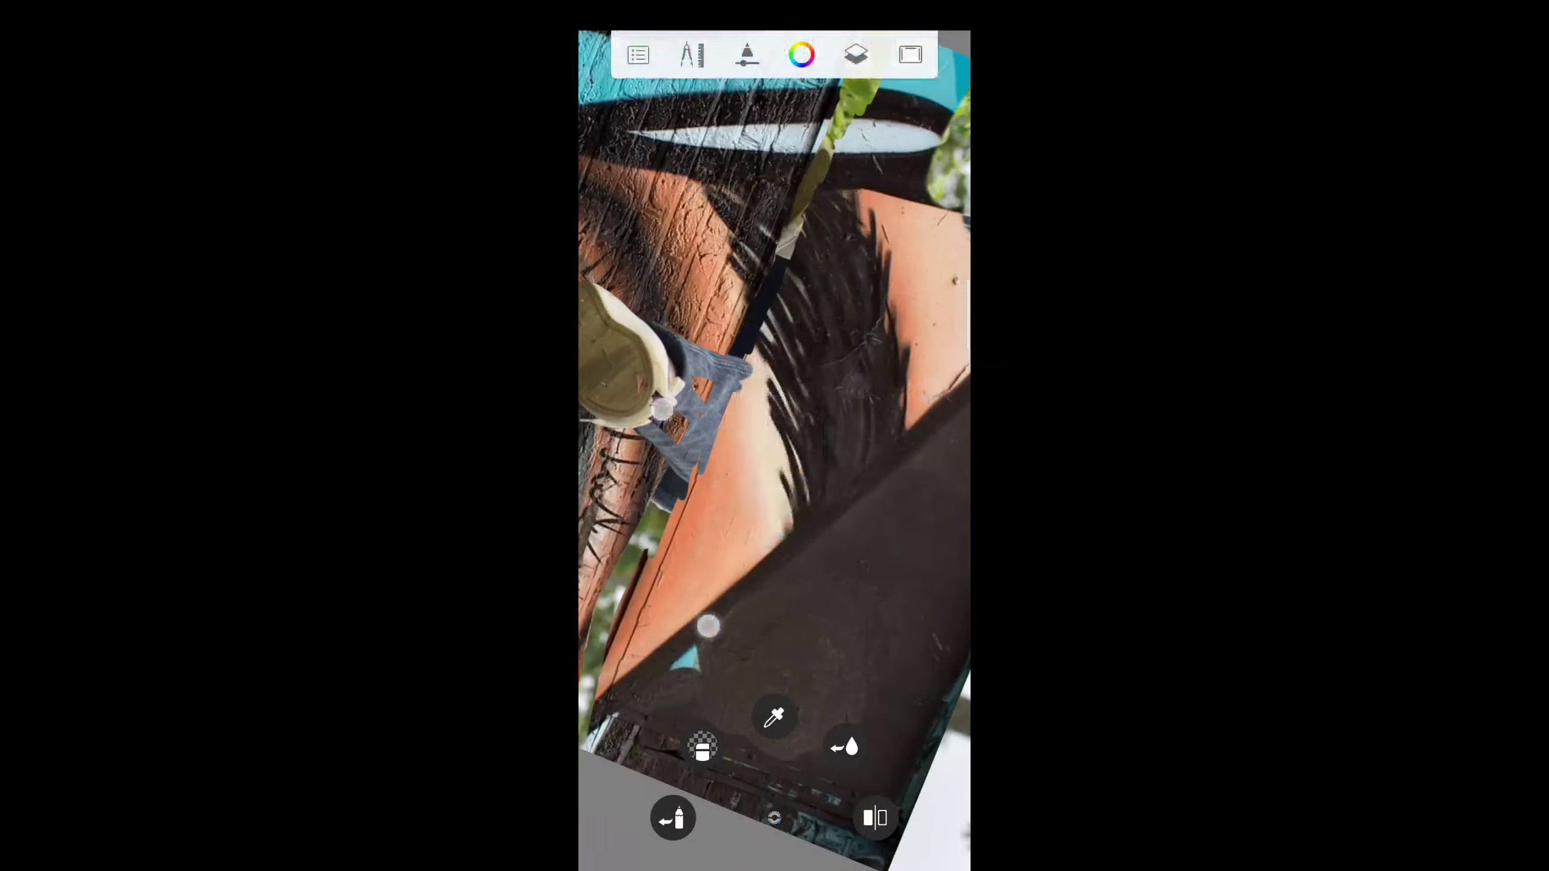
left_click_drag(708, 622, 682, 690)
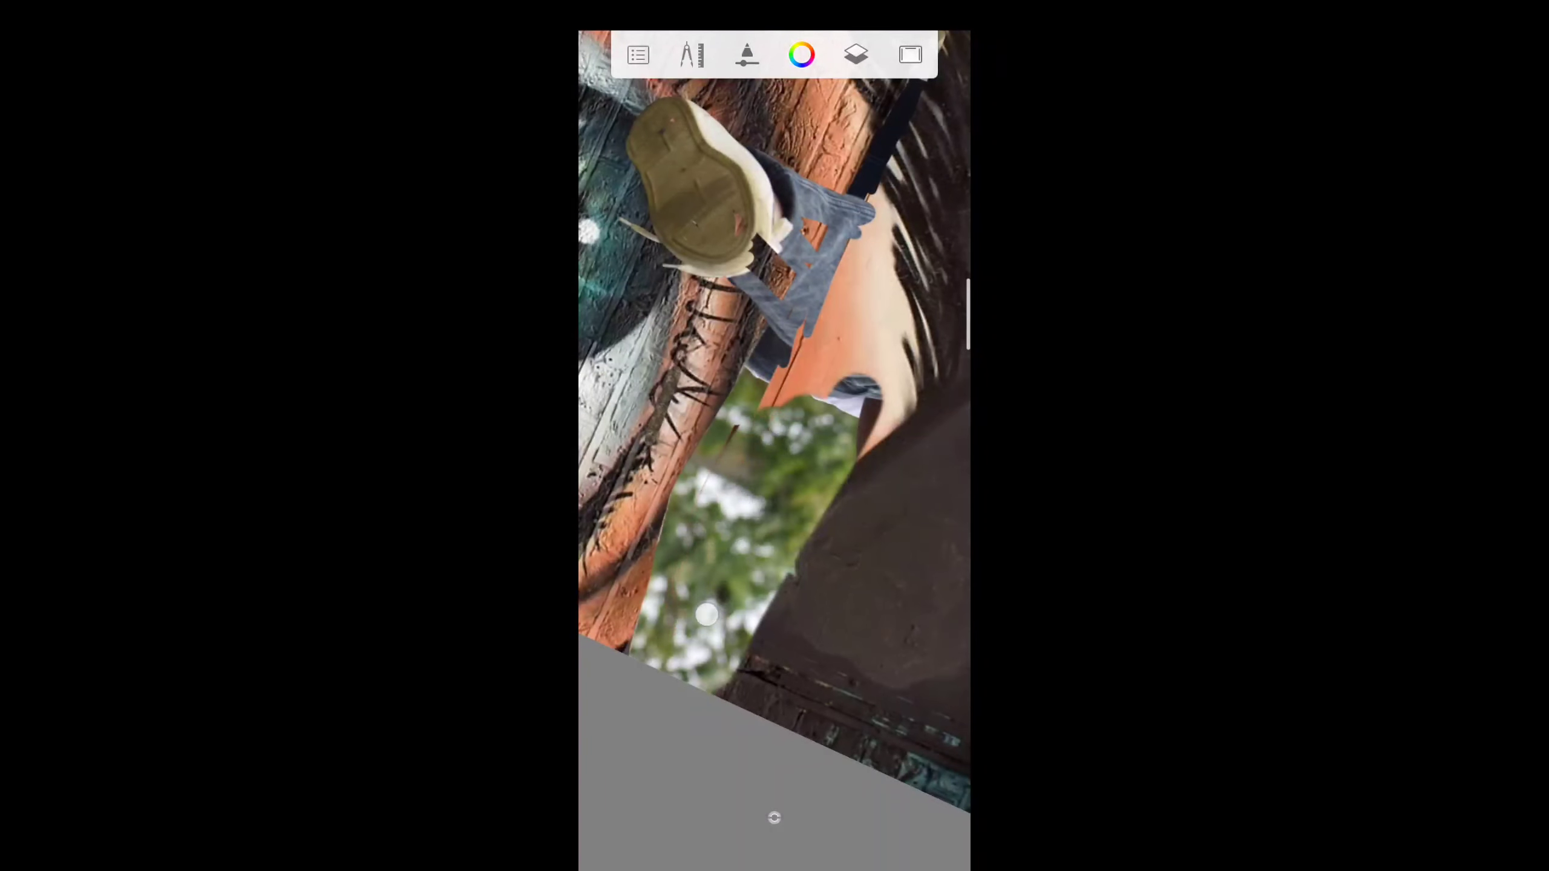
left_click_drag(731, 491, 773, 353)
mouse_move(795, 536)
left_mouse_down()
mouse_move(699, 499)
mouse_move(754, 398)
mouse_move(781, 270)
mouse_move(828, 375)
mouse_move(717, 448)
left_mouse_up()
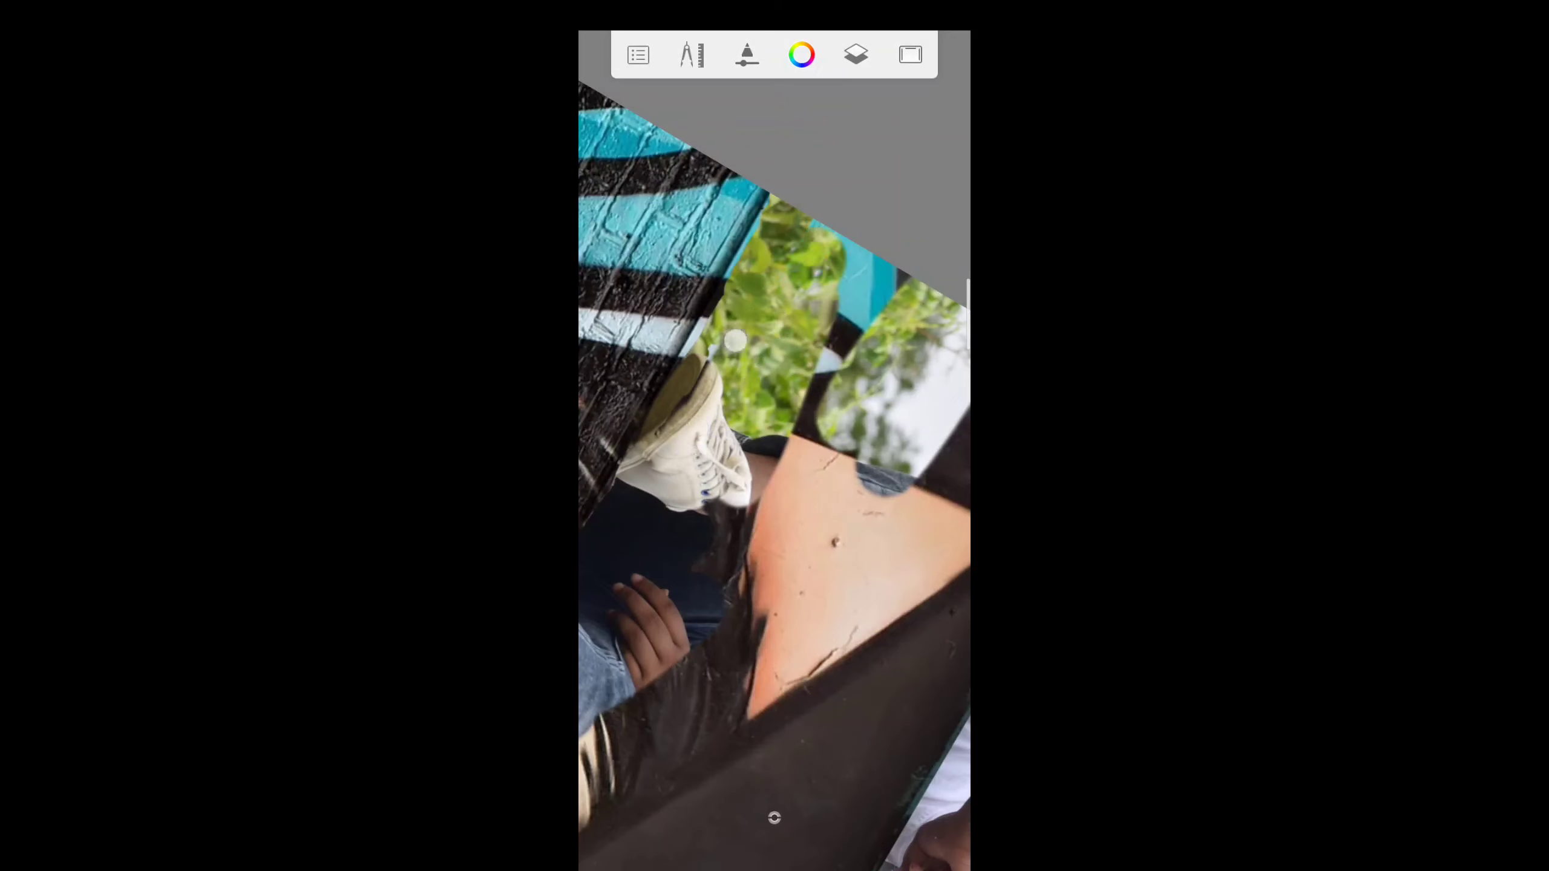
Erase the black frame and dark post to reveal the leaves, jeans and shirt.
left_click_drag(735, 341, 840, 330)
left_click_drag(781, 228, 823, 131)
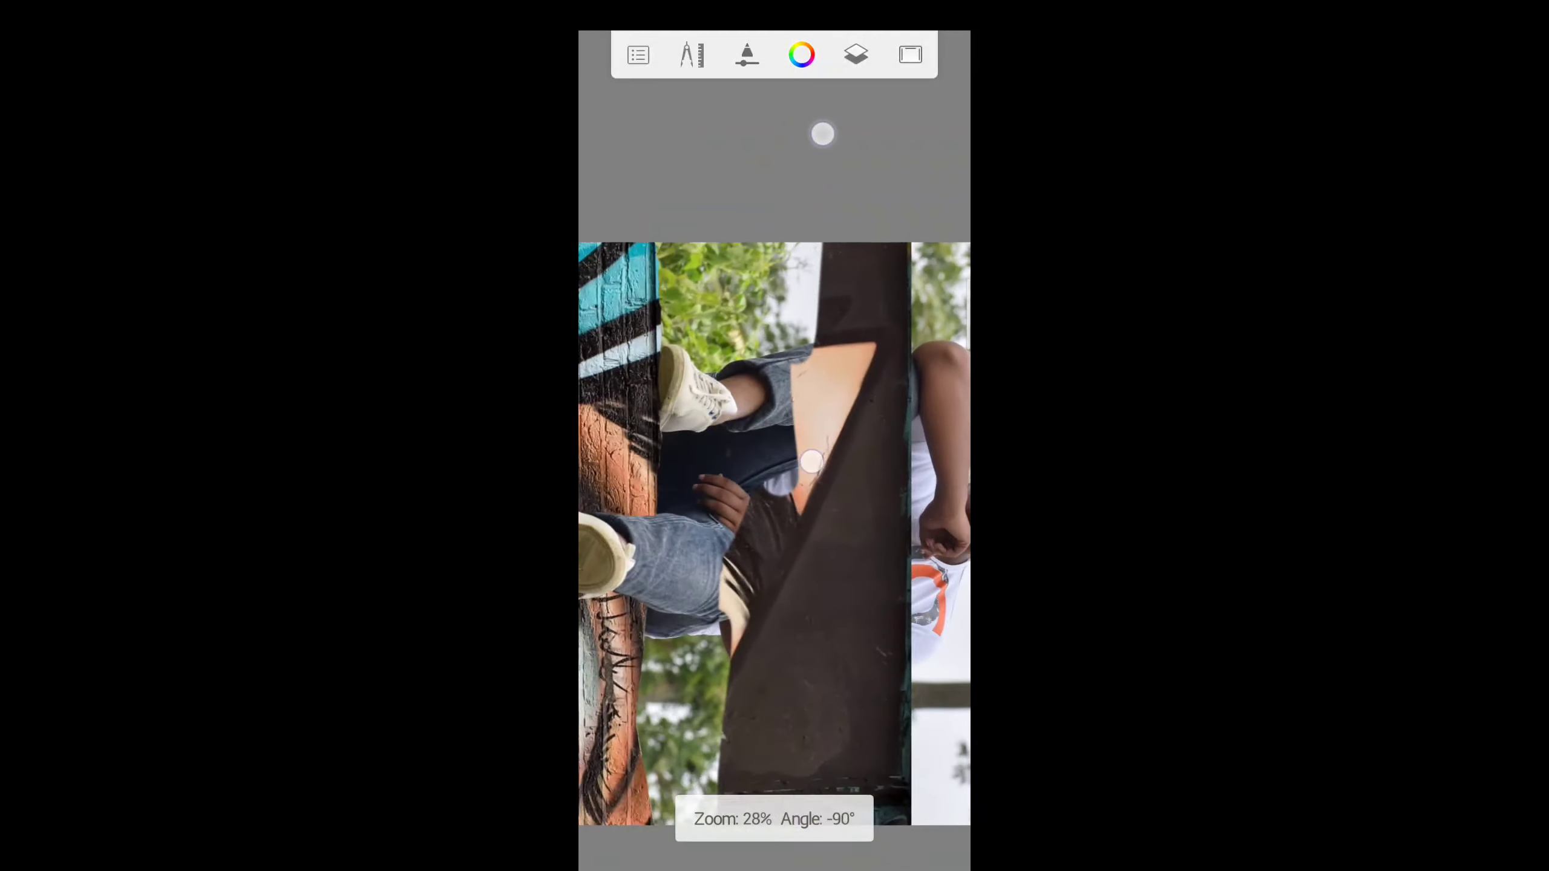
mouse_move(752, 720)
left_mouse_down()
mouse_move(848, 280)
mouse_move(890, 256)
mouse_move(832, 645)
mouse_move(872, 586)
left_mouse_up()
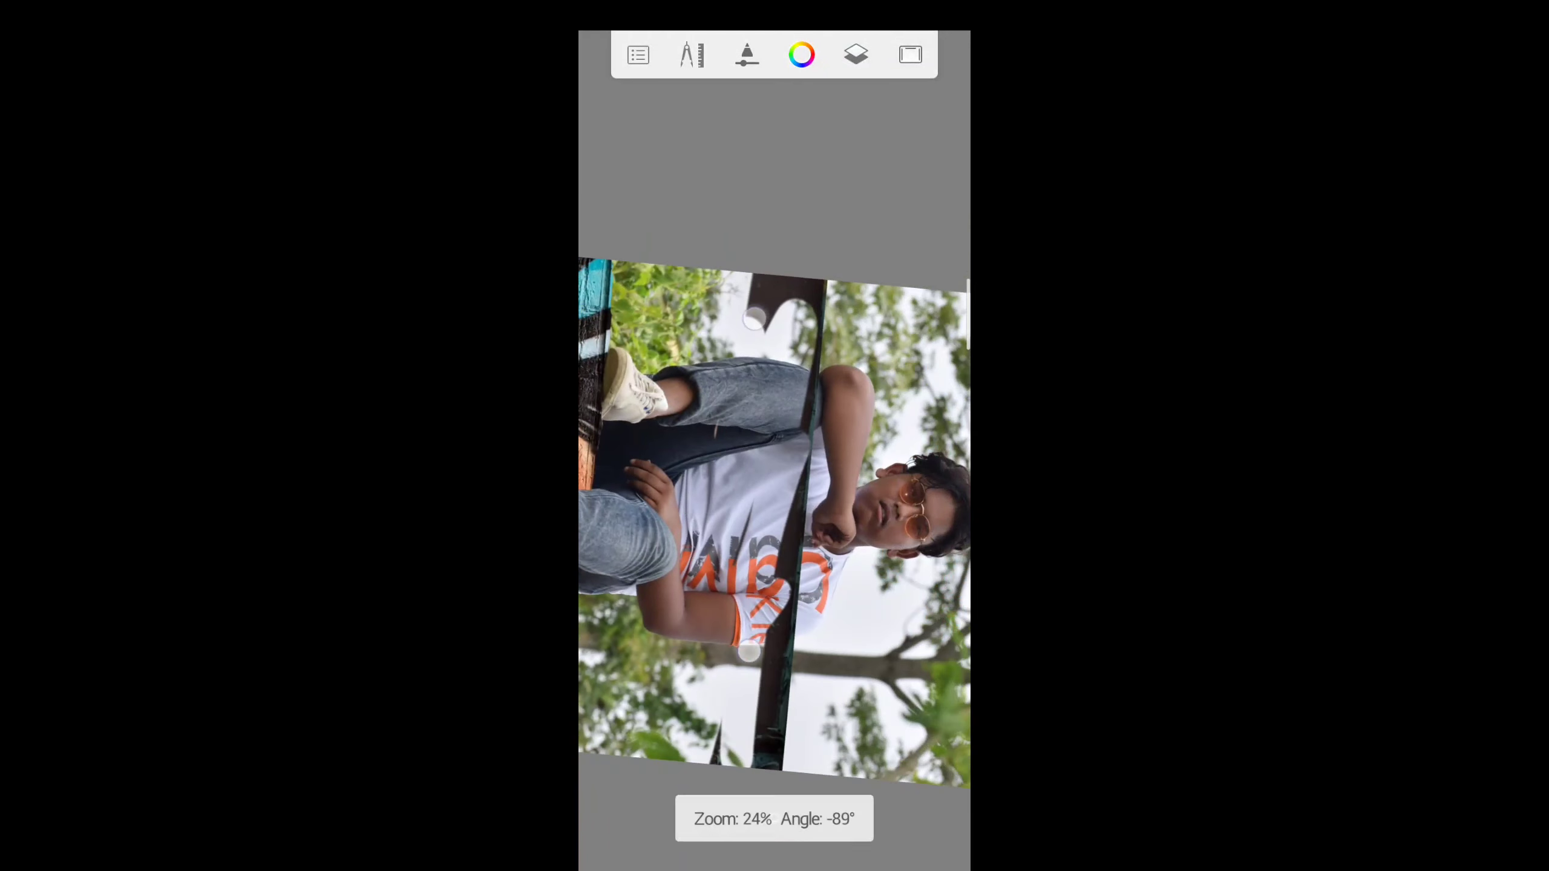
left_click_drag(774, 812, 811, 427)
left_click_drag(811, 427, 768, 687)
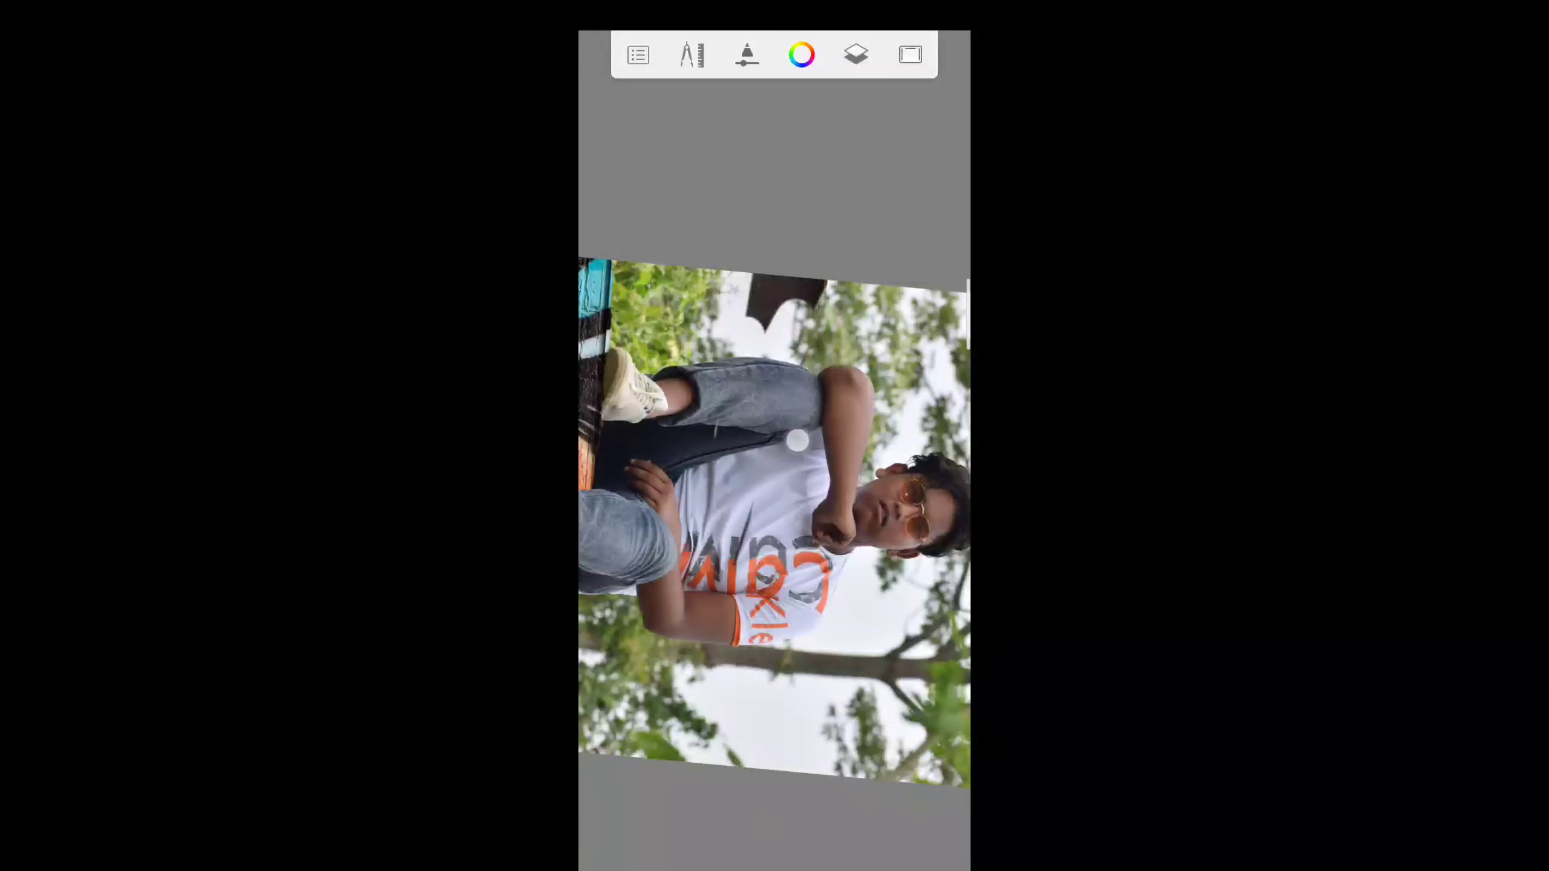
mouse_move(777, 291)
left_mouse_down()
mouse_move(695, 318)
mouse_move(809, 661)
mouse_move(805, 723)
left_mouse_up()
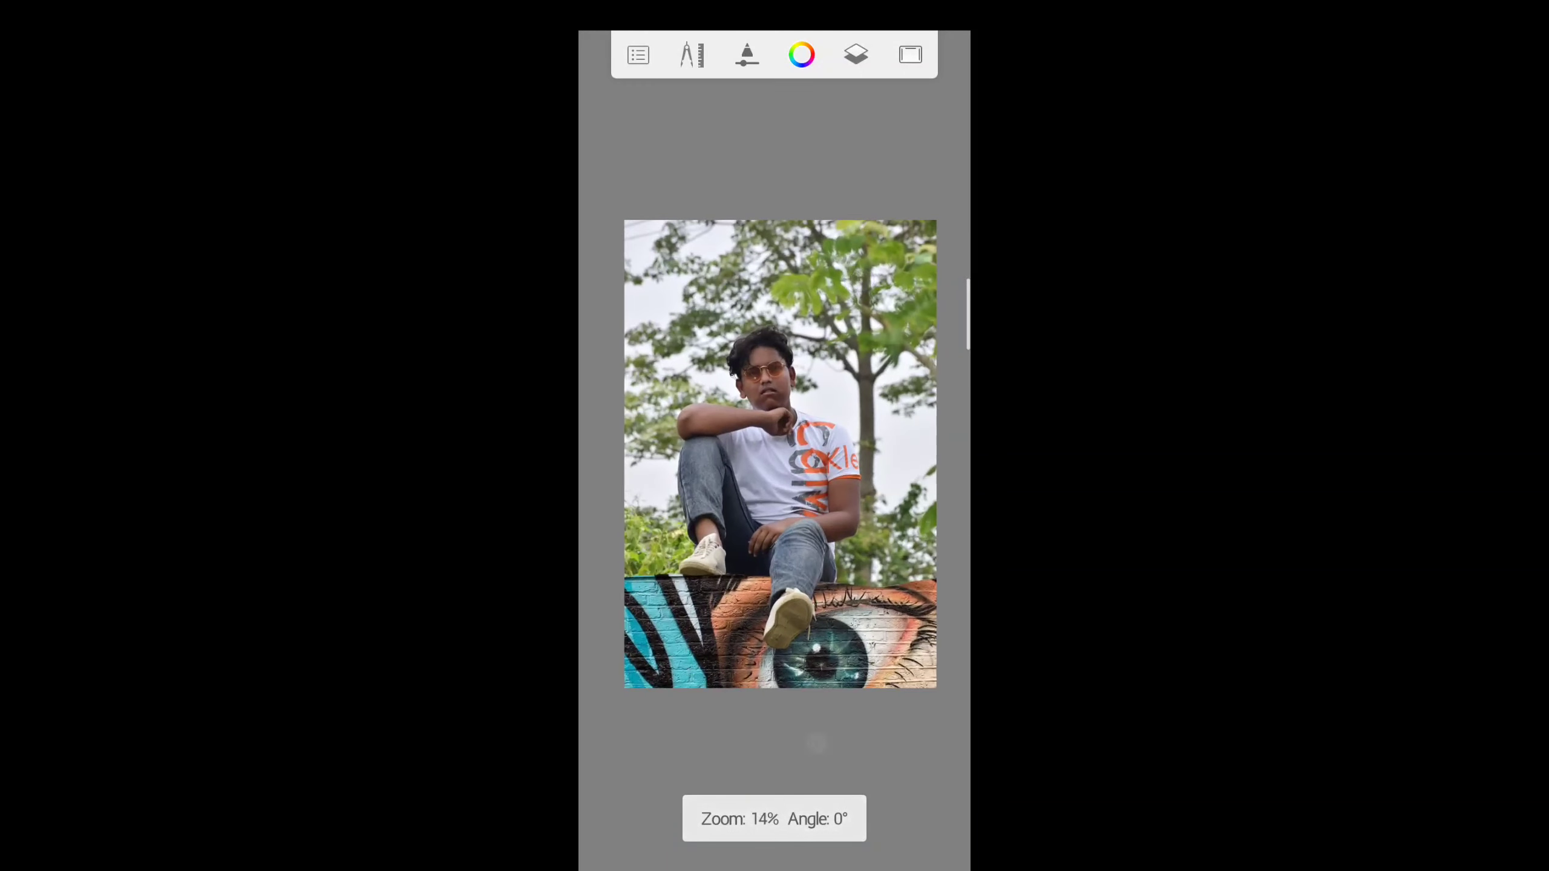
Lower the top eye-wall layer's opacity to make it semi-transparent.
left_click(856, 54)
left_click(923, 508)
mouse_move(916, 374)
left_mouse_down()
mouse_move(740, 373)
mouse_move(758, 374)
left_mouse_up()
left_click(775, 821)
left_click(917, 819)
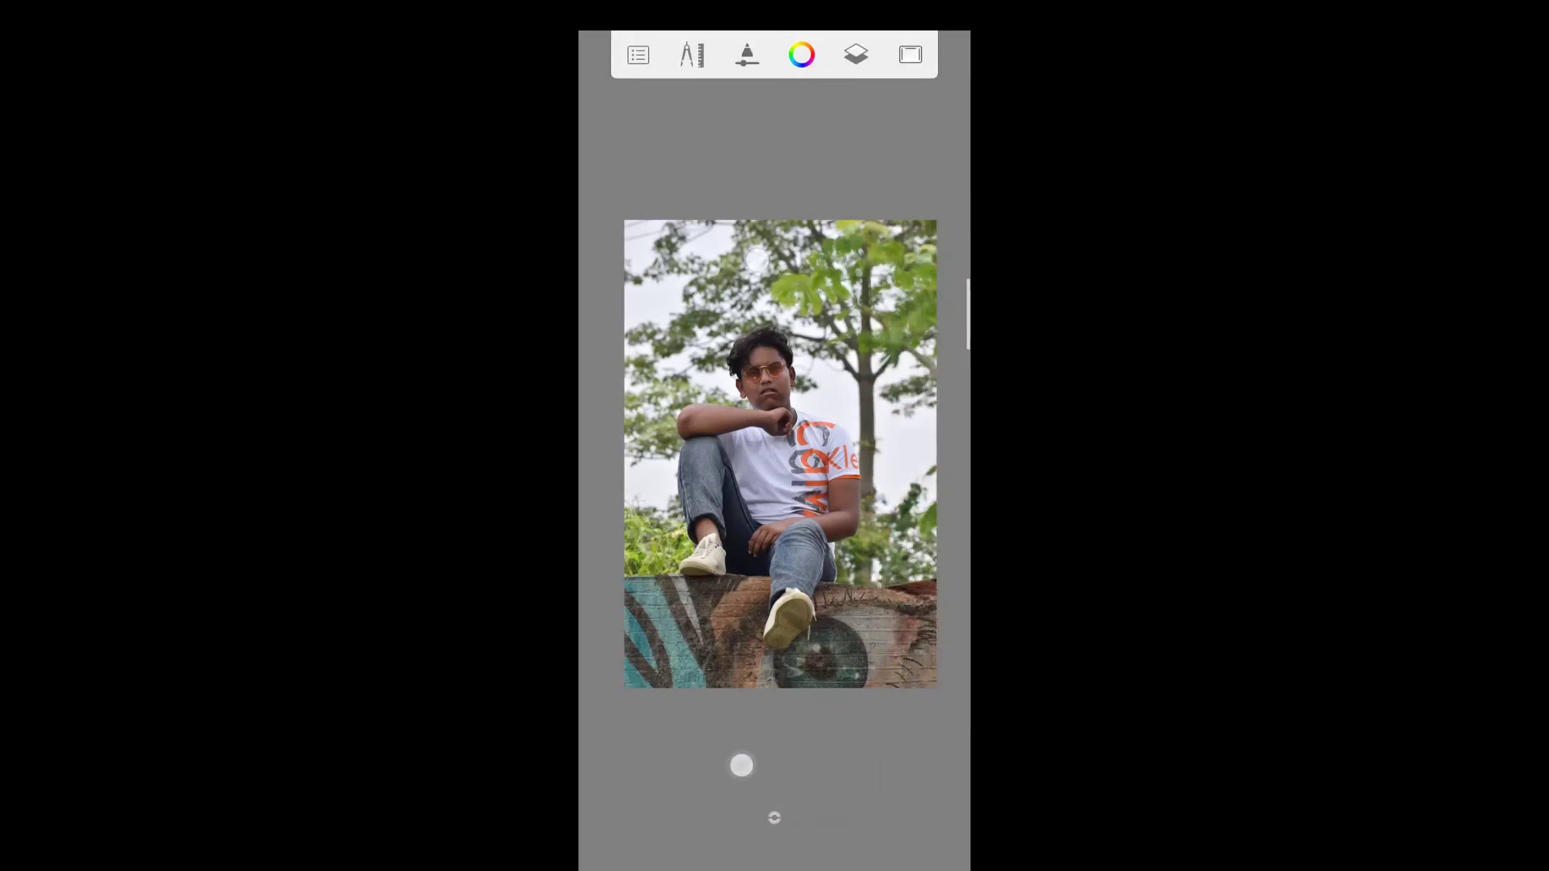
Paint dark brown over the small wedge by the tree trunk at the wall's edge.
scroll(762, 512, "down", 2)
scroll(763, 512, "up", 1)
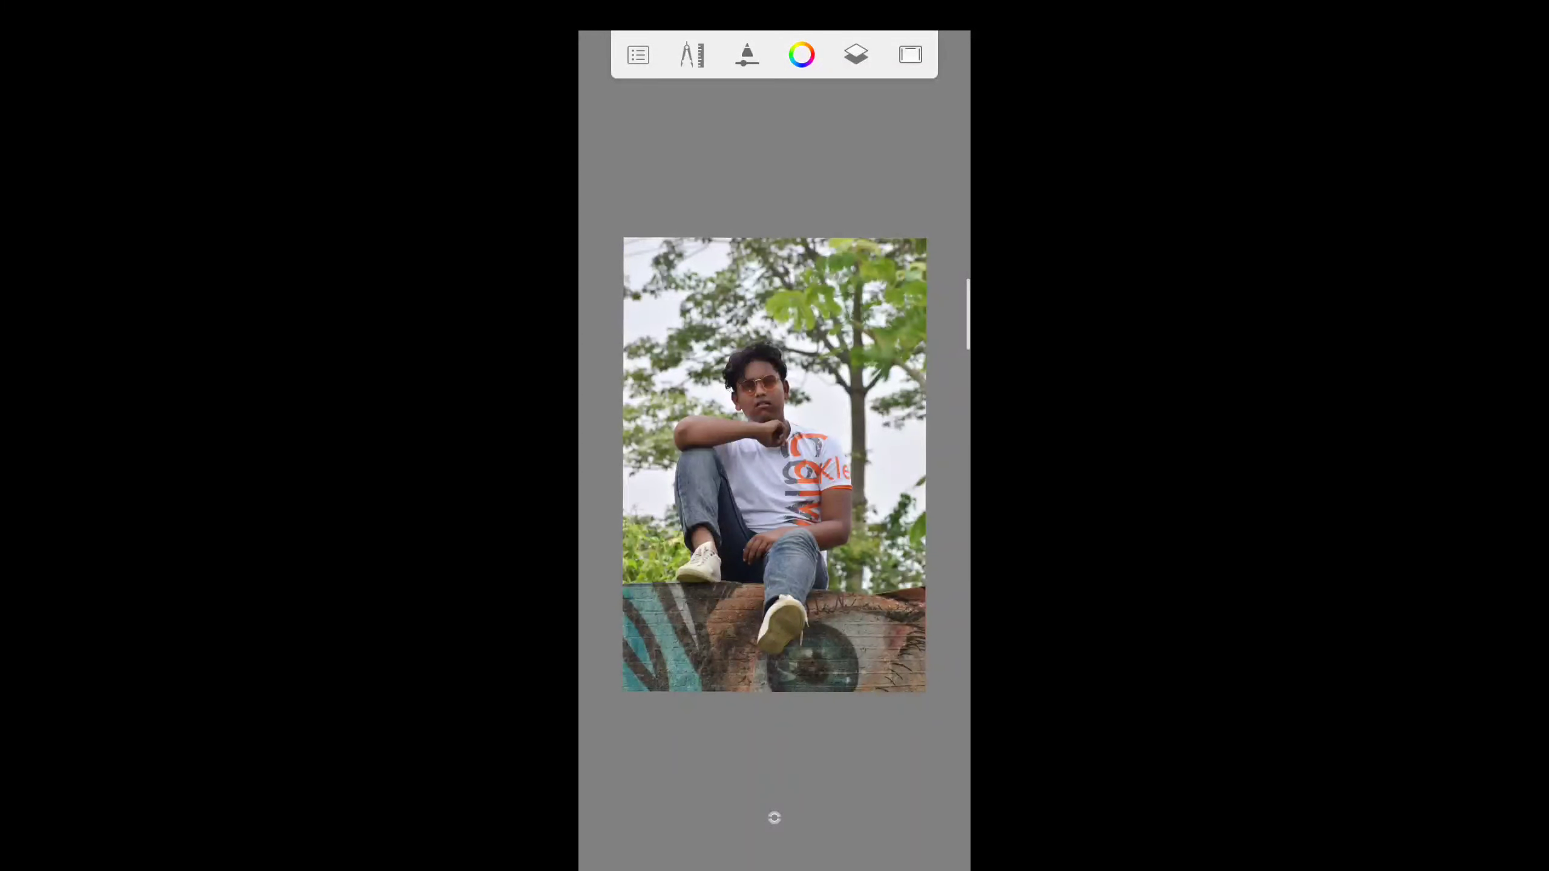
scroll(775, 452, "up", 5)
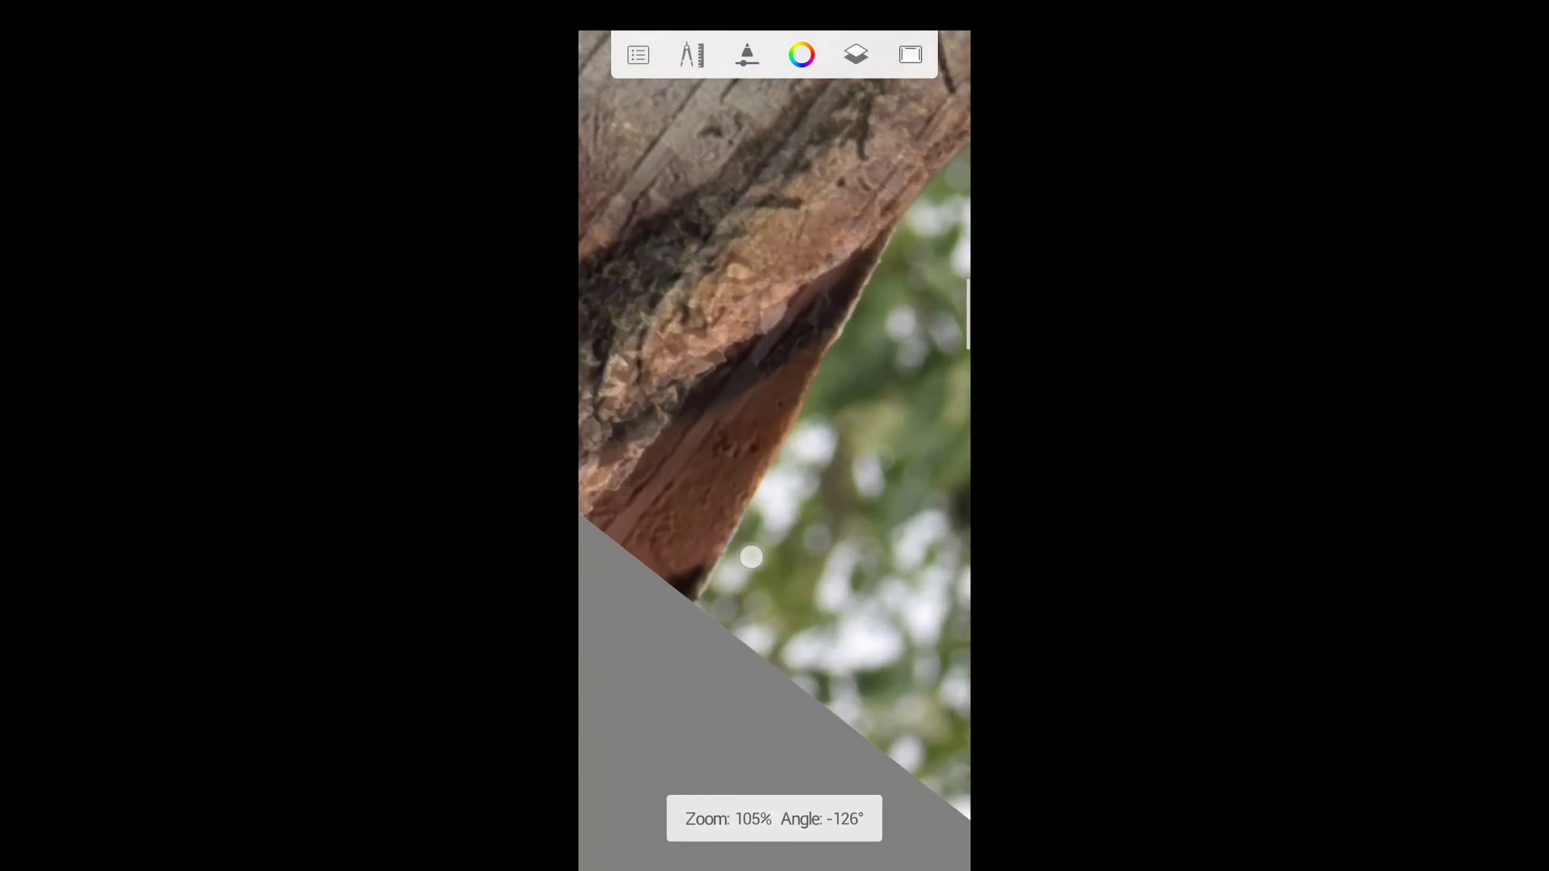
mouse_move(751, 557)
left_mouse_down()
mouse_move(656, 640)
mouse_move(650, 554)
mouse_move(810, 407)
left_mouse_up()
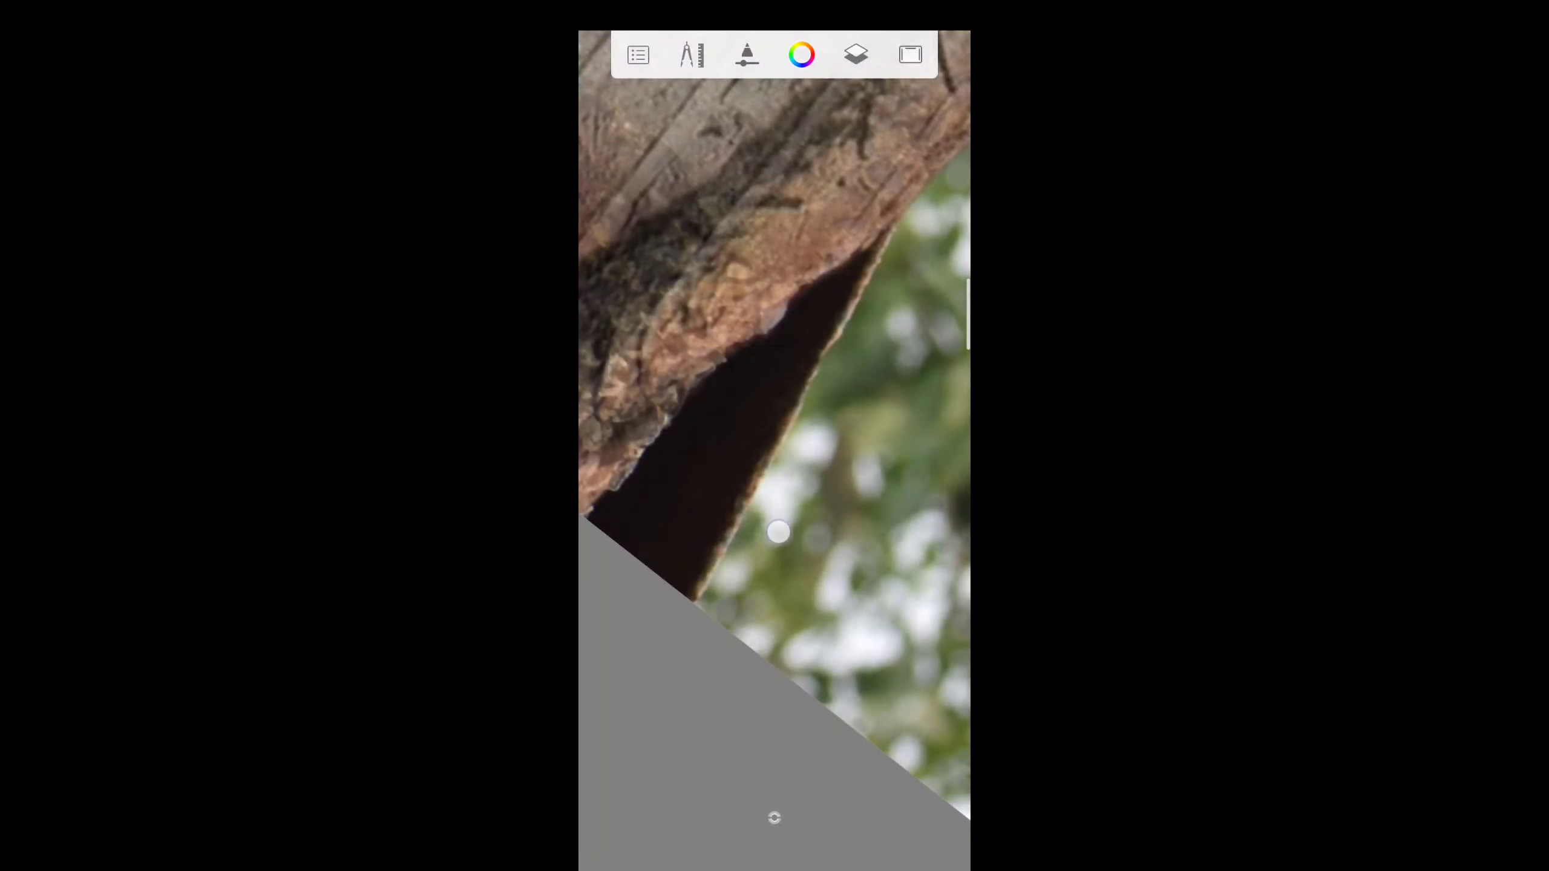
scroll(778, 531, "down", 3)
scroll(775, 549, "down", 3)
scroll(774, 610, "down", 2)
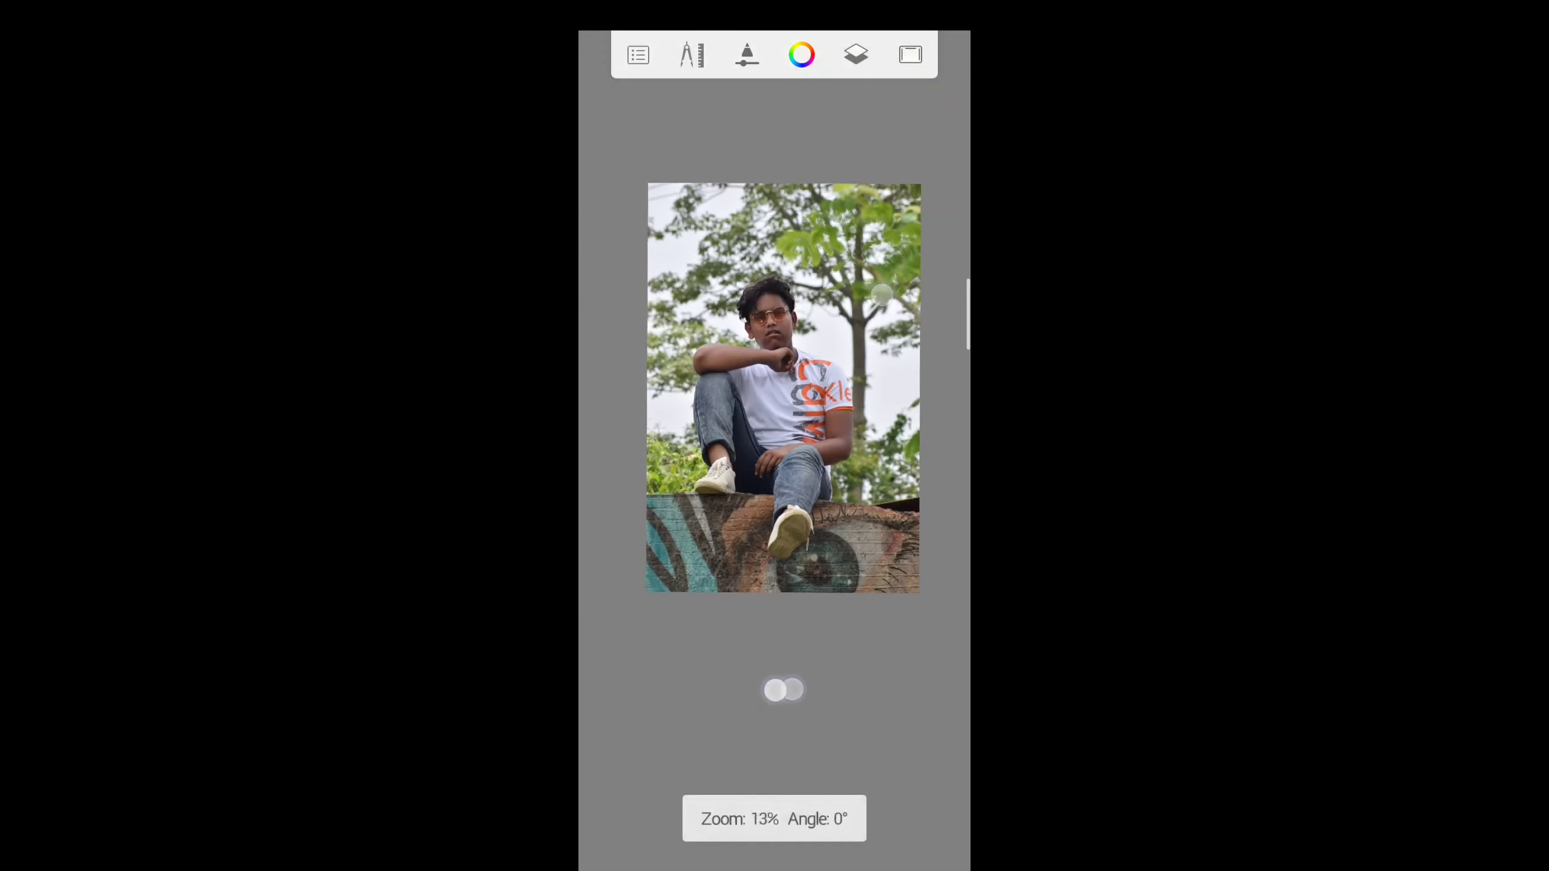
Open and close Layer 2's options in the Layers panel.
left_click(856, 55)
left_click(951, 510)
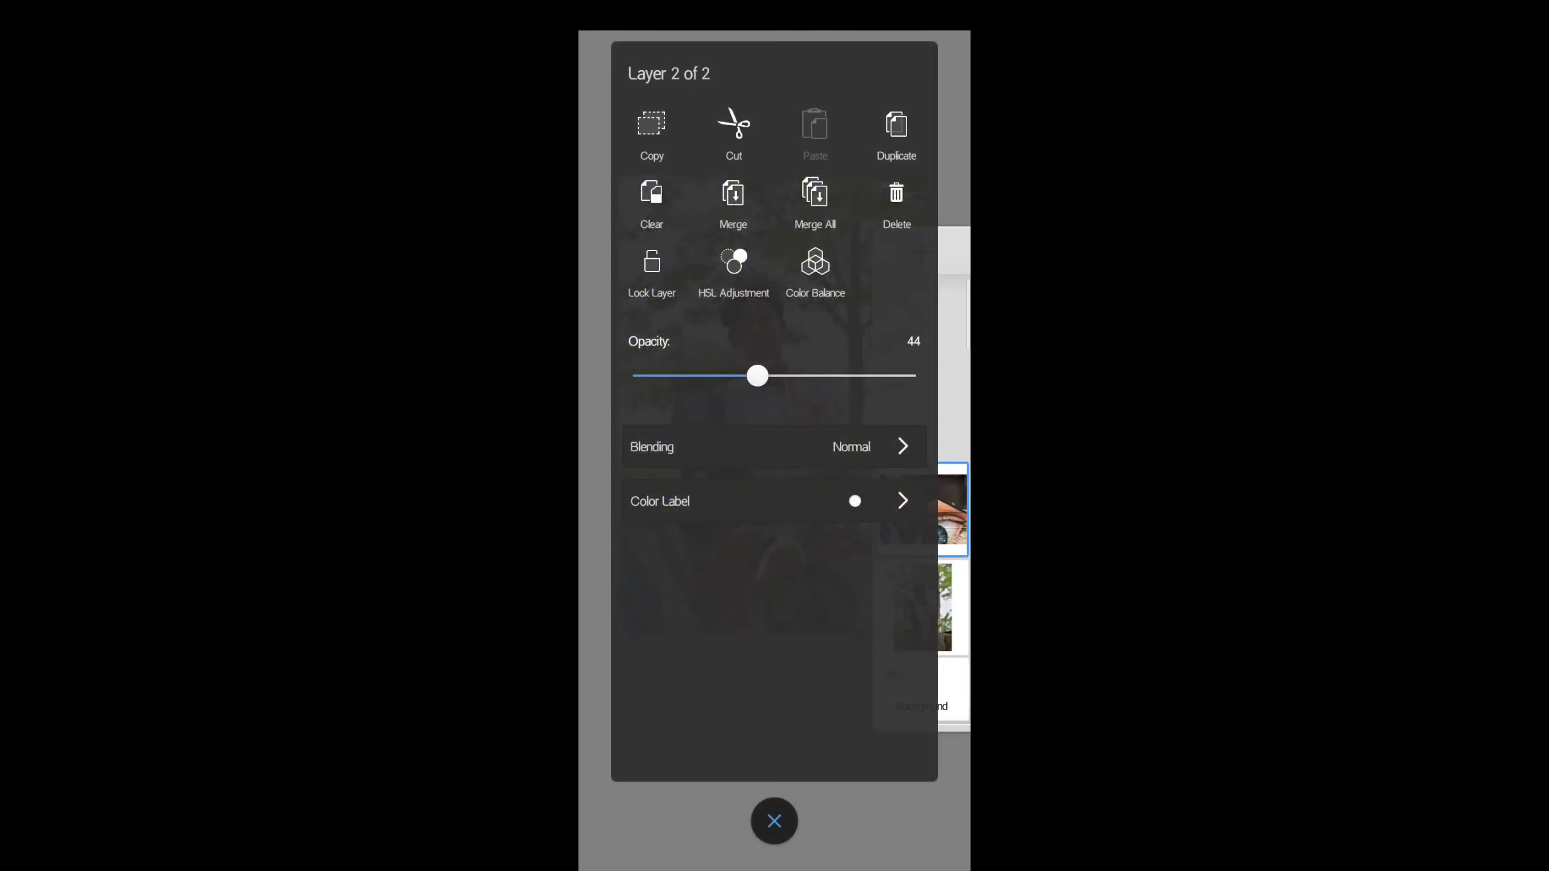
left_click(775, 821)
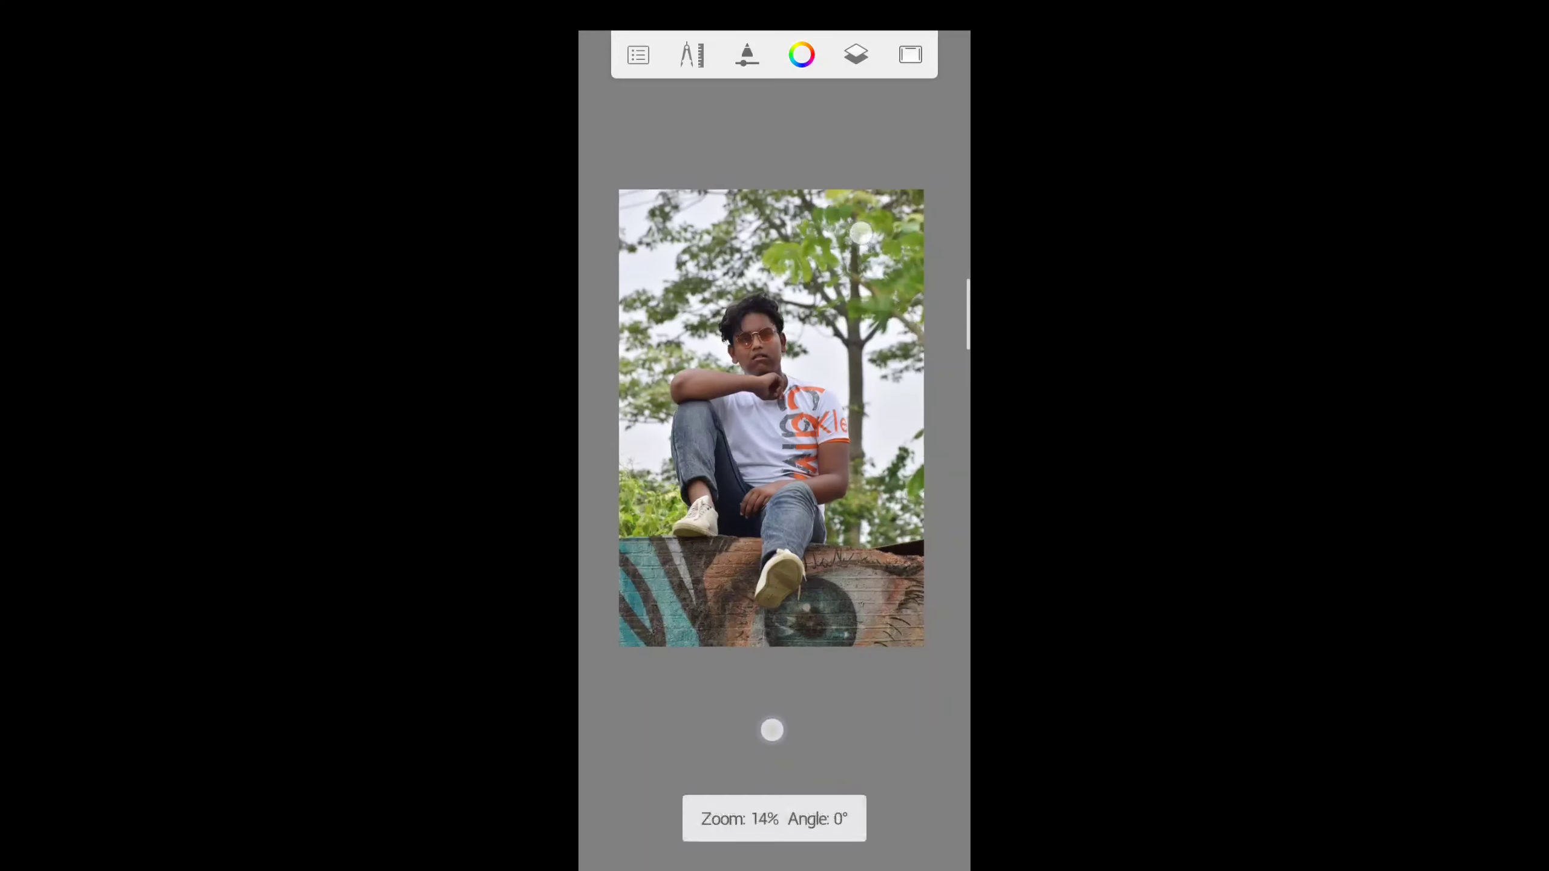
left_click_drag(769, 721, 772, 730)
Add a new blank layer above the eye graffiti layer and pick a muted brown colour.
left_click(856, 54)
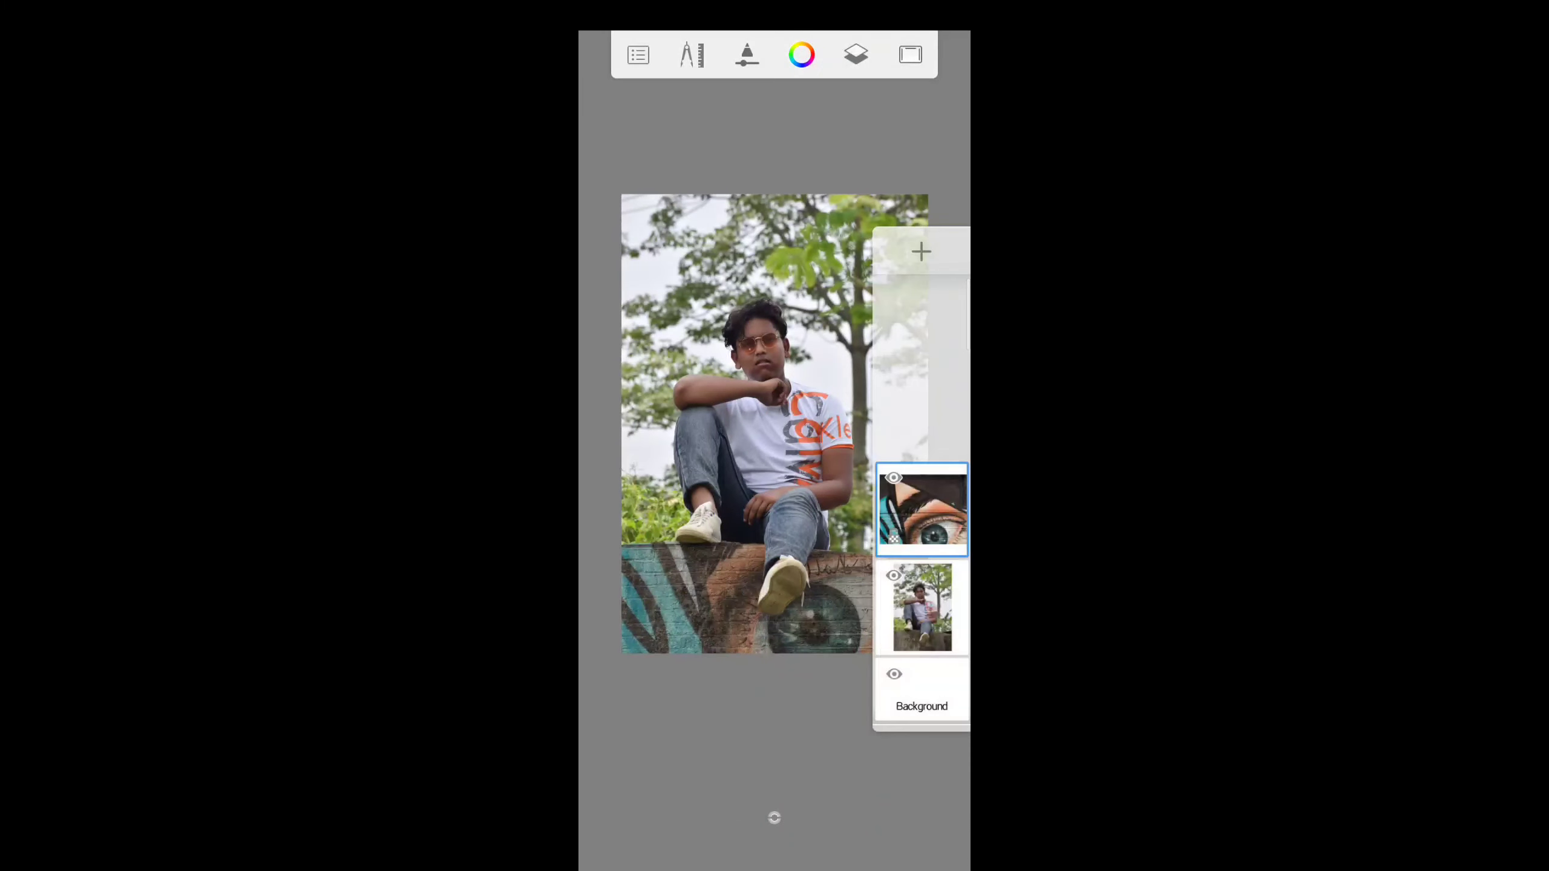
left_click(921, 251)
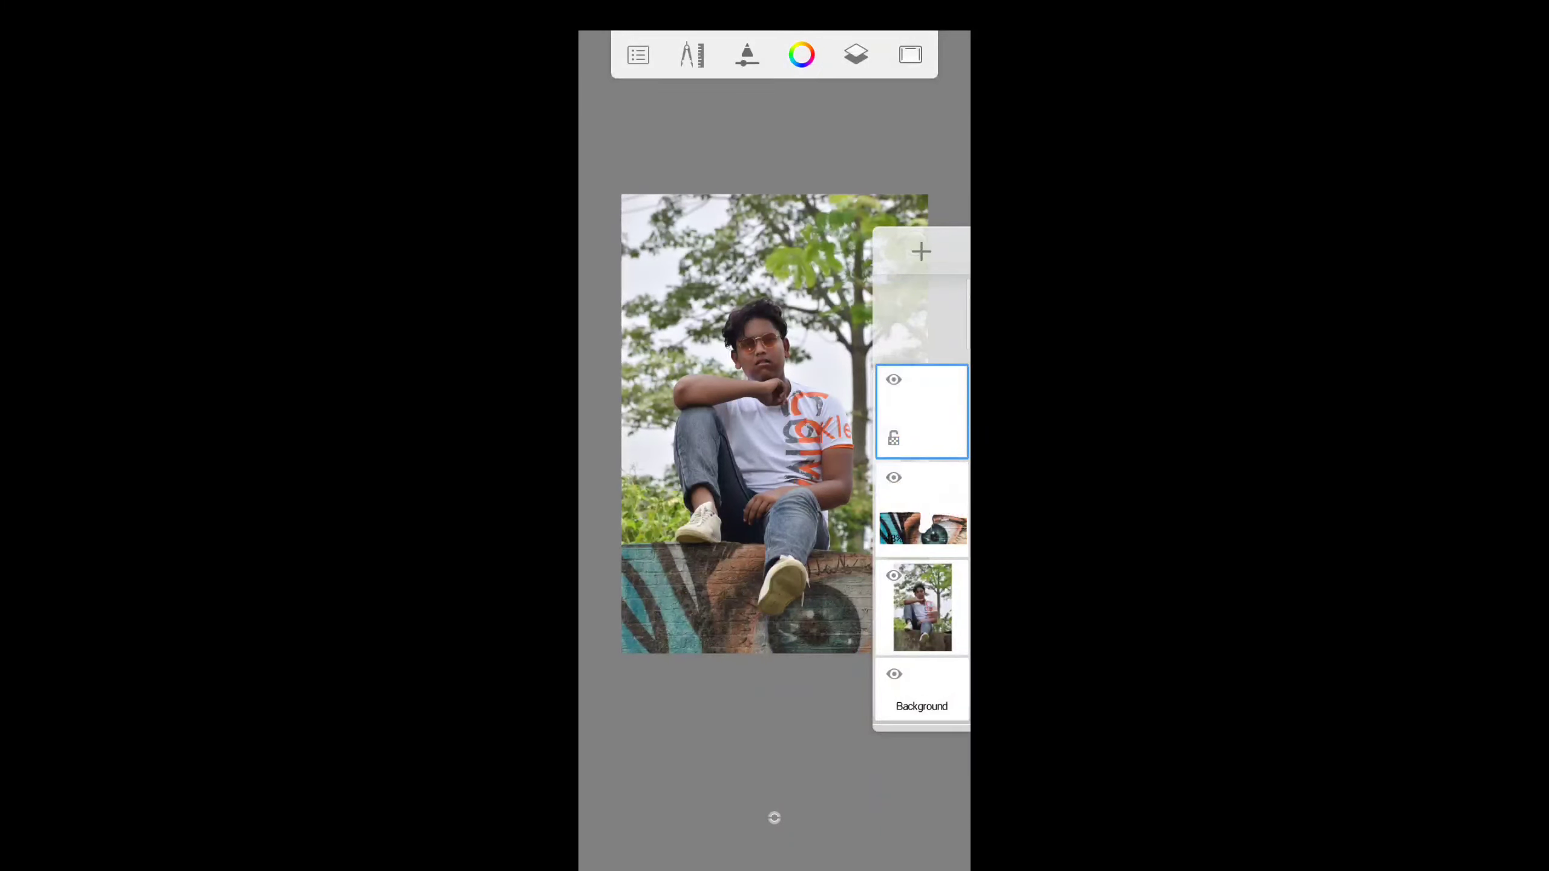
mouse_move(945, 415)
left_mouse_down()
mouse_move(930, 506)
mouse_move(922, 386)
left_mouse_up()
scroll(760, 390, "up", 3)
scroll(801, 470, "up", 3)
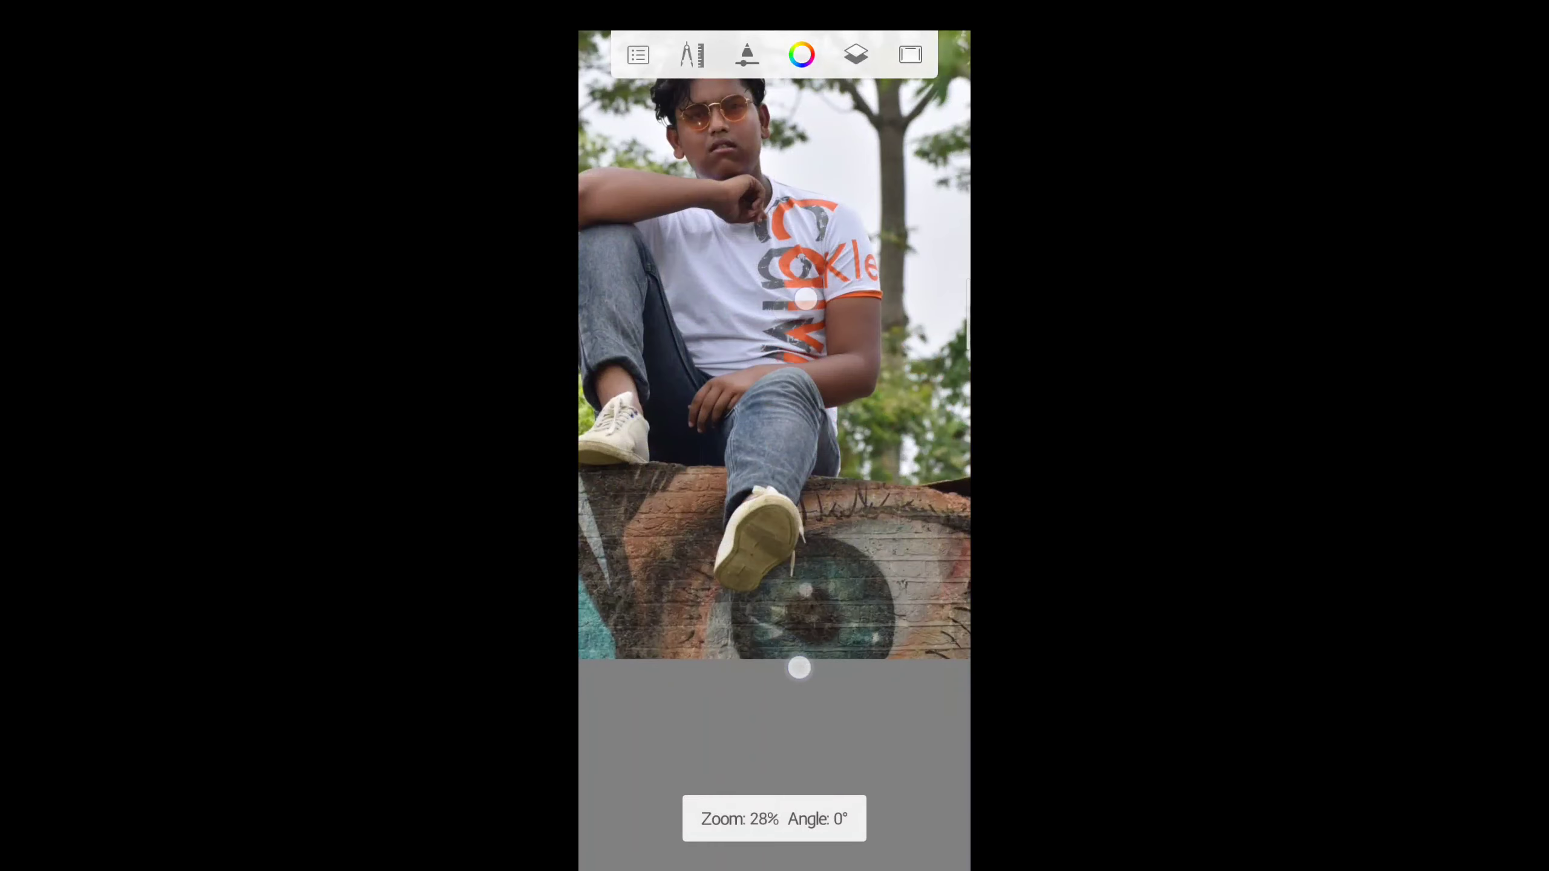
scroll(801, 471, "up", 3)
scroll(800, 470, "up", 2)
left_click(801, 55)
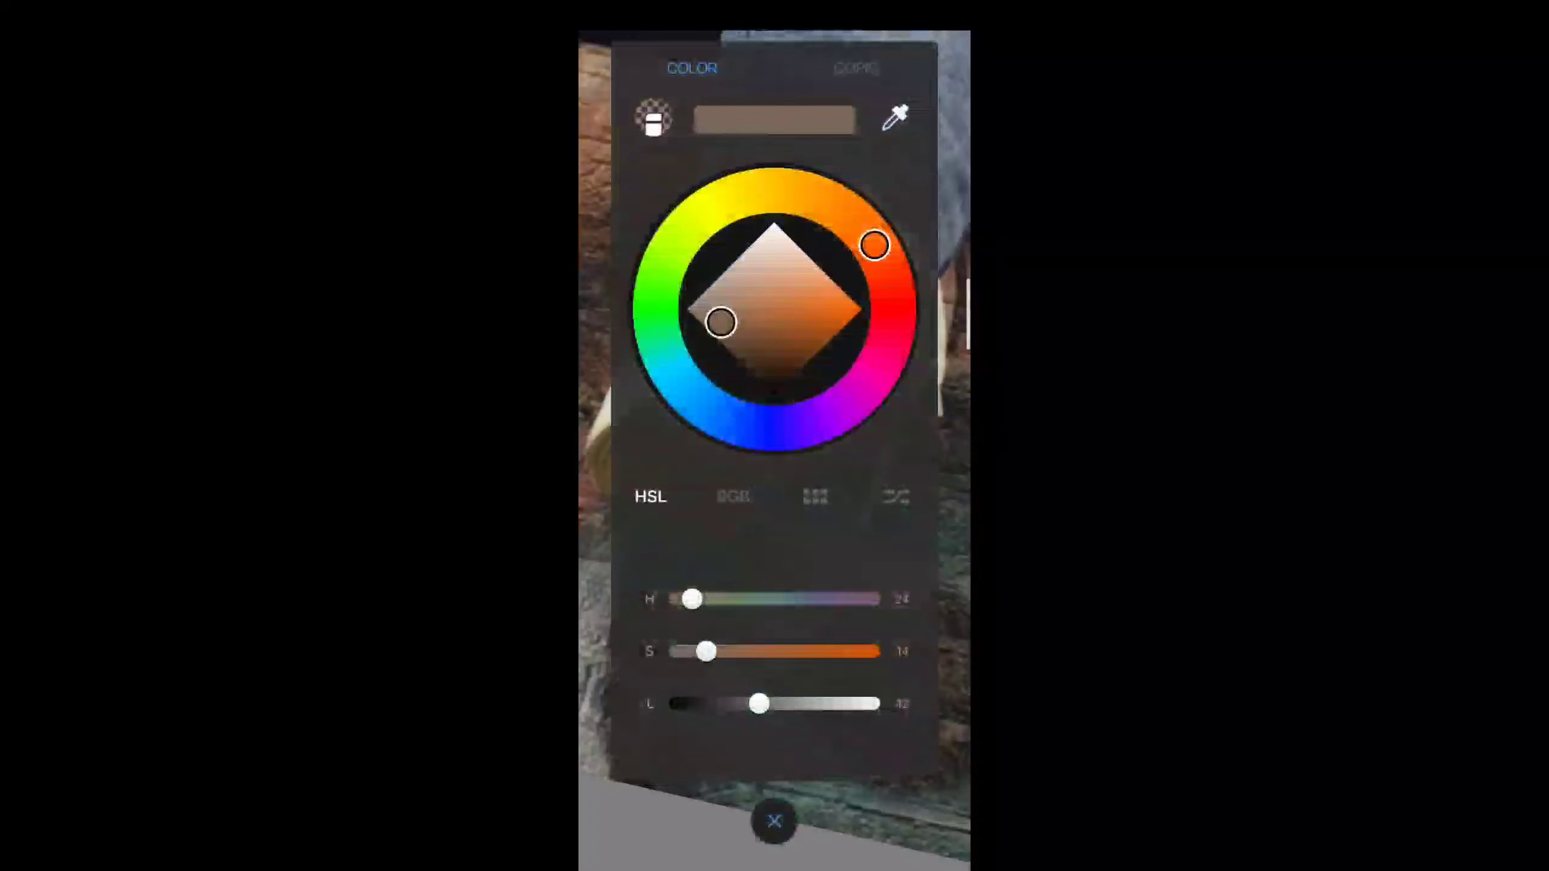
Select the Soft Airbrush brush from the Brush Library.
left_click(774, 820)
left_click(747, 55)
left_click(906, 276)
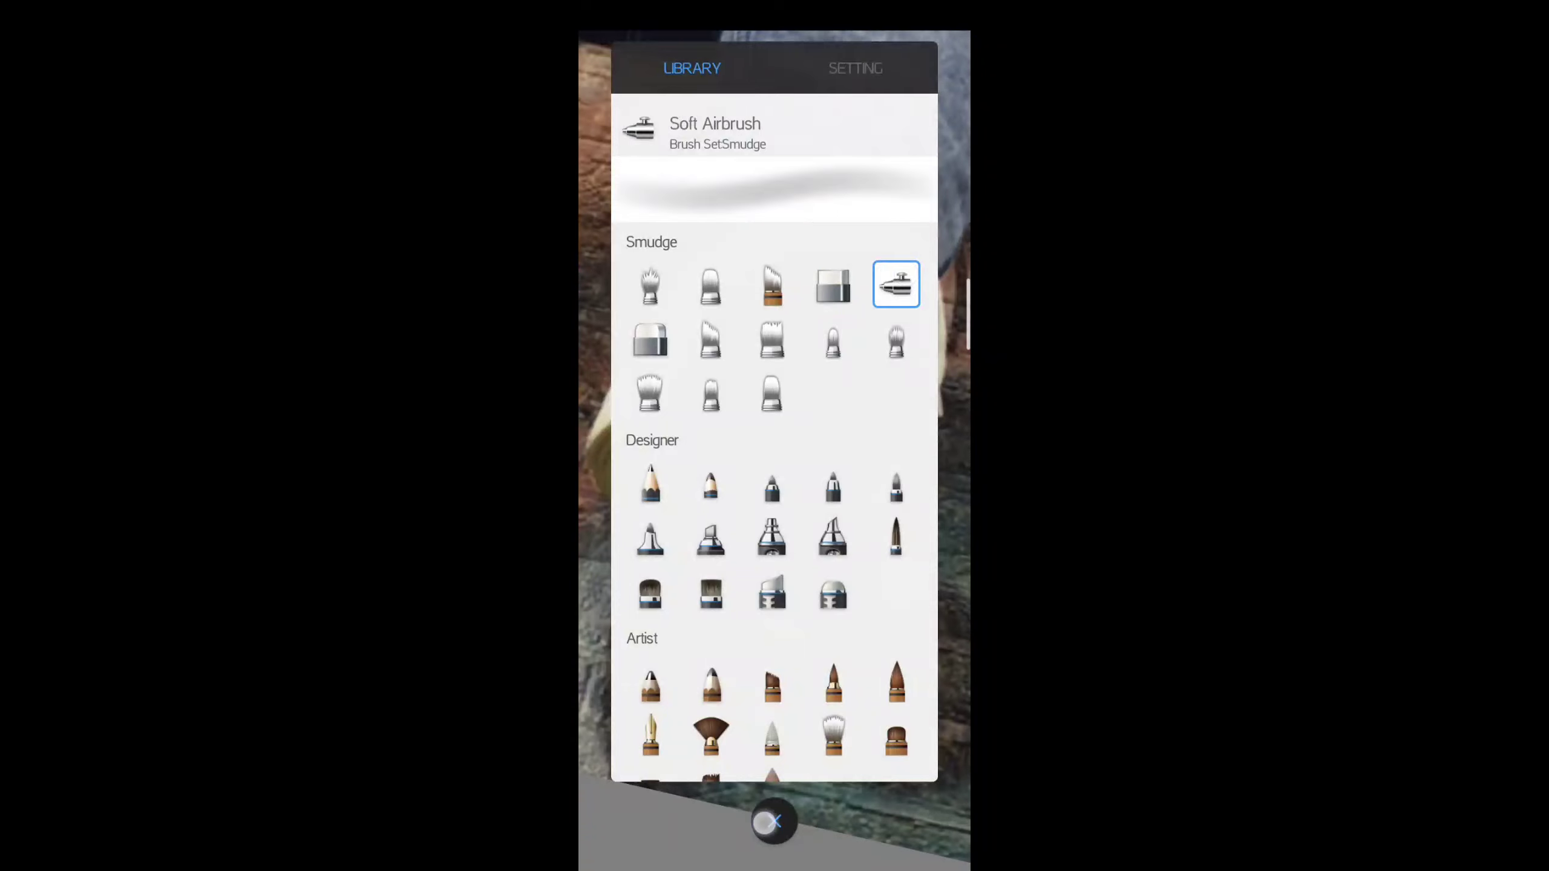
left_click(773, 819)
Zoom onto the shoe and airbrush faint dark shading across the brown wood.
mouse_move(761, 607)
left_mouse_down()
mouse_move(847, 547)
mouse_move(862, 434)
left_mouse_up()
left_click_drag(834, 526, 718, 573)
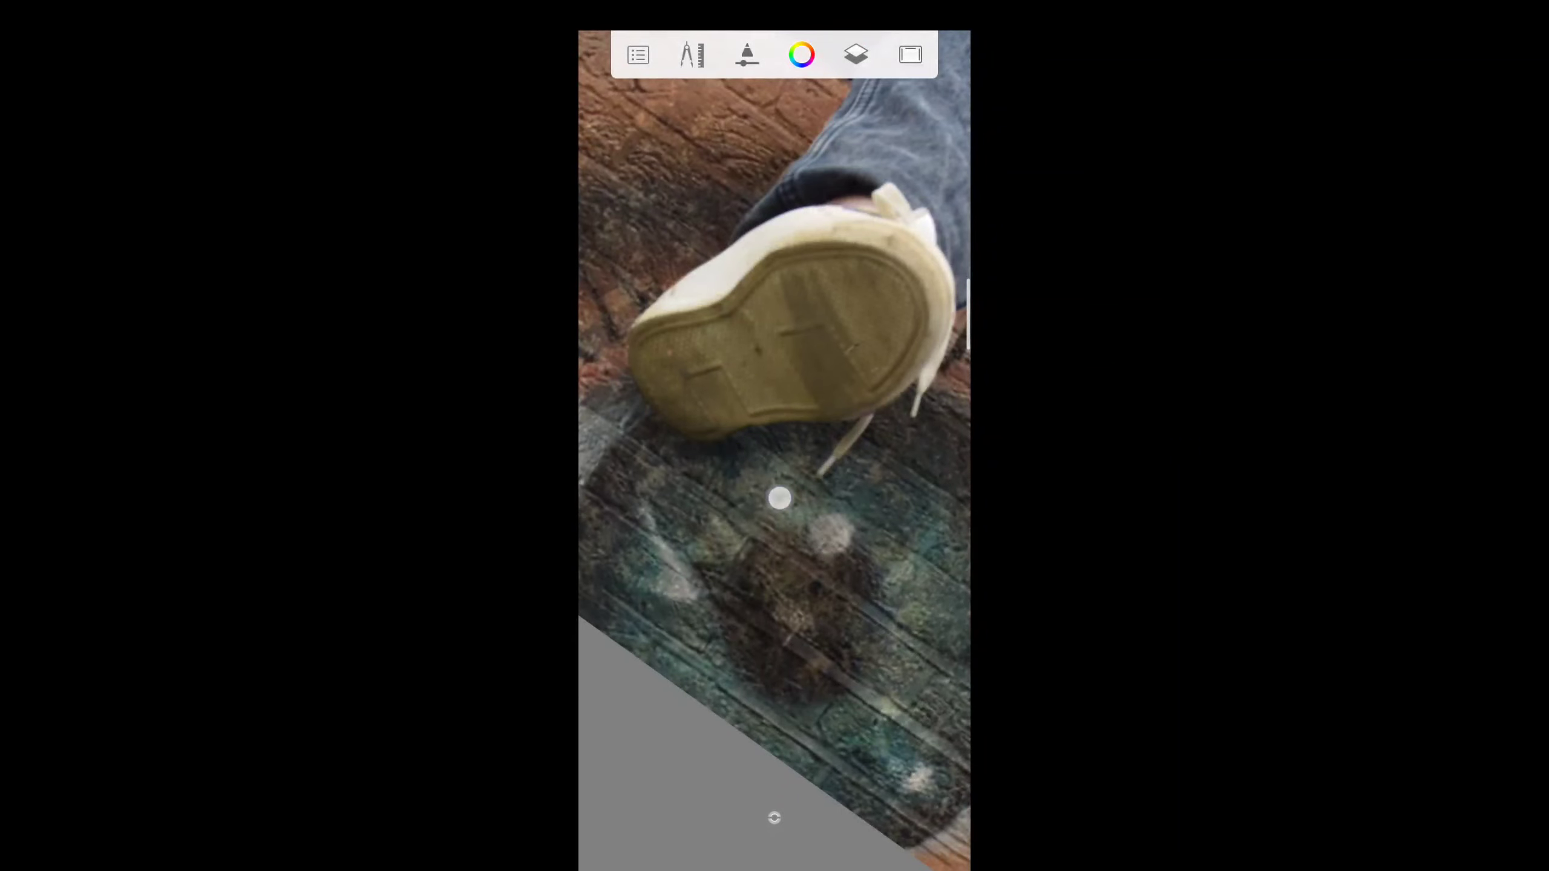
left_click(775, 818)
left_click_drag(889, 529, 780, 787)
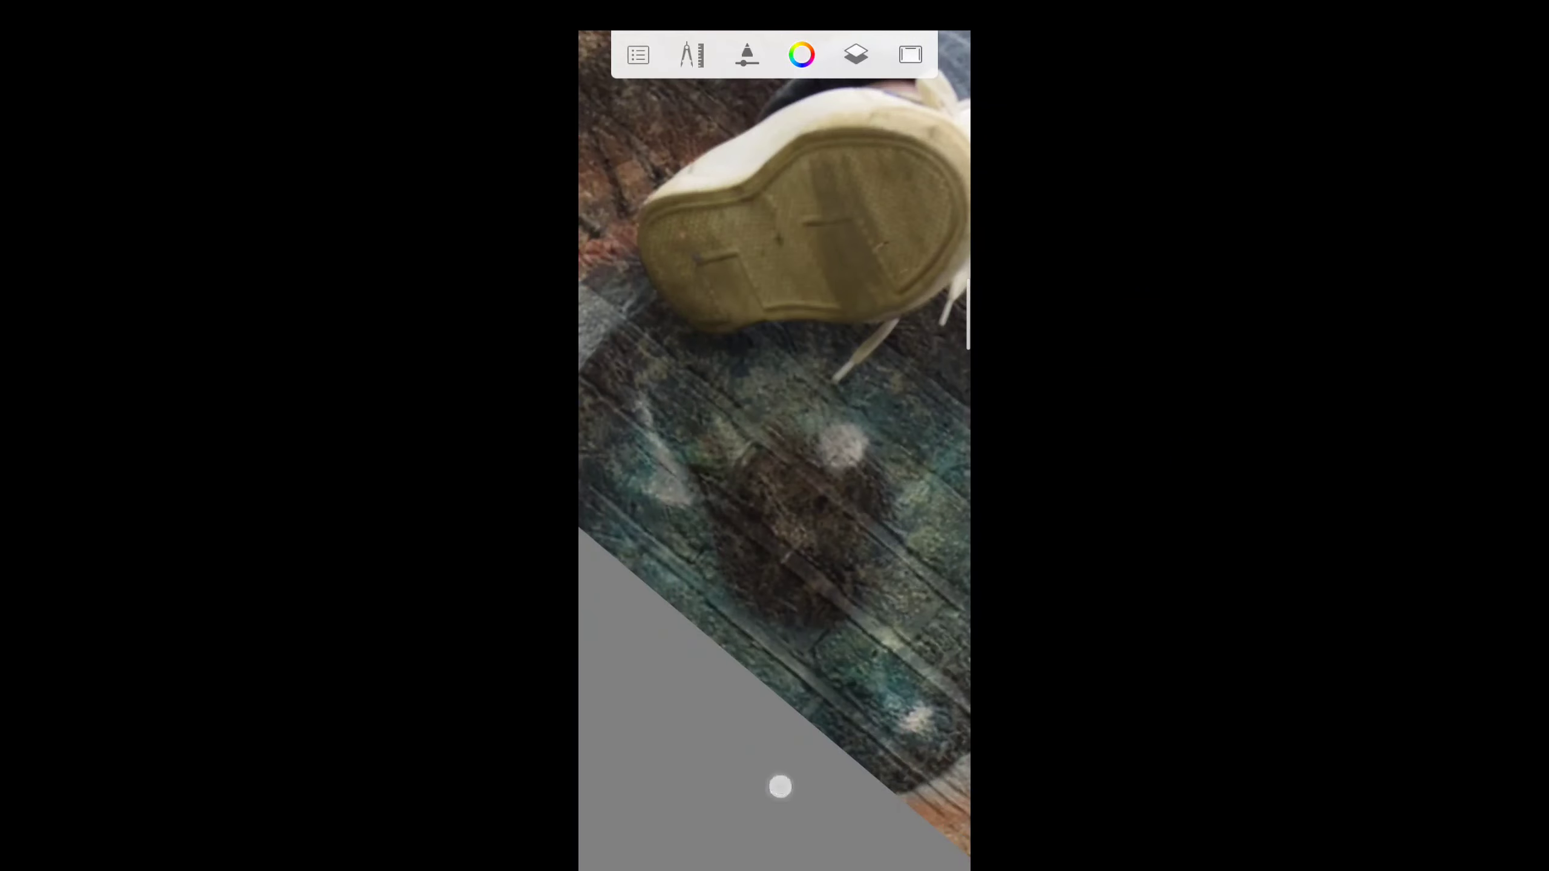
mouse_move(858, 566)
left_mouse_down()
mouse_move(792, 558)
mouse_move(639, 331)
left_mouse_up()
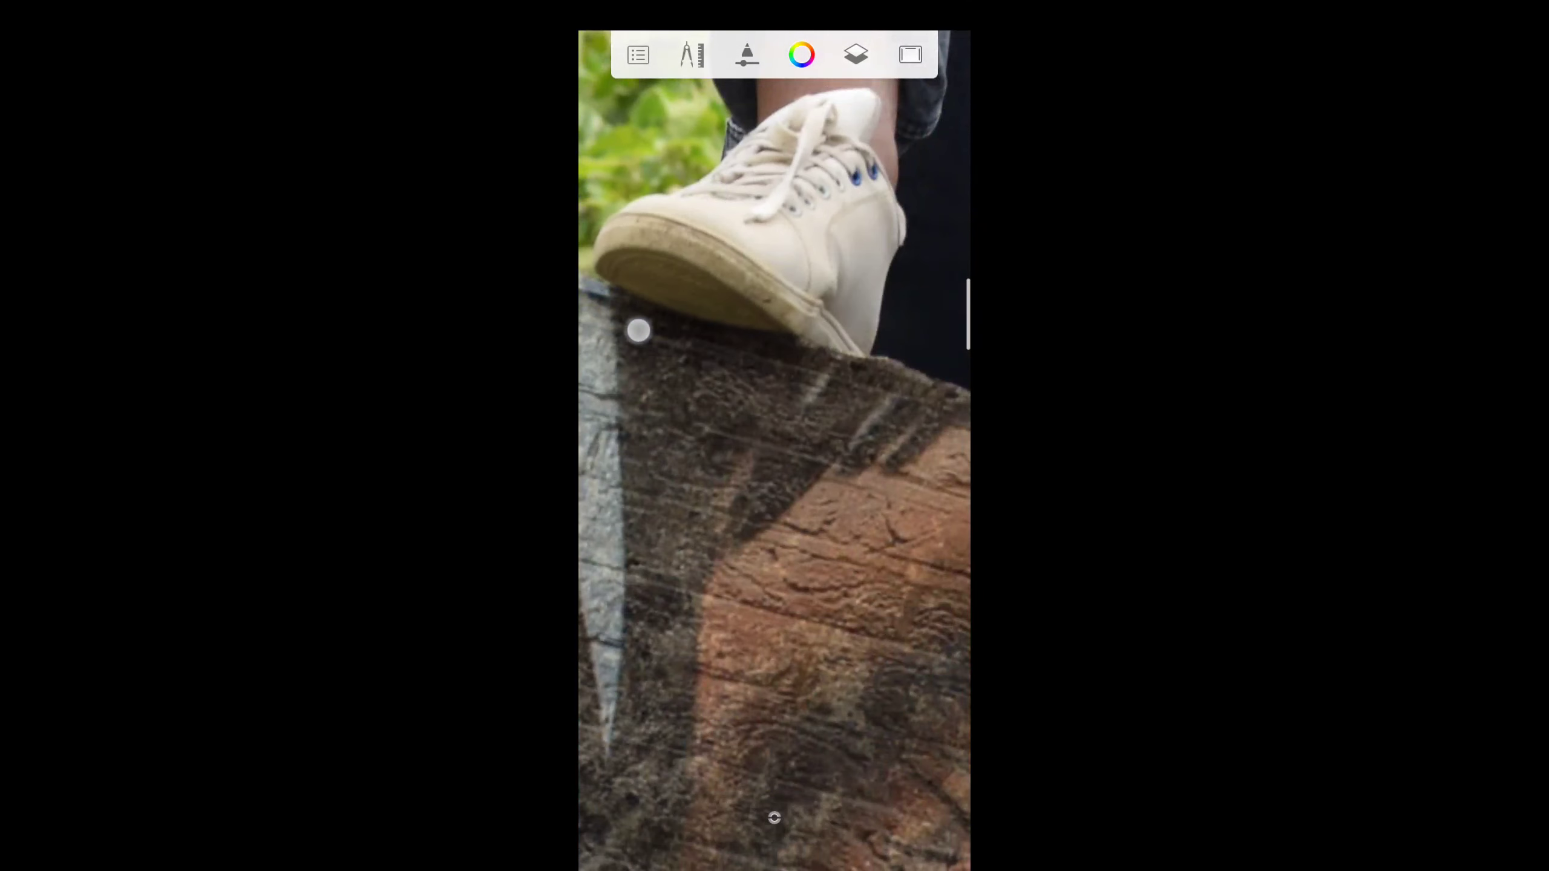
left_click_drag(851, 532, 730, 405)
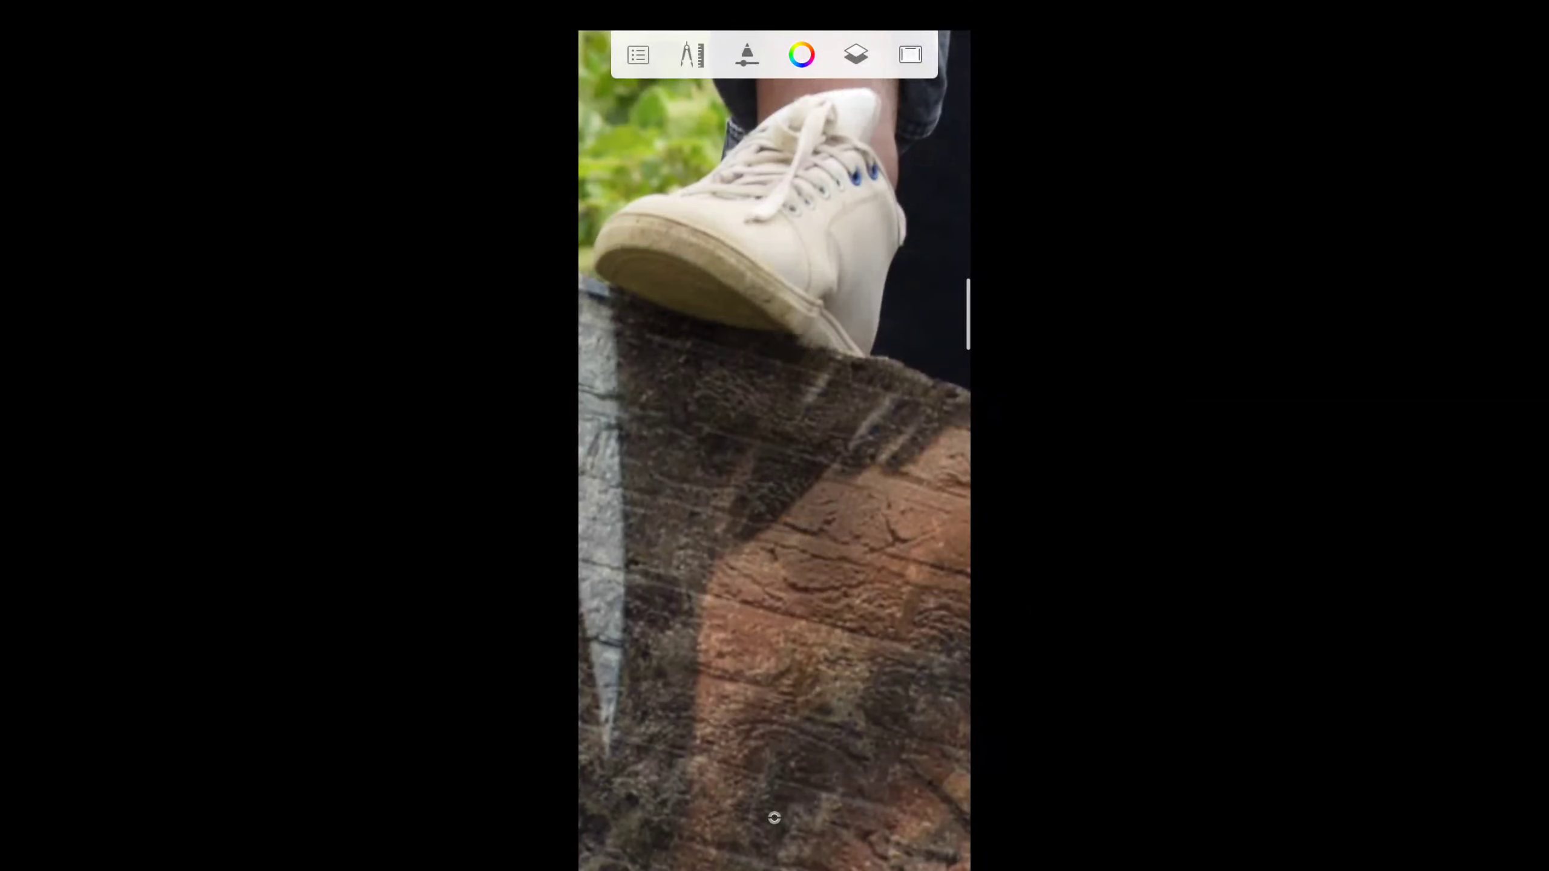
mouse_move(809, 265)
left_mouse_down()
mouse_move(841, 291)
mouse_move(770, 435)
mouse_move(887, 468)
left_mouse_up()
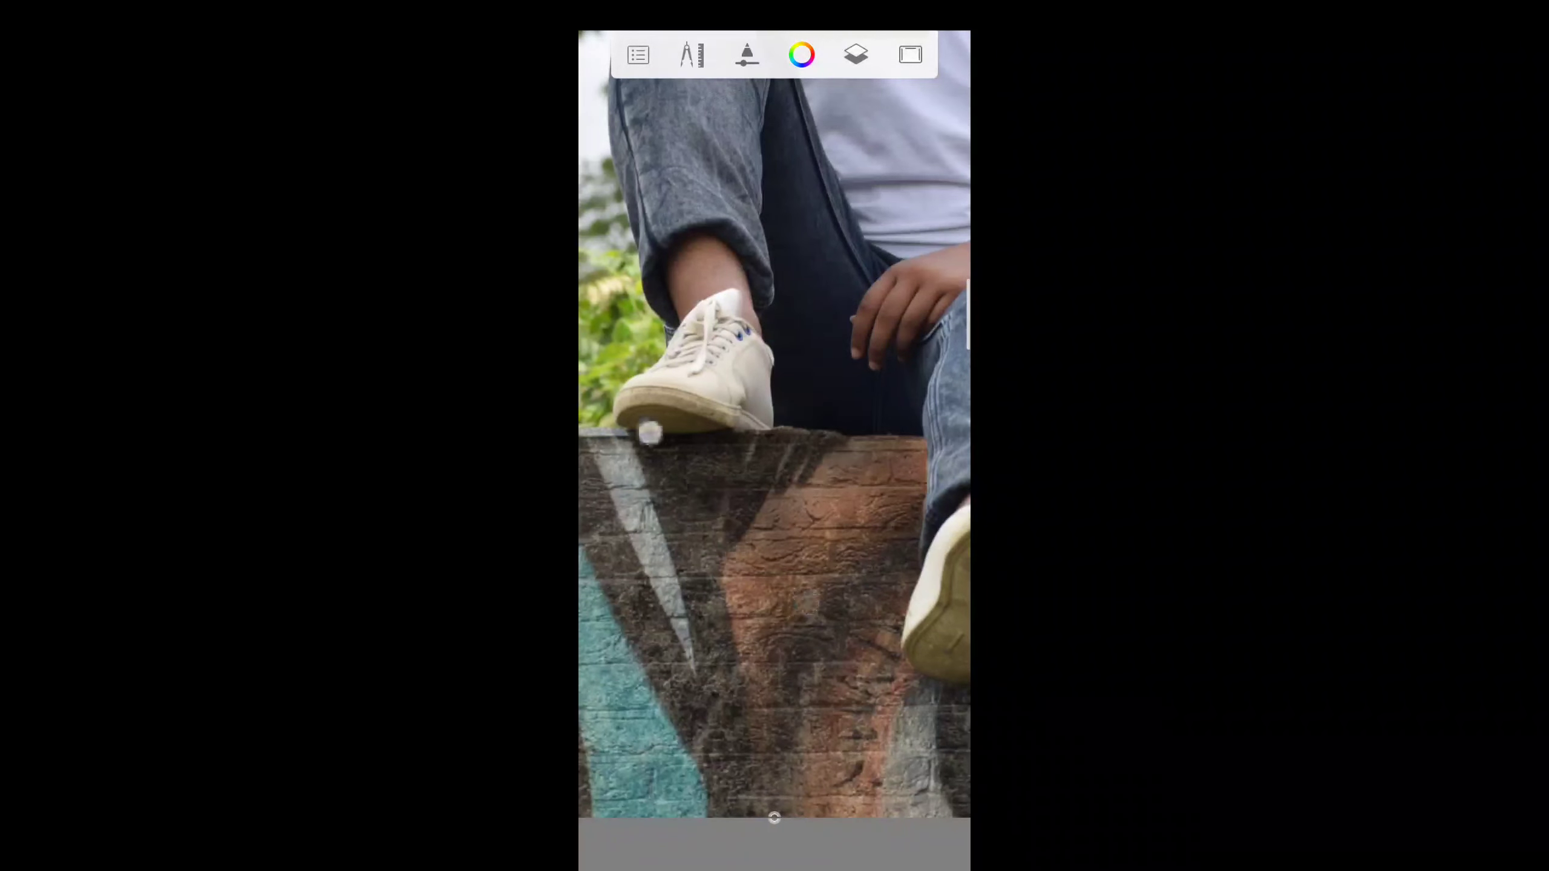
mouse_move(764, 661)
left_mouse_down()
mouse_move(778, 647)
mouse_move(757, 657)
left_mouse_up()
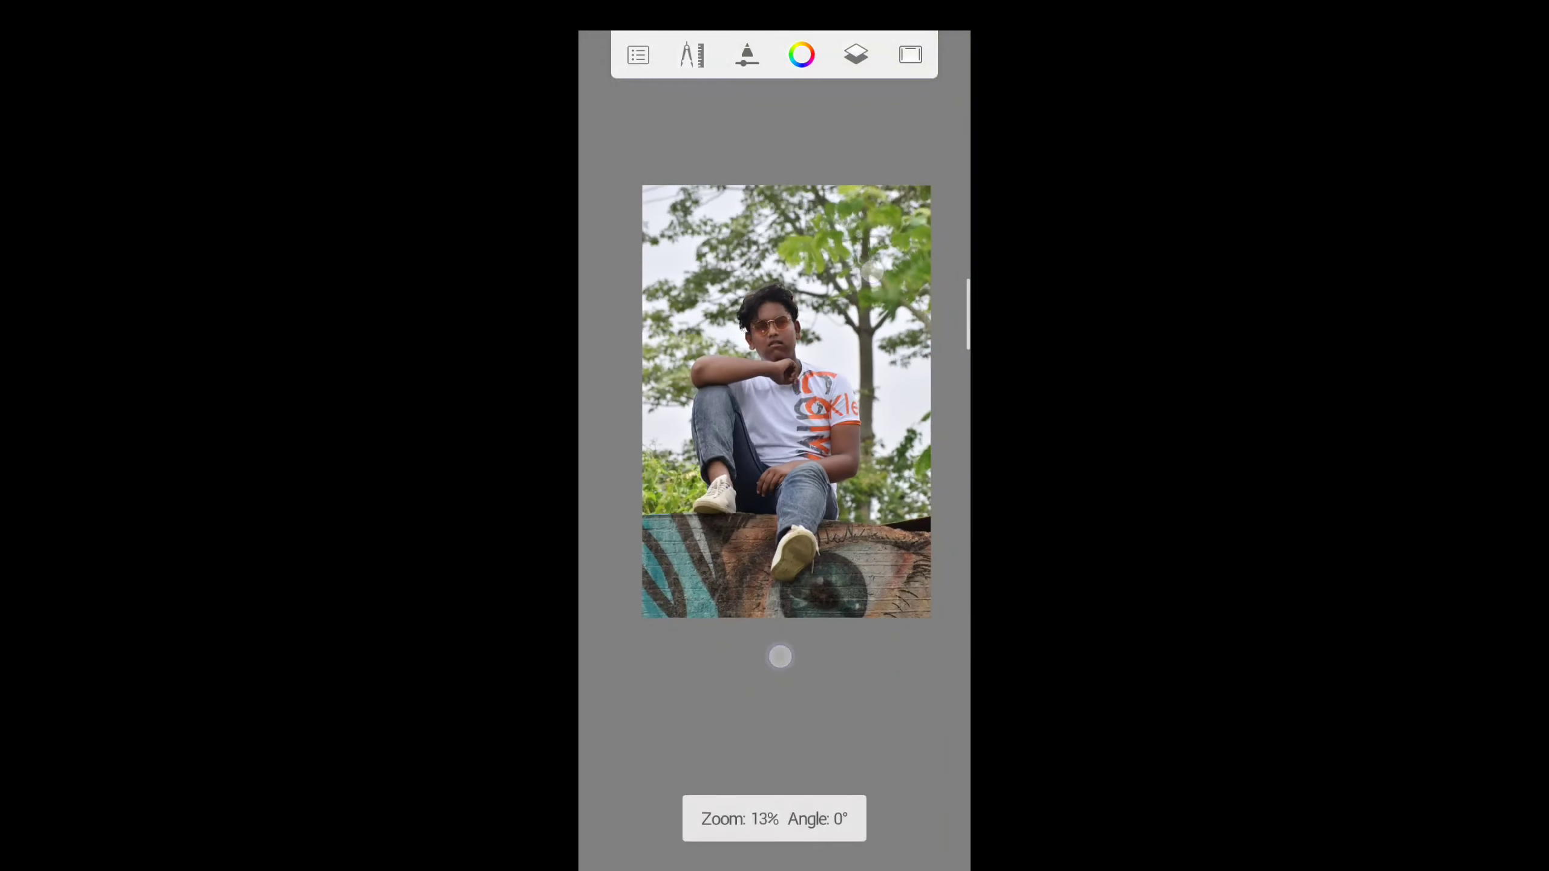
Switch the top shading layer to Overlay blending and lower its opacity.
left_click(856, 55)
left_click(907, 440)
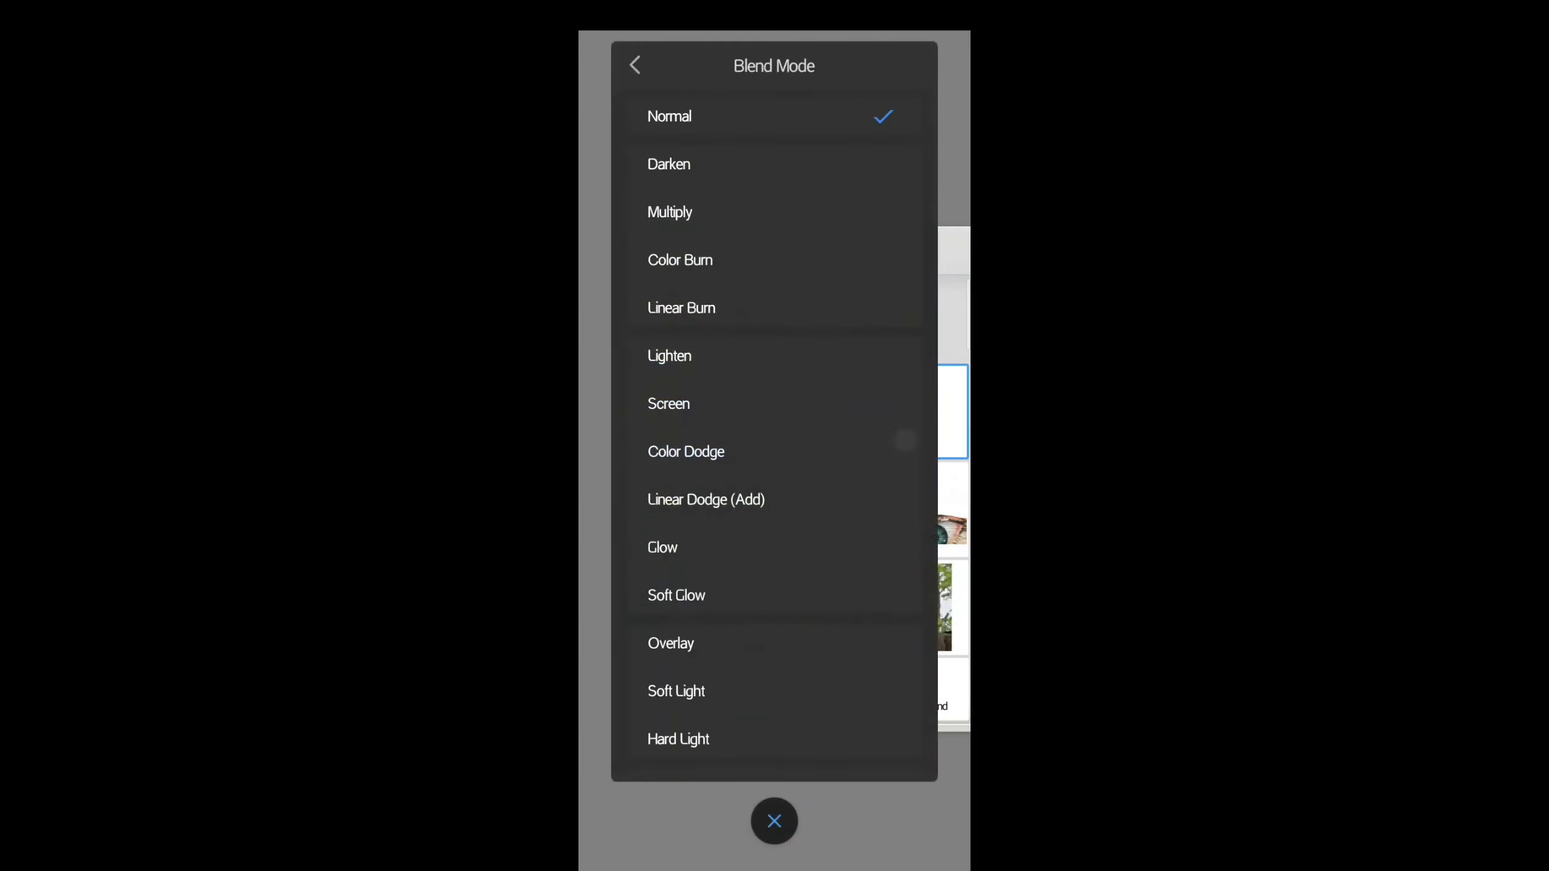
left_click(716, 641)
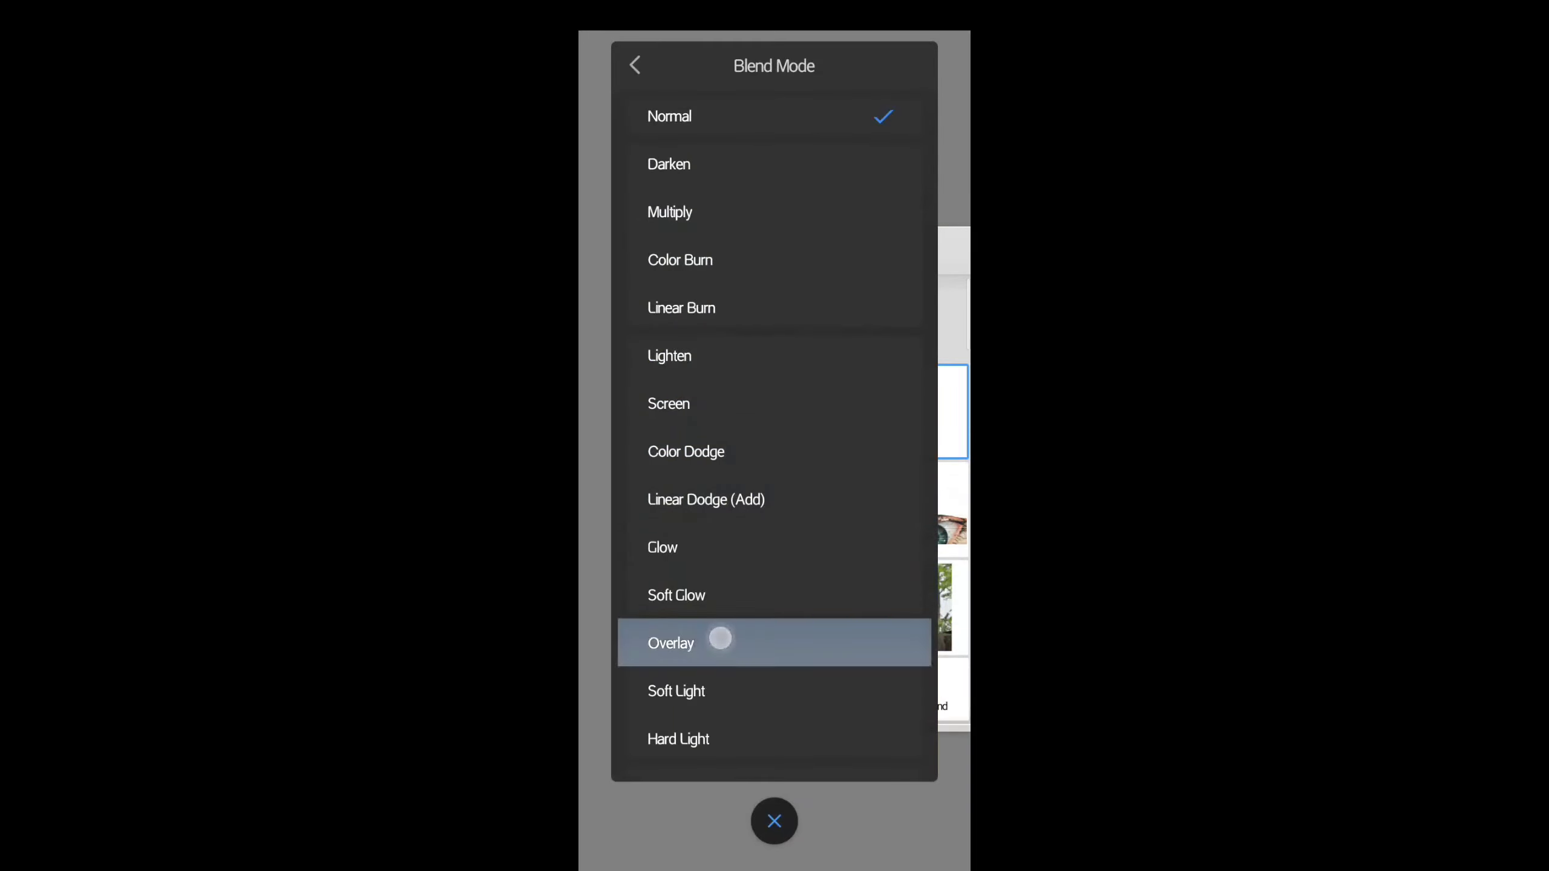
left_click(928, 423)
left_click_drag(916, 375, 831, 382)
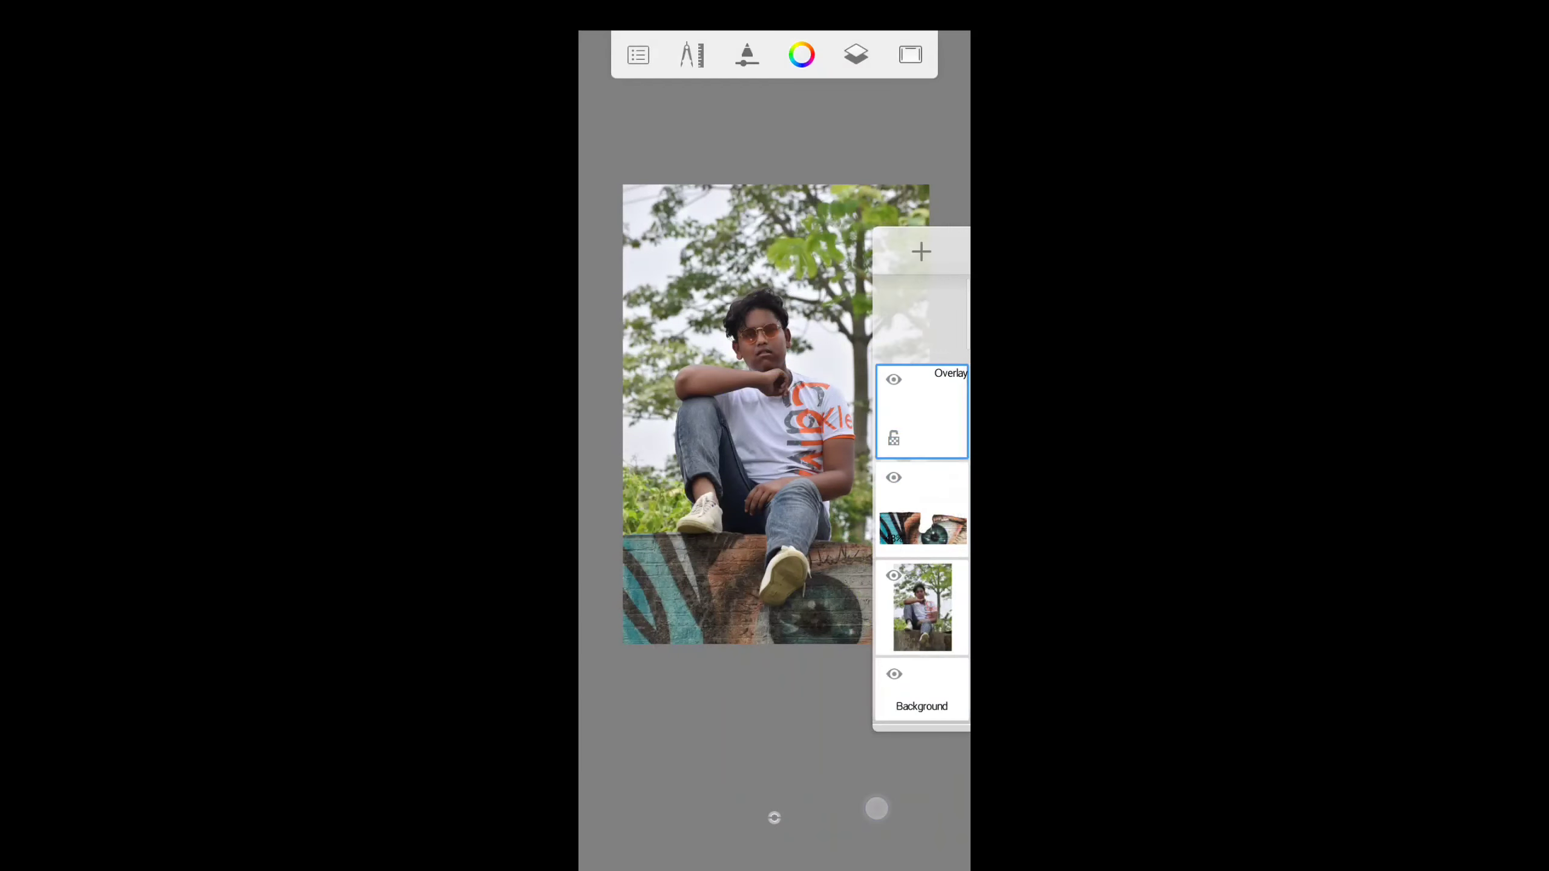
mouse_move(708, 702)
left_mouse_down()
mouse_move(761, 726)
mouse_move(820, 587)
mouse_move(775, 615)
mouse_move(773, 651)
left_mouse_up()
left_click(867, 54)
Choose a brush and red-orange colour, and paint a patch beside the tree trunk.
left_click(775, 818)
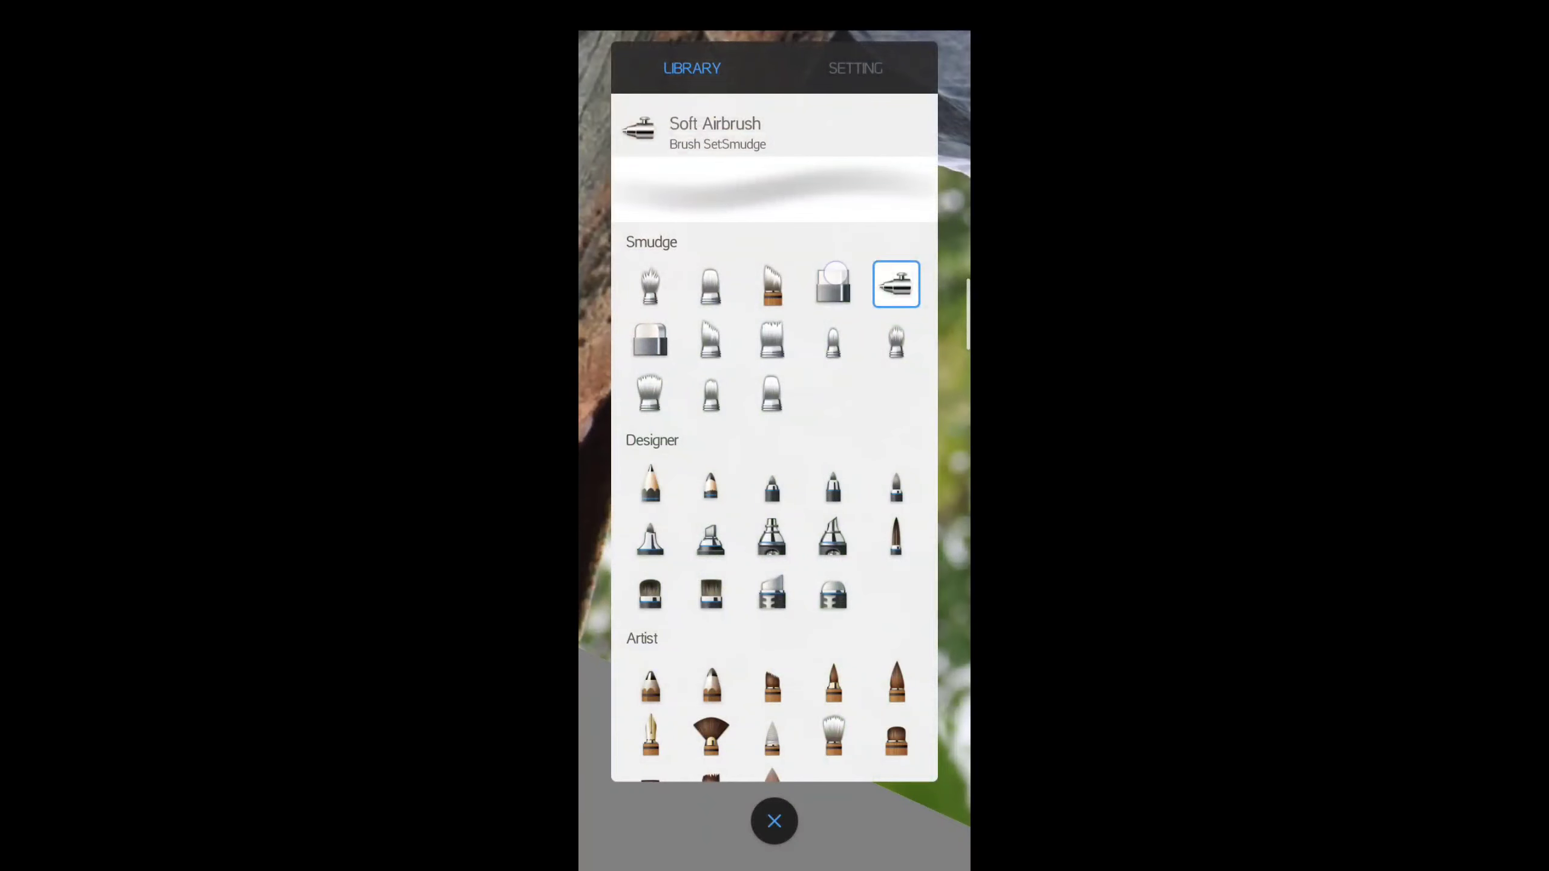
left_click(835, 275)
left_click_drag(799, 482, 743, 724)
left_click(856, 54)
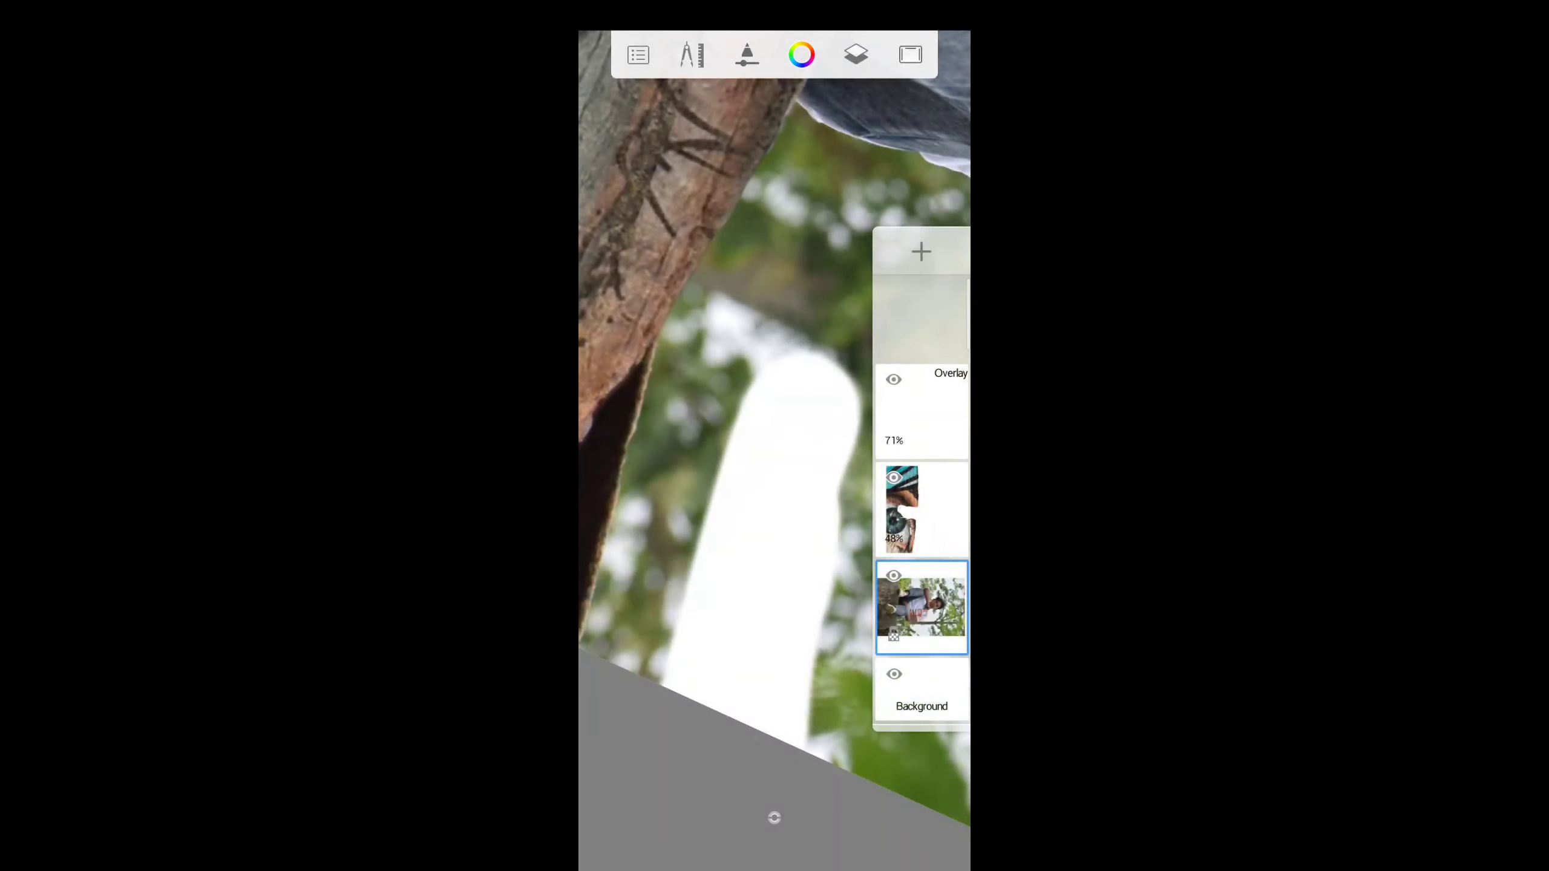
left_click(801, 53)
left_click(774, 820)
mouse_move(696, 722)
left_mouse_down()
mouse_move(706, 692)
mouse_move(791, 678)
mouse_move(795, 275)
left_mouse_up()
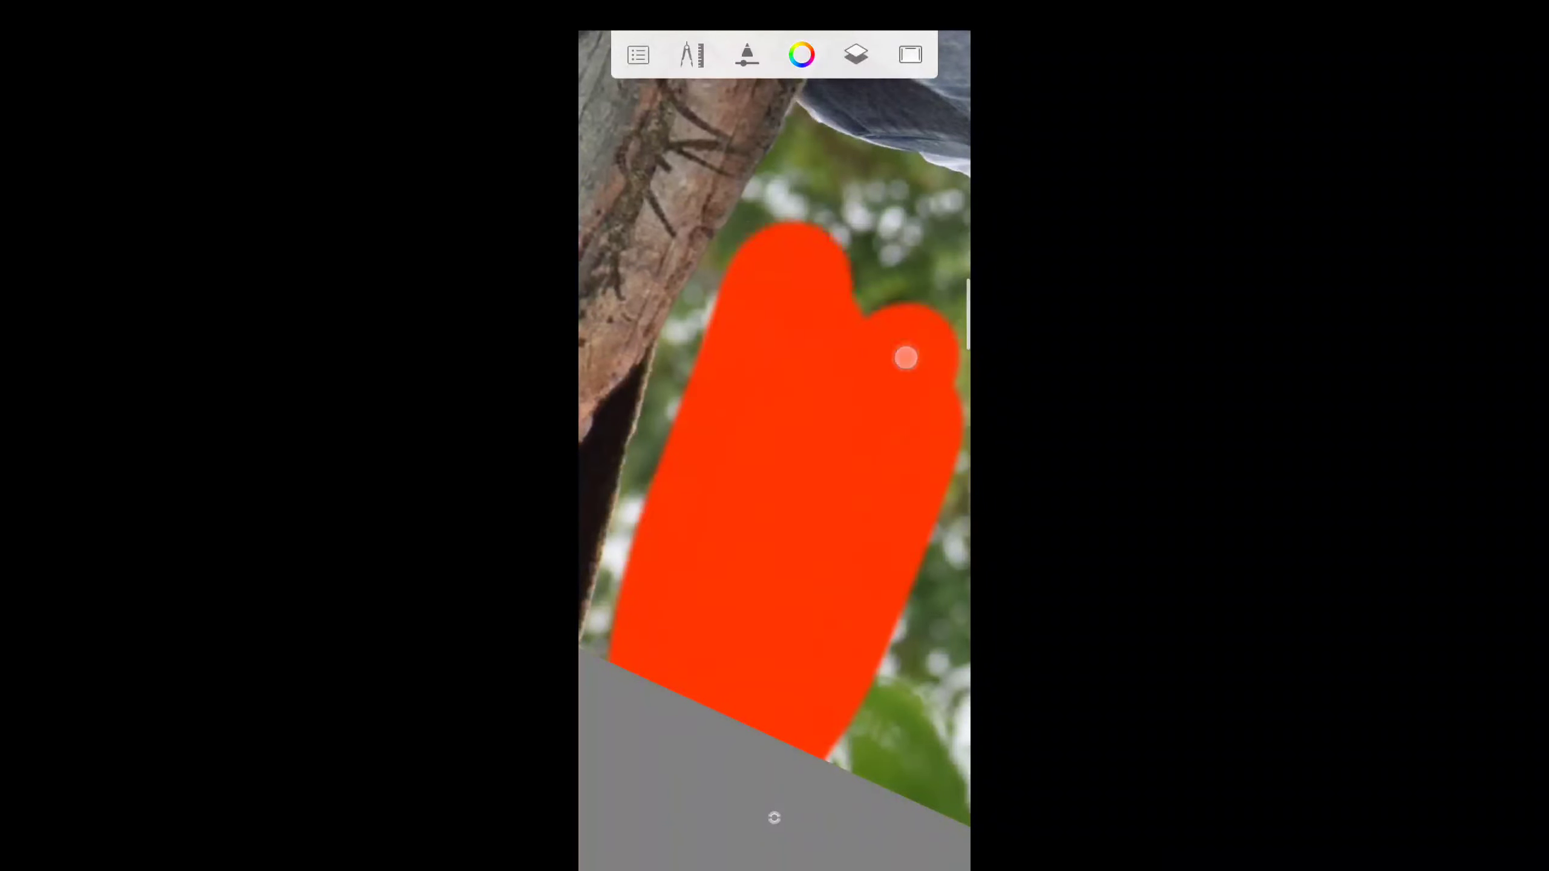
Extend the red area to the right and upward into the sky.
mouse_move(906, 358)
left_mouse_down()
mouse_move(743, 511)
mouse_move(764, 478)
left_mouse_up()
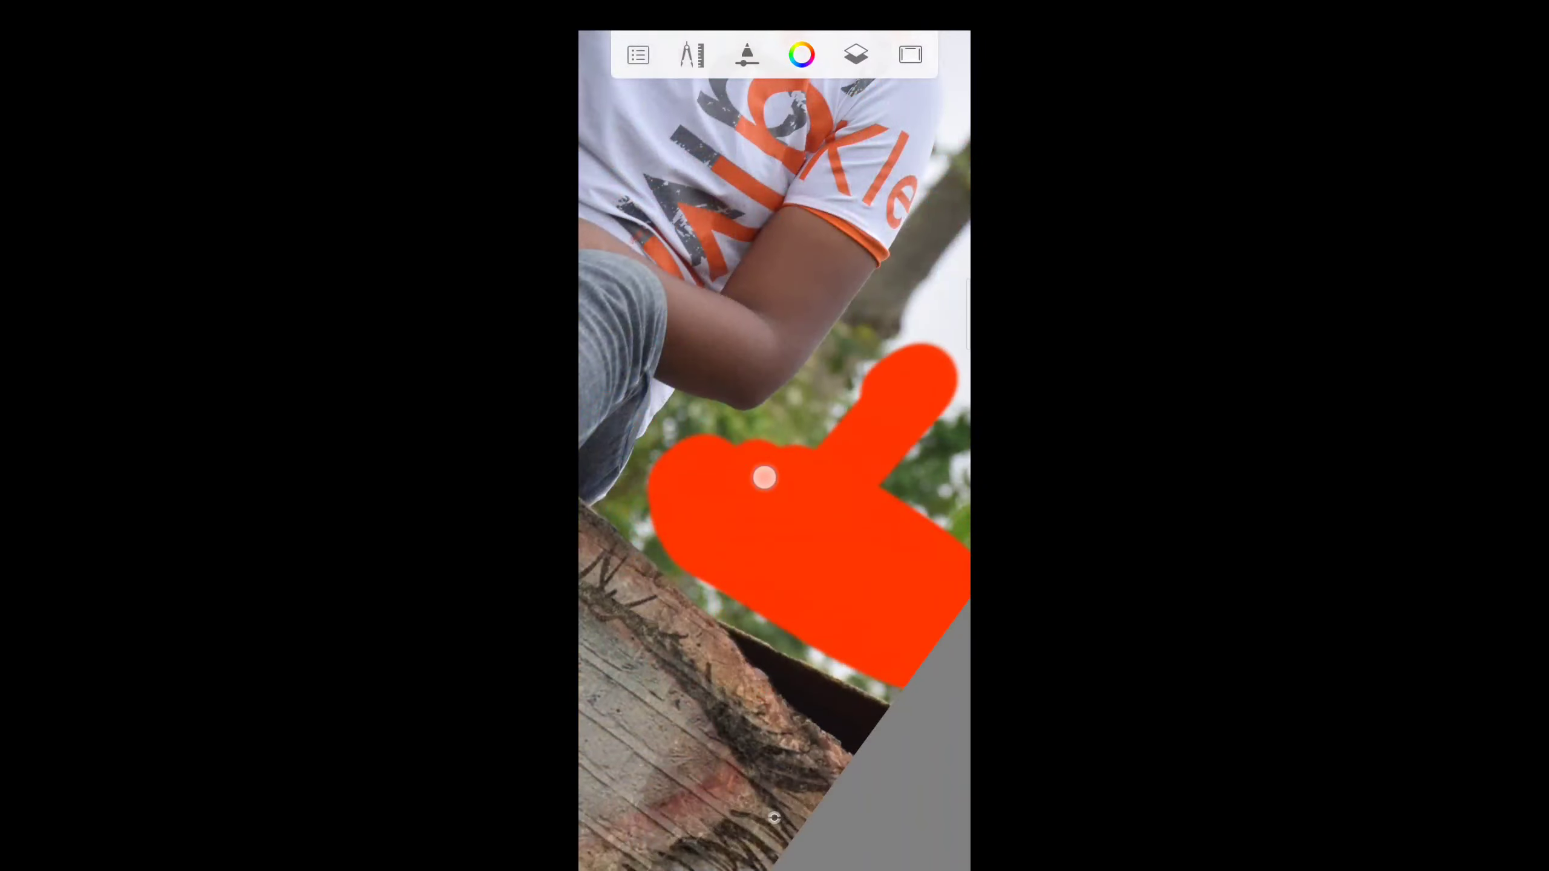
mouse_move(913, 335)
left_mouse_down()
mouse_move(820, 519)
mouse_move(906, 522)
mouse_move(735, 377)
left_mouse_up()
left_click_drag(735, 614, 678, 599)
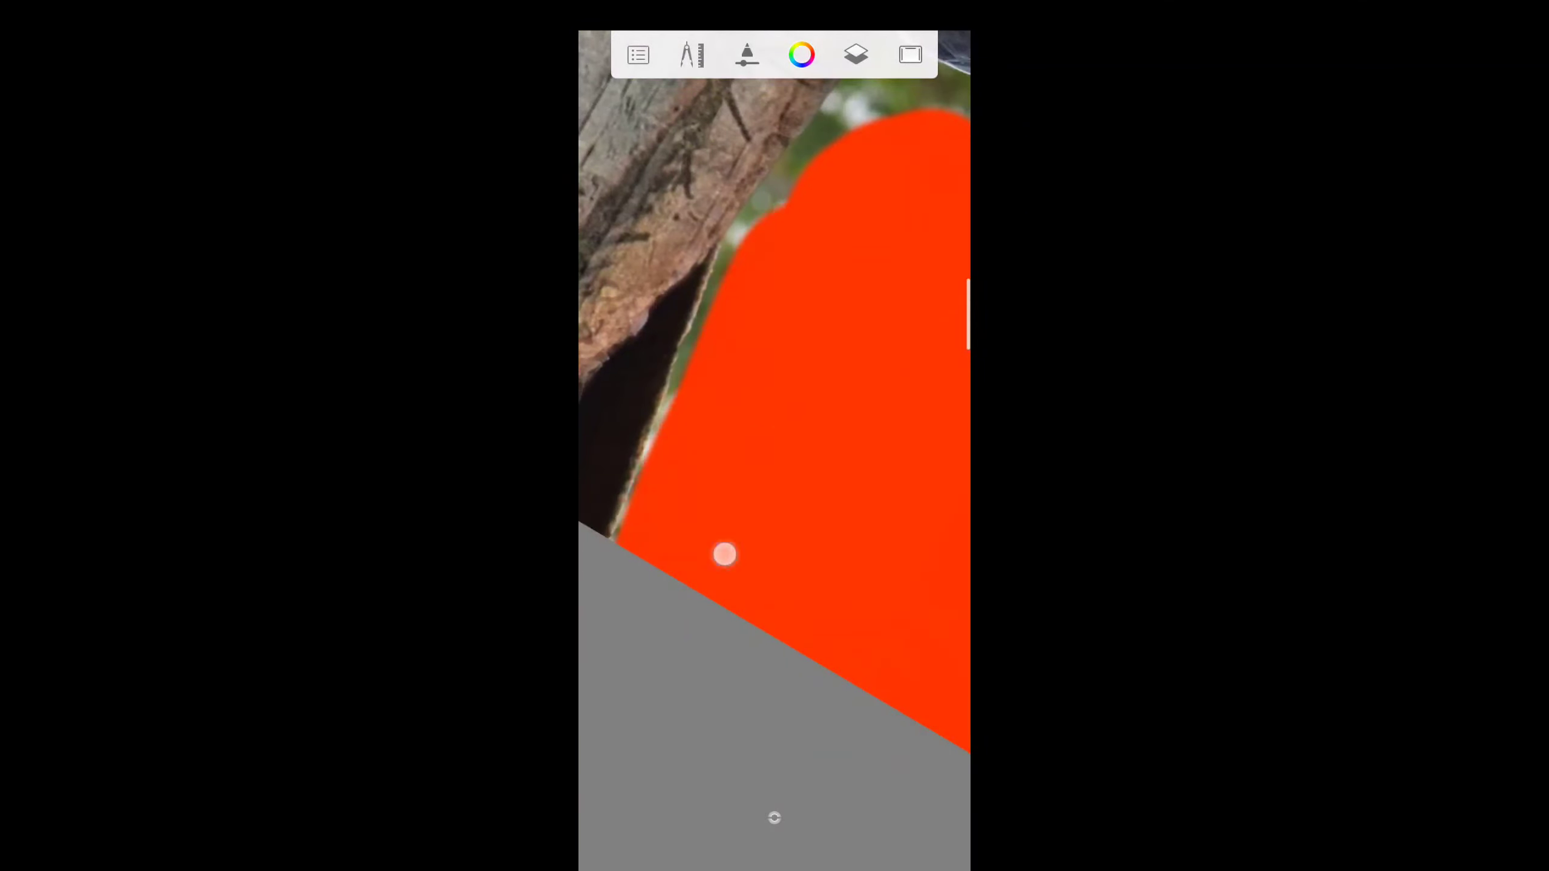
left_click_drag(806, 525, 754, 397)
mouse_move(891, 297)
left_mouse_down()
mouse_move(844, 491)
mouse_move(674, 565)
mouse_move(729, 508)
left_mouse_up()
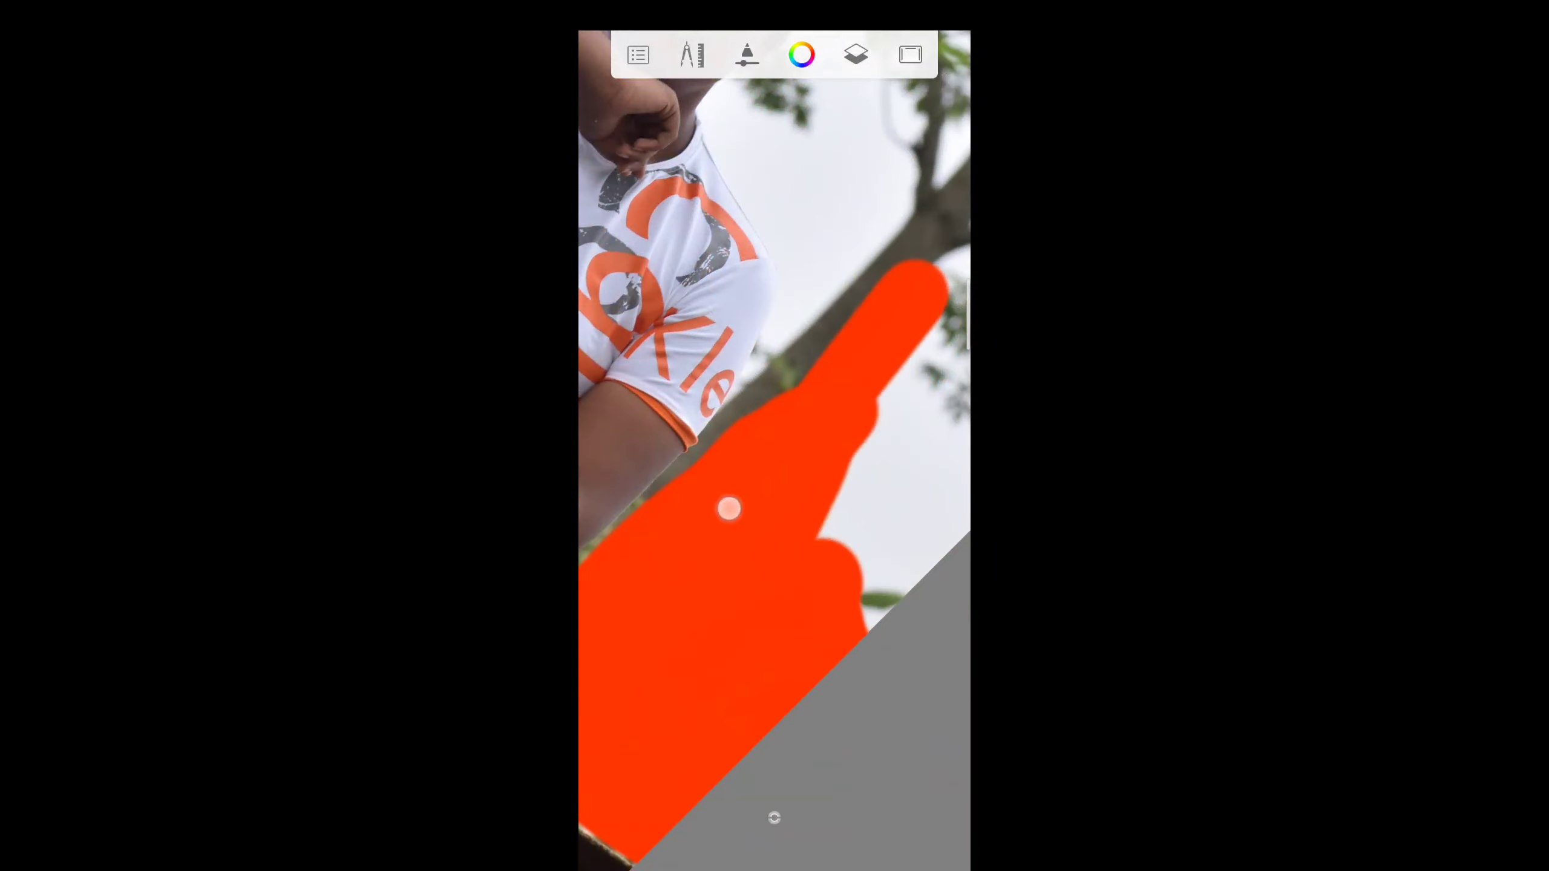
mouse_move(737, 601)
left_mouse_down()
mouse_move(788, 311)
mouse_move(801, 350)
mouse_move(785, 523)
mouse_move(737, 342)
mouse_move(885, 287)
mouse_move(716, 708)
mouse_move(791, 522)
mouse_move(718, 439)
mouse_move(844, 260)
mouse_move(783, 518)
left_mouse_up()
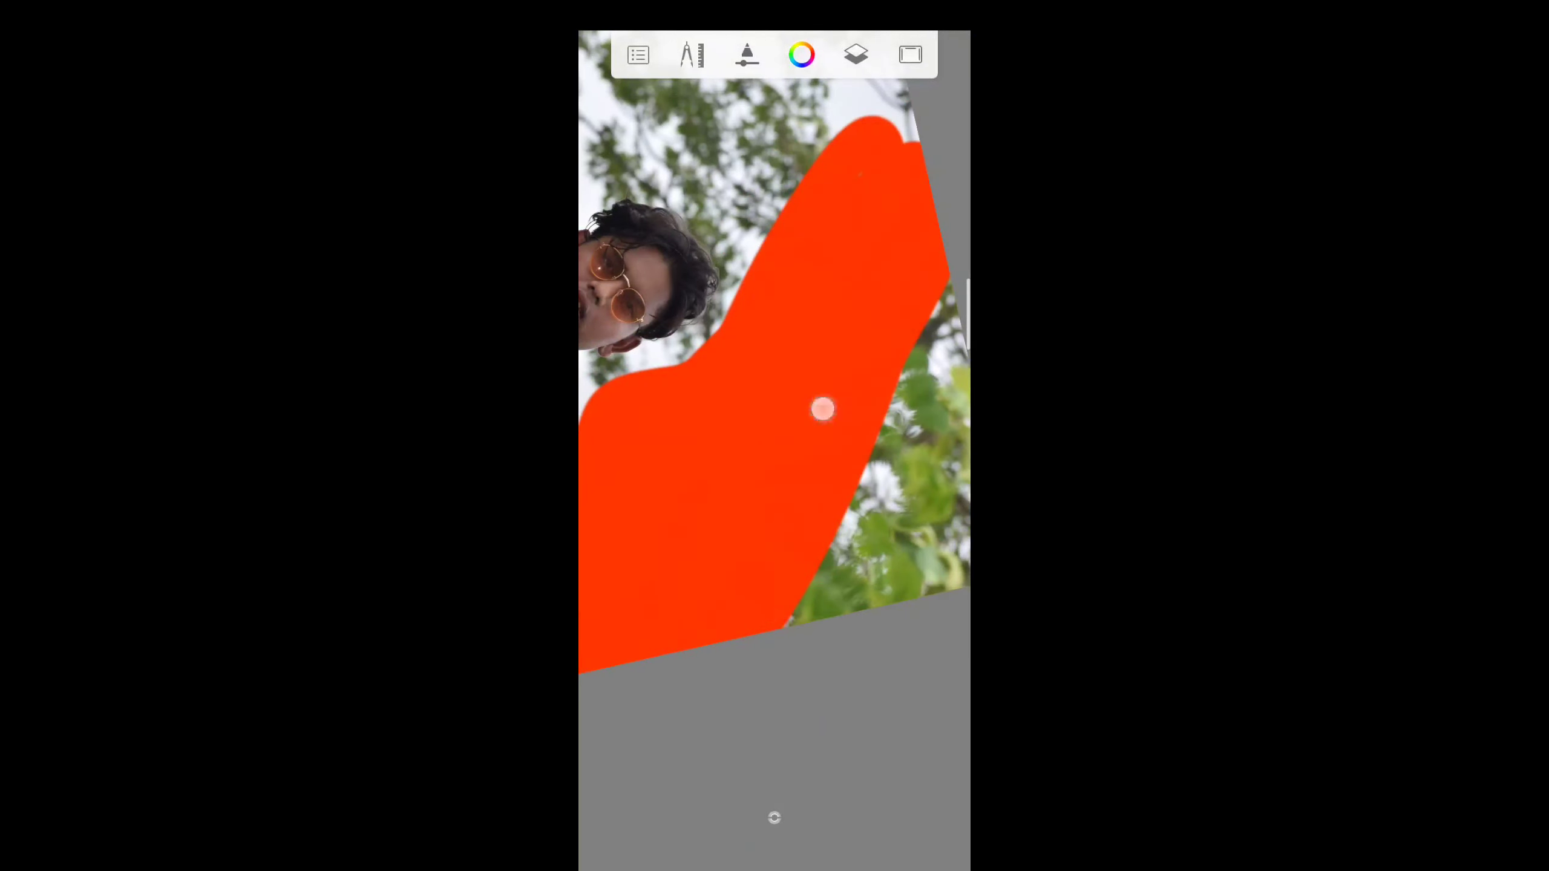
Paint red along the patch's right edge and set the brush size to about 103.
mouse_move(822, 409)
left_mouse_down()
mouse_move(751, 519)
mouse_move(827, 394)
left_mouse_up()
mouse_move(734, 527)
left_mouse_down()
mouse_move(837, 294)
mouse_move(843, 643)
left_mouse_up()
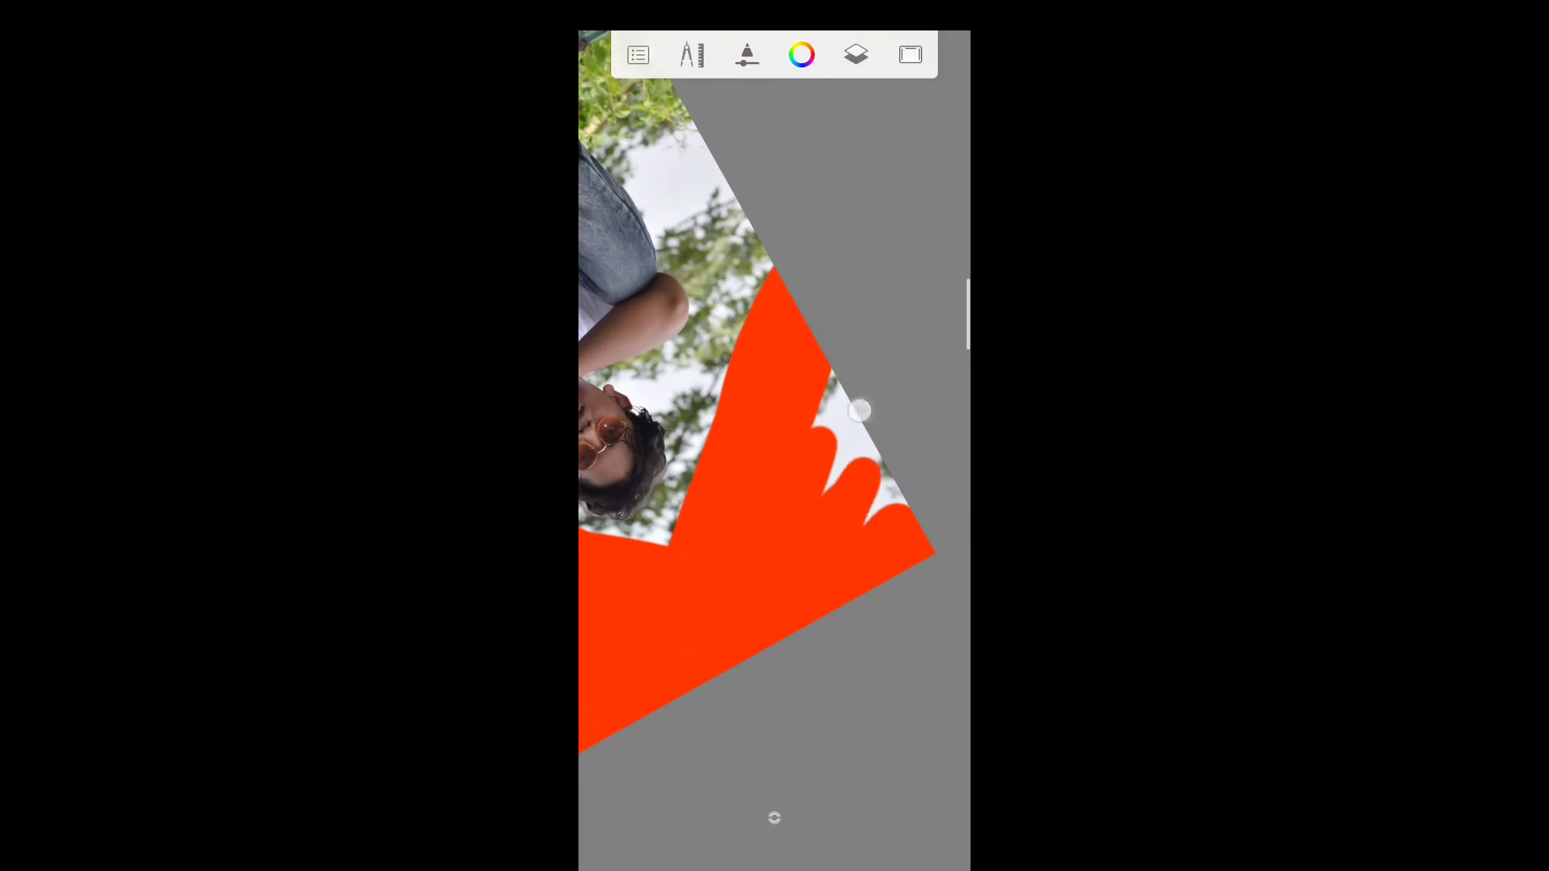
mouse_move(905, 440)
left_mouse_down()
mouse_move(744, 602)
mouse_move(844, 377)
left_mouse_up()
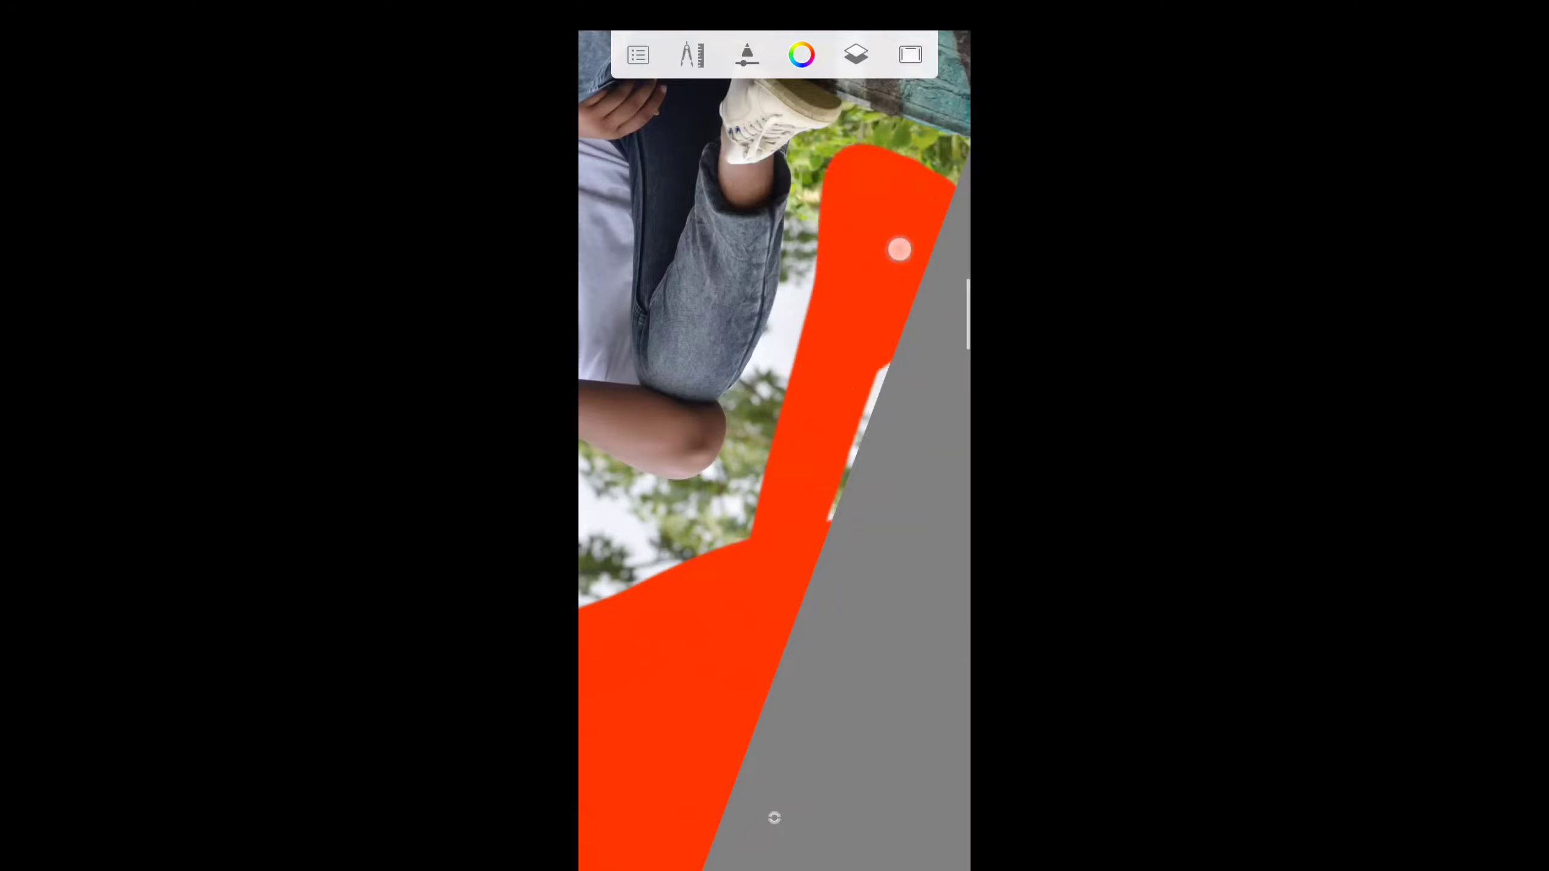
mouse_move(953, 189)
left_mouse_down()
mouse_move(893, 443)
mouse_move(768, 598)
mouse_move(765, 271)
left_mouse_up()
left_click_drag(764, 605, 792, 598)
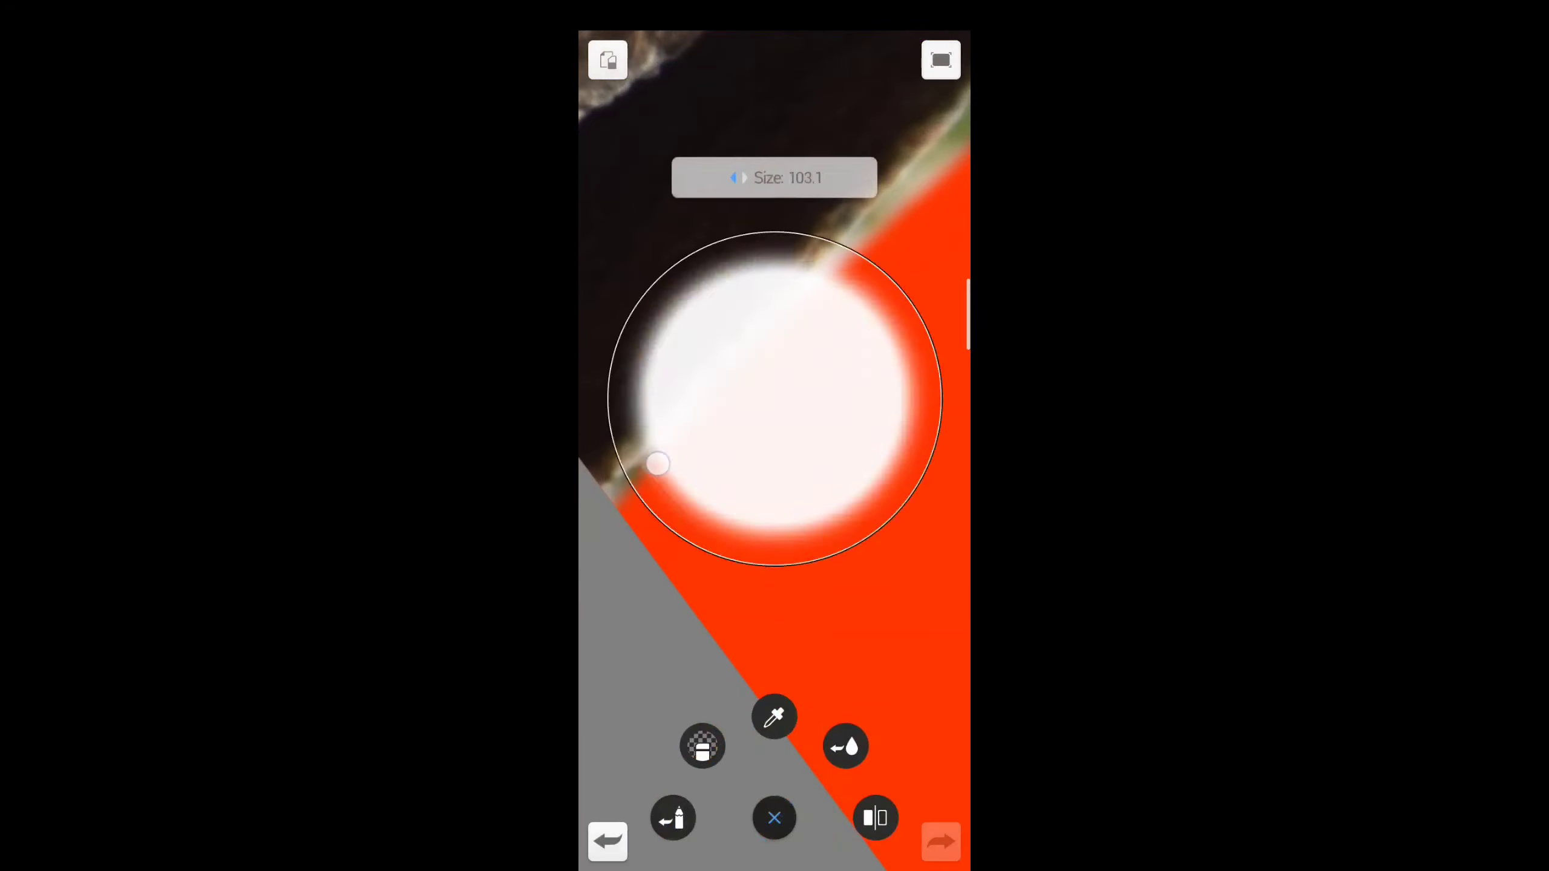
left_click_drag(779, 388, 612, 485)
Fill red along the border near the wood and the edge of the jeans.
mouse_move(724, 477)
left_mouse_down()
mouse_move(661, 518)
mouse_move(719, 505)
mouse_move(830, 286)
mouse_move(827, 364)
left_mouse_up()
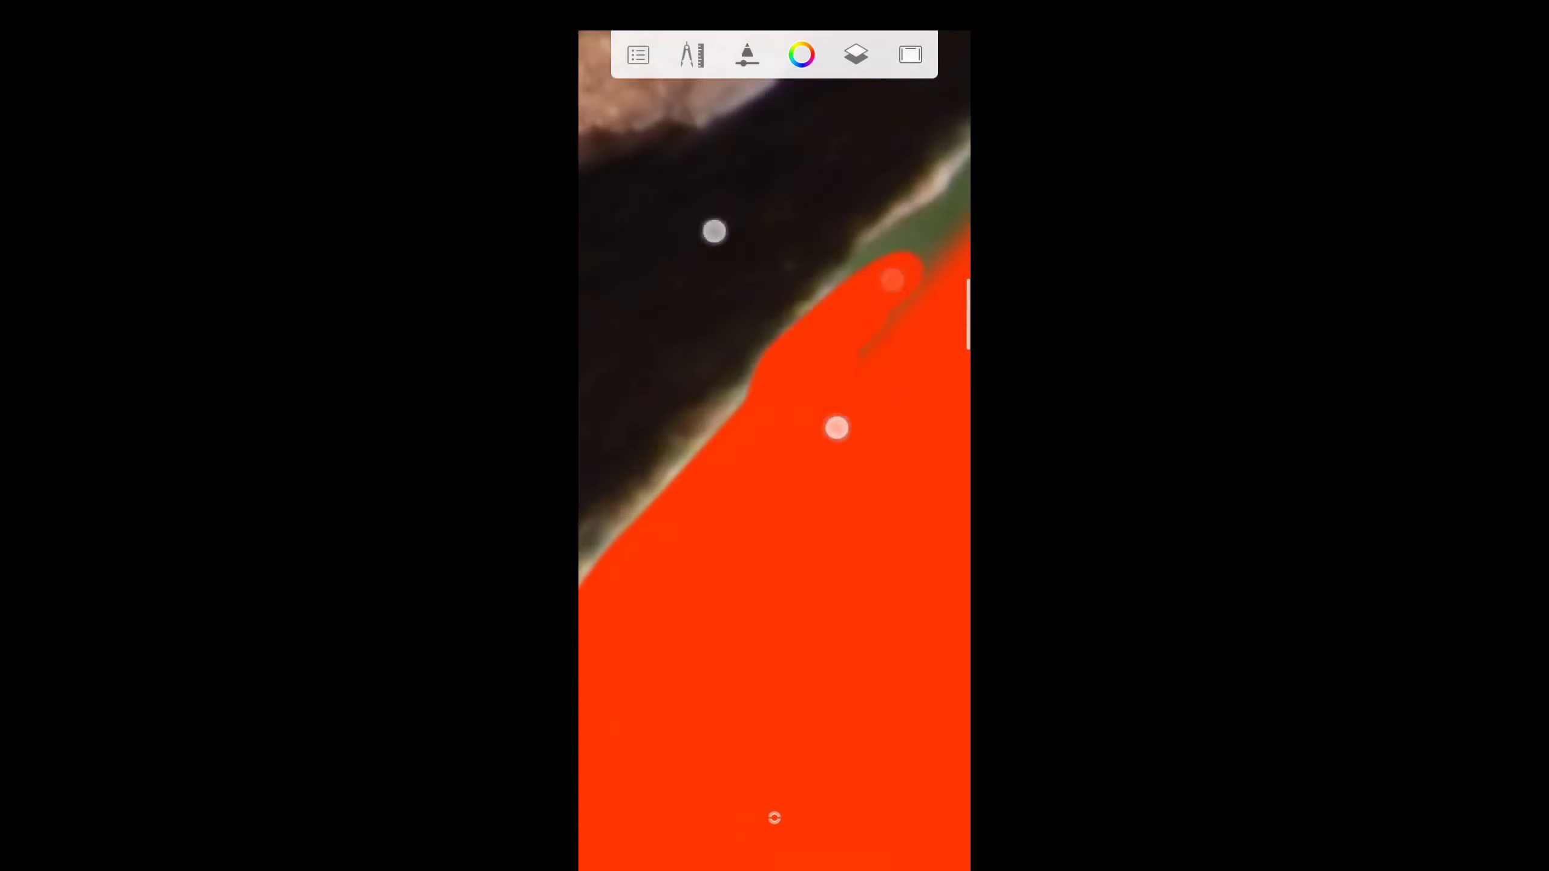
mouse_move(836, 427)
left_mouse_down()
mouse_move(830, 242)
mouse_move(754, 460)
mouse_move(839, 216)
left_mouse_up()
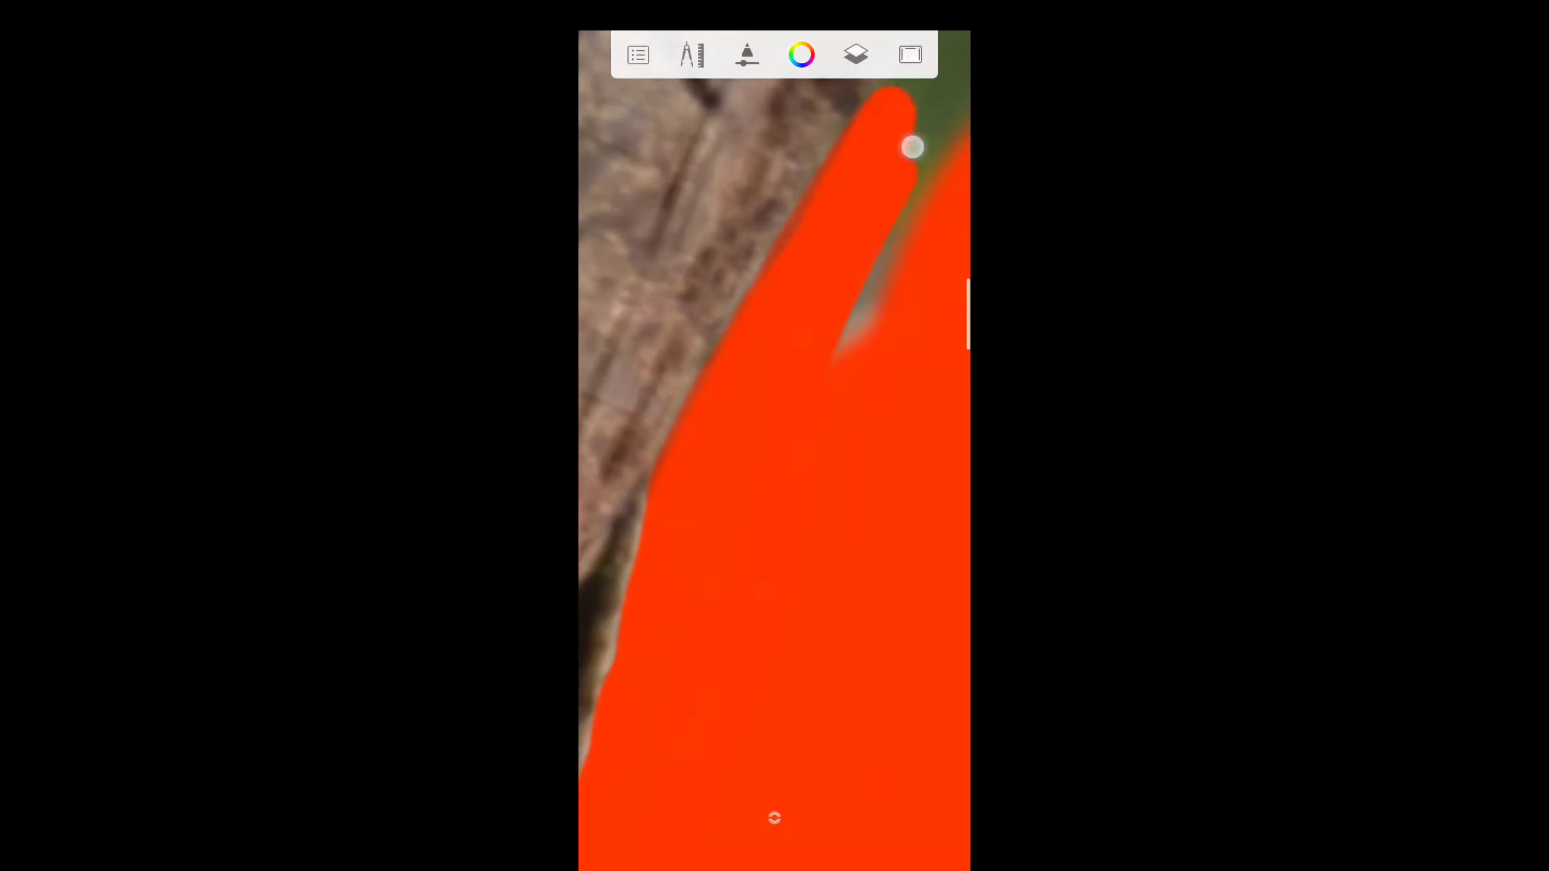
left_click_drag(912, 146, 742, 457)
mouse_move(861, 225)
left_mouse_down()
mouse_move(716, 550)
mouse_move(798, 308)
mouse_move(799, 481)
mouse_move(842, 465)
mouse_move(771, 416)
left_mouse_up()
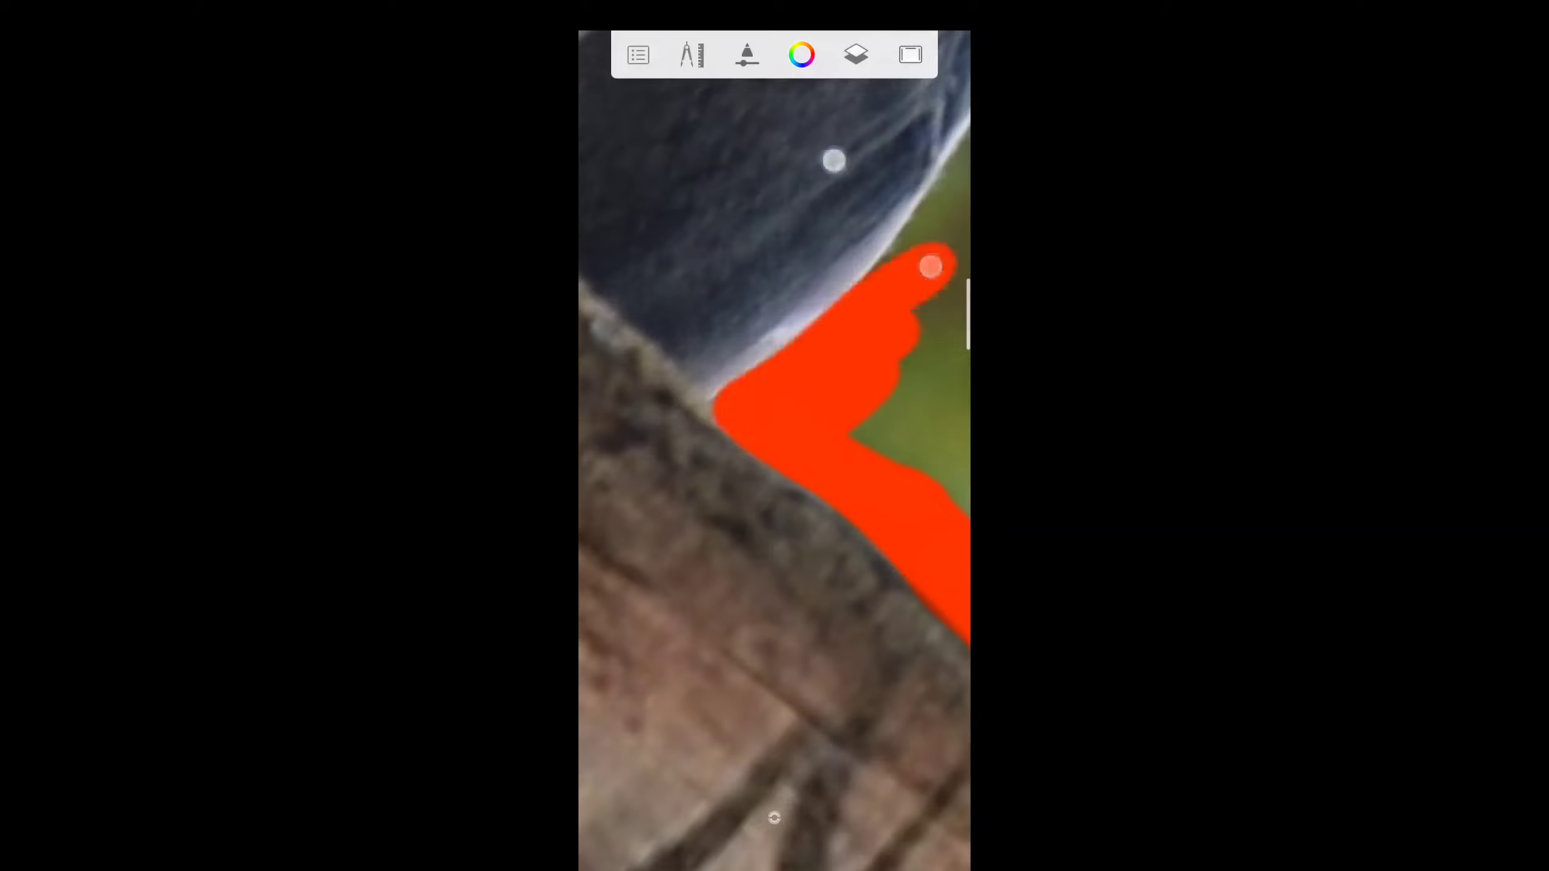
left_click_drag(930, 266, 801, 332)
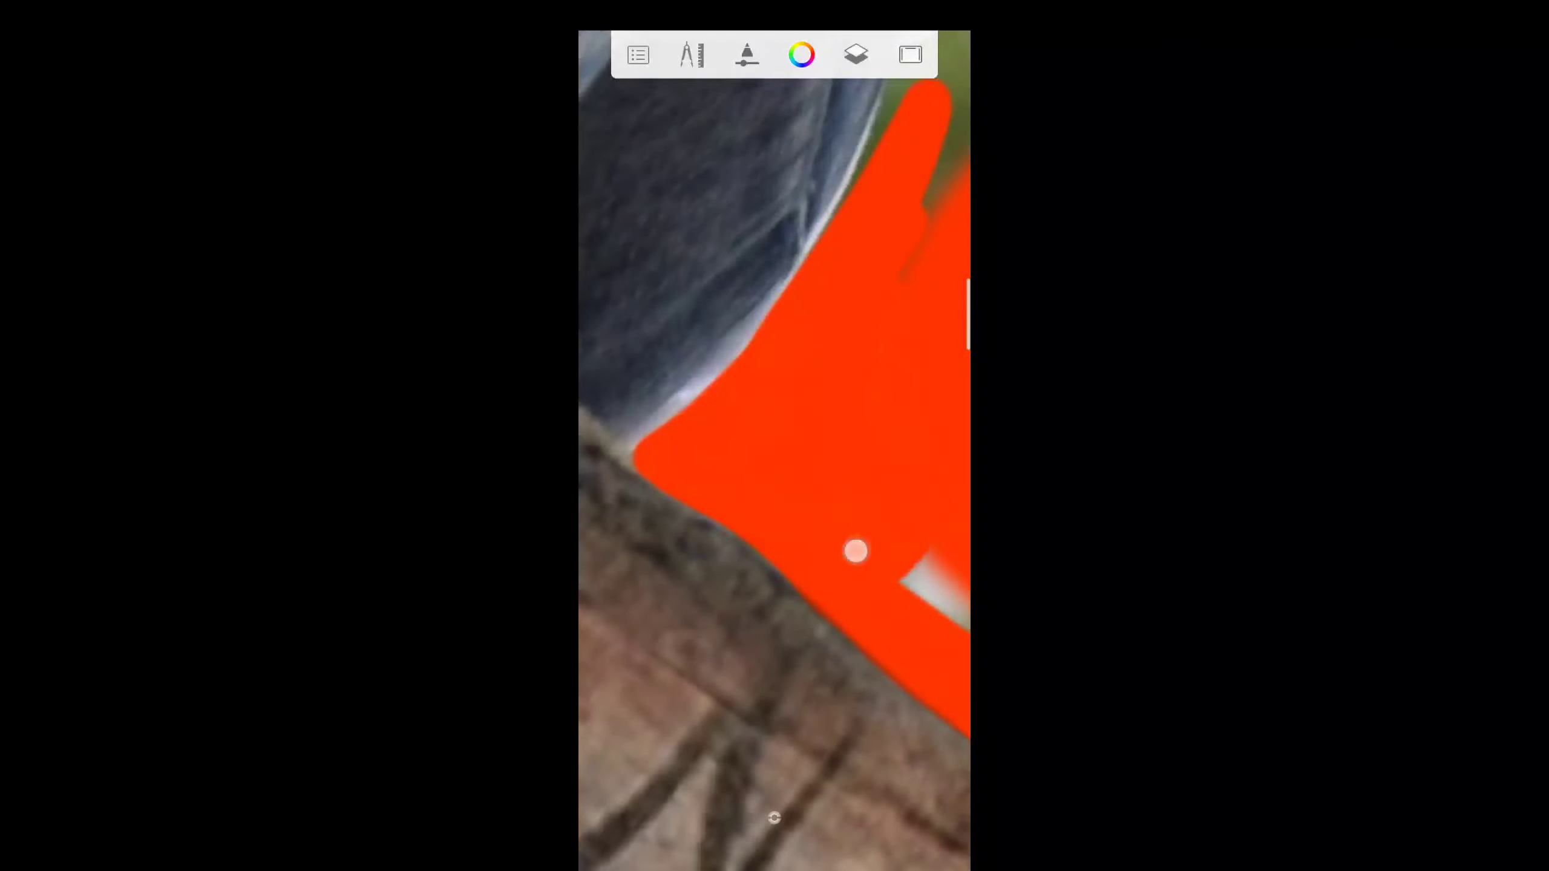
mouse_move(855, 552)
left_mouse_down()
mouse_move(801, 482)
mouse_move(816, 422)
mouse_move(917, 377)
left_mouse_up()
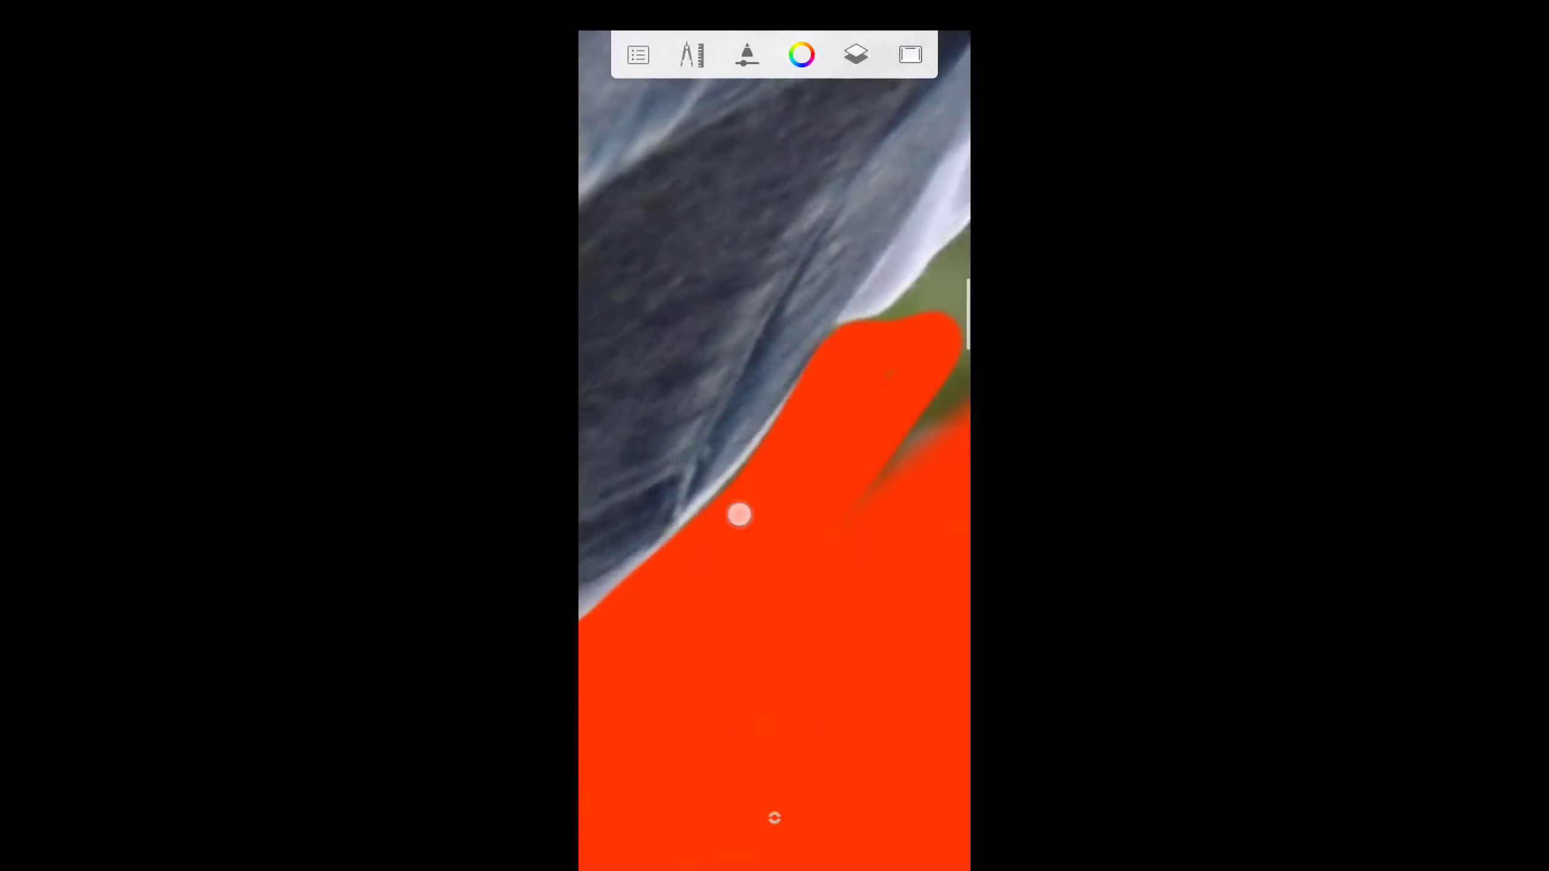
mouse_move(739, 514)
left_mouse_down()
mouse_move(851, 360)
mouse_move(826, 304)
mouse_move(944, 298)
mouse_move(802, 370)
mouse_move(885, 360)
mouse_move(846, 195)
left_mouse_up()
Erase the green background along the hair edge.
left_click_drag(909, 496, 690, 579)
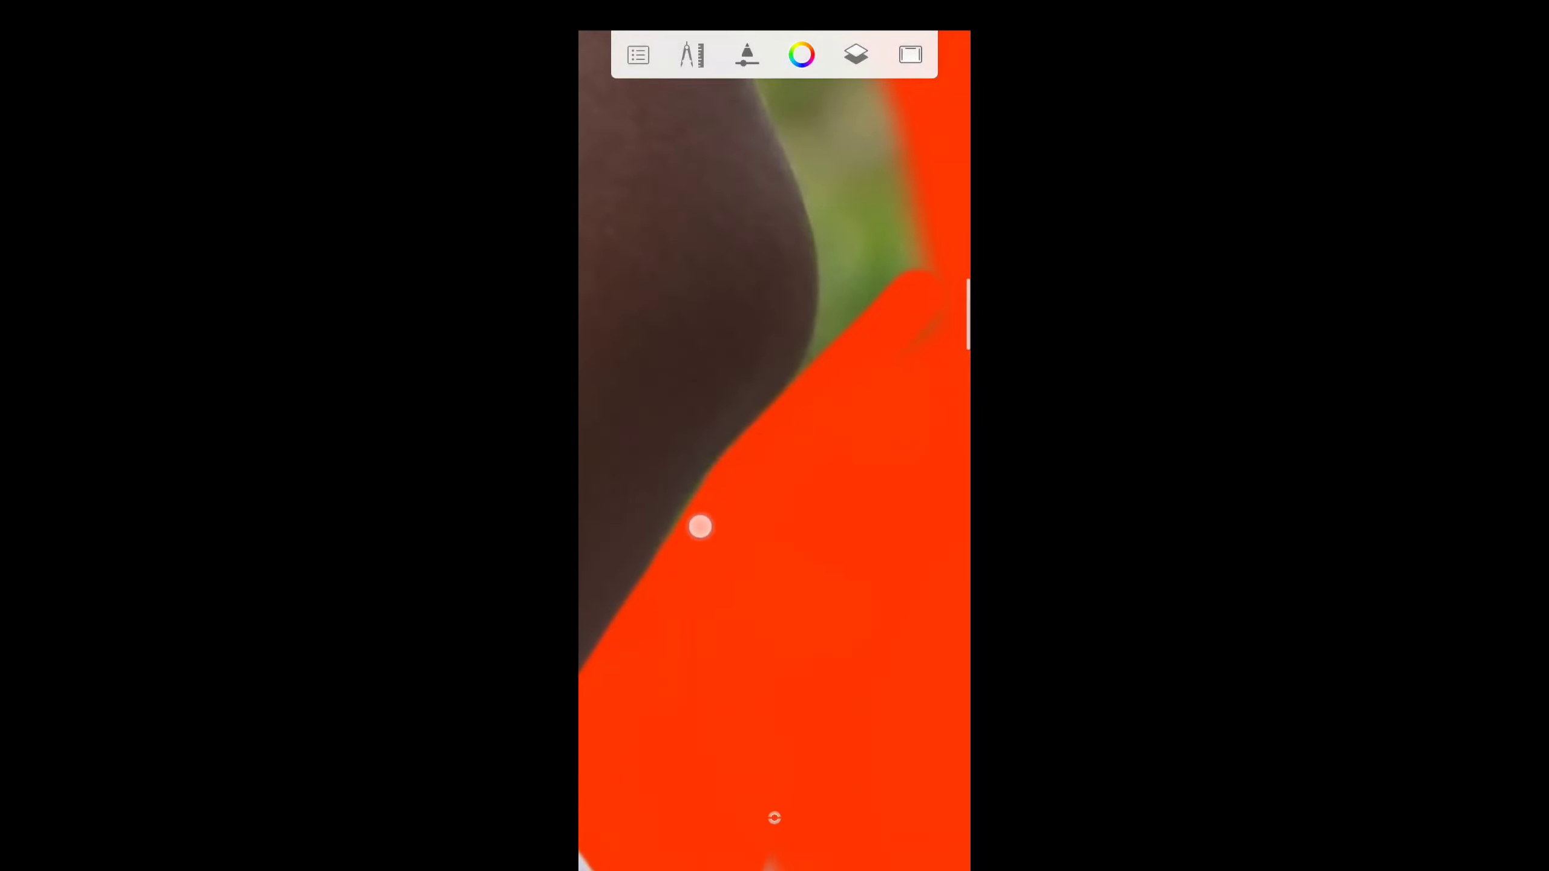
mouse_move(700, 525)
left_mouse_down()
mouse_move(740, 550)
mouse_move(700, 493)
left_mouse_up()
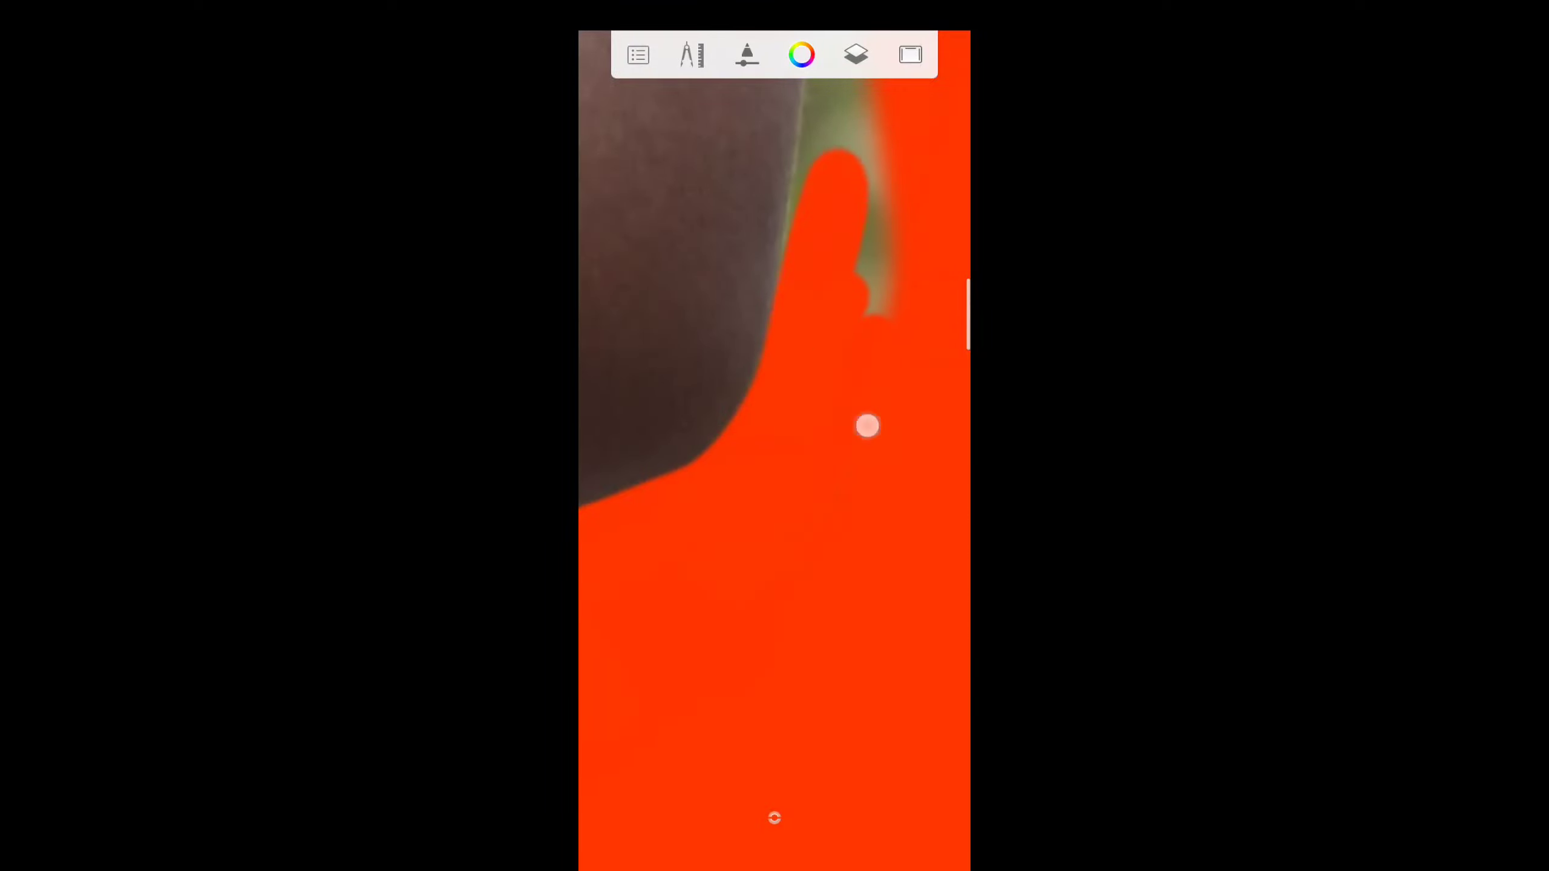
mouse_move(867, 426)
left_mouse_down()
mouse_move(854, 280)
mouse_move(764, 536)
mouse_move(723, 495)
mouse_move(764, 397)
mouse_move(705, 571)
mouse_move(684, 511)
left_mouse_up()
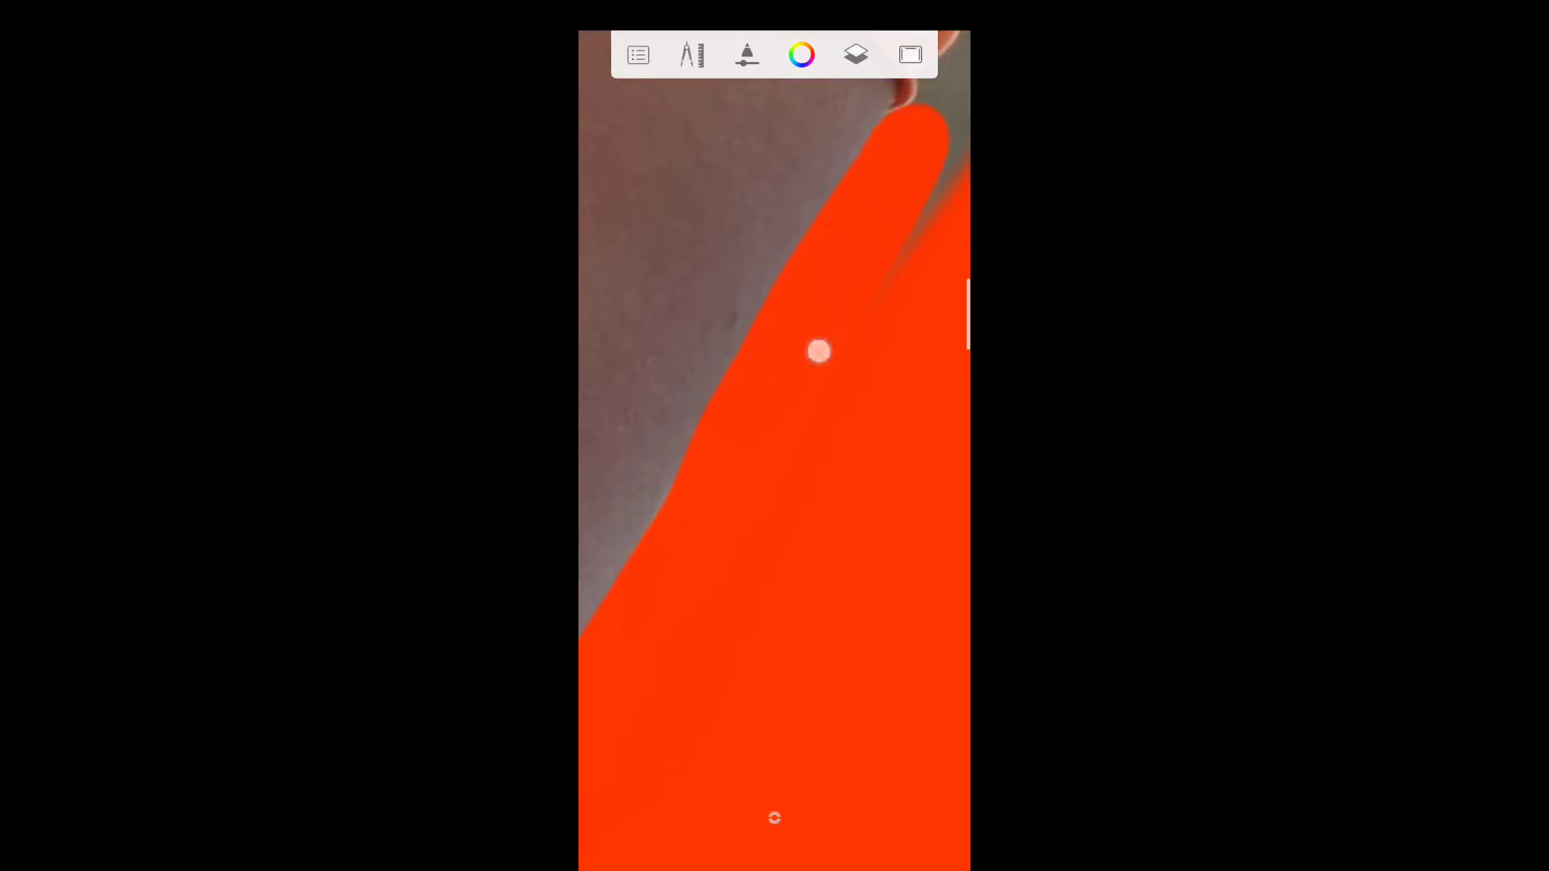
mouse_move(819, 351)
left_mouse_down()
mouse_move(716, 425)
mouse_move(744, 430)
mouse_move(781, 588)
left_mouse_up()
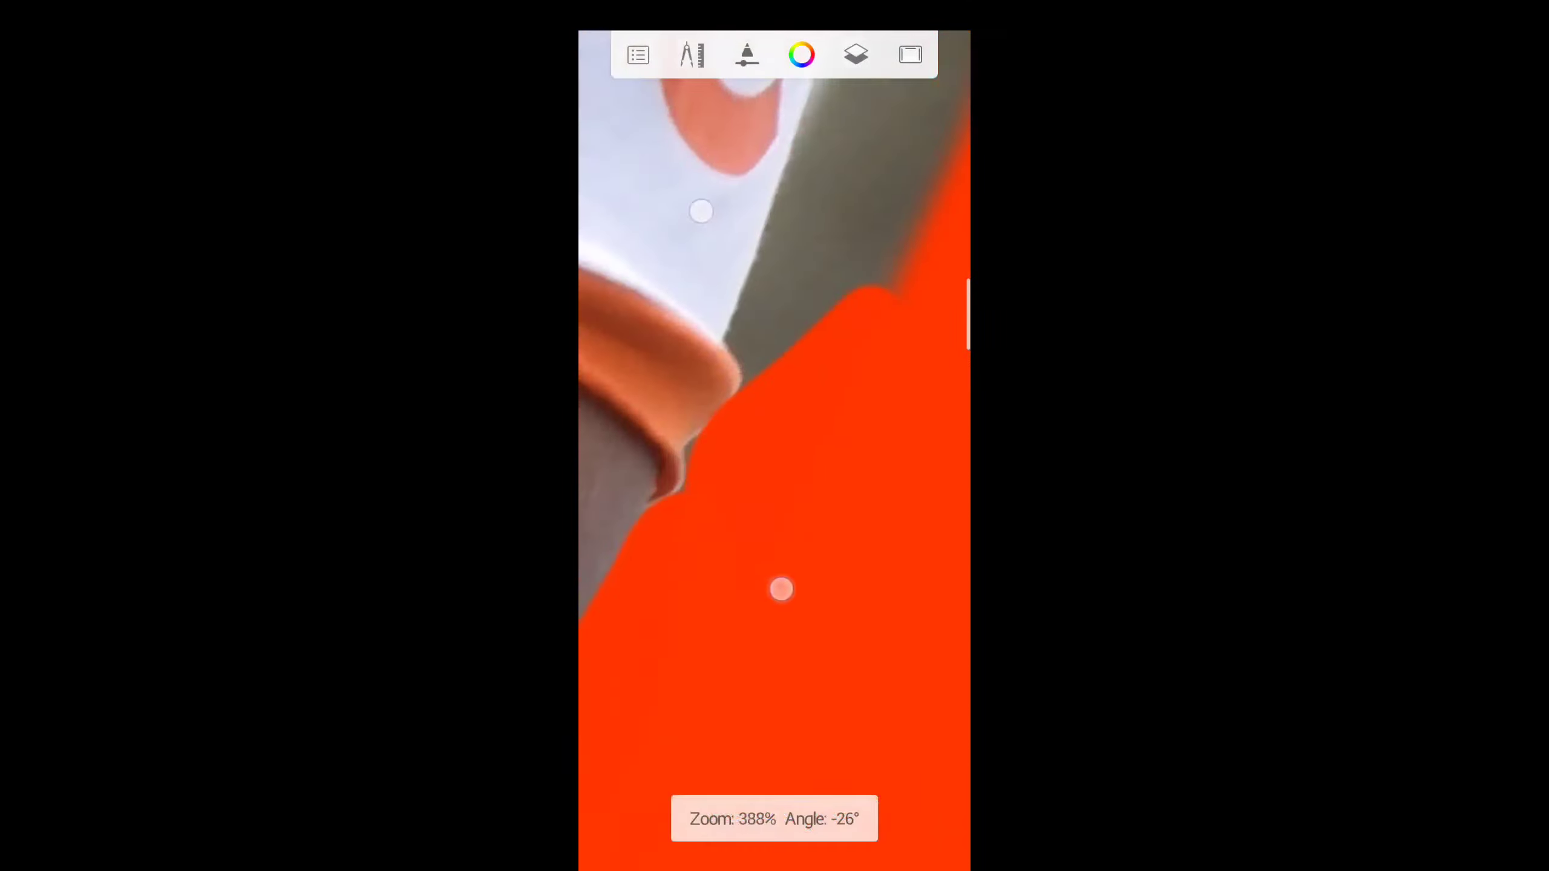
left_click_drag(740, 439, 698, 584)
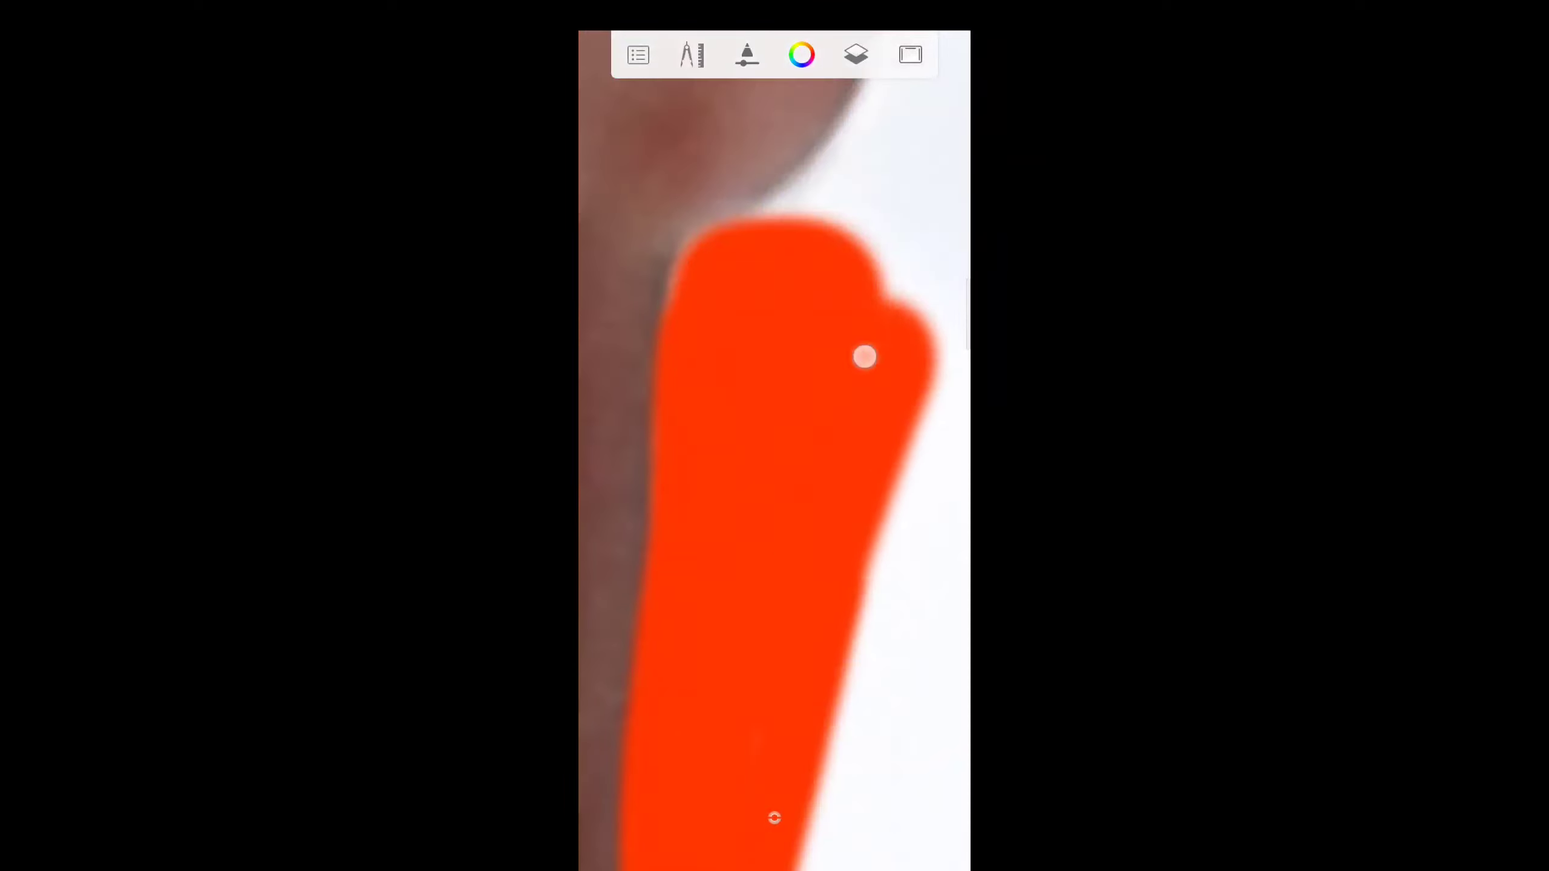
Erase the background beside the ear and up along the jawline.
mouse_move(864, 357)
left_mouse_down()
mouse_move(761, 356)
mouse_move(674, 442)
mouse_move(878, 324)
left_mouse_up()
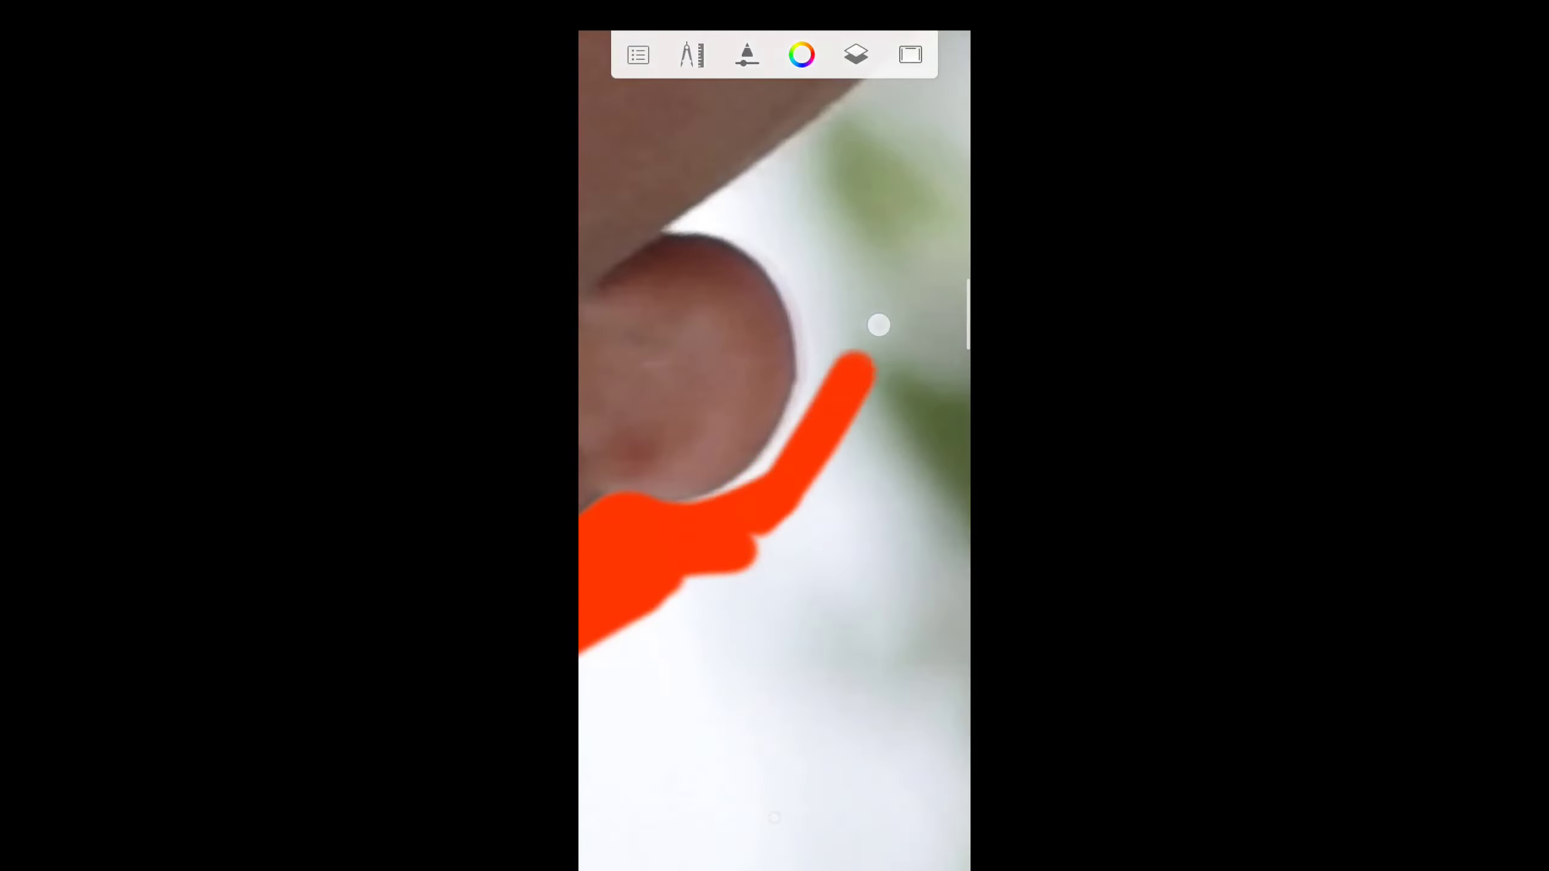
left_click_drag(831, 436, 736, 490)
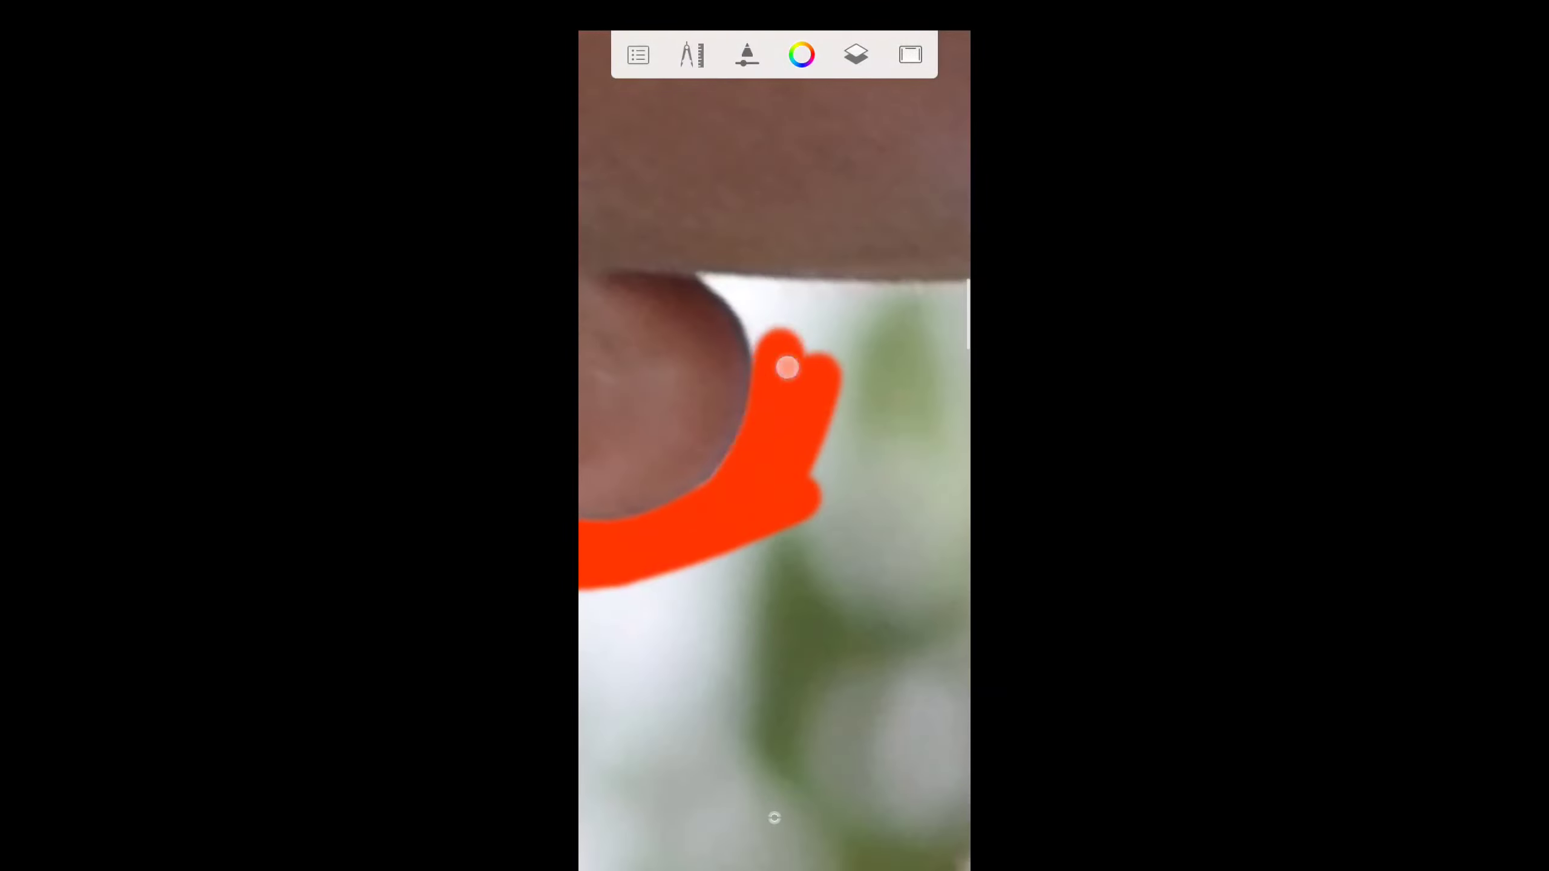
left_click_drag(787, 367, 864, 502)
left_click_drag(713, 433, 889, 269)
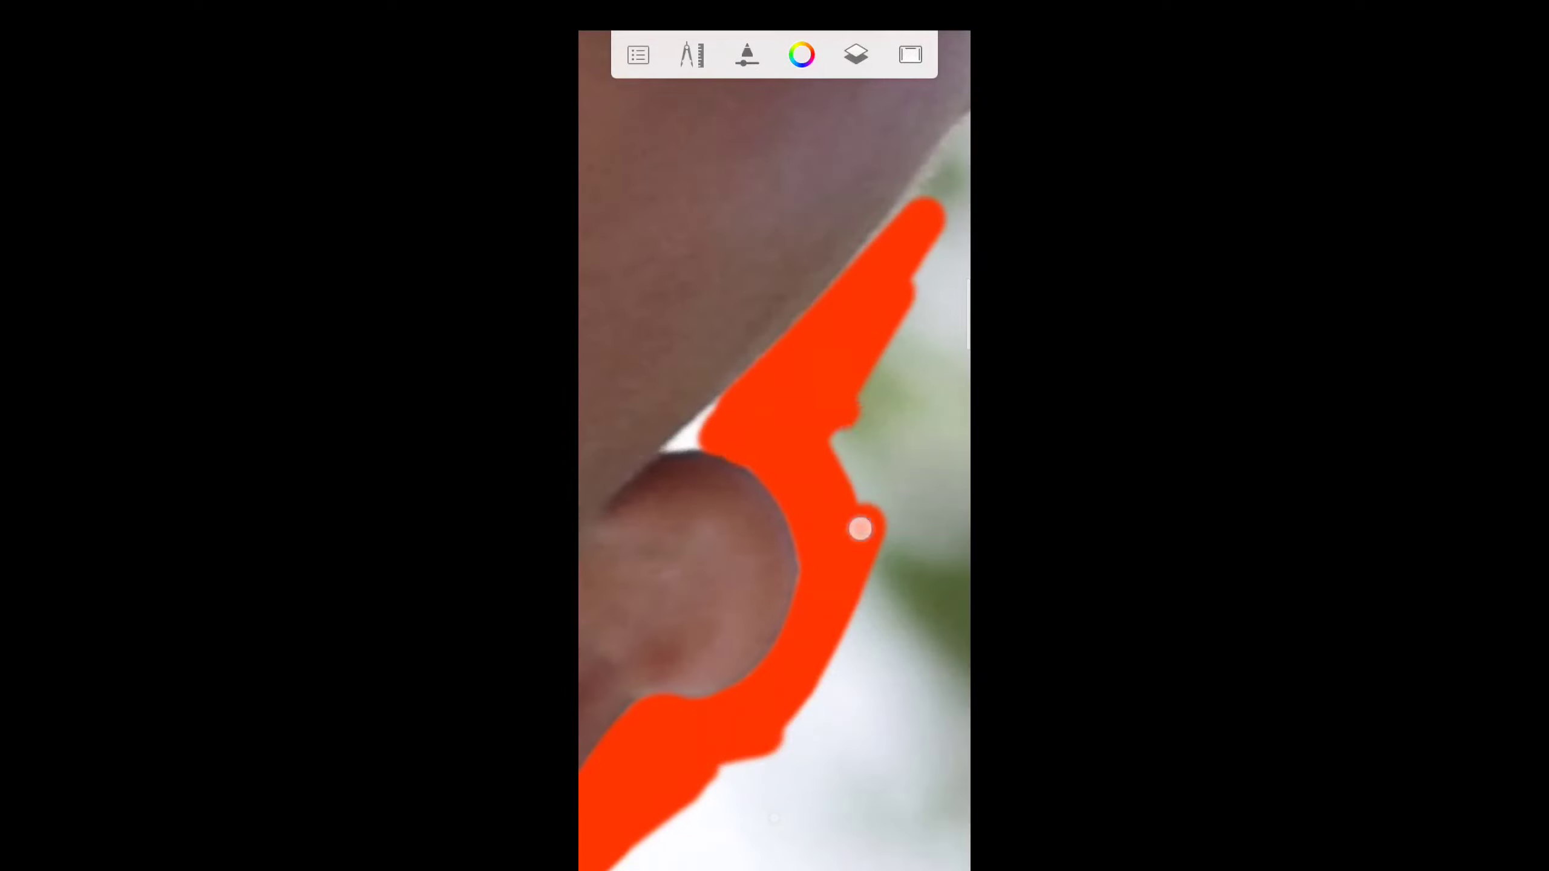
left_click_drag(860, 528, 830, 518)
left_click_drag(854, 390, 843, 194)
Erase the thin strips of background left in the narrow wedge and gap.
mouse_move(792, 321)
left_mouse_down()
mouse_move(771, 422)
mouse_move(785, 585)
left_mouse_up()
left_click_drag(741, 473, 654, 577)
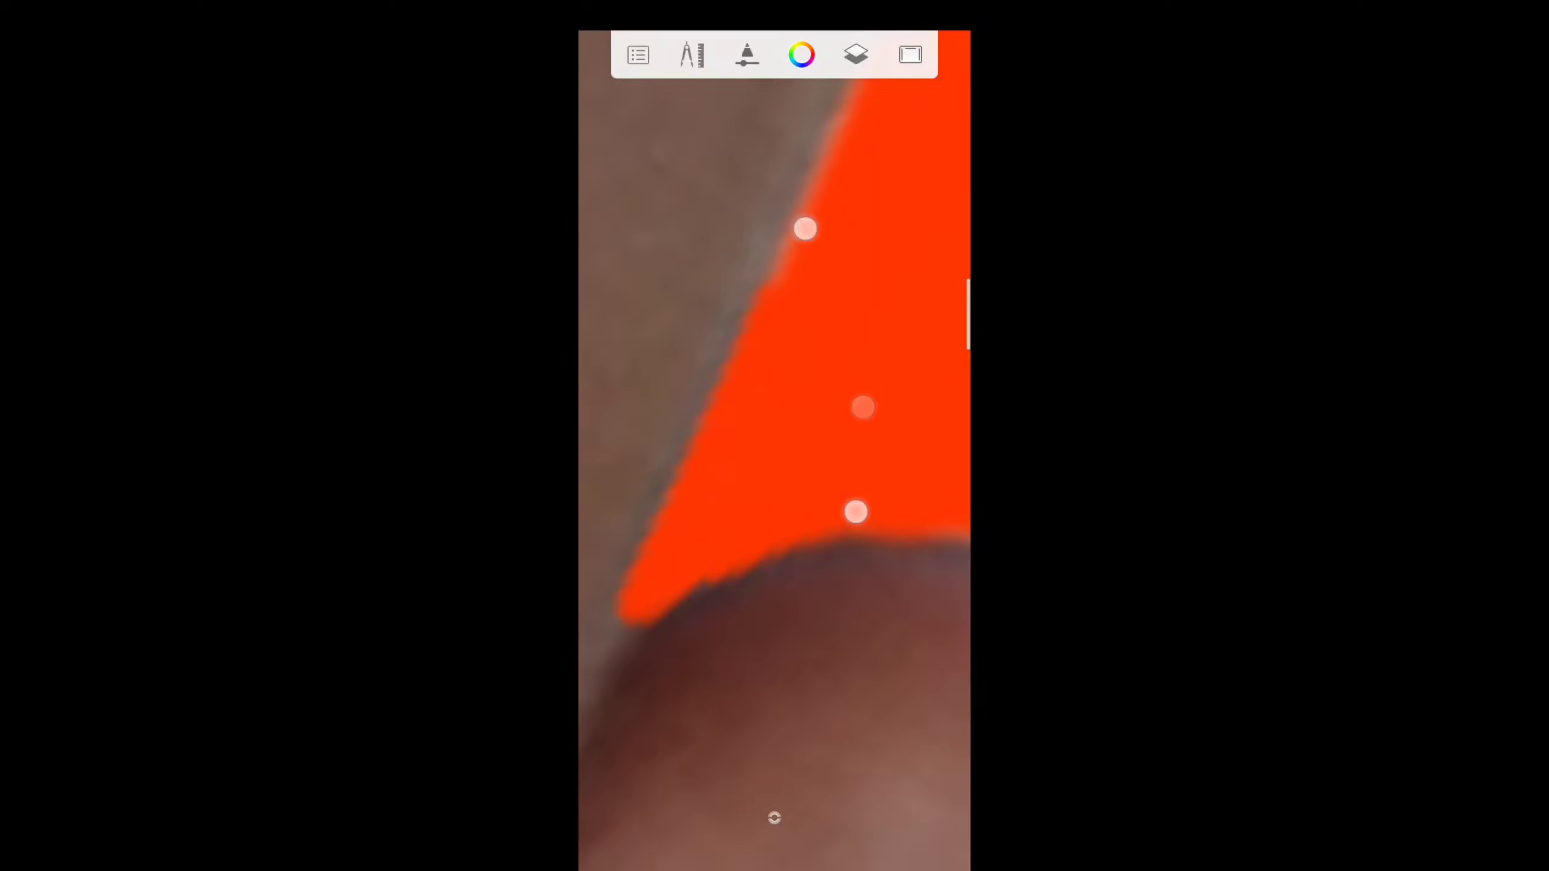
left_click_drag(856, 511, 795, 588)
left_click_drag(725, 428, 754, 345)
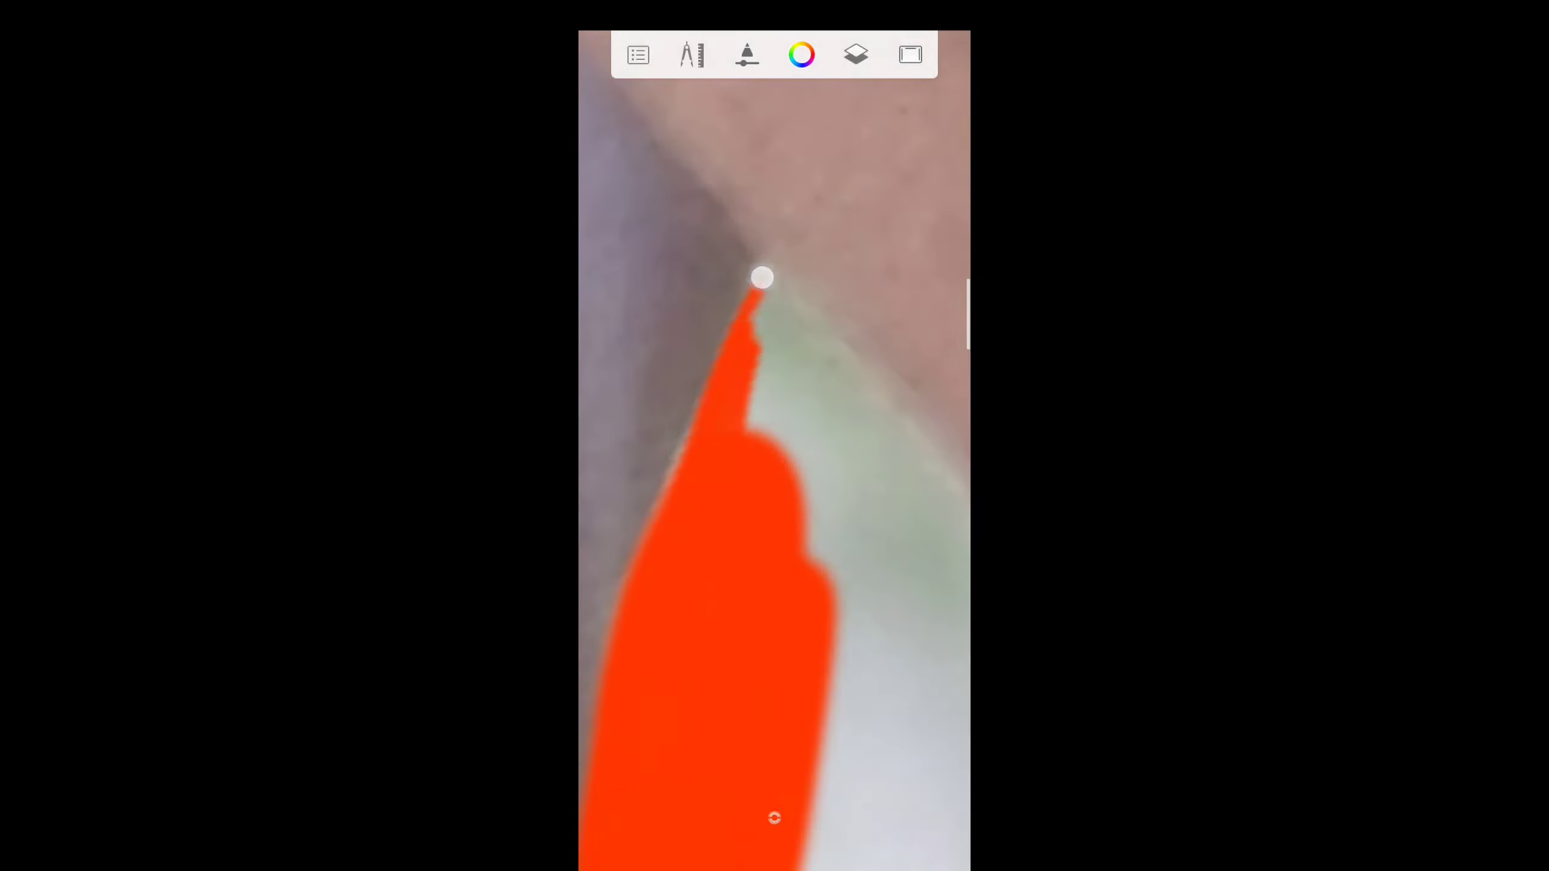
left_click_drag(793, 427, 812, 477)
left_click_drag(693, 515, 763, 338)
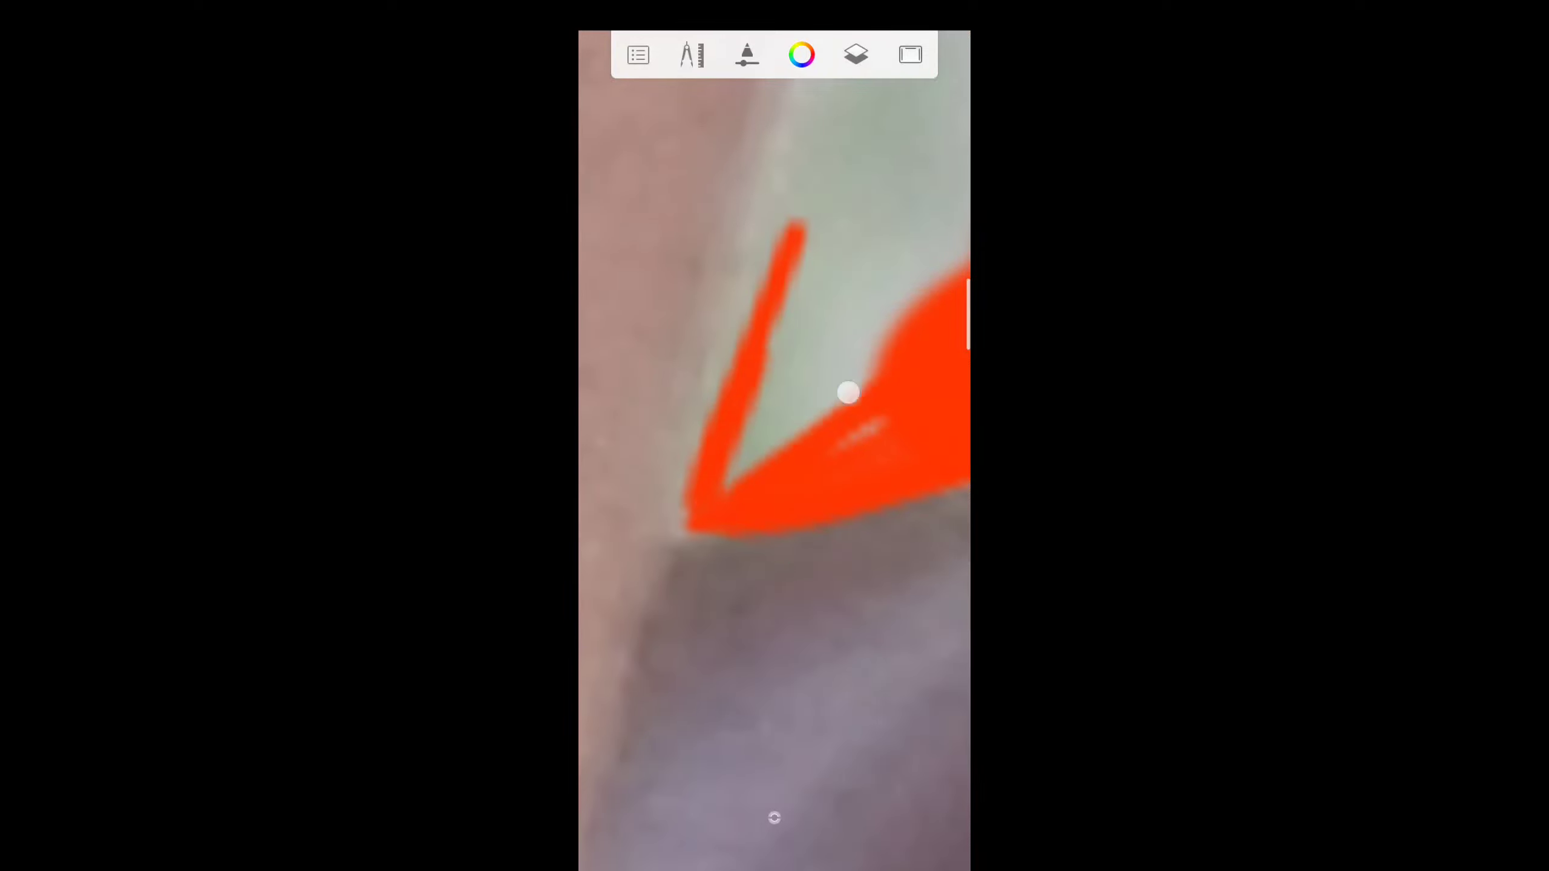
mouse_move(805, 391)
left_mouse_down()
mouse_move(706, 459)
mouse_move(878, 201)
mouse_move(788, 288)
left_mouse_up()
left_click_drag(754, 460, 799, 423)
Erase the background along the arm, upper arm and shoulder.
left_click(774, 818)
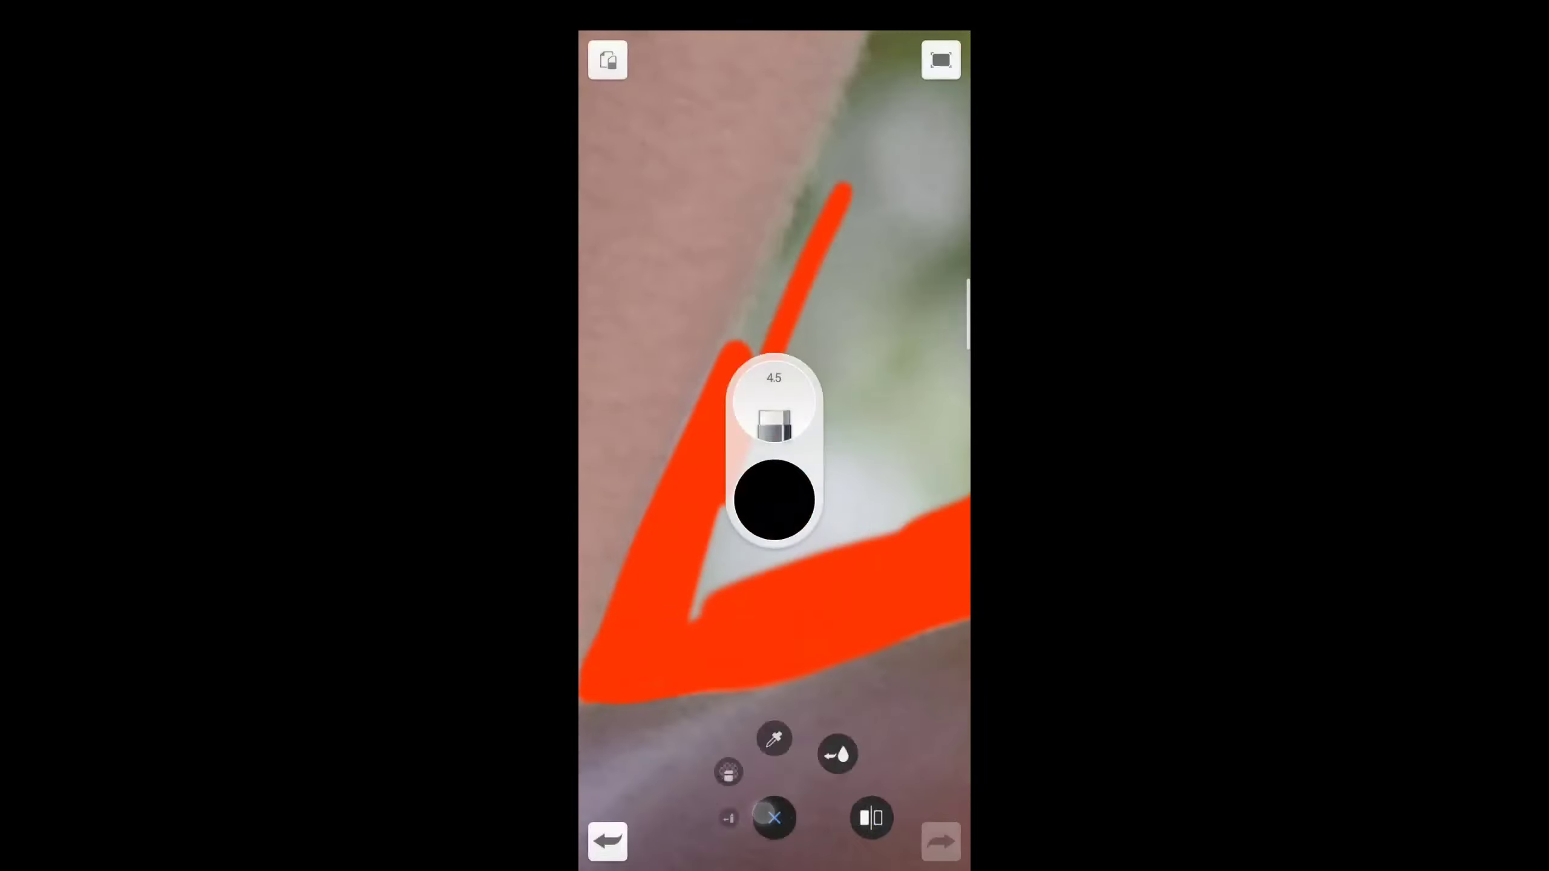
left_click_drag(847, 308, 788, 246)
mouse_move(732, 518)
left_mouse_down()
mouse_move(847, 158)
mouse_move(788, 394)
mouse_move(841, 484)
mouse_move(719, 408)
mouse_move(763, 423)
left_mouse_up()
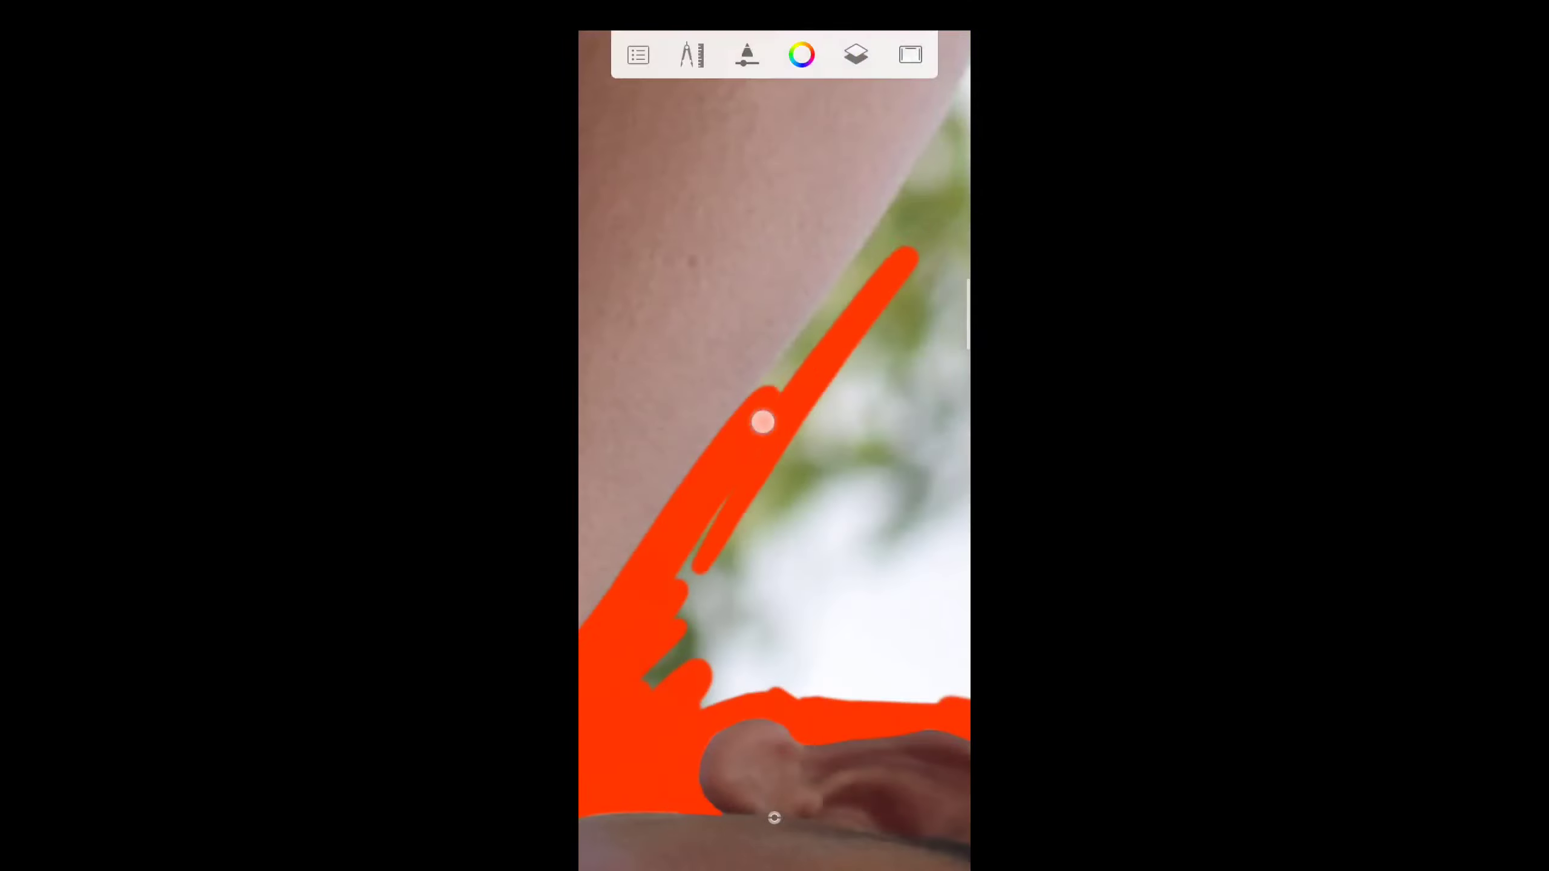
mouse_move(651, 697)
left_mouse_down()
mouse_move(810, 482)
mouse_move(805, 367)
left_mouse_up()
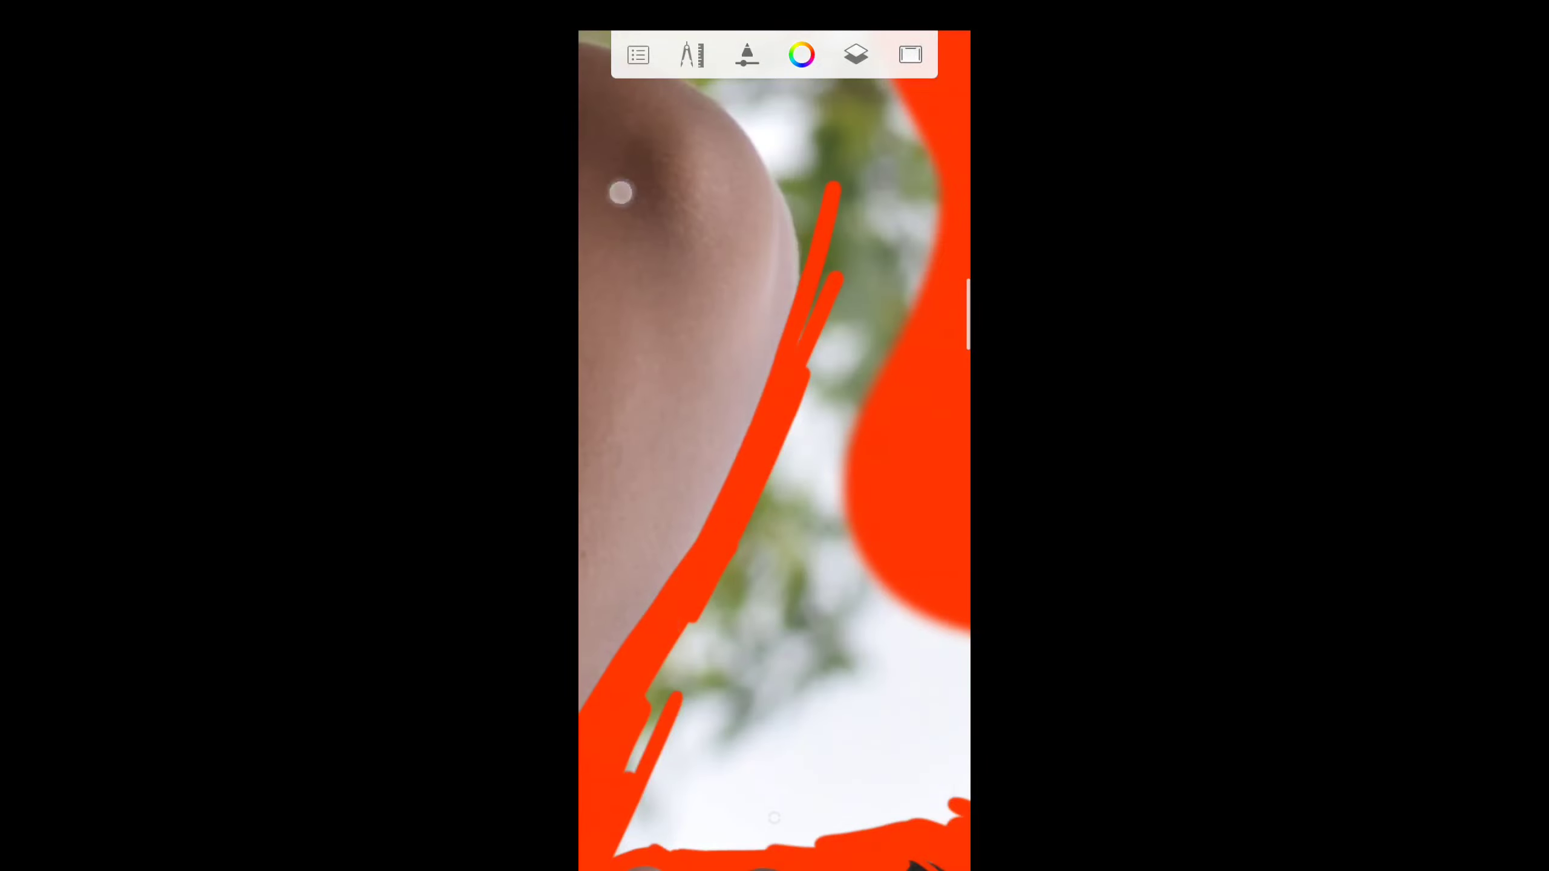
mouse_move(621, 193)
left_mouse_down()
mouse_move(753, 248)
mouse_move(722, 338)
left_mouse_up()
mouse_move(852, 373)
left_mouse_down()
mouse_move(764, 349)
mouse_move(833, 294)
mouse_move(716, 221)
mouse_move(771, 523)
mouse_move(758, 547)
mouse_move(878, 491)
mouse_move(858, 450)
mouse_move(881, 489)
mouse_move(799, 460)
mouse_move(840, 561)
mouse_move(718, 525)
left_mouse_up()
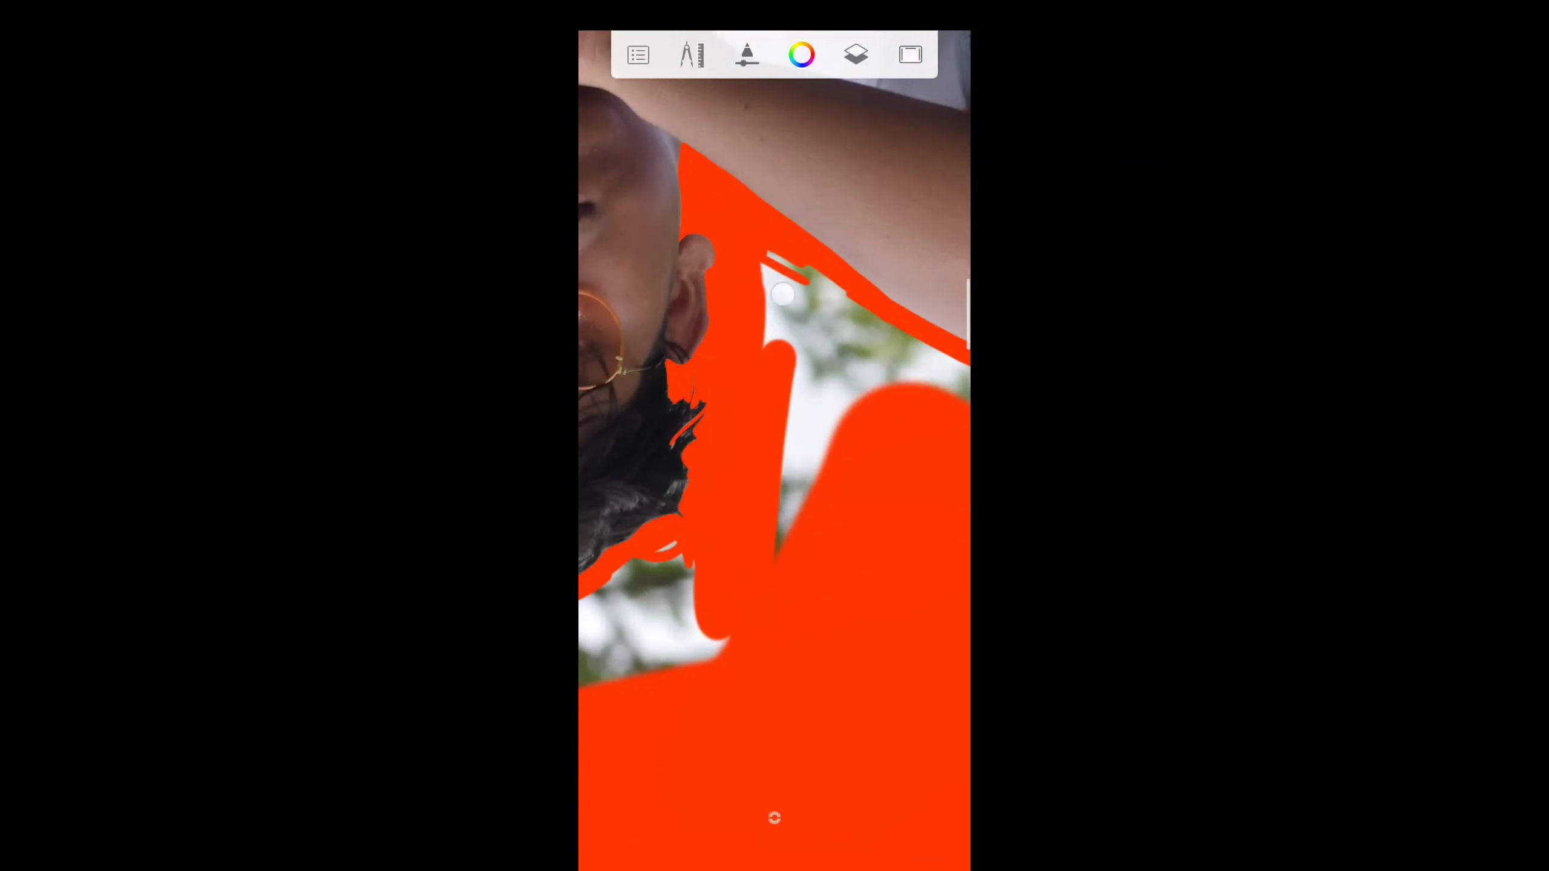
Erase the background below the ear and the white strip along the shirt, then zoom out fully.
left_click_drag(783, 294, 696, 427)
left_click_drag(806, 413, 874, 312)
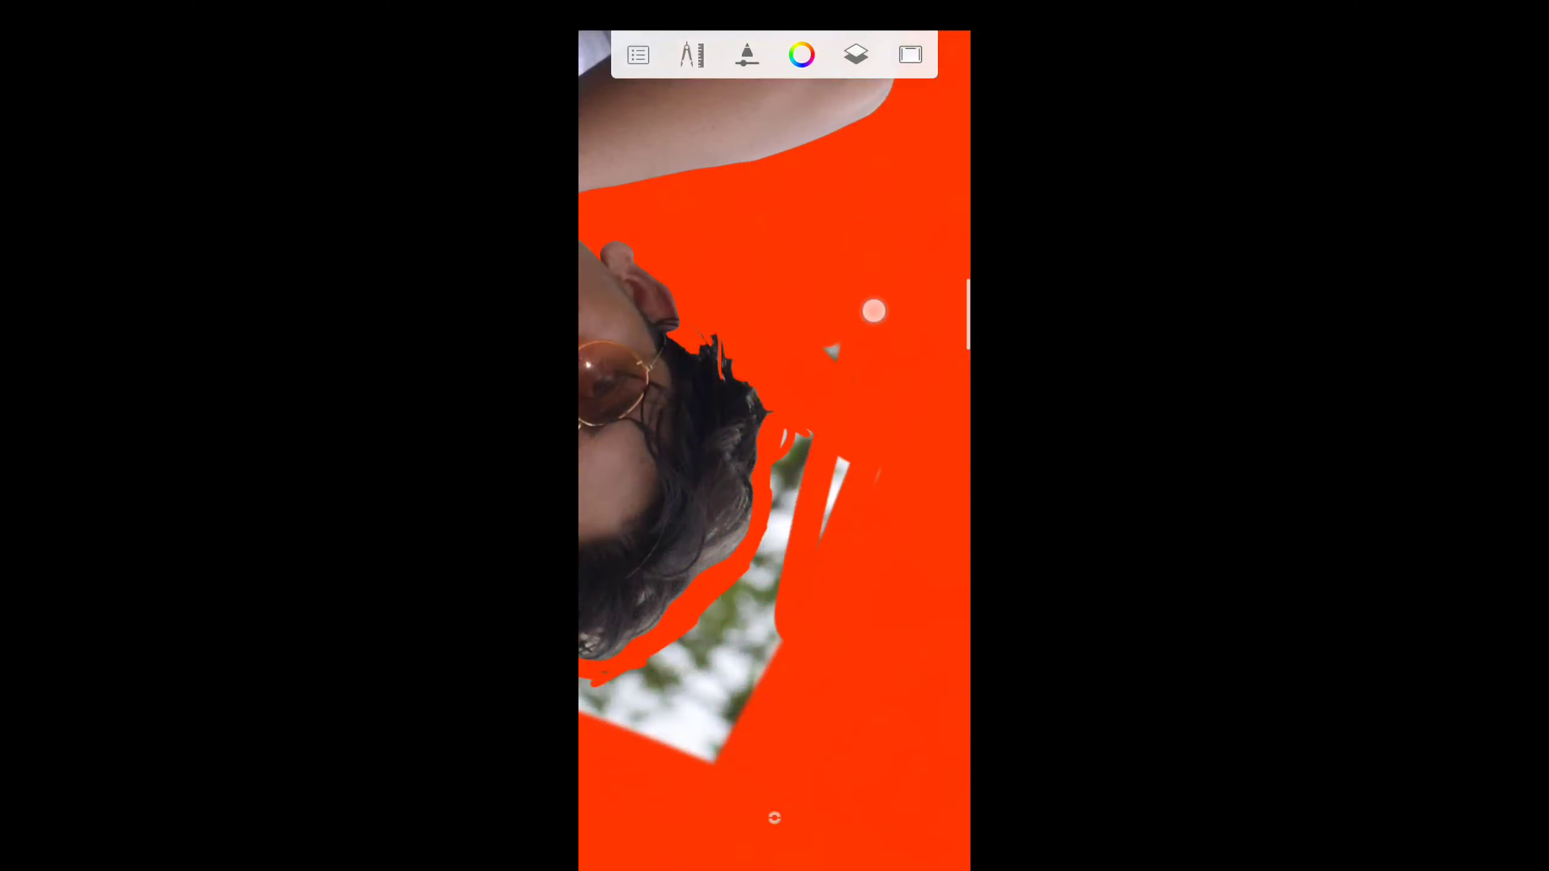
left_click_drag(791, 668, 781, 552)
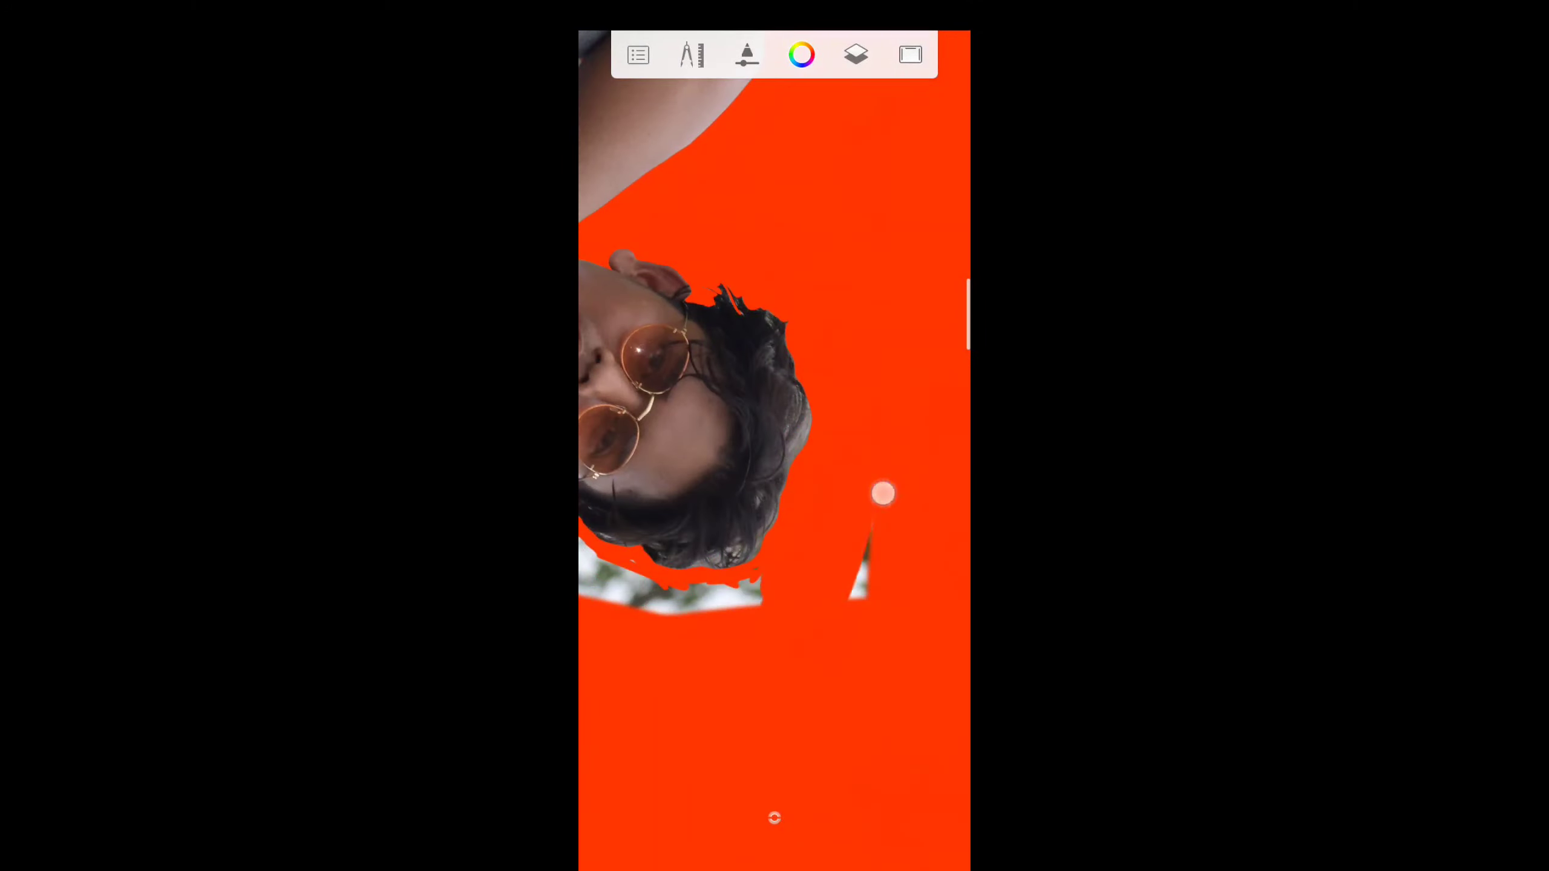
mouse_move(883, 493)
left_mouse_down()
mouse_move(955, 470)
mouse_move(873, 478)
left_mouse_up()
mouse_move(914, 425)
left_mouse_down()
mouse_move(775, 588)
mouse_move(839, 441)
left_mouse_up()
left_click_drag(892, 293, 805, 464)
left_click_drag(774, 378, 756, 638)
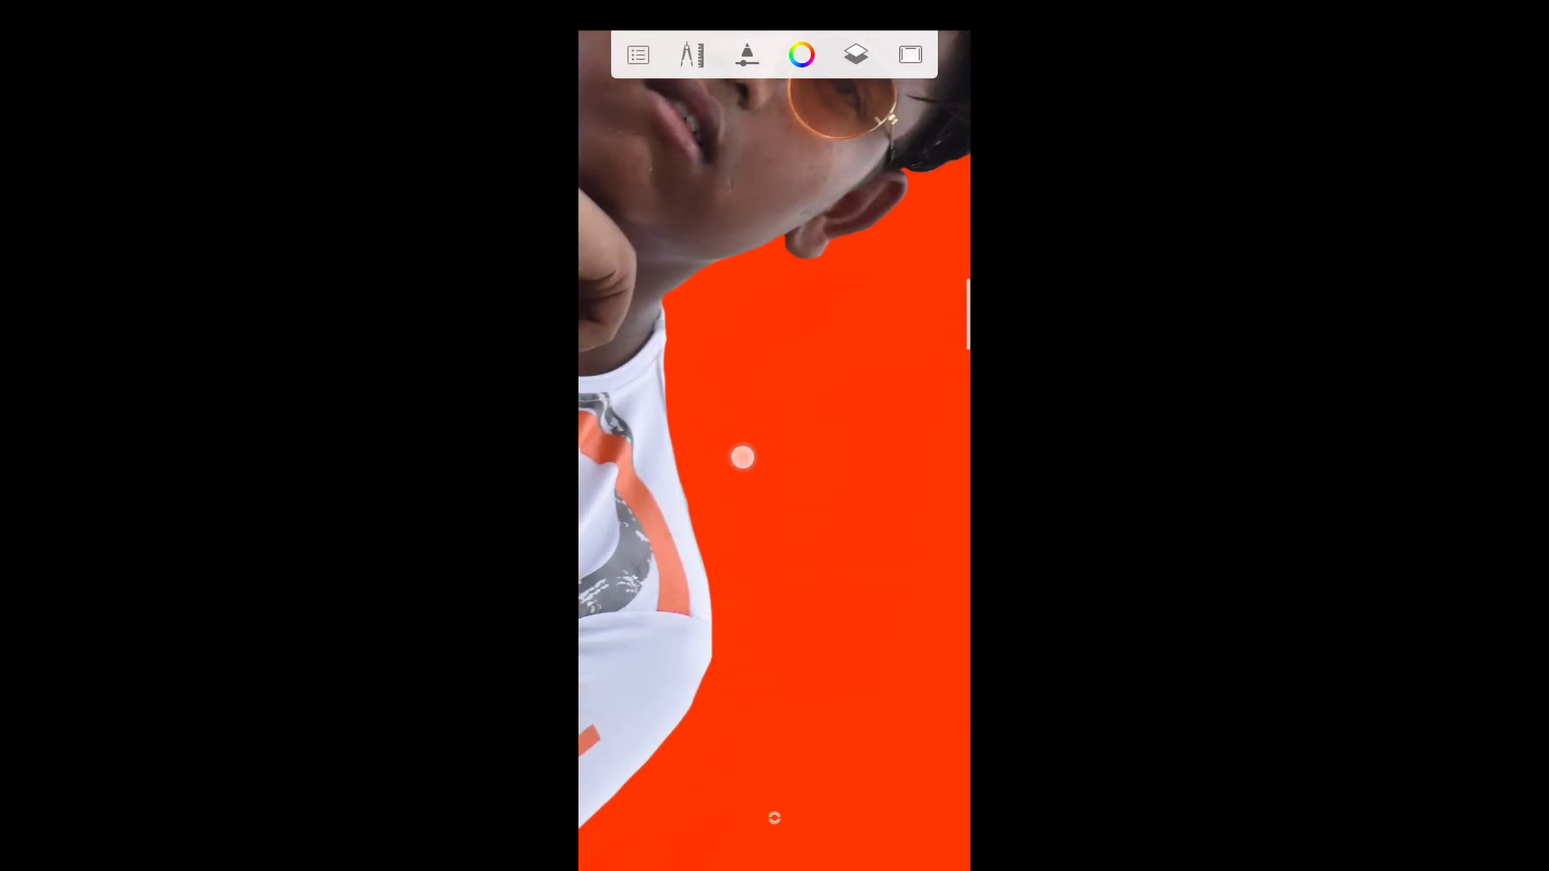
mouse_move(743, 457)
left_mouse_down()
mouse_move(733, 314)
mouse_move(714, 486)
left_mouse_up()
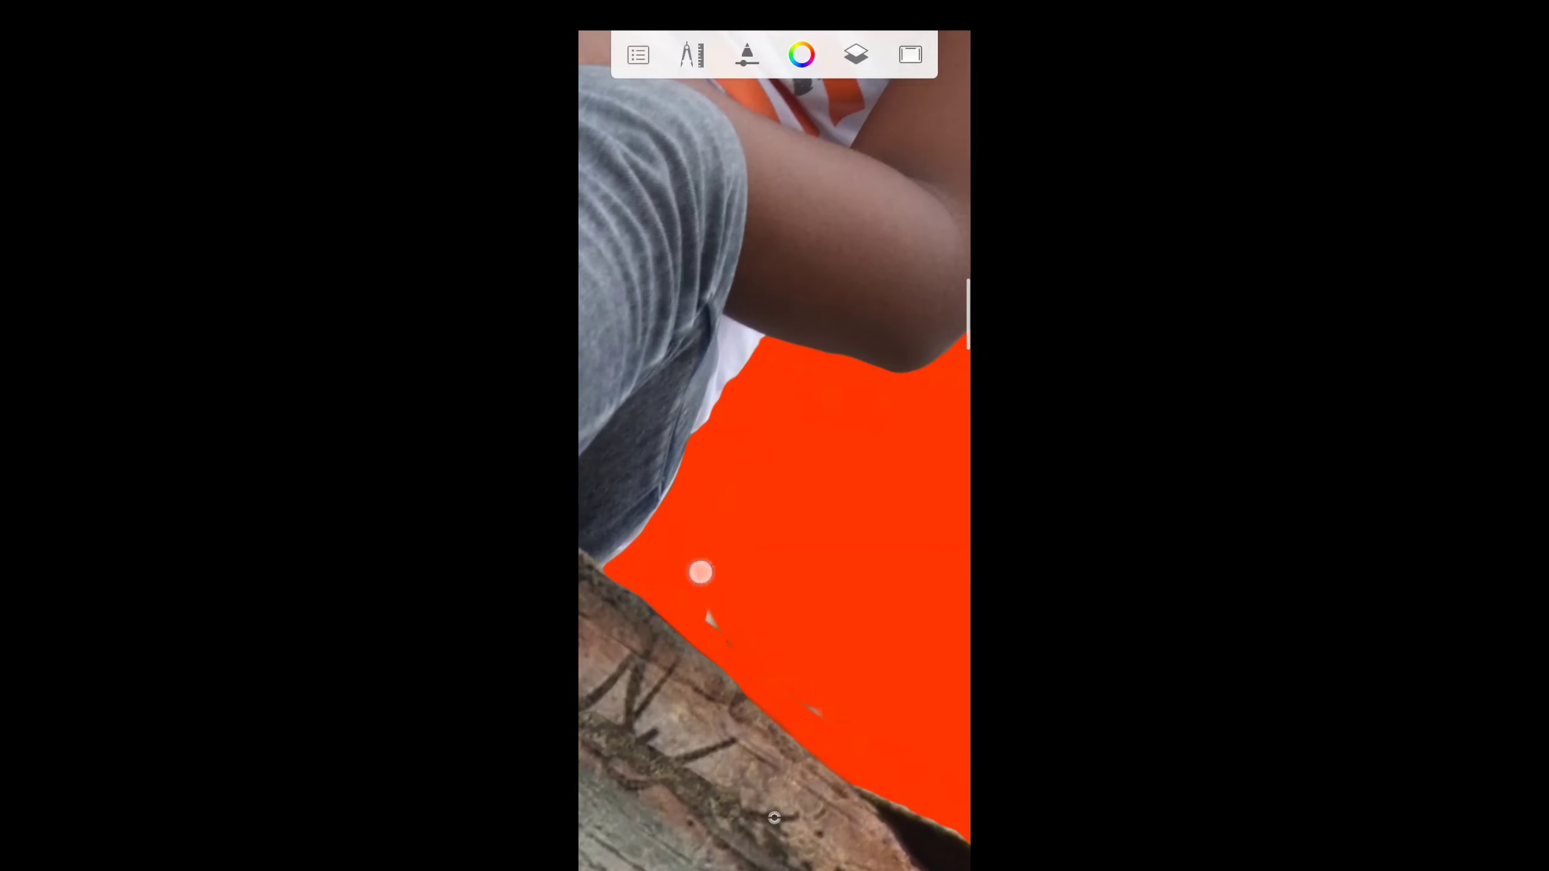
mouse_move(774, 818)
left_mouse_down()
mouse_move(854, 542)
mouse_move(795, 640)
mouse_move(805, 688)
left_mouse_up()
Hide the red Background layer.
left_click(855, 54)
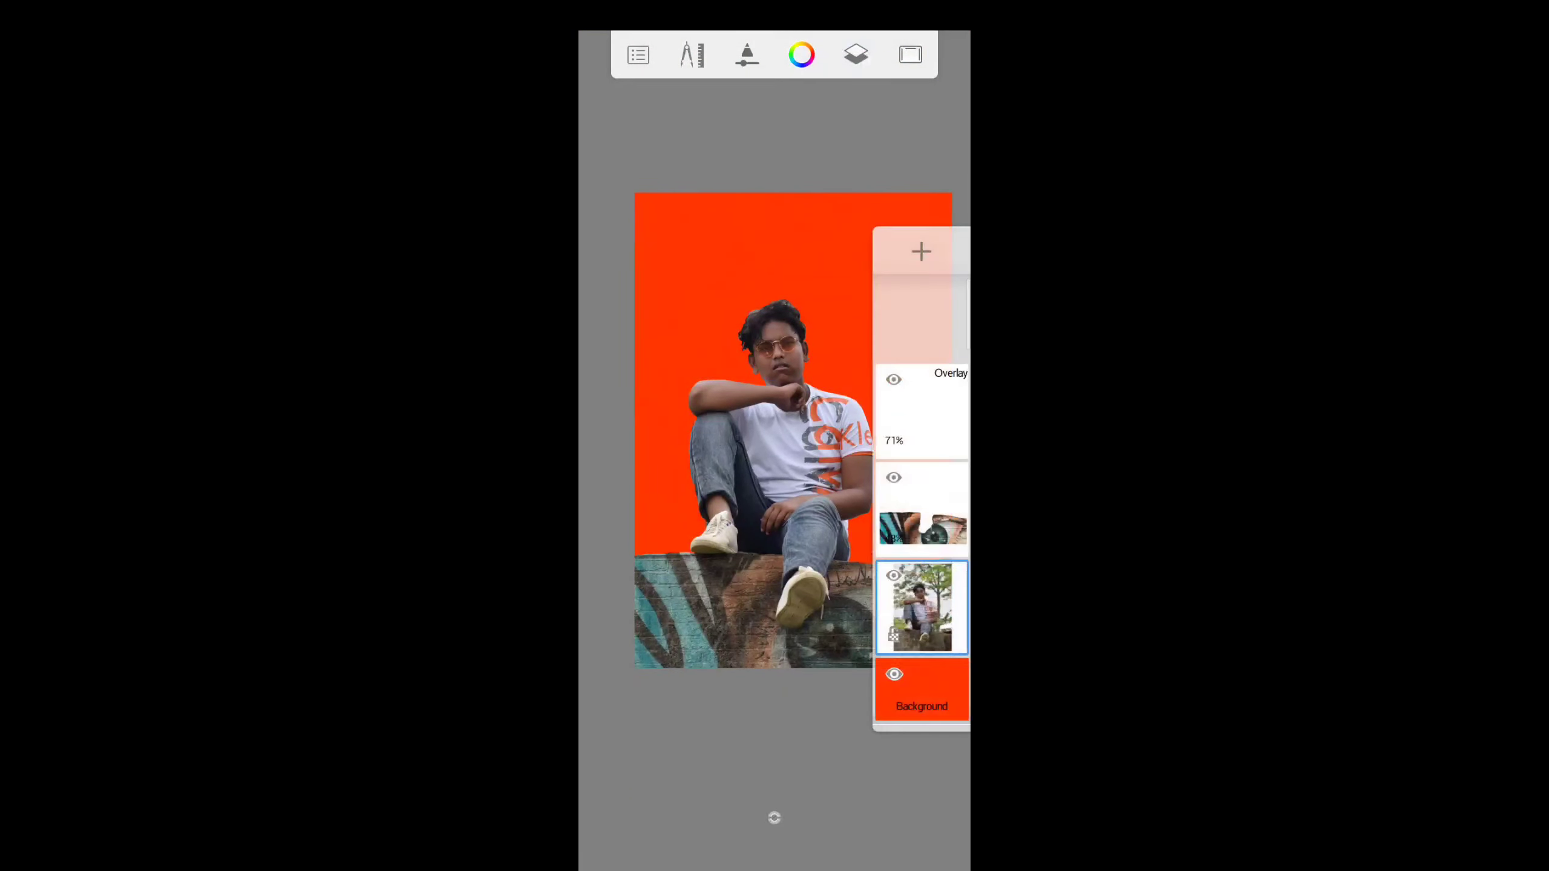
left_click(912, 672)
left_click(770, 832)
left_click(894, 674)
left_click(887, 797)
left_click_drag(795, 706, 781, 696)
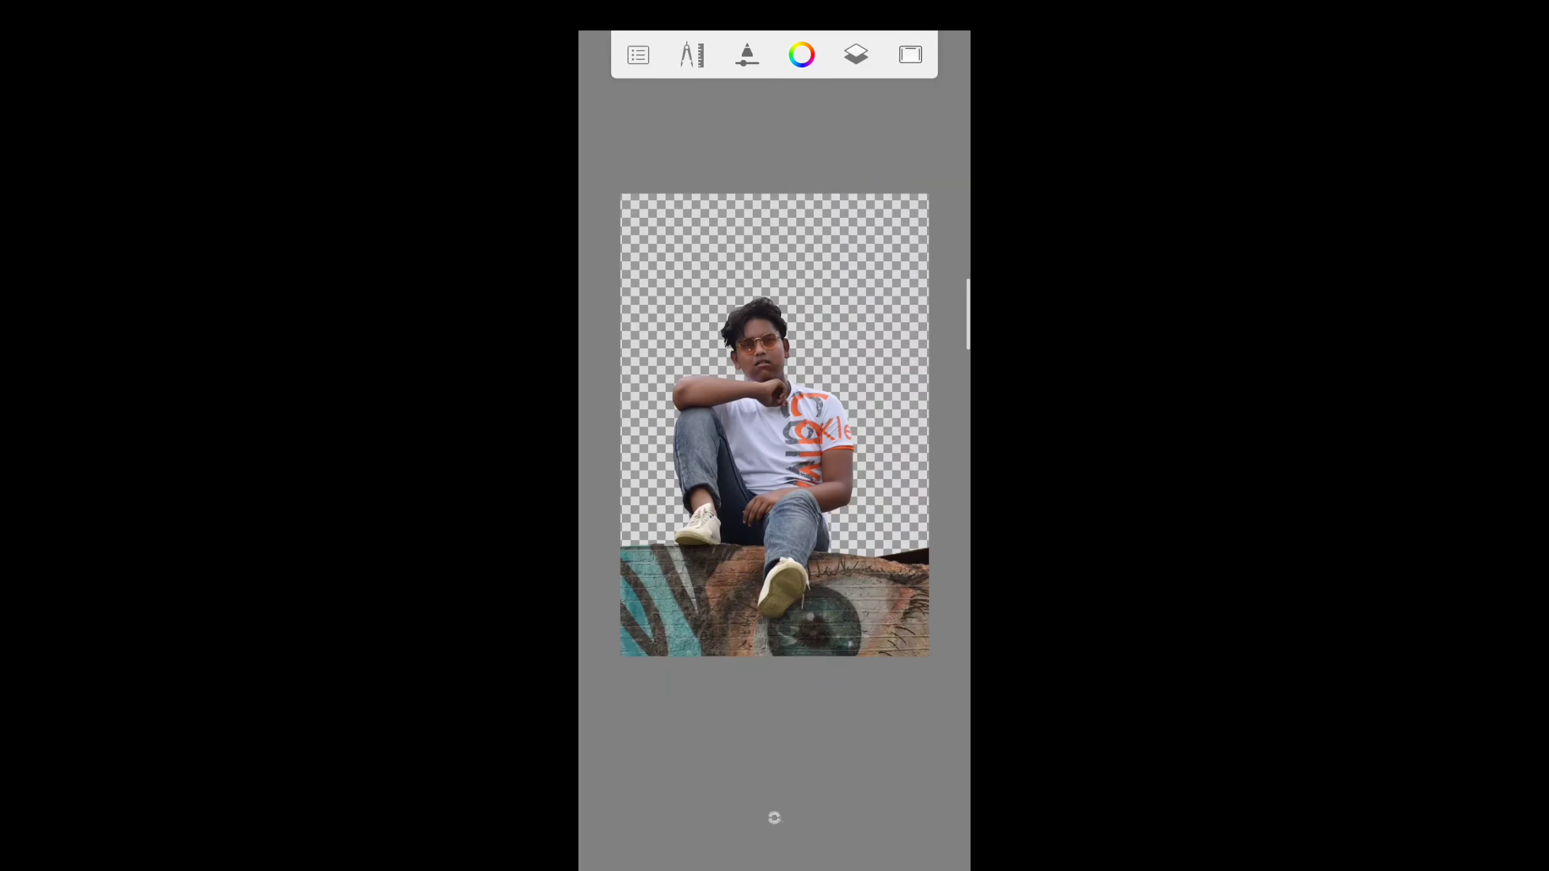
Import the hot-air-balloon sunset photo as a new layer, scaled to about 136%.
left_click(770, 269)
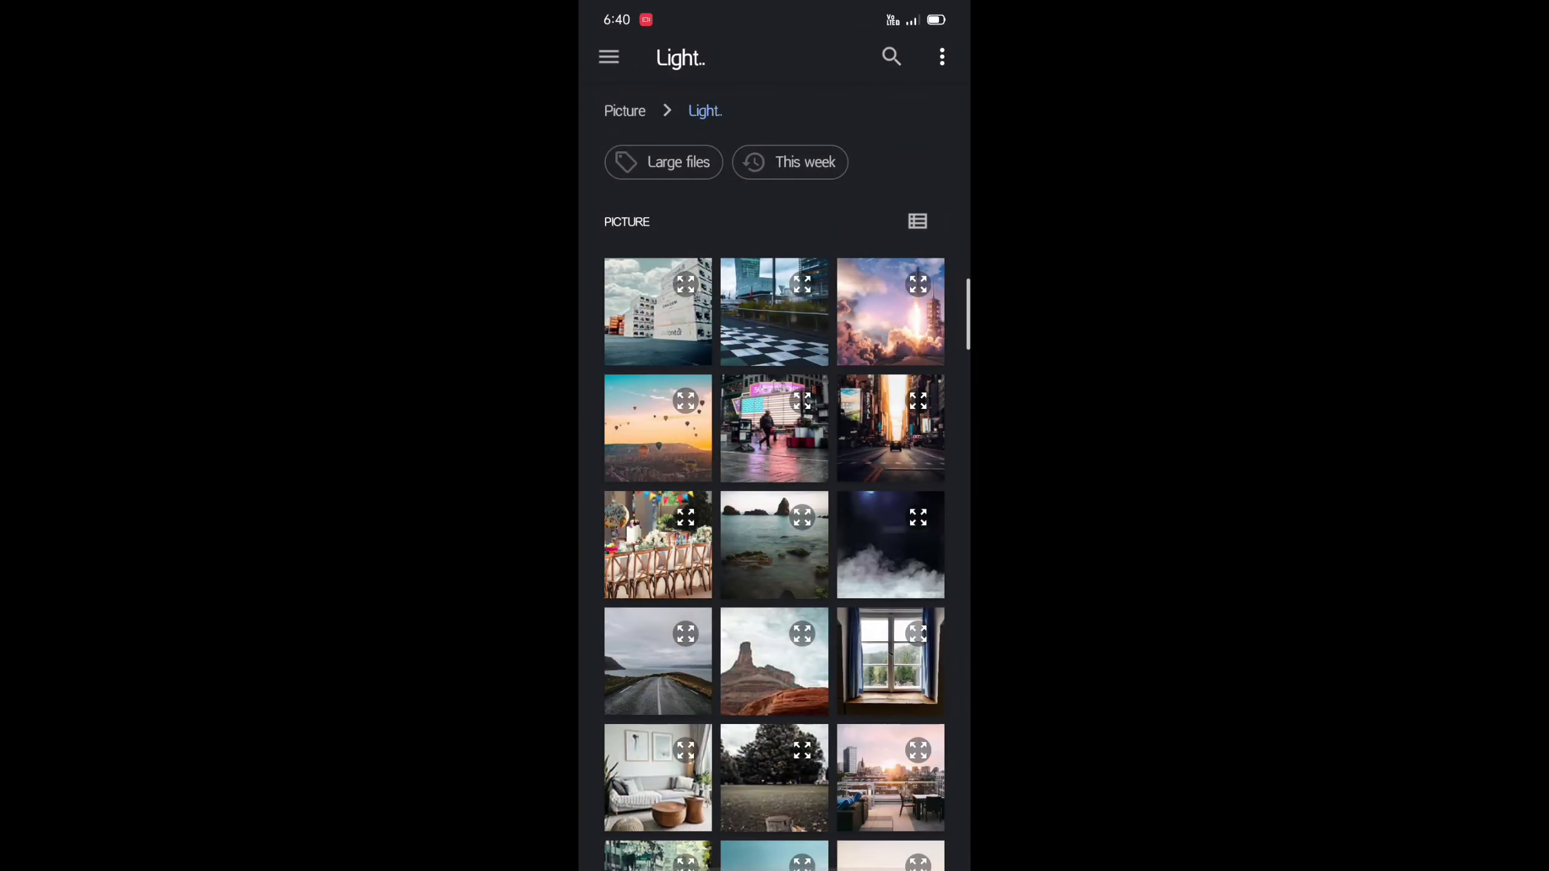
left_click(685, 450)
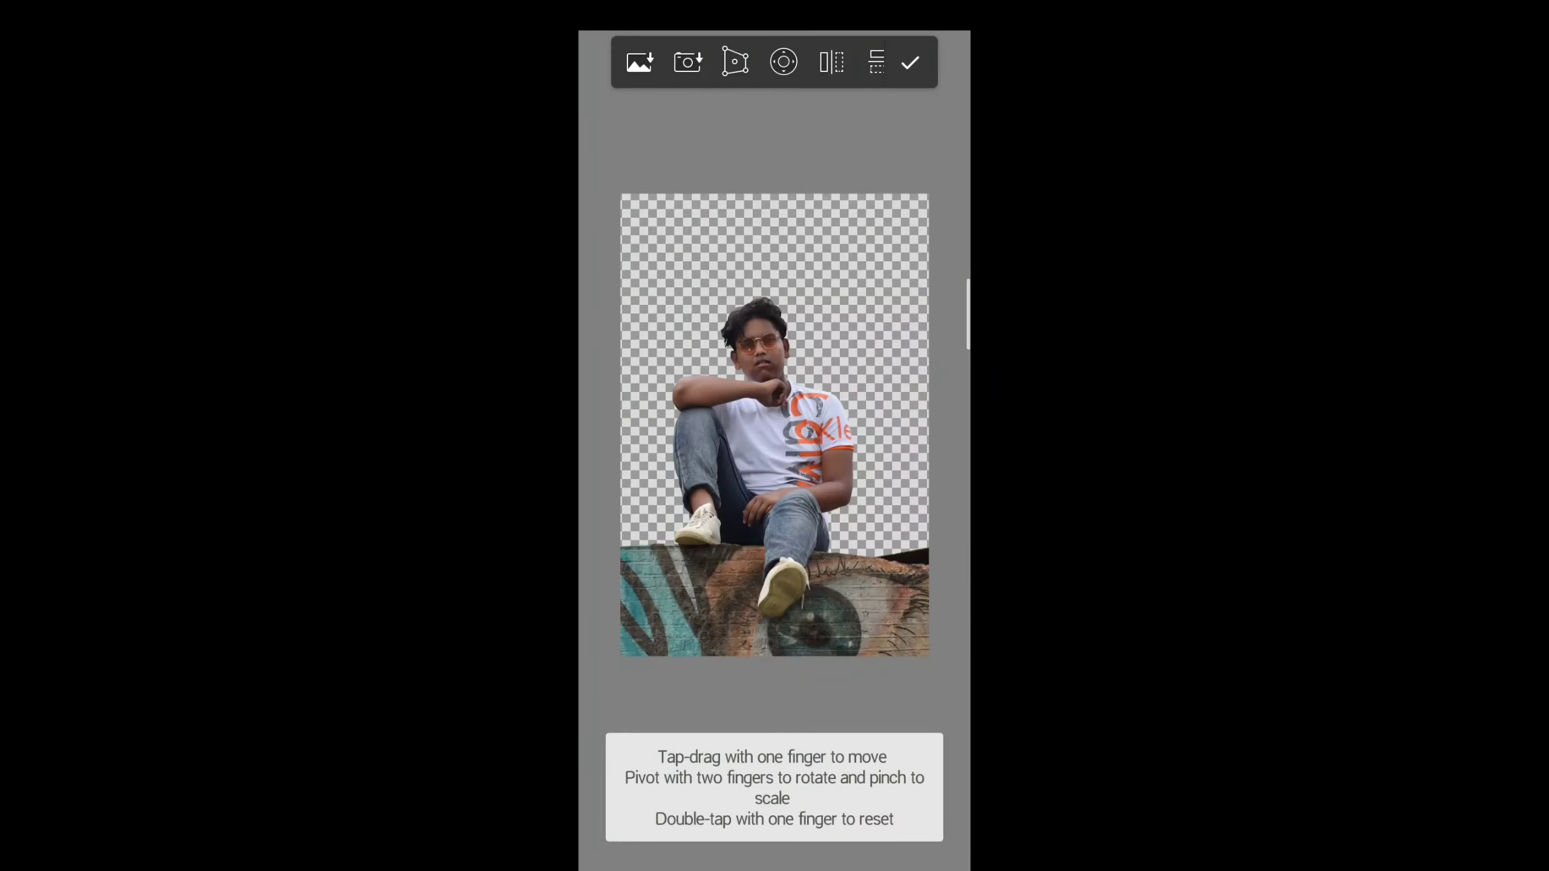
left_click_drag(813, 300, 842, 190)
left_click(910, 62)
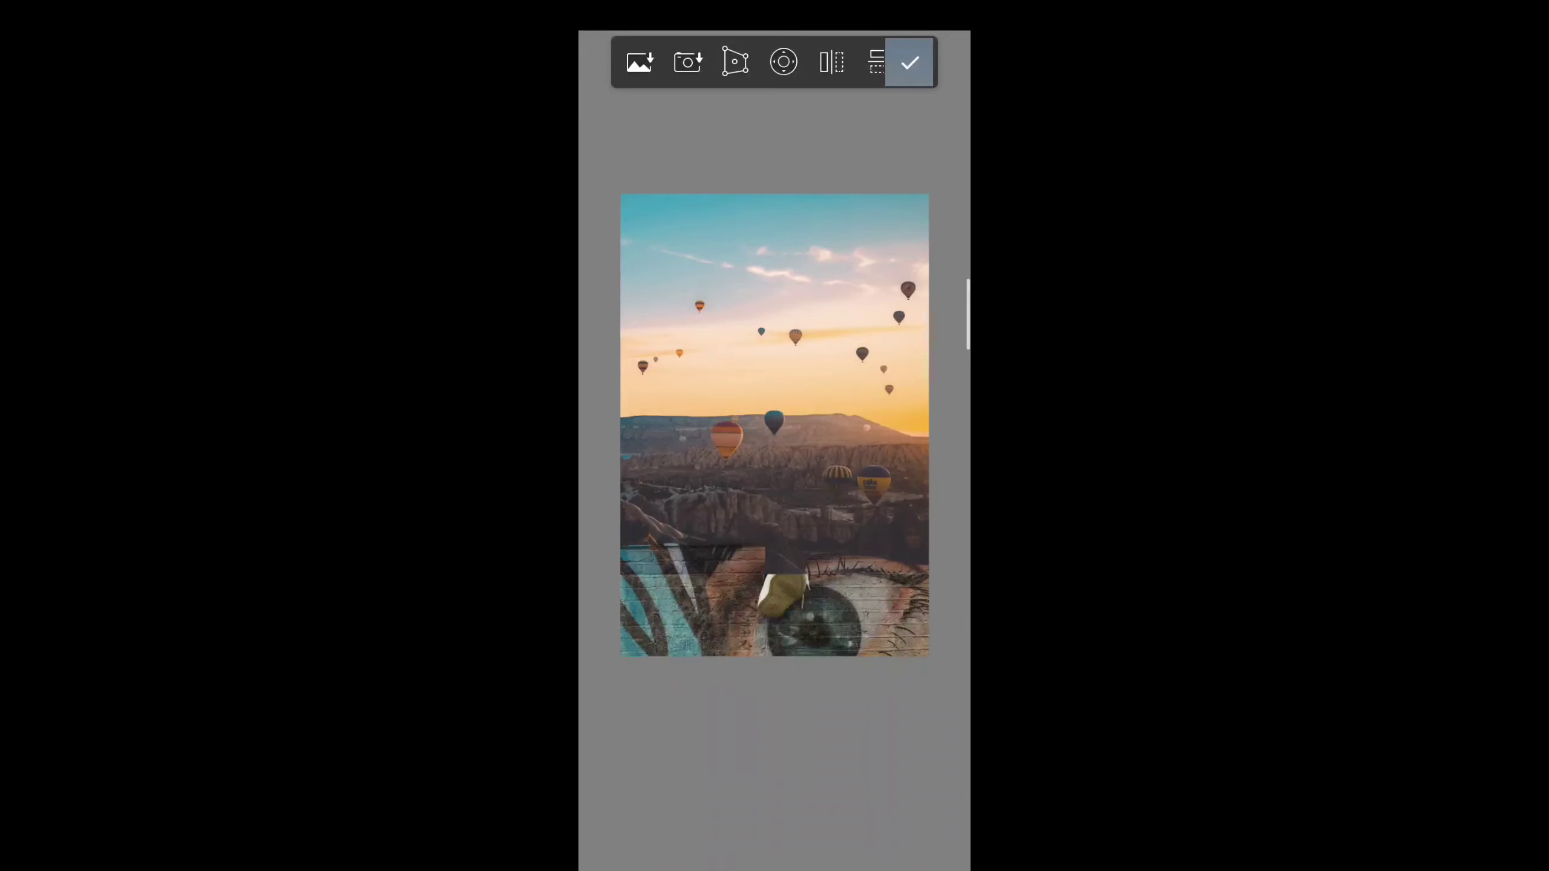
left_click(856, 54)
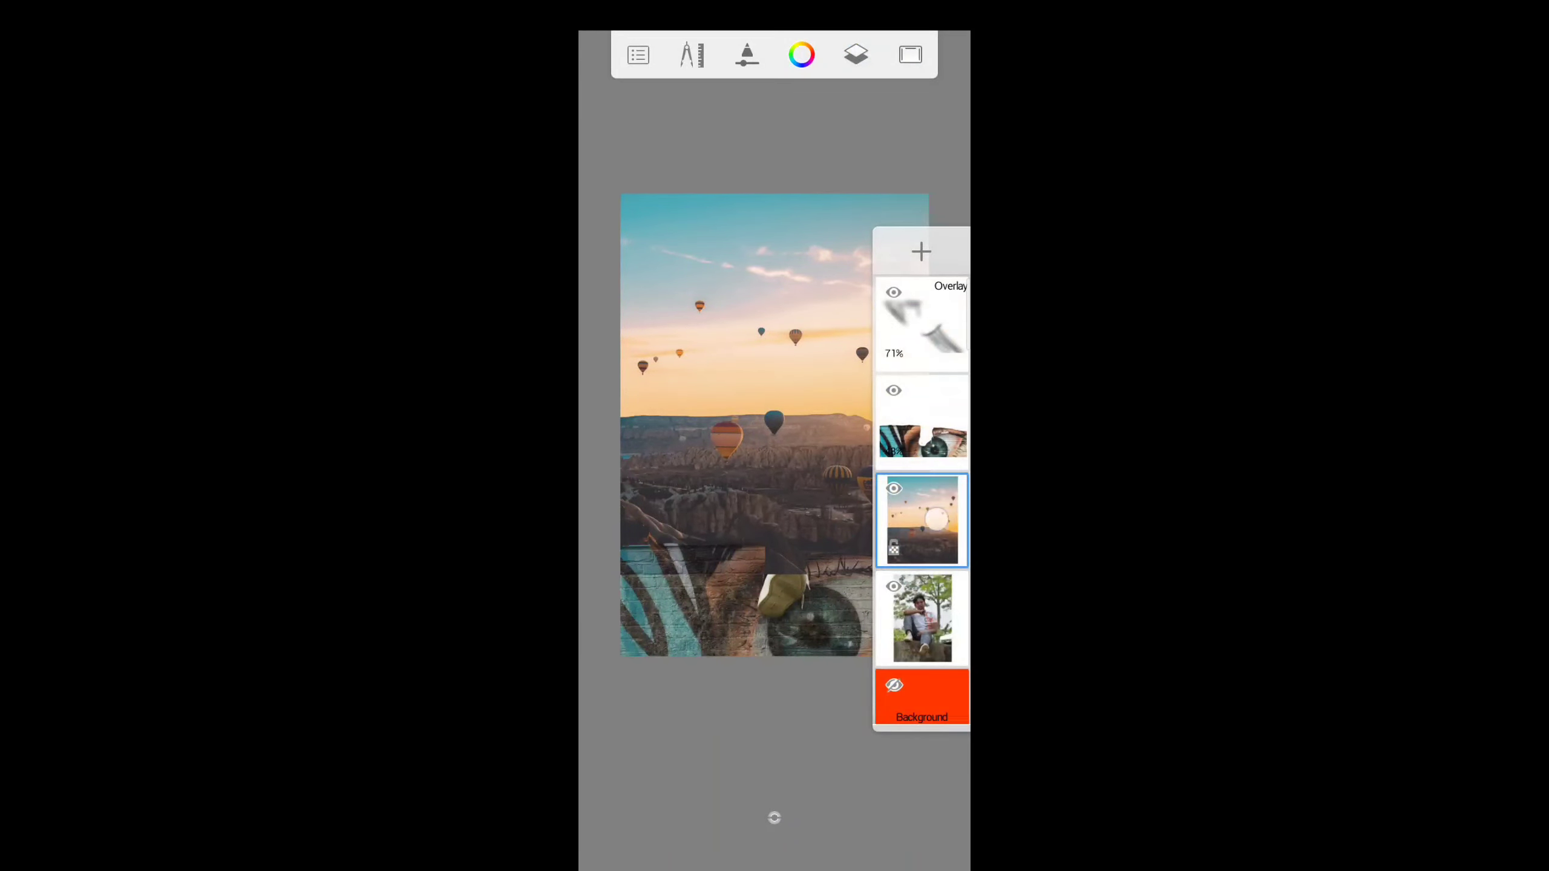
Move the balloon photo layer below the man's layer.
left_click_drag(934, 523, 929, 569)
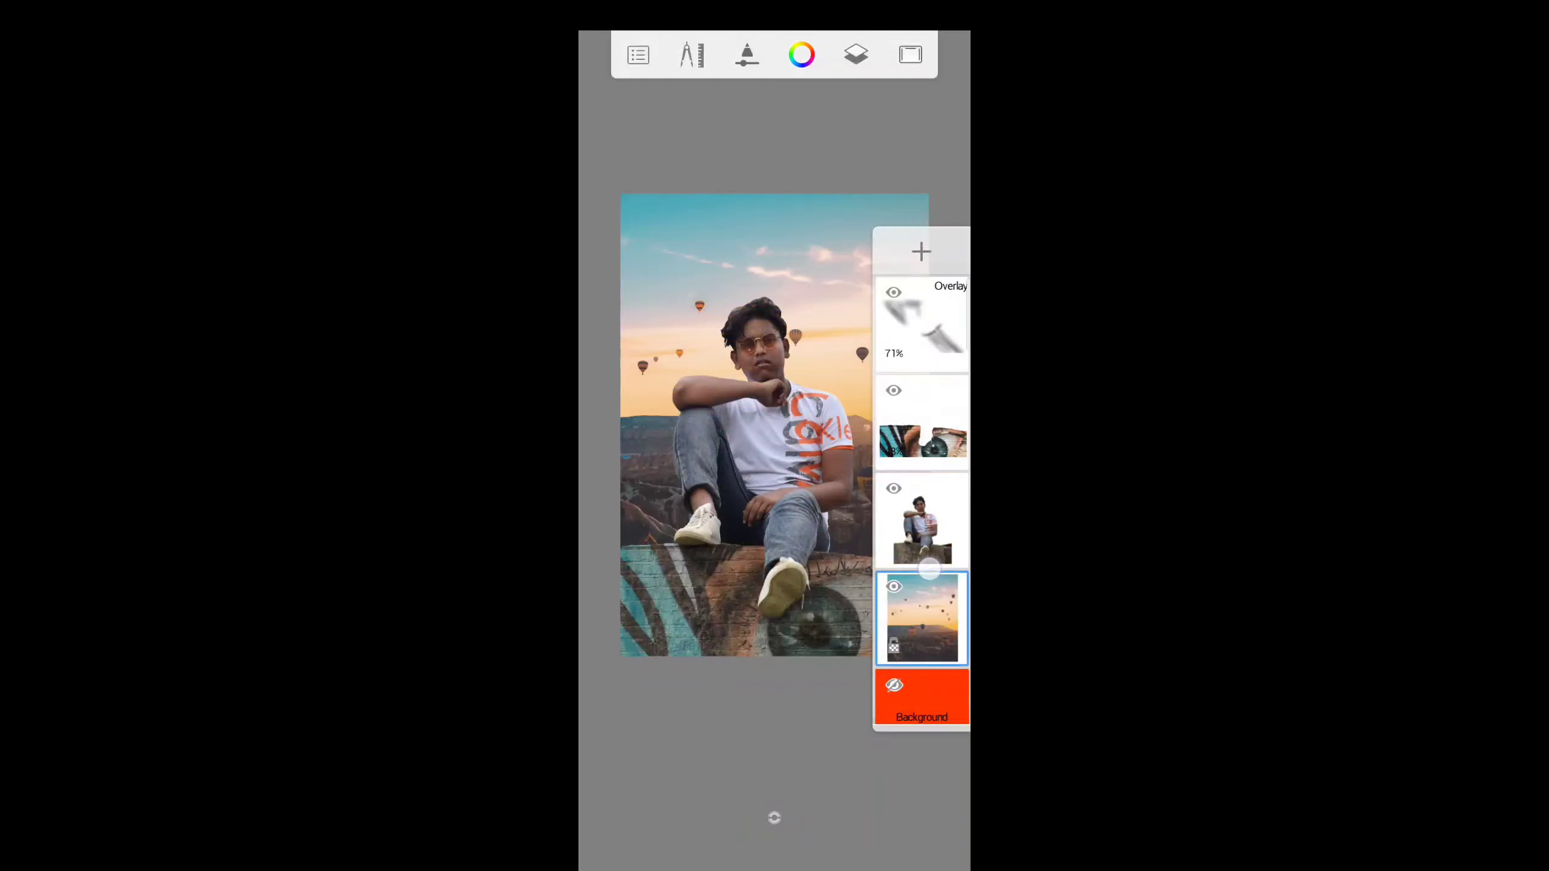
left_click(784, 774)
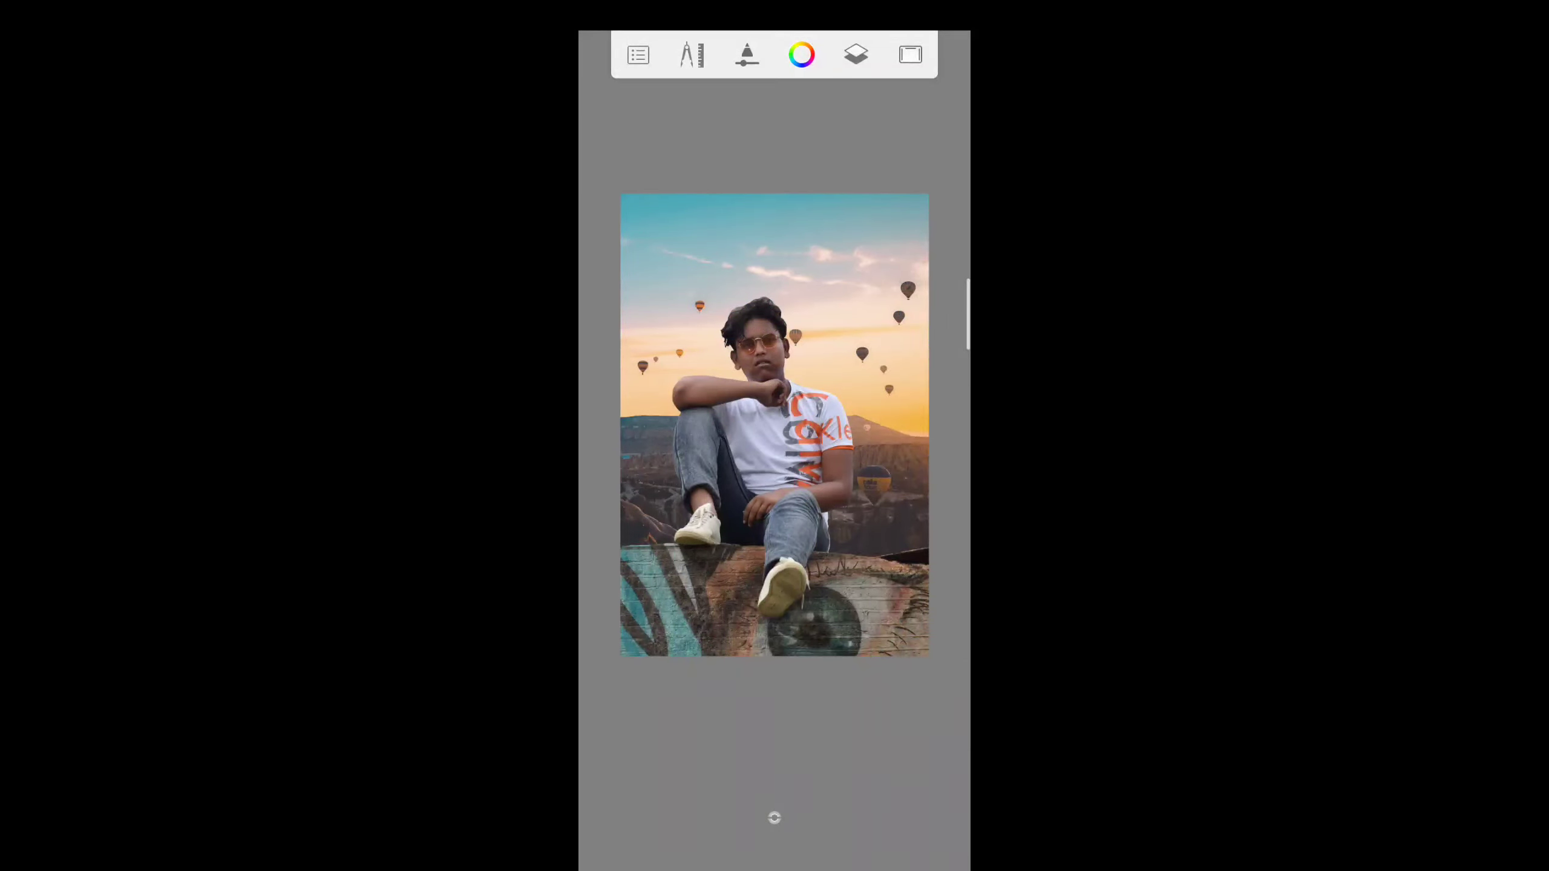
left_click_drag(967, 314, 921, 315)
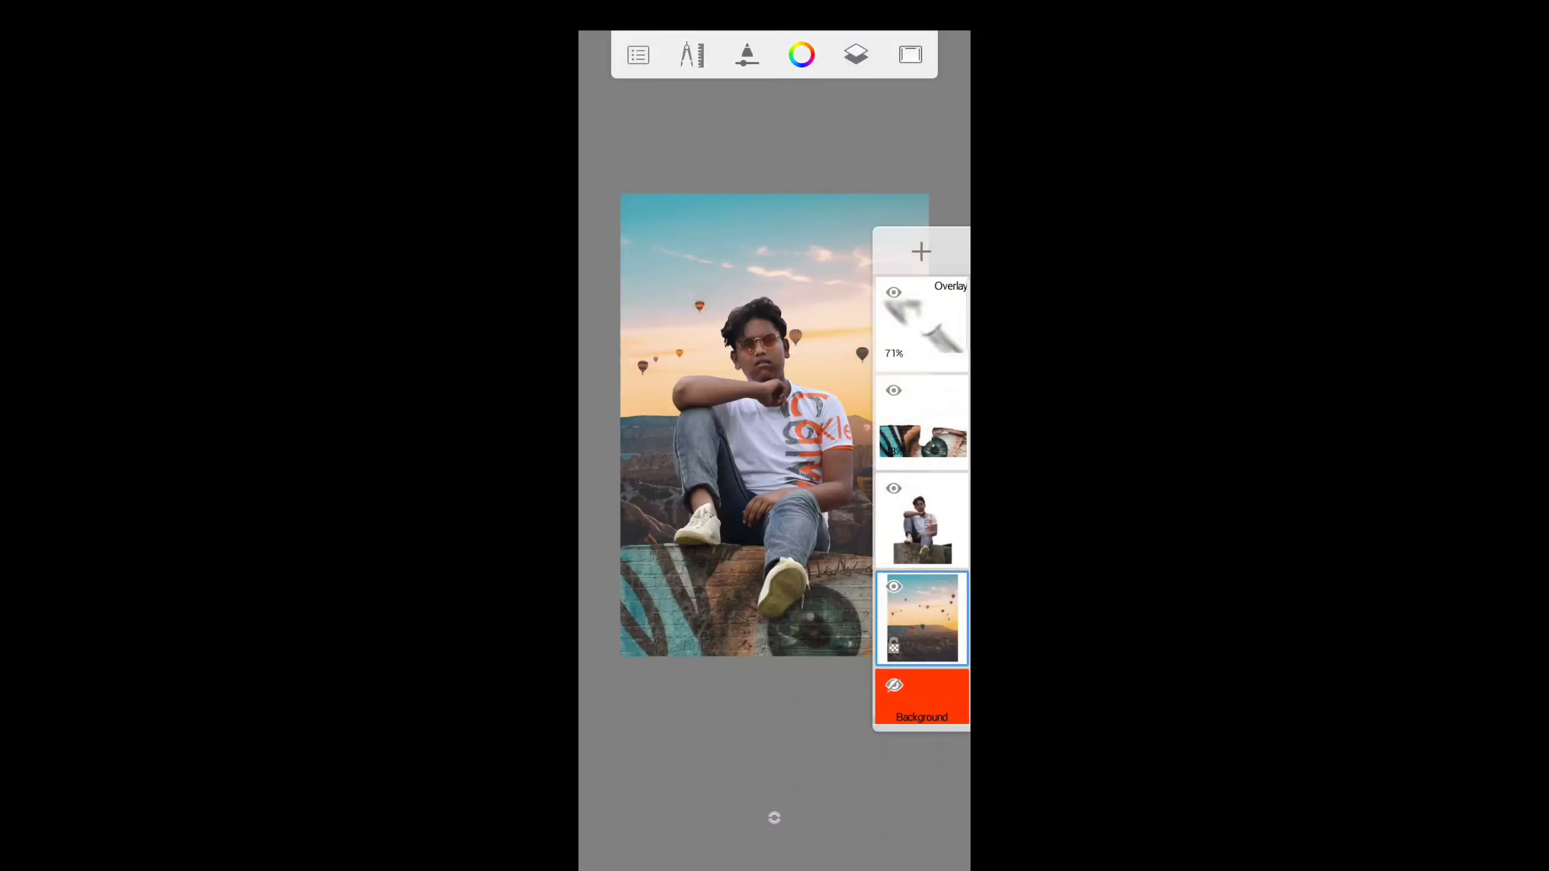
left_click(684, 54)
Enlarge the balloon backdrop to about 181% and commit the transform.
left_click(772, 105)
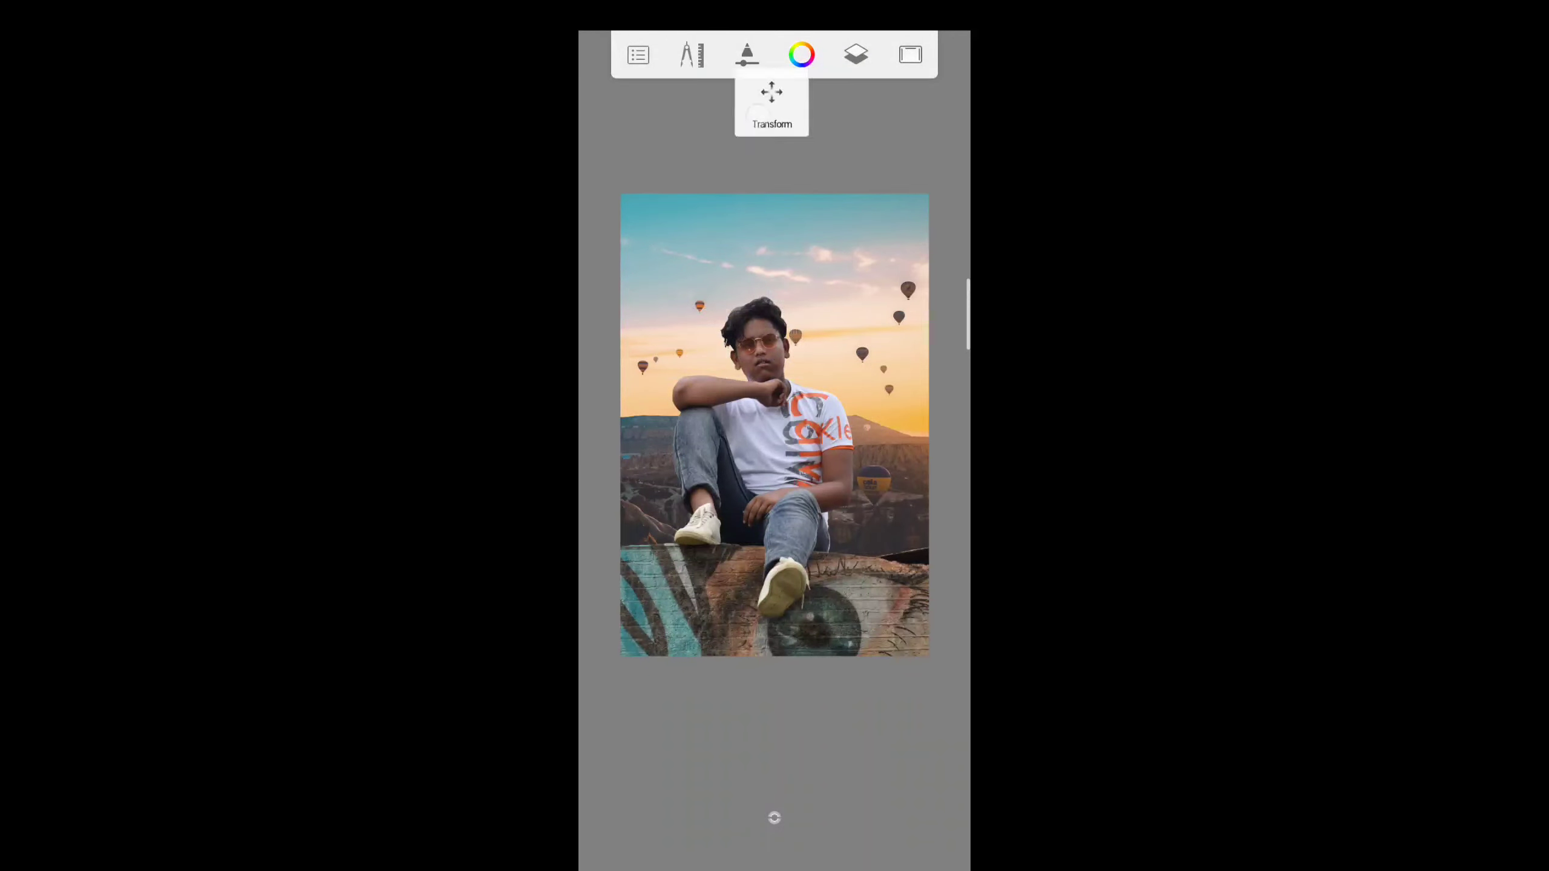
mouse_move(874, 235)
left_mouse_down()
mouse_move(902, 257)
mouse_move(904, 237)
mouse_move(899, 253)
left_mouse_up()
left_click_drag(900, 255, 905, 228)
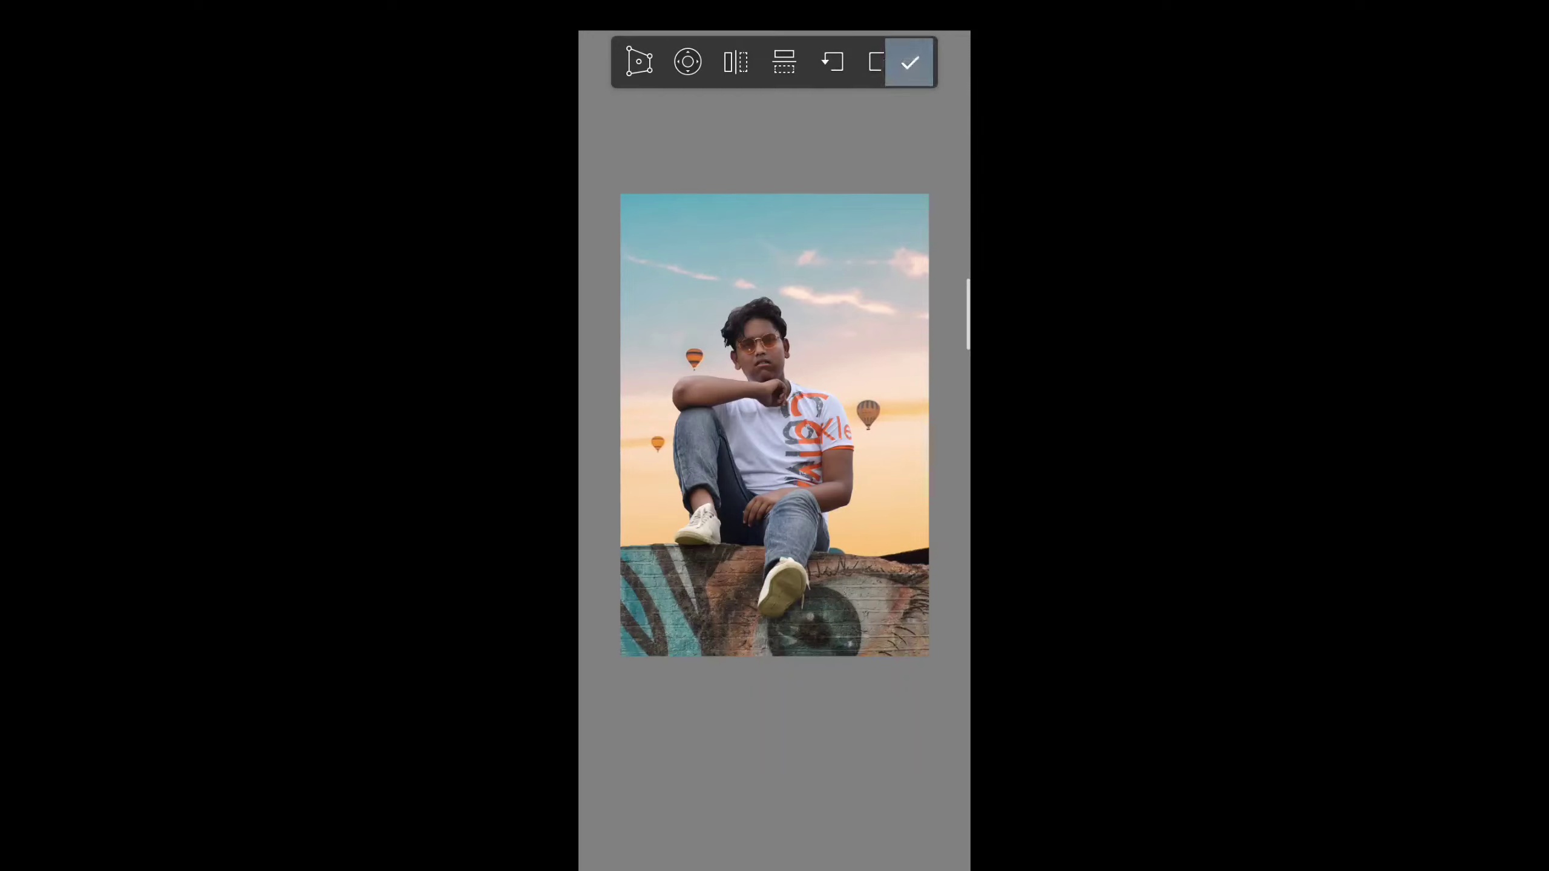
mouse_move(898, 155)
left_mouse_down()
mouse_move(930, 177)
mouse_move(920, 152)
mouse_move(897, 149)
left_mouse_up()
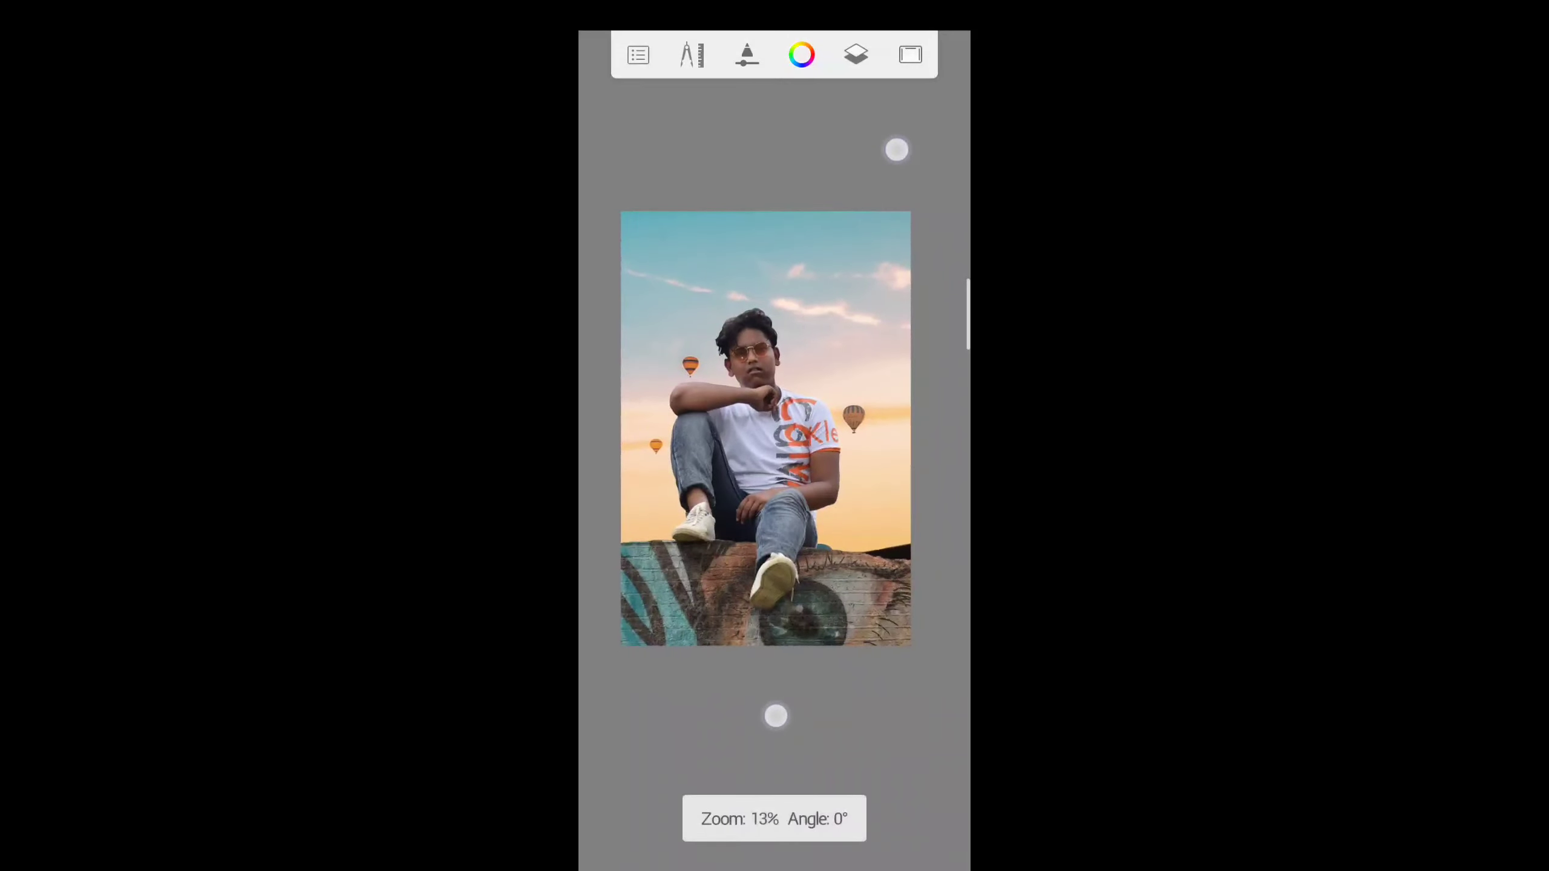
Choose the Hard Eraser brush from the Smudge set.
left_click(855, 54)
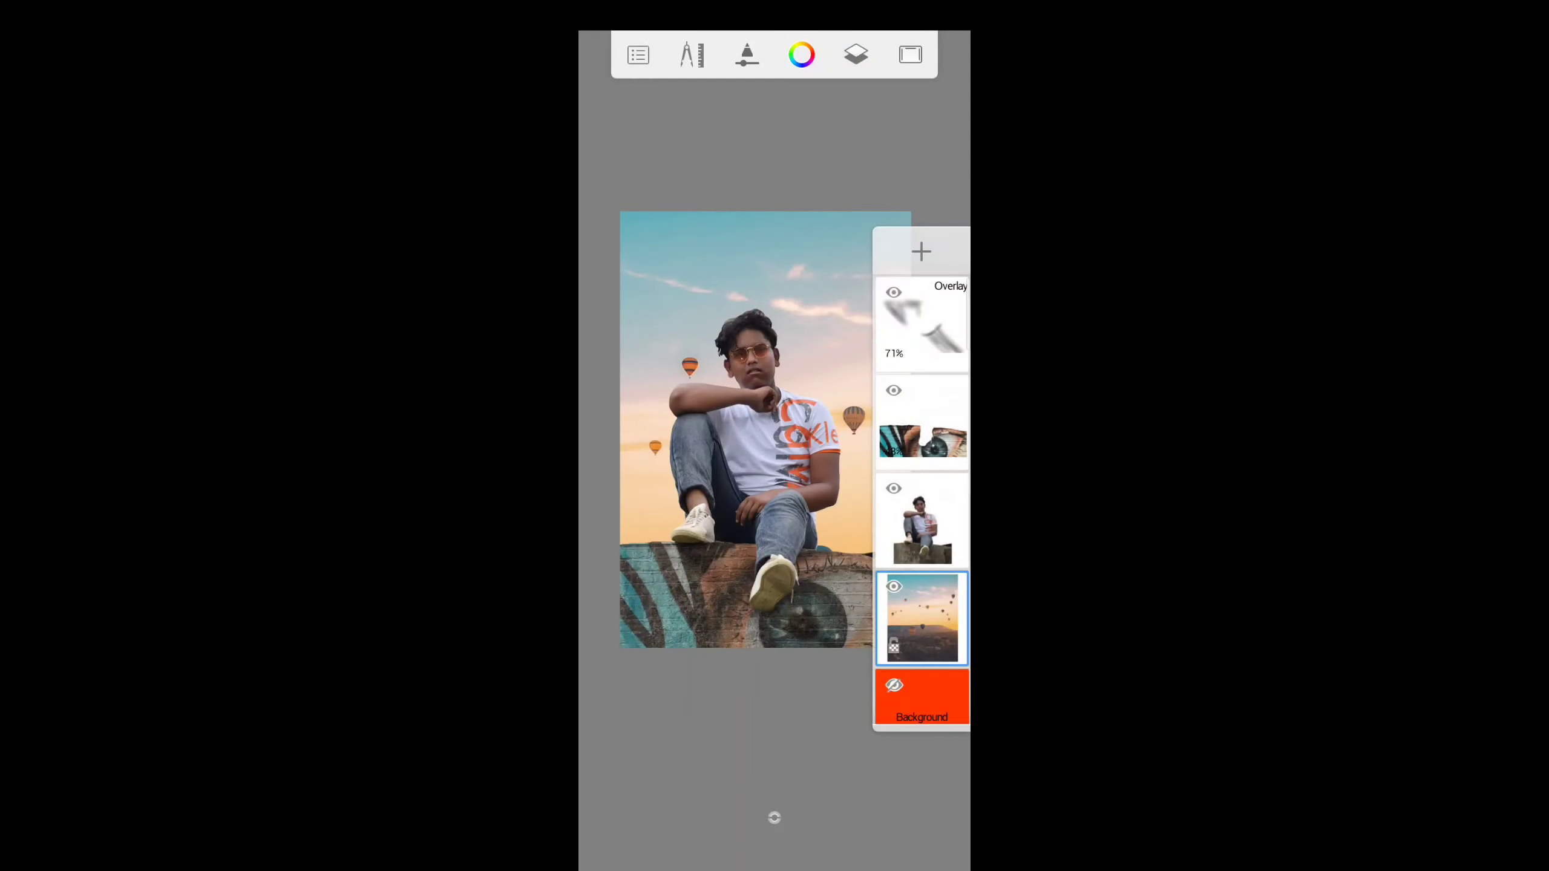
mouse_move(764, 197)
left_mouse_down()
mouse_move(758, 235)
mouse_move(728, 258)
left_mouse_up()
left_click(747, 54)
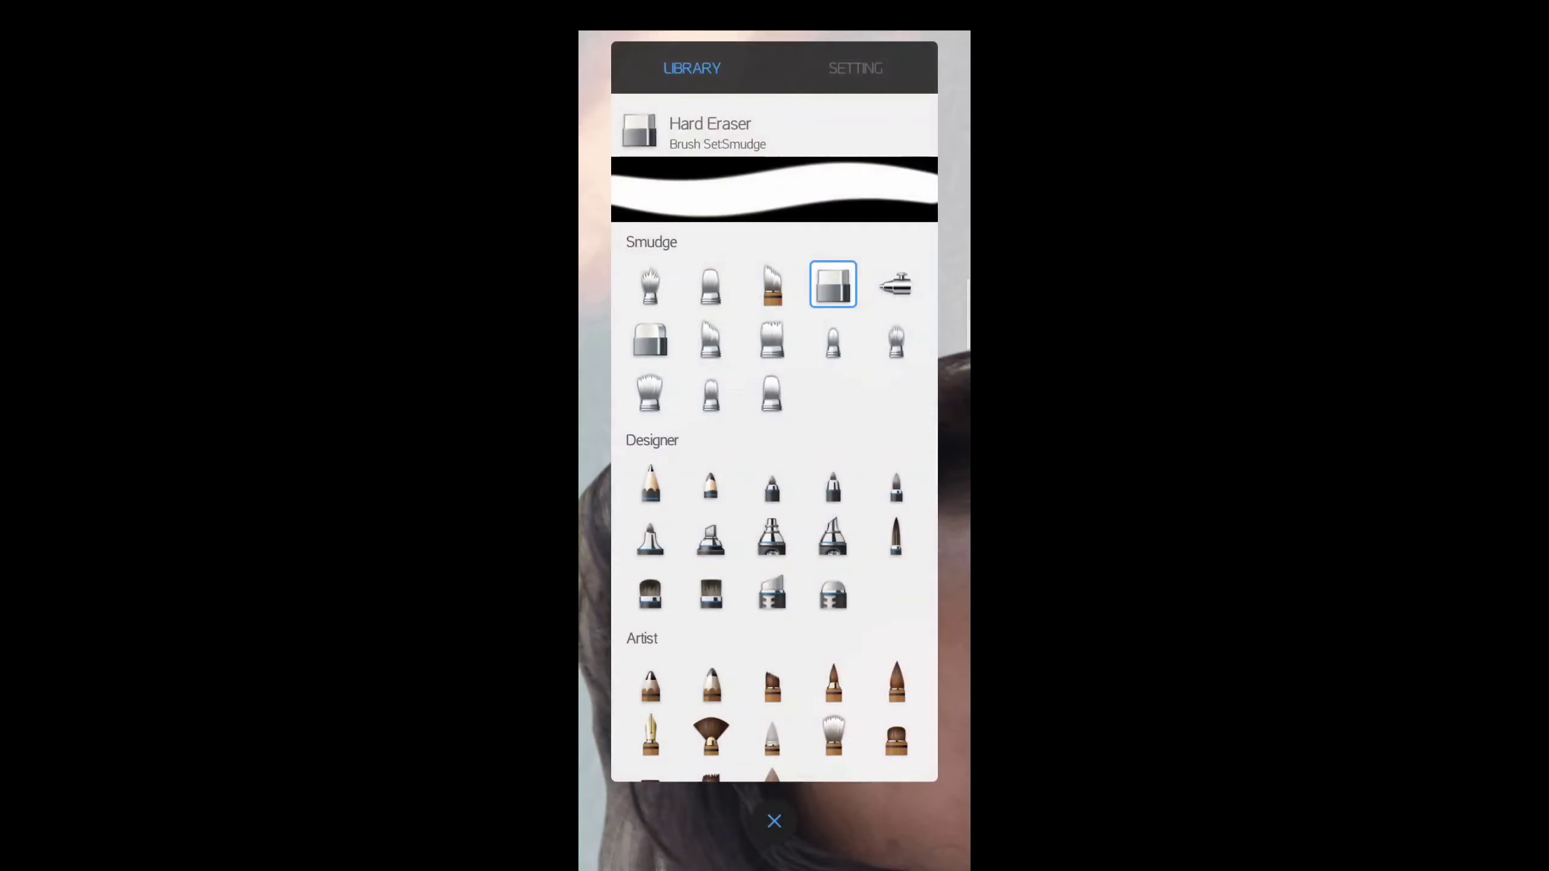
left_click(771, 818)
Work along the top of the hair and hairline against the sky.
mouse_move(744, 344)
left_mouse_down()
mouse_move(795, 280)
mouse_move(774, 242)
left_mouse_up()
mouse_move(770, 542)
left_mouse_down()
mouse_move(692, 439)
mouse_move(660, 468)
mouse_move(761, 518)
mouse_move(804, 313)
mouse_move(750, 502)
mouse_move(791, 328)
left_mouse_up()
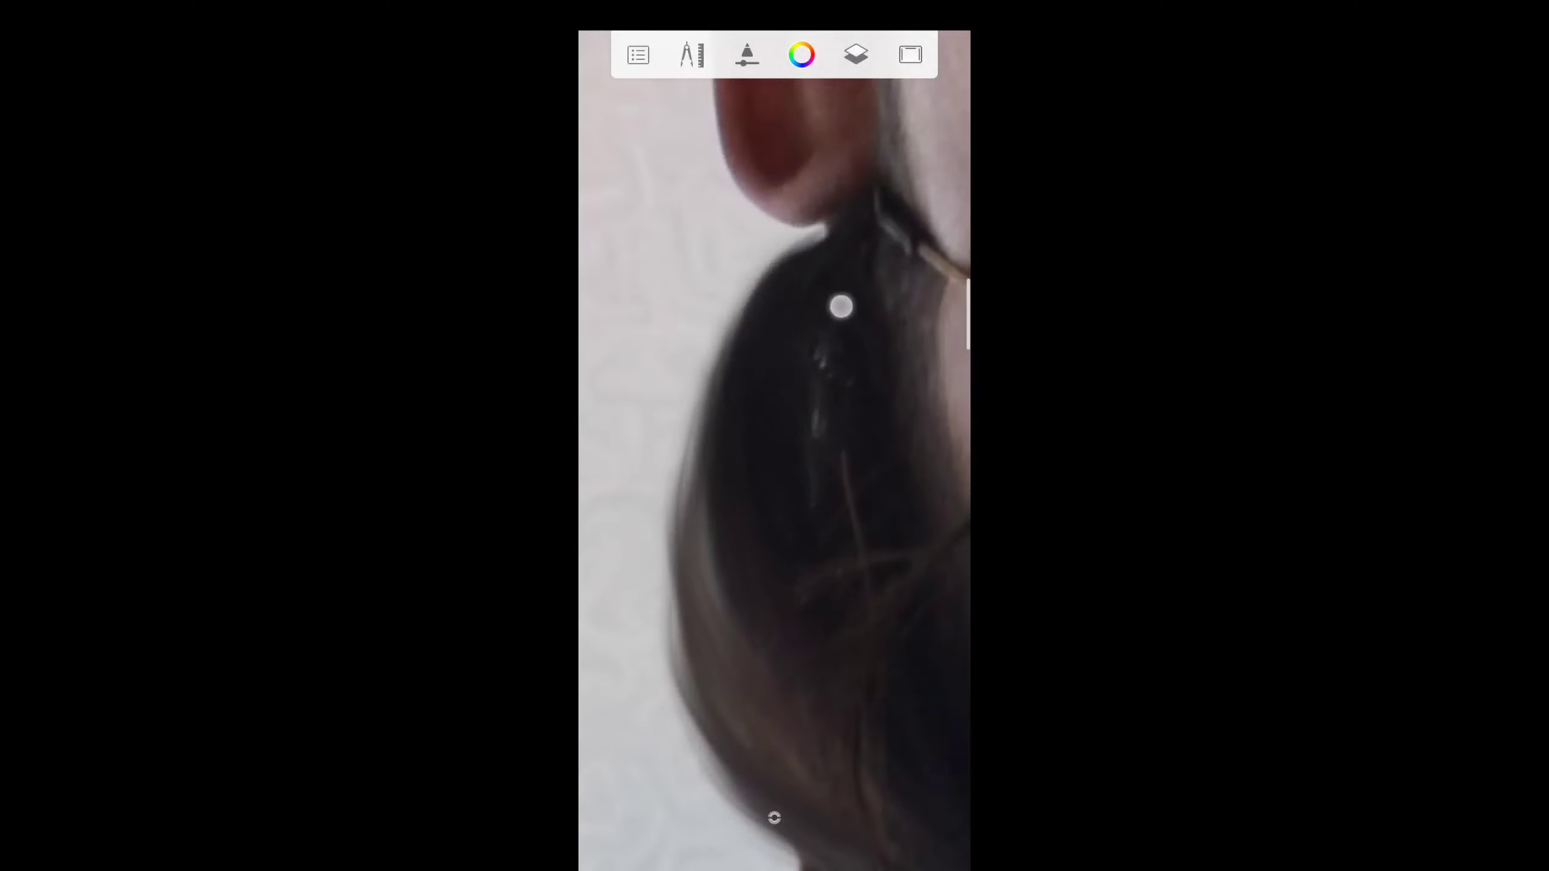
mouse_move(806, 214)
left_mouse_down()
mouse_move(709, 270)
mouse_move(730, 350)
left_mouse_up()
left_click_drag(766, 291, 775, 362)
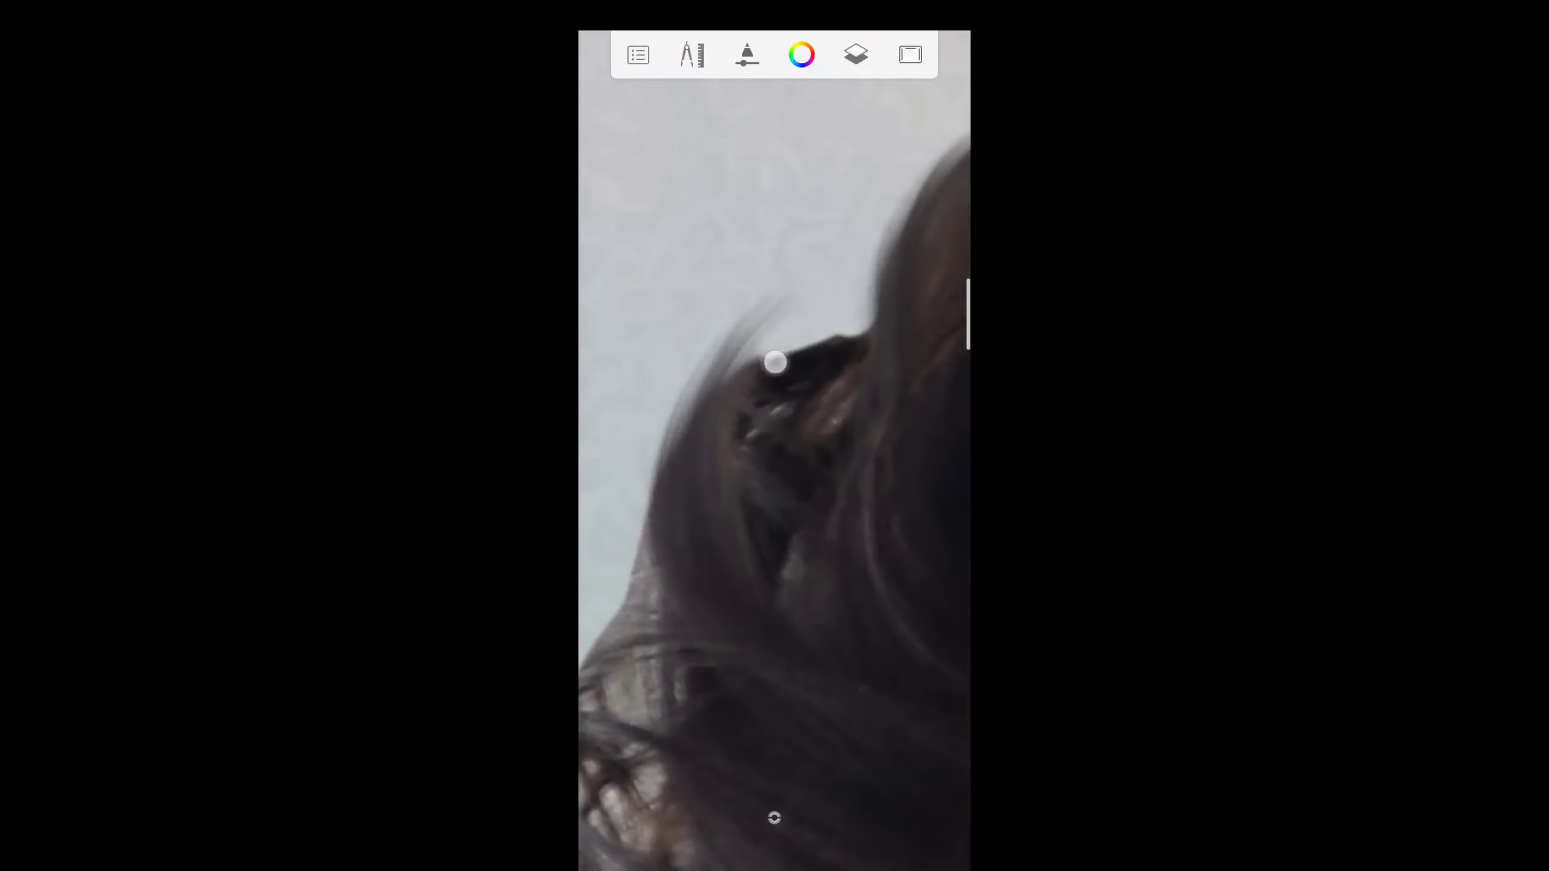
mouse_move(797, 462)
left_mouse_down()
mouse_move(774, 374)
mouse_move(844, 298)
left_mouse_up()
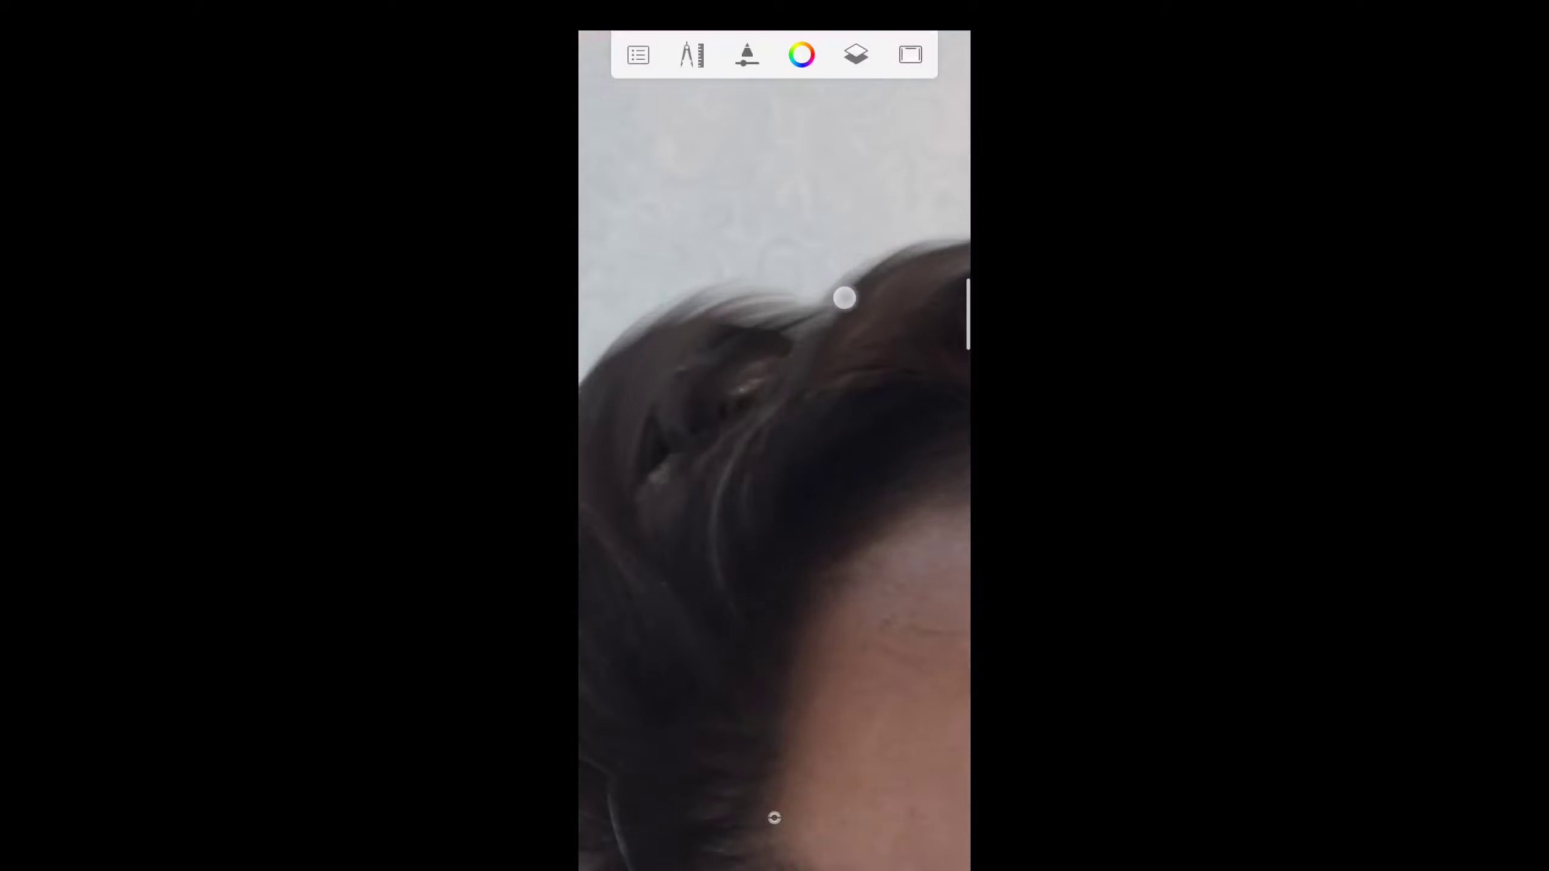
mouse_move(762, 403)
left_mouse_down()
mouse_move(809, 329)
mouse_move(792, 366)
mouse_move(780, 268)
mouse_move(874, 218)
mouse_move(764, 436)
mouse_move(820, 636)
mouse_move(822, 210)
mouse_move(884, 218)
mouse_move(709, 356)
mouse_move(773, 513)
mouse_move(798, 232)
mouse_move(817, 311)
mouse_move(729, 373)
mouse_move(850, 469)
mouse_move(813, 357)
mouse_move(833, 263)
mouse_move(775, 419)
mouse_move(818, 549)
mouse_move(760, 392)
left_mouse_up()
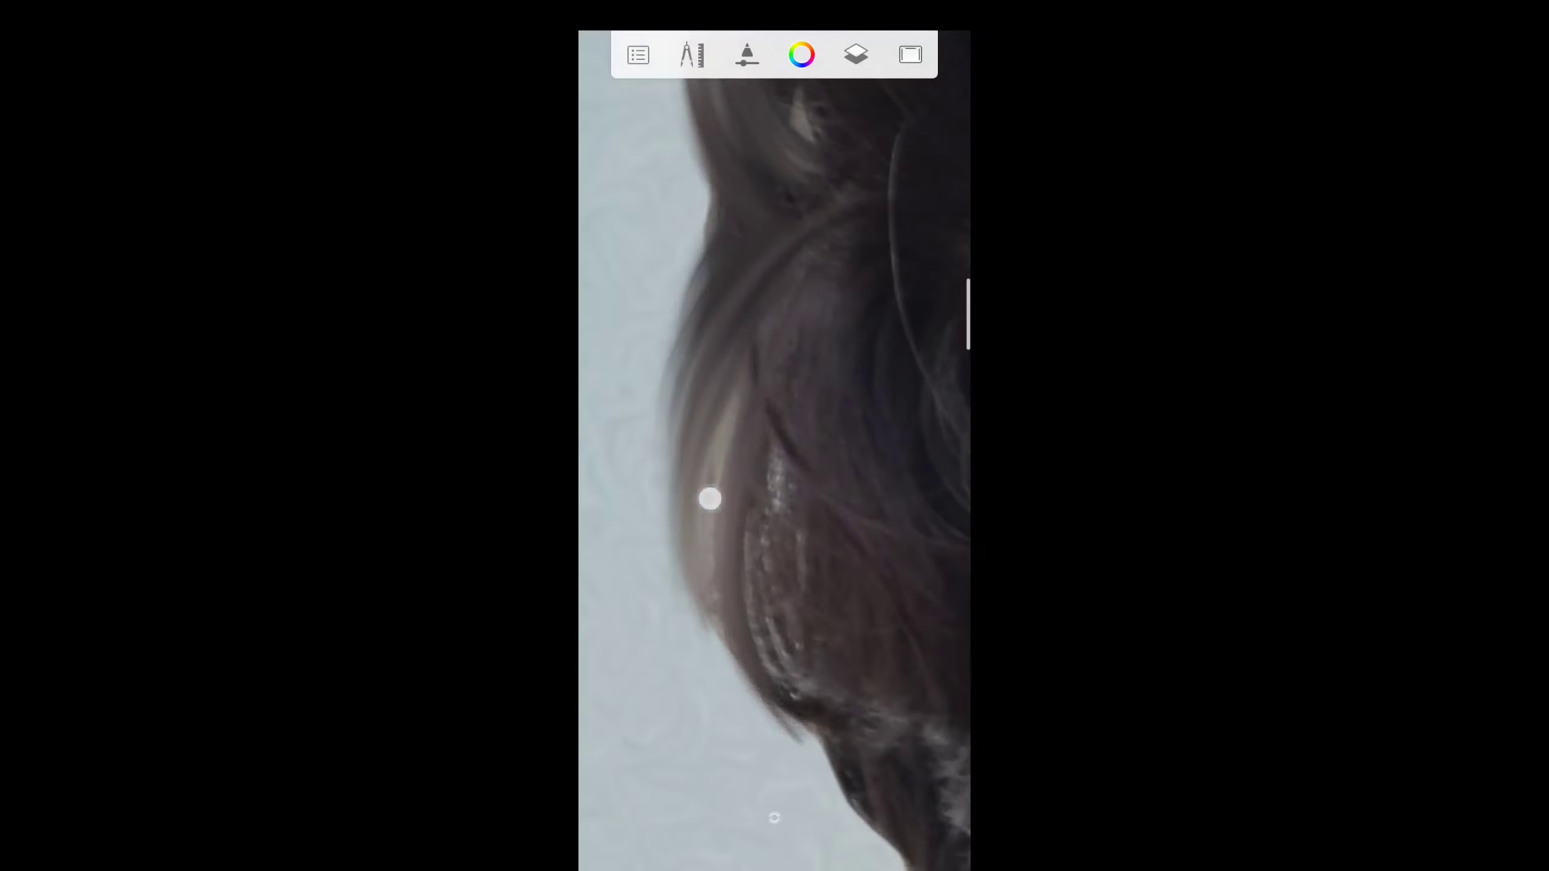
Work the dark hair tips above the ear, checking the head against the sky.
mouse_move(709, 500)
left_mouse_down()
mouse_move(726, 554)
mouse_move(768, 427)
left_mouse_up()
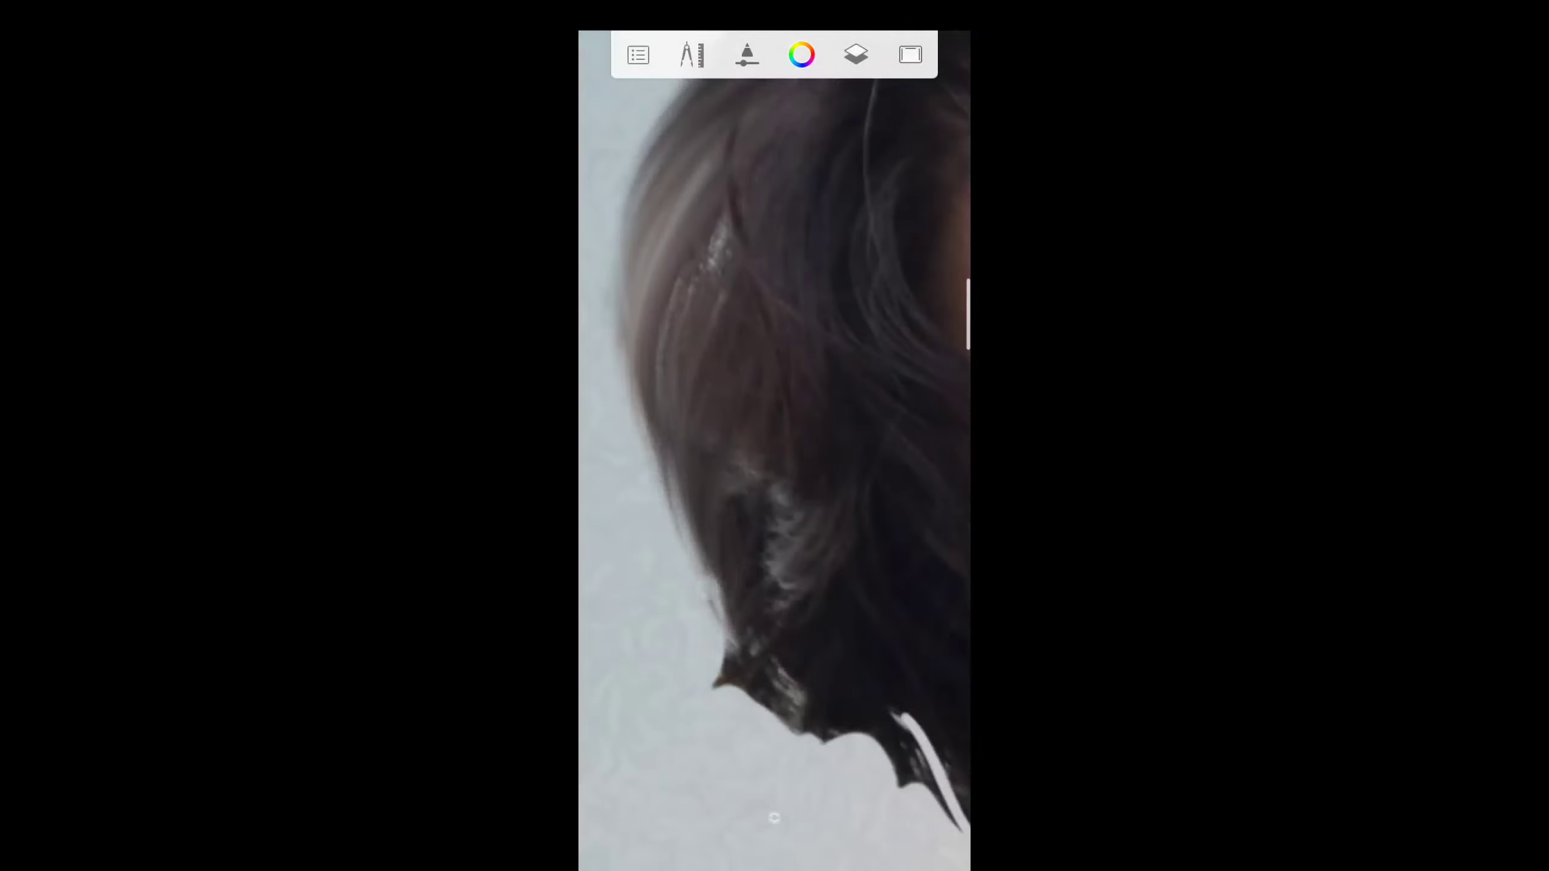
left_click_drag(671, 455, 739, 642)
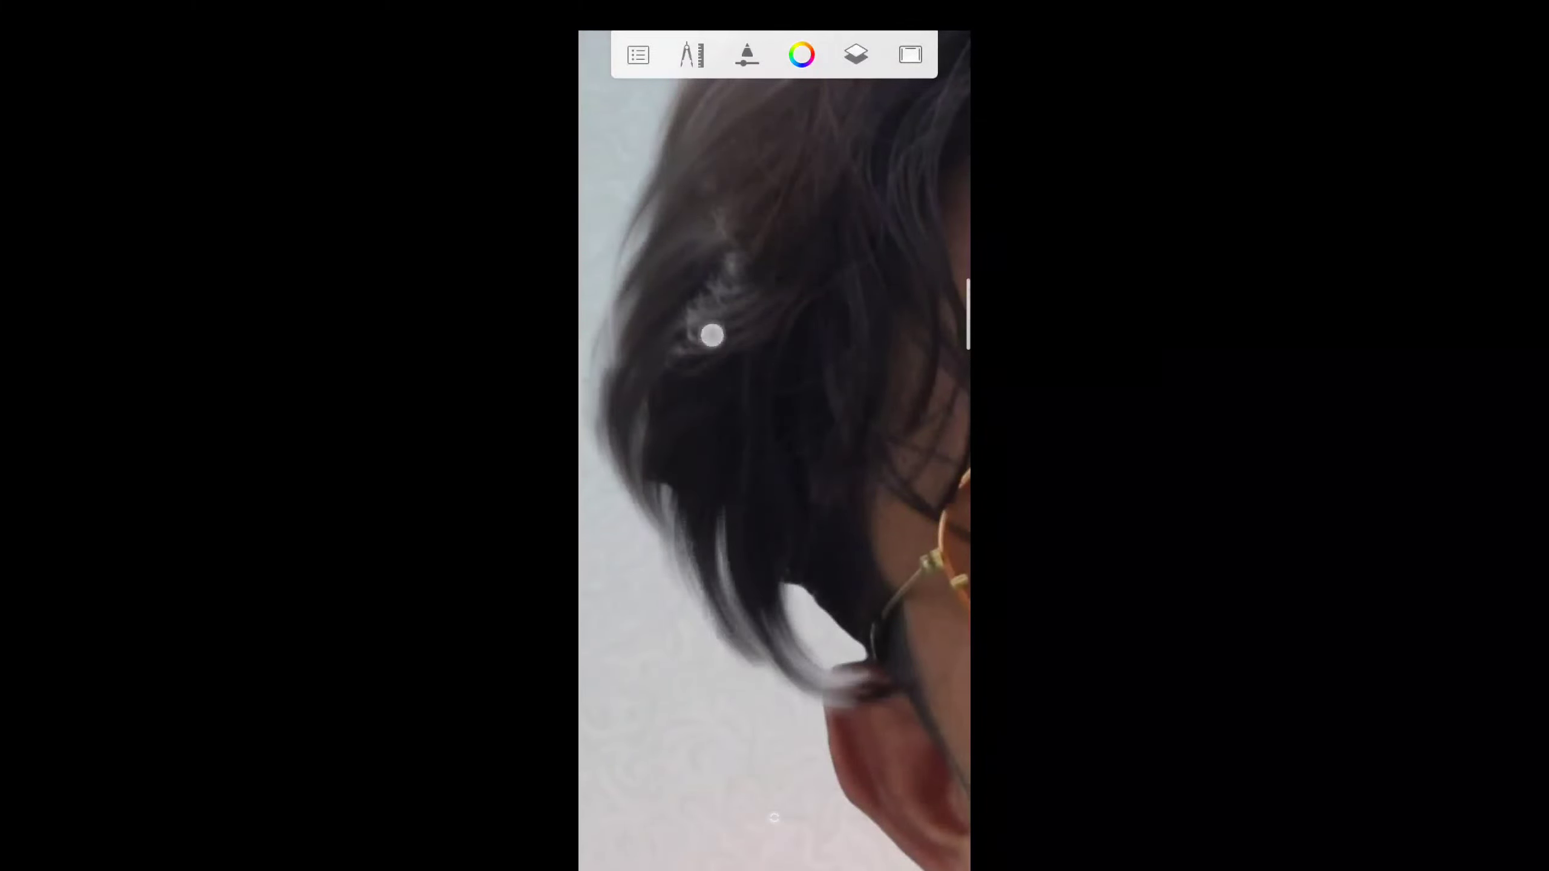
left_click_drag(787, 549, 775, 163)
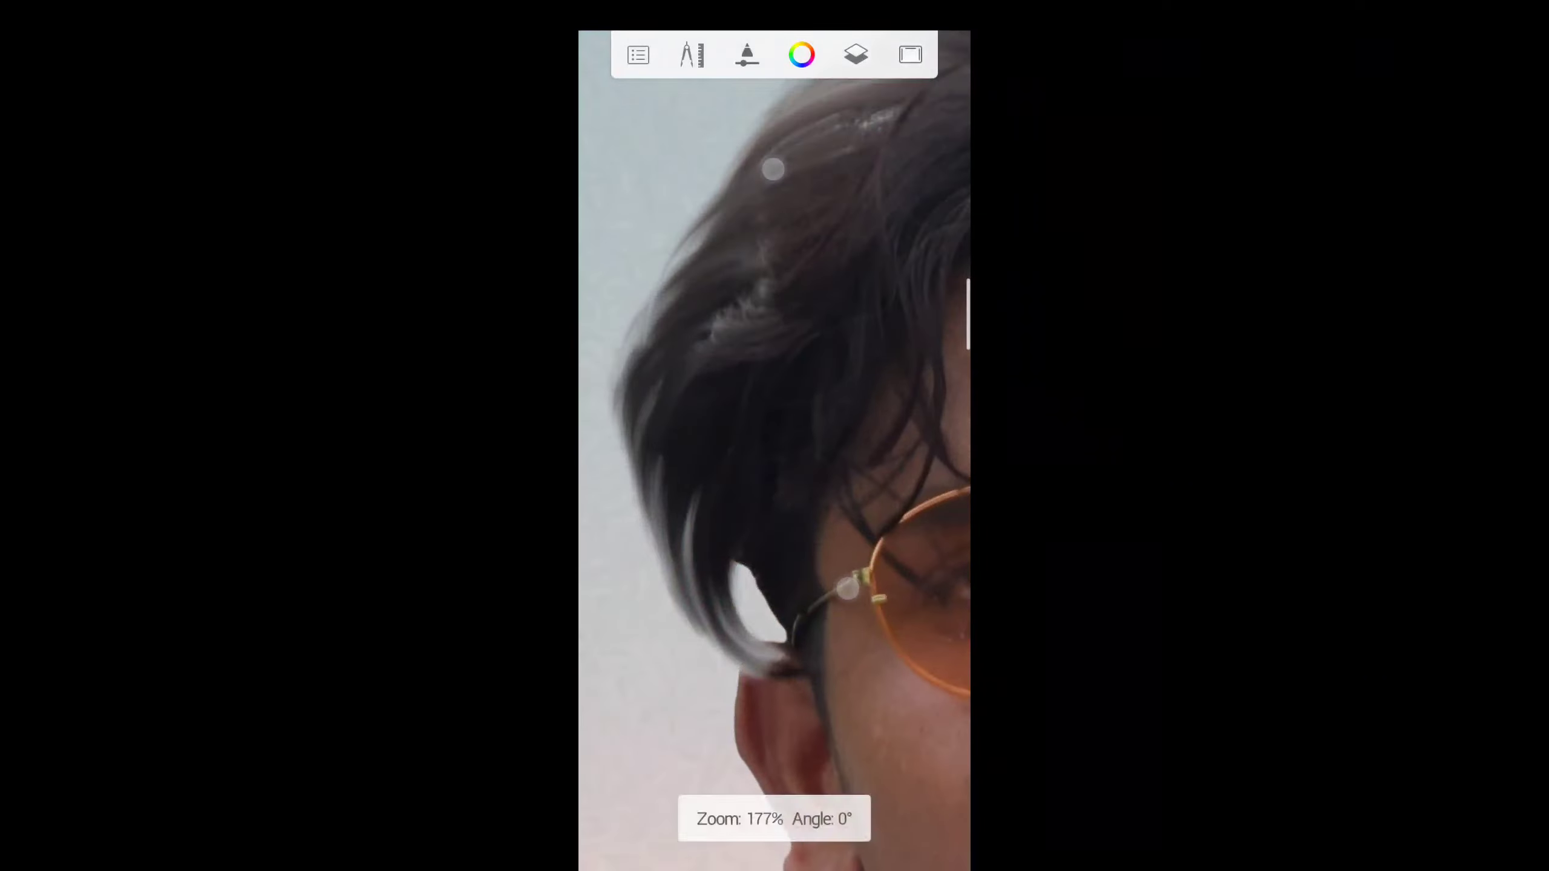
left_click_drag(760, 622, 786, 493)
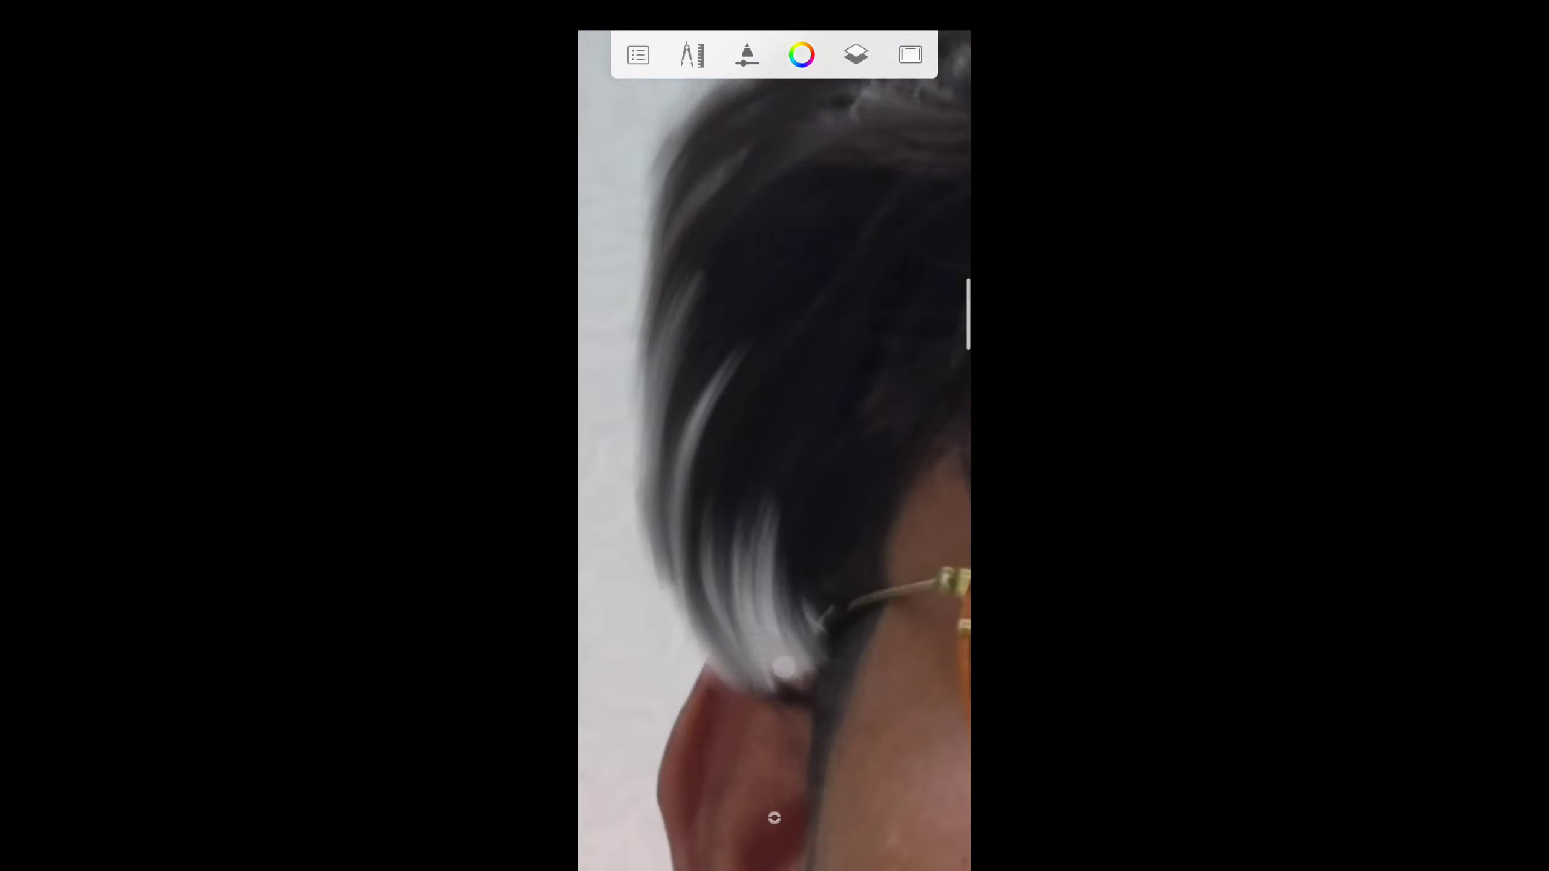
left_click_drag(773, 316, 754, 622)
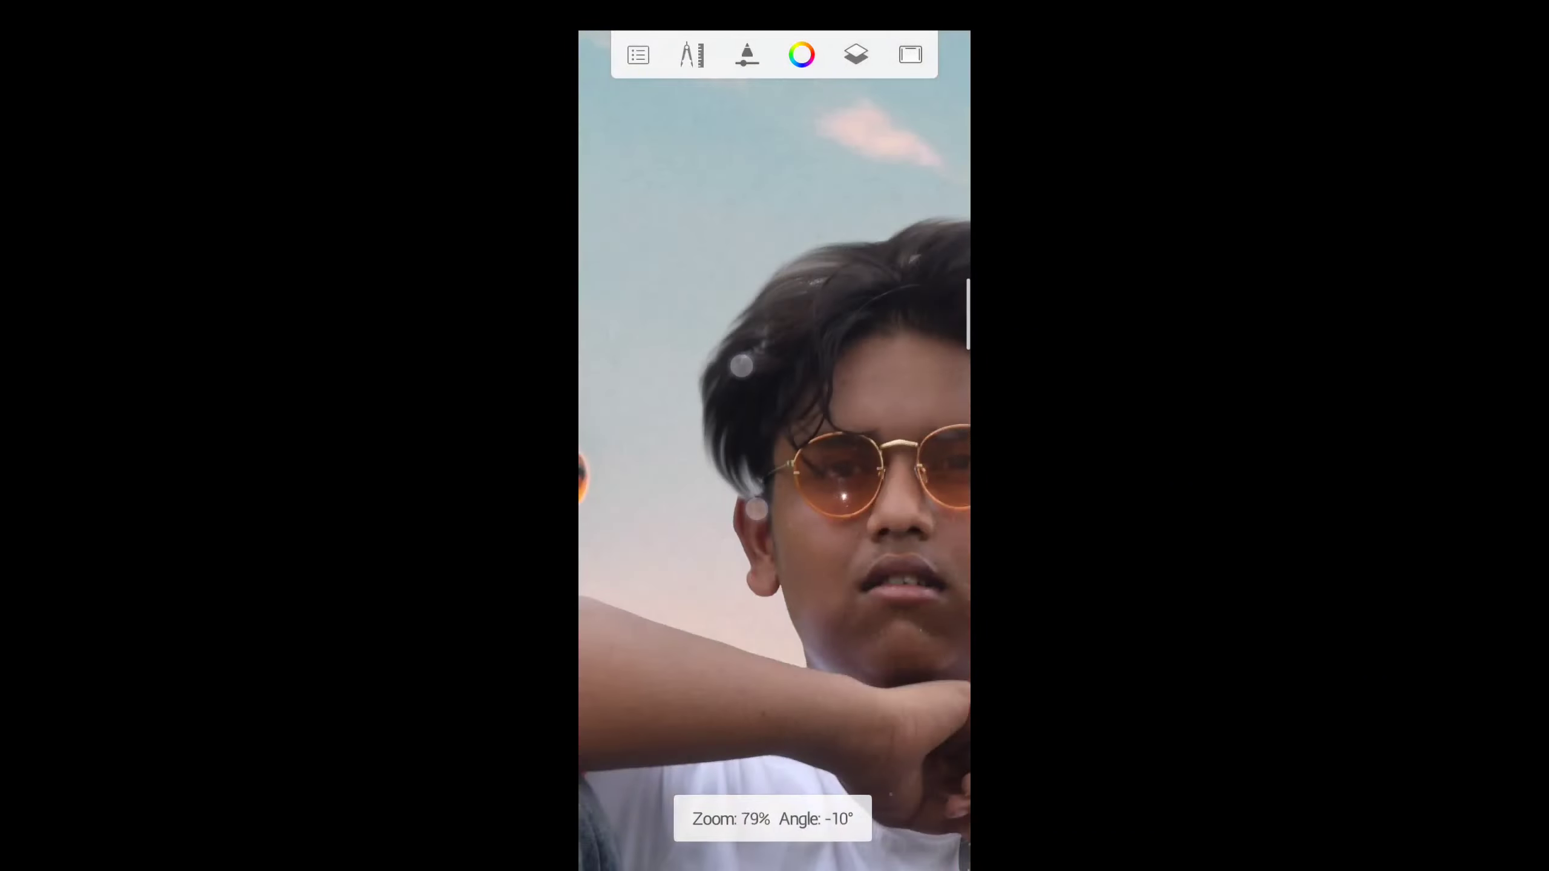
Refine the hair's outer edge, then zoom out to the whole face.
left_click_drag(806, 211, 848, 592)
left_click_drag(754, 208, 795, 384)
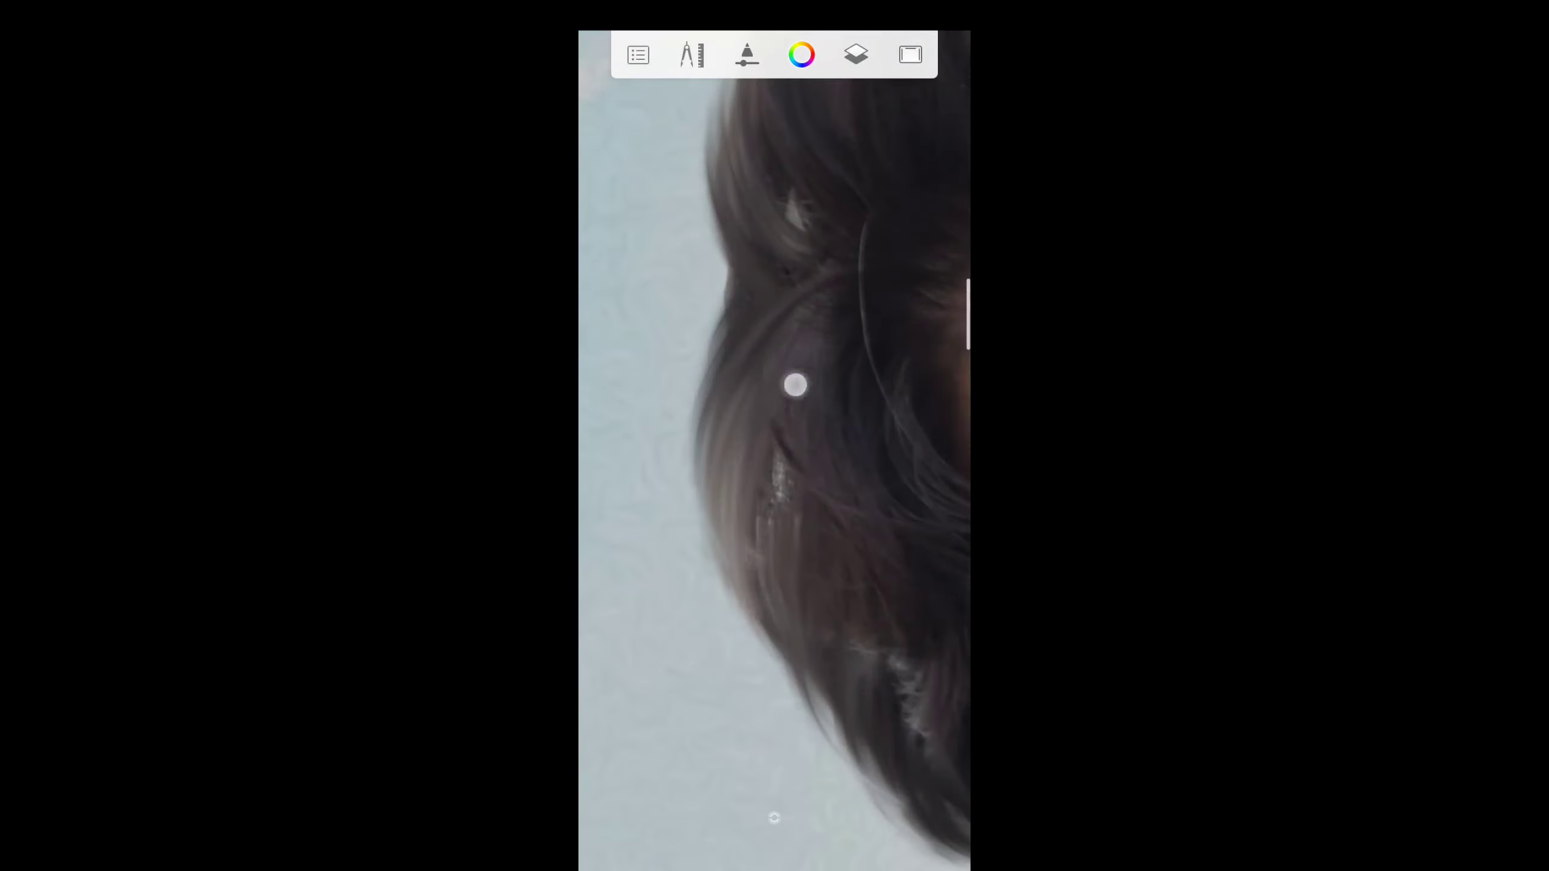
left_click_drag(797, 297, 857, 138)
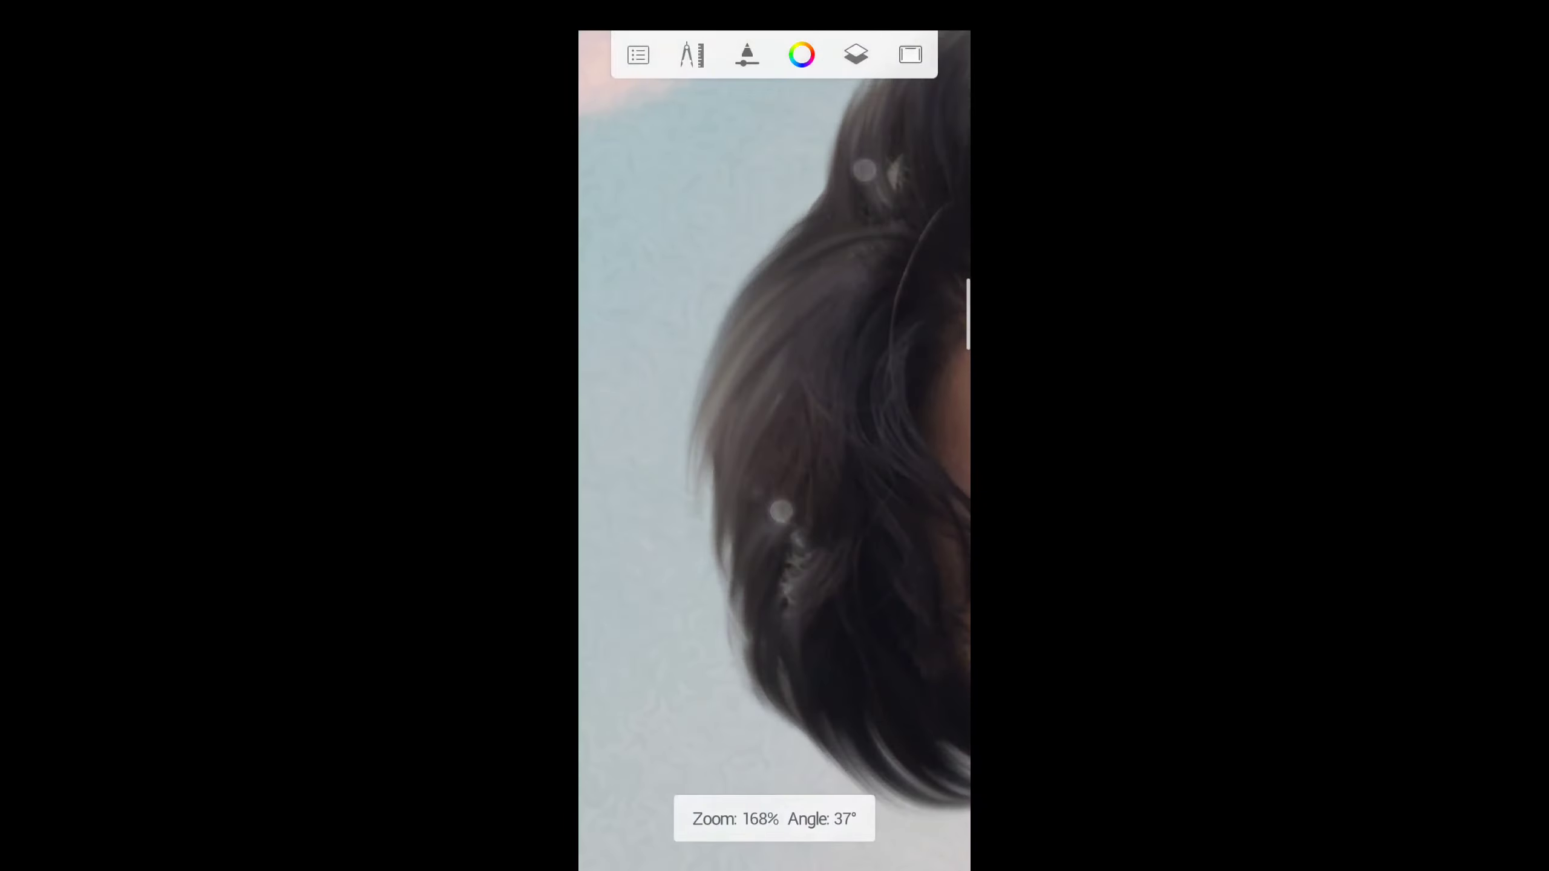
mouse_move(774, 817)
left_mouse_down()
mouse_move(708, 466)
mouse_move(751, 622)
left_mouse_up()
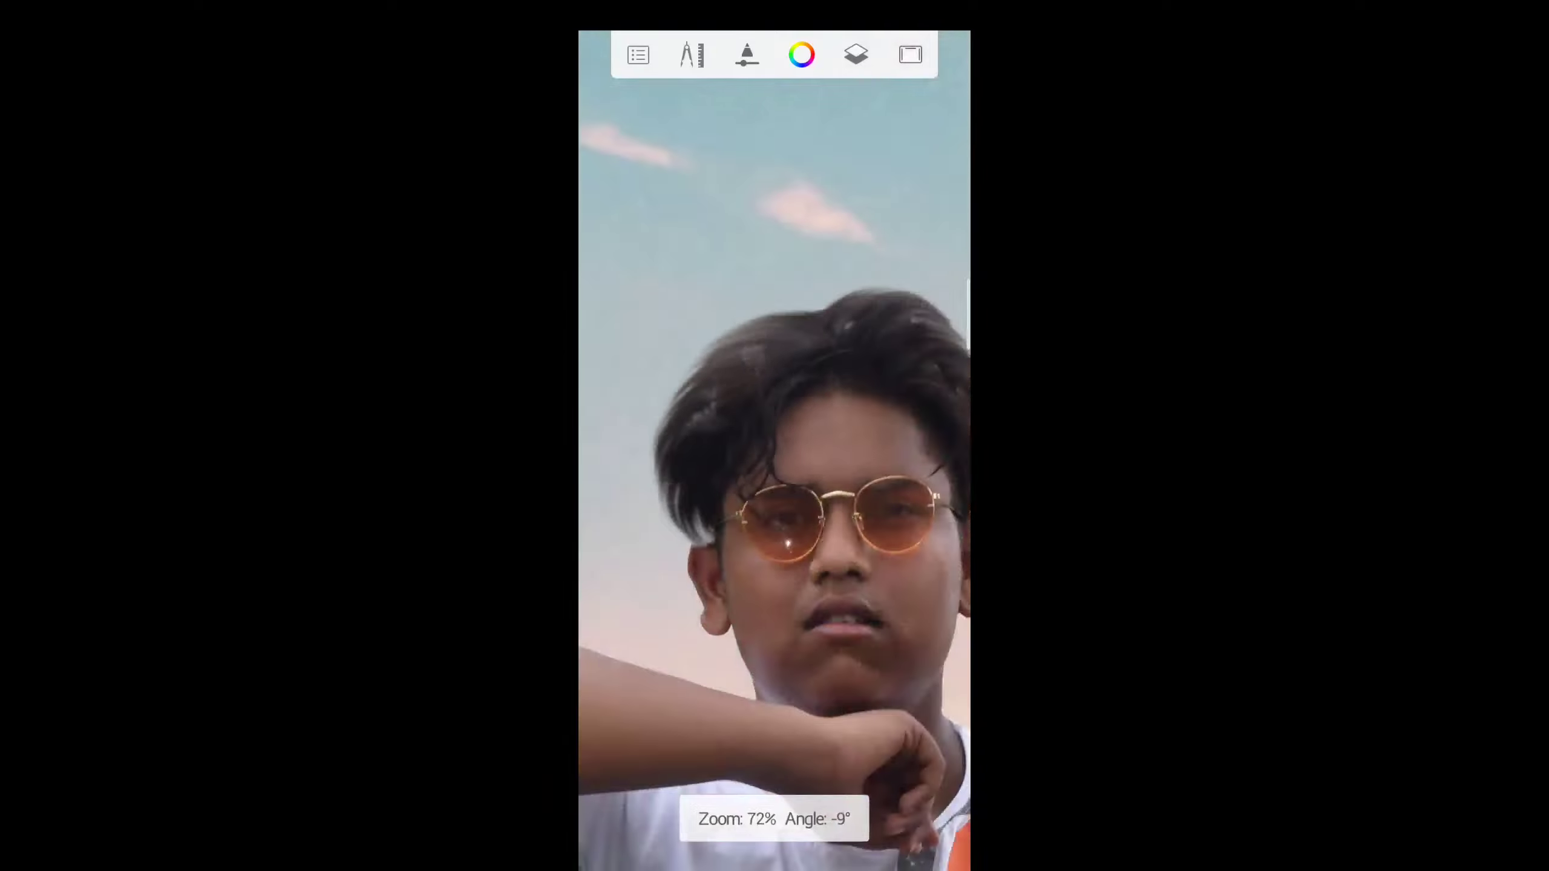
mouse_move(702, 366)
left_mouse_down()
mouse_move(657, 460)
mouse_move(732, 610)
left_mouse_up()
Refine the hair edges above the glasses and over the ear.
left_click_drag(788, 197, 775, 170)
mouse_move(851, 466)
left_mouse_down()
mouse_move(857, 530)
mouse_move(754, 331)
mouse_move(702, 321)
mouse_move(802, 266)
mouse_move(778, 460)
mouse_move(765, 163)
mouse_move(747, 522)
mouse_move(853, 419)
mouse_move(847, 405)
mouse_move(842, 743)
mouse_move(747, 442)
mouse_move(917, 435)
mouse_move(731, 490)
left_mouse_up()
mouse_move(758, 678)
left_mouse_down()
mouse_move(754, 523)
mouse_move(820, 321)
mouse_move(734, 452)
left_mouse_up()
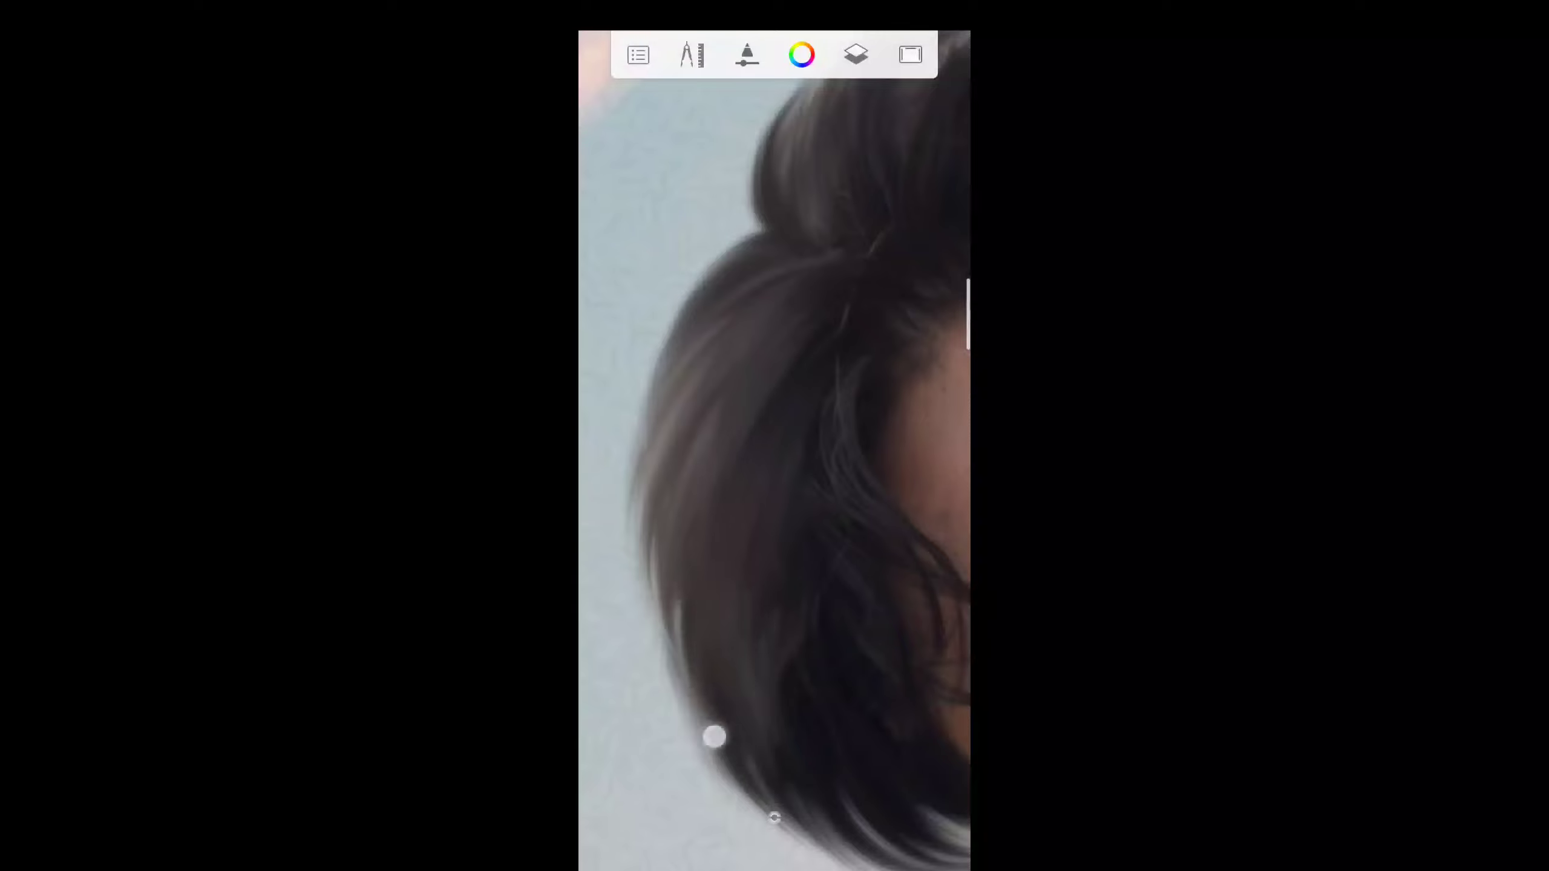
left_click_drag(895, 330, 733, 390)
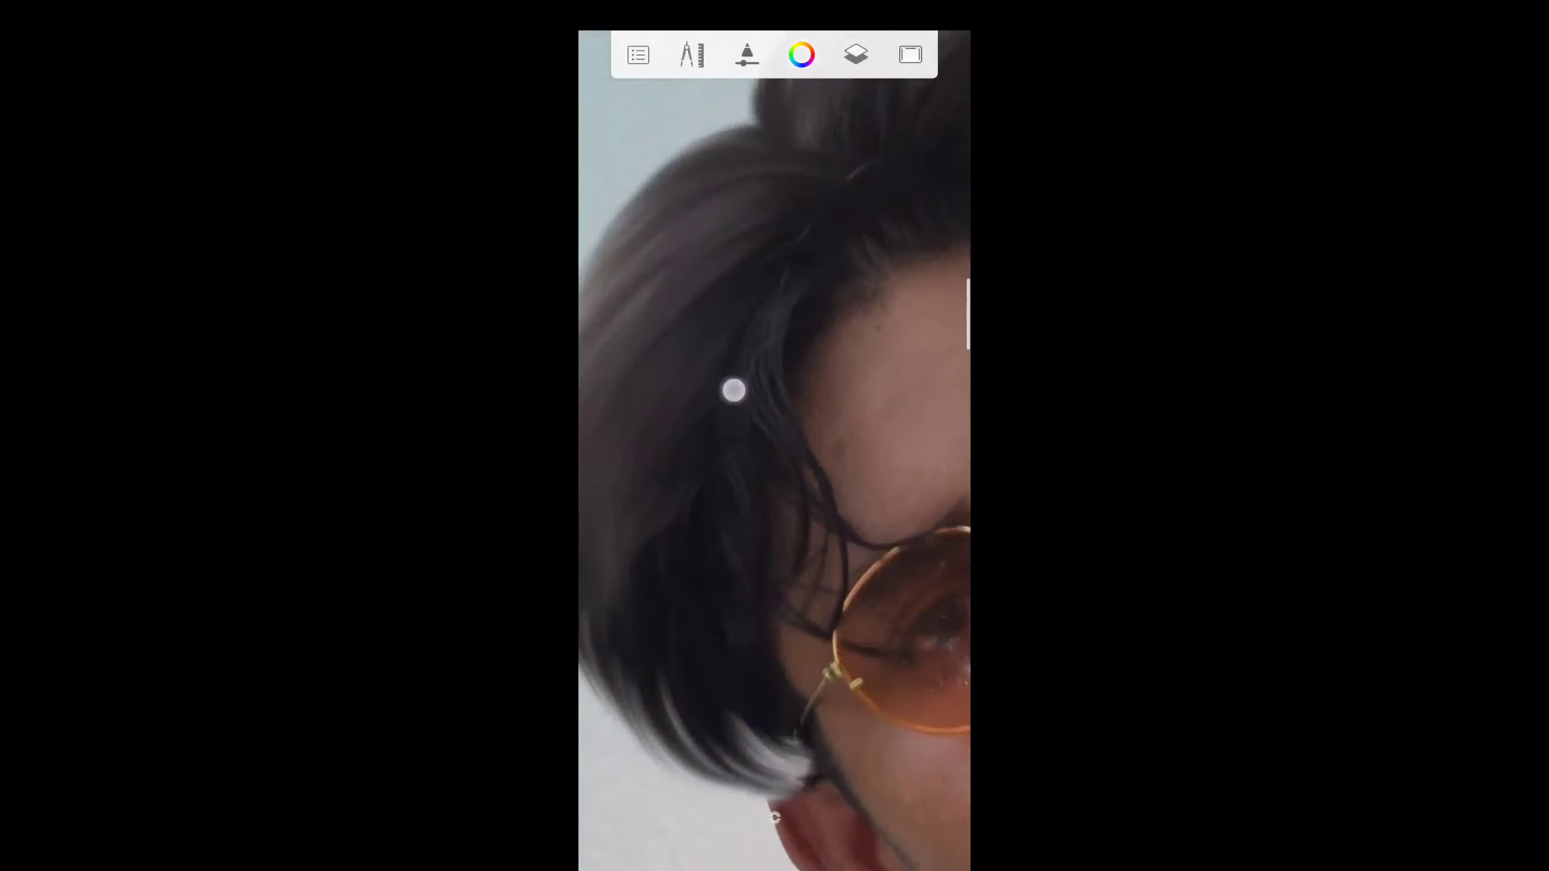
left_click_drag(669, 509, 674, 568)
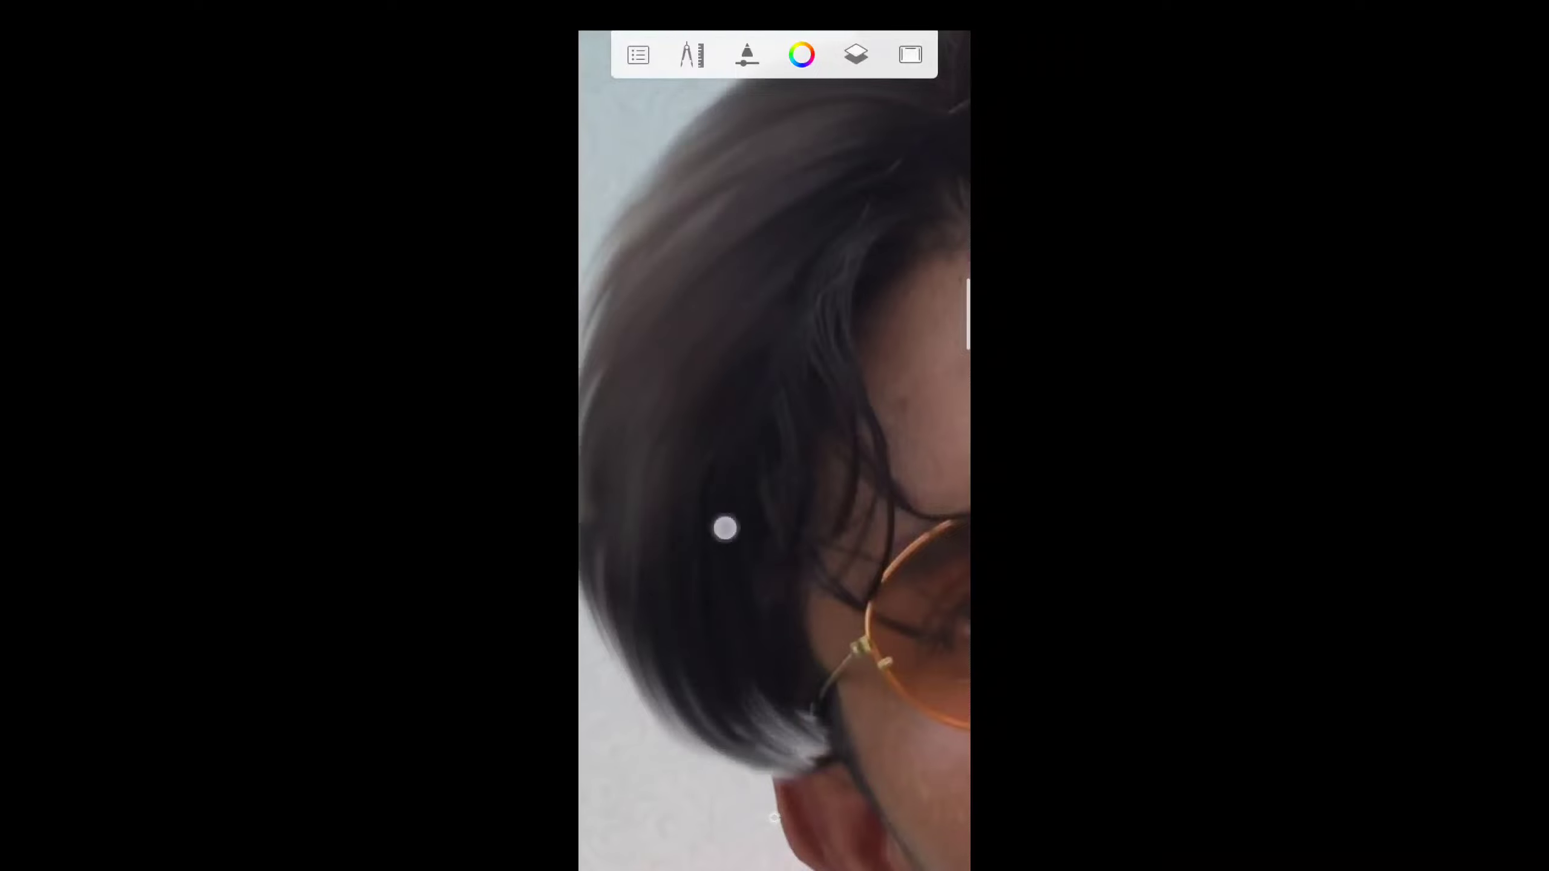
mouse_move(725, 528)
left_mouse_down()
mouse_move(691, 488)
mouse_move(906, 459)
mouse_move(830, 481)
mouse_move(720, 346)
left_mouse_up()
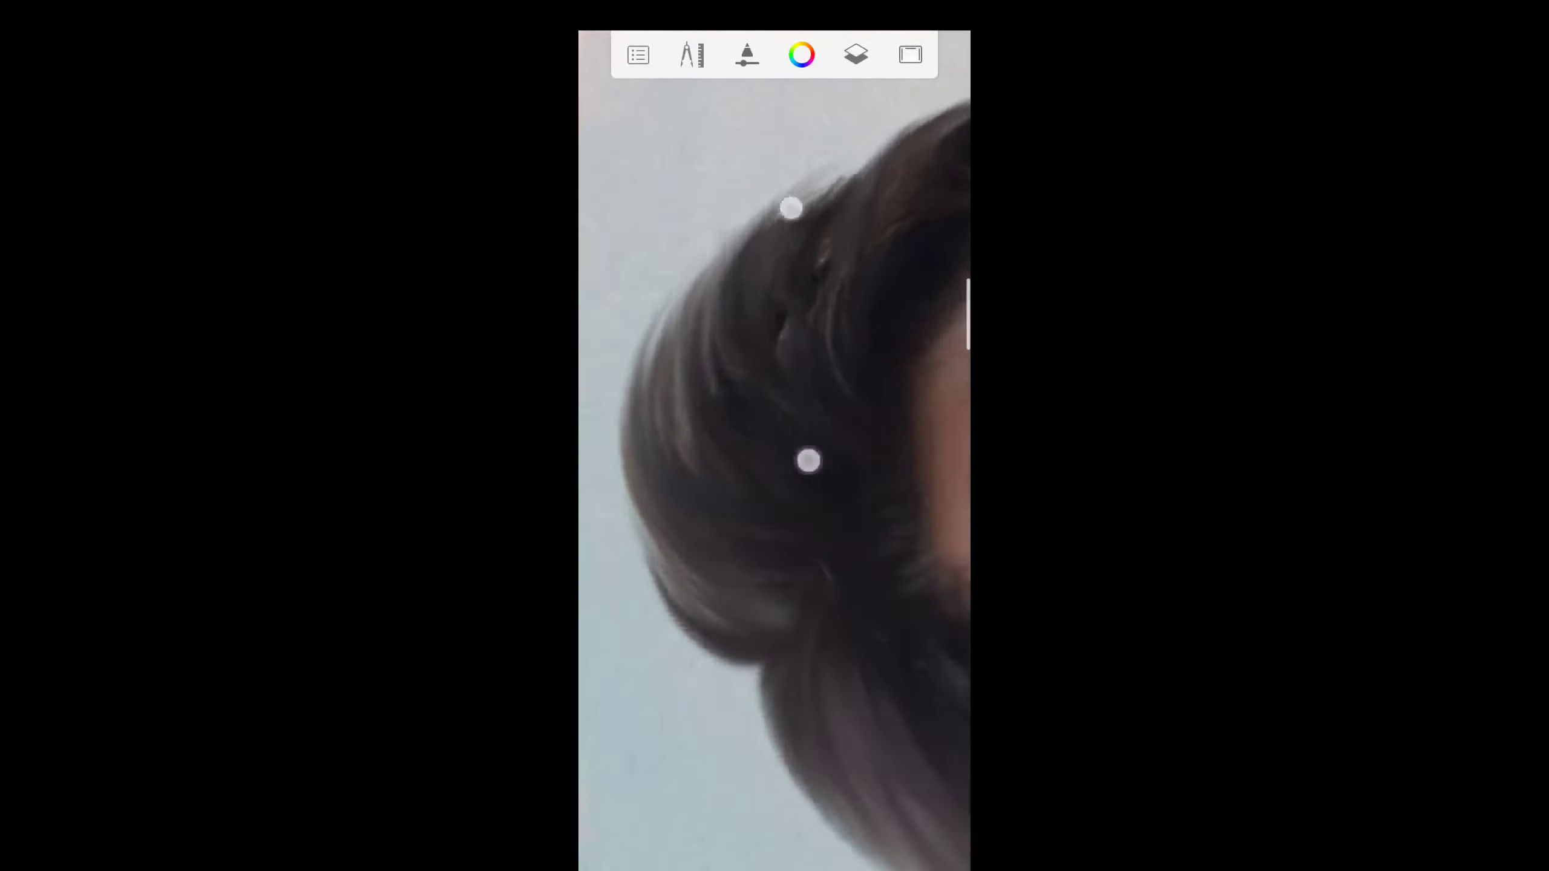
Work the hair along the forehead and near the ear, then view the full composite.
left_click_drag(789, 208, 897, 201)
left_click_drag(731, 409, 792, 214)
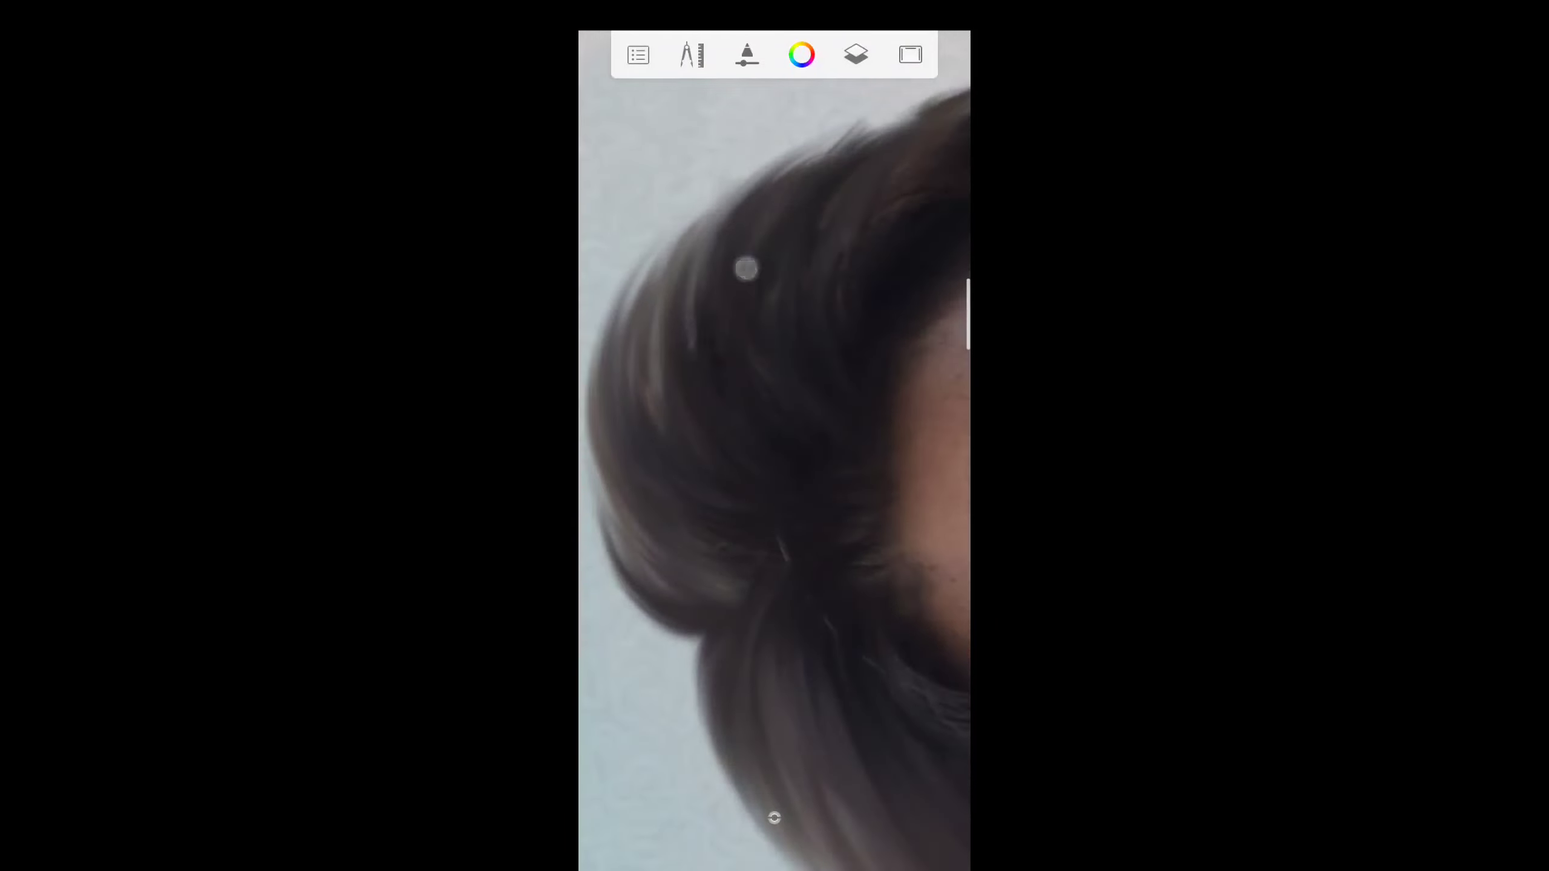
left_click_drag(747, 268, 774, 427)
mouse_move(767, 180)
left_mouse_down()
mouse_move(826, 398)
mouse_move(762, 508)
mouse_move(761, 306)
mouse_move(770, 370)
left_mouse_up()
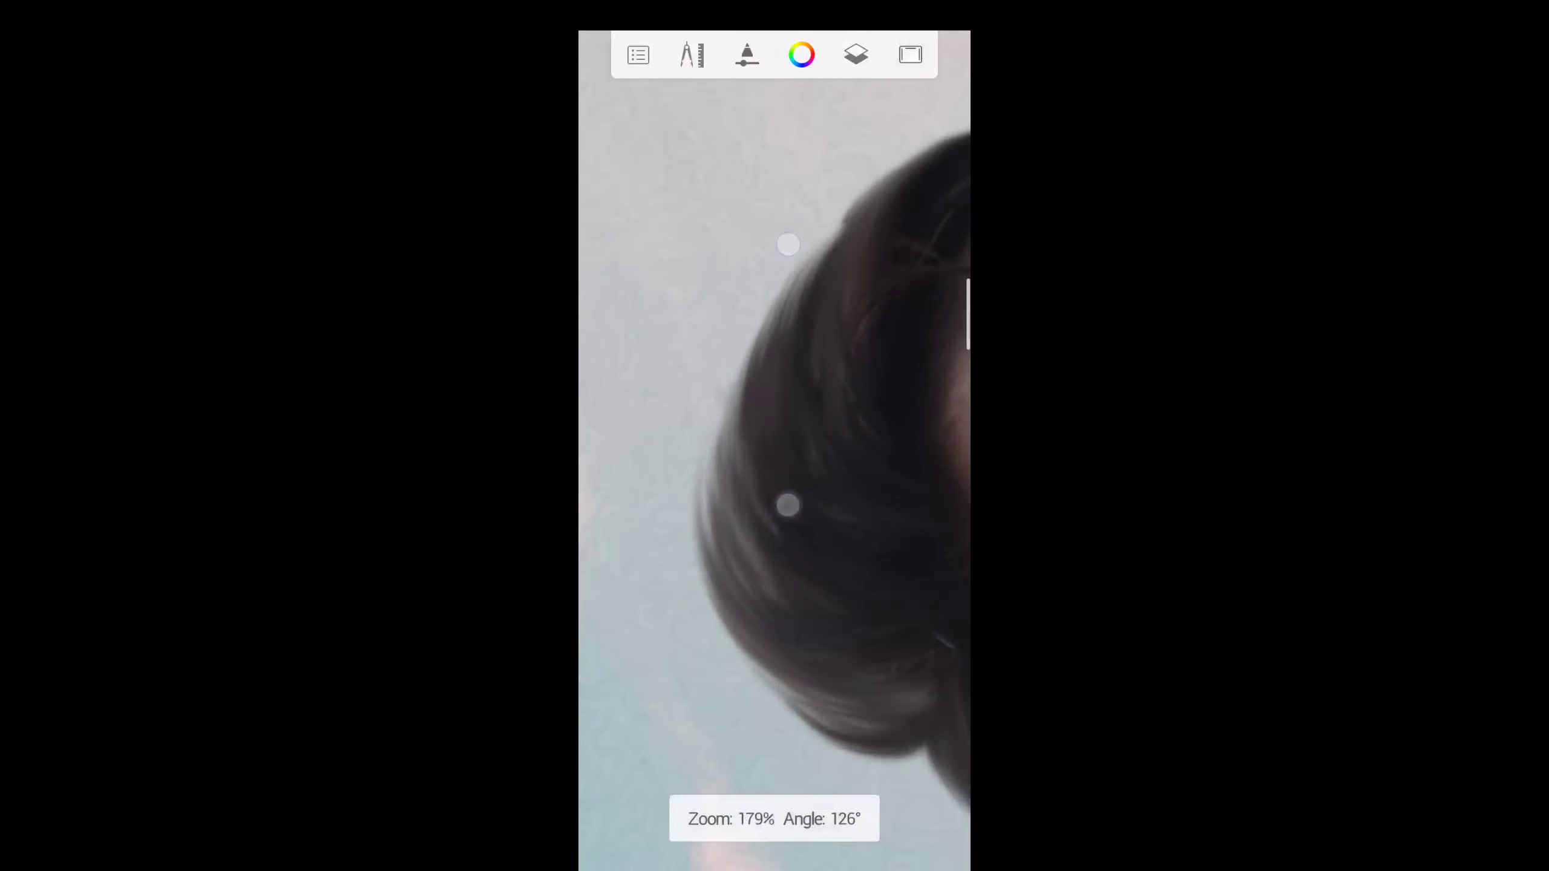
left_click_drag(867, 469, 752, 379)
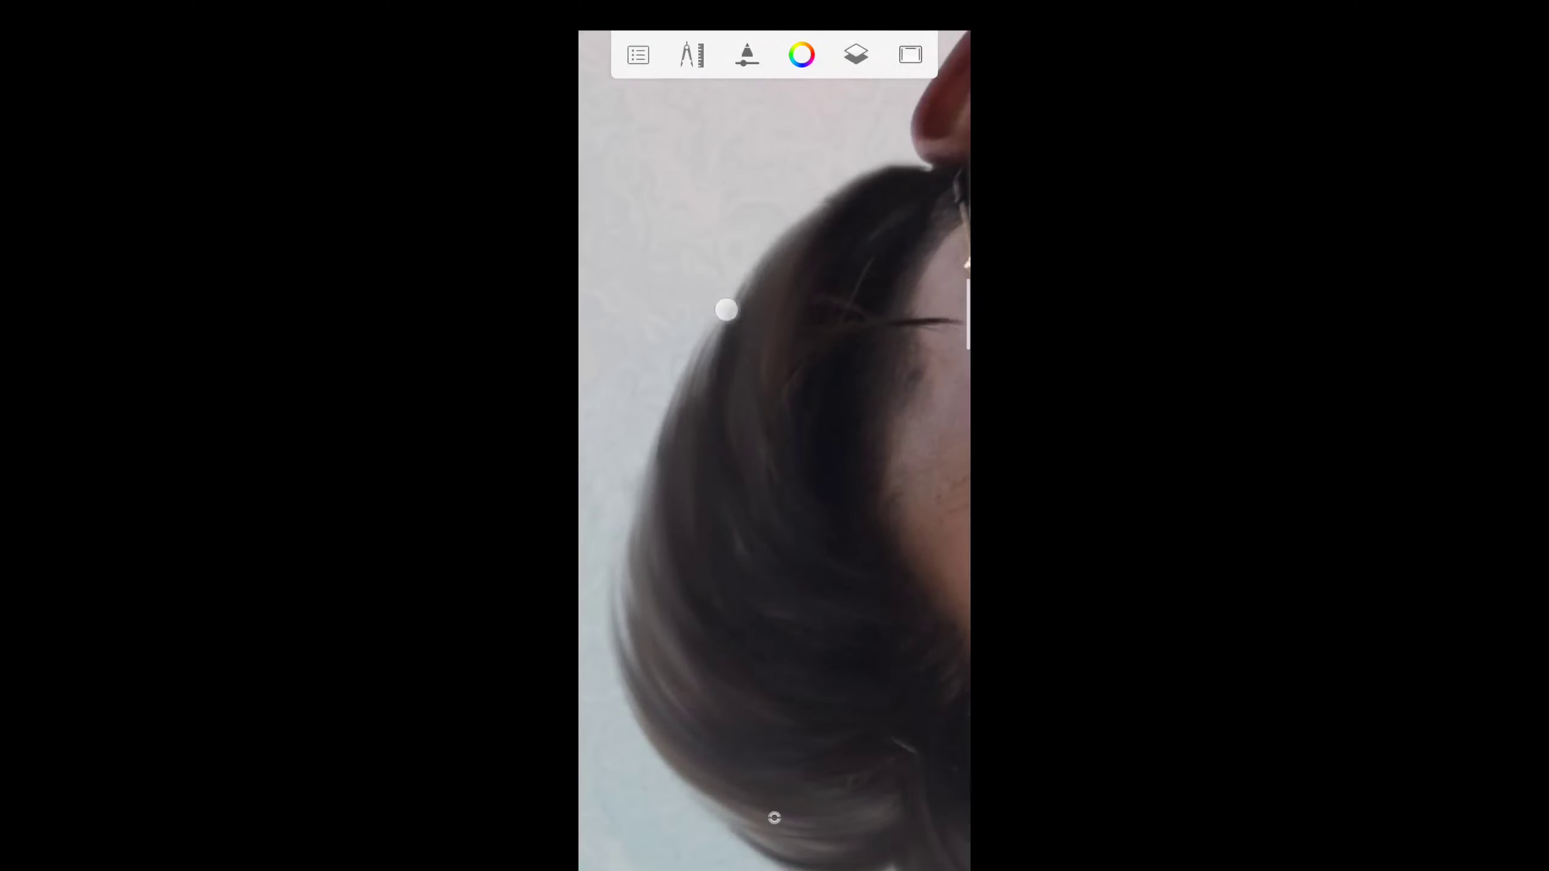
mouse_move(726, 309)
left_mouse_down()
mouse_move(749, 152)
mouse_move(774, 110)
left_mouse_up()
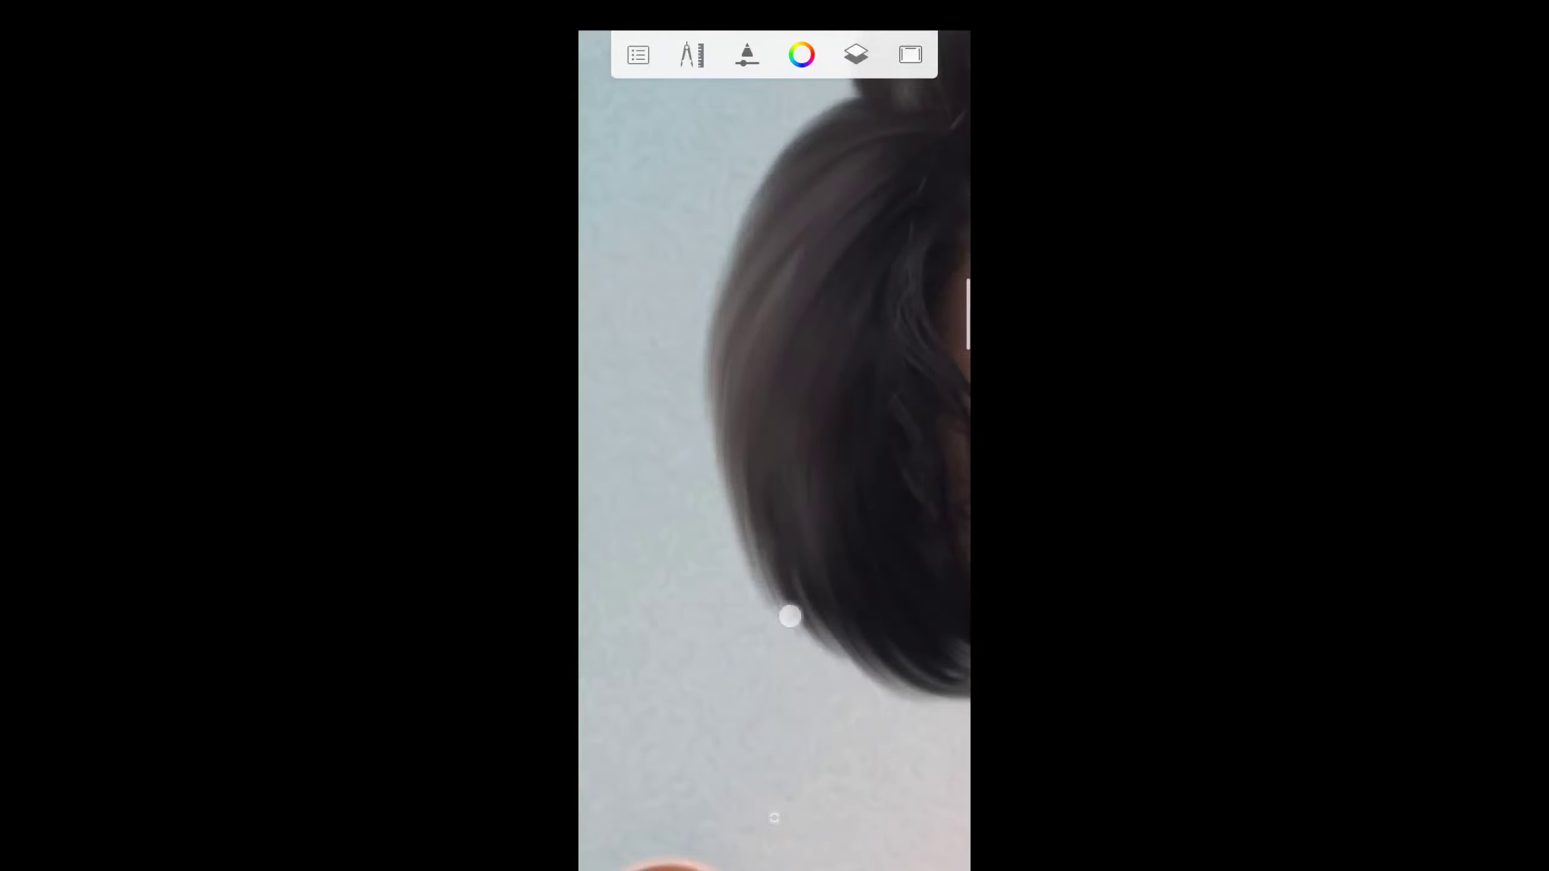
mouse_move(789, 616)
left_mouse_down()
mouse_move(826, 583)
mouse_move(778, 657)
left_mouse_up()
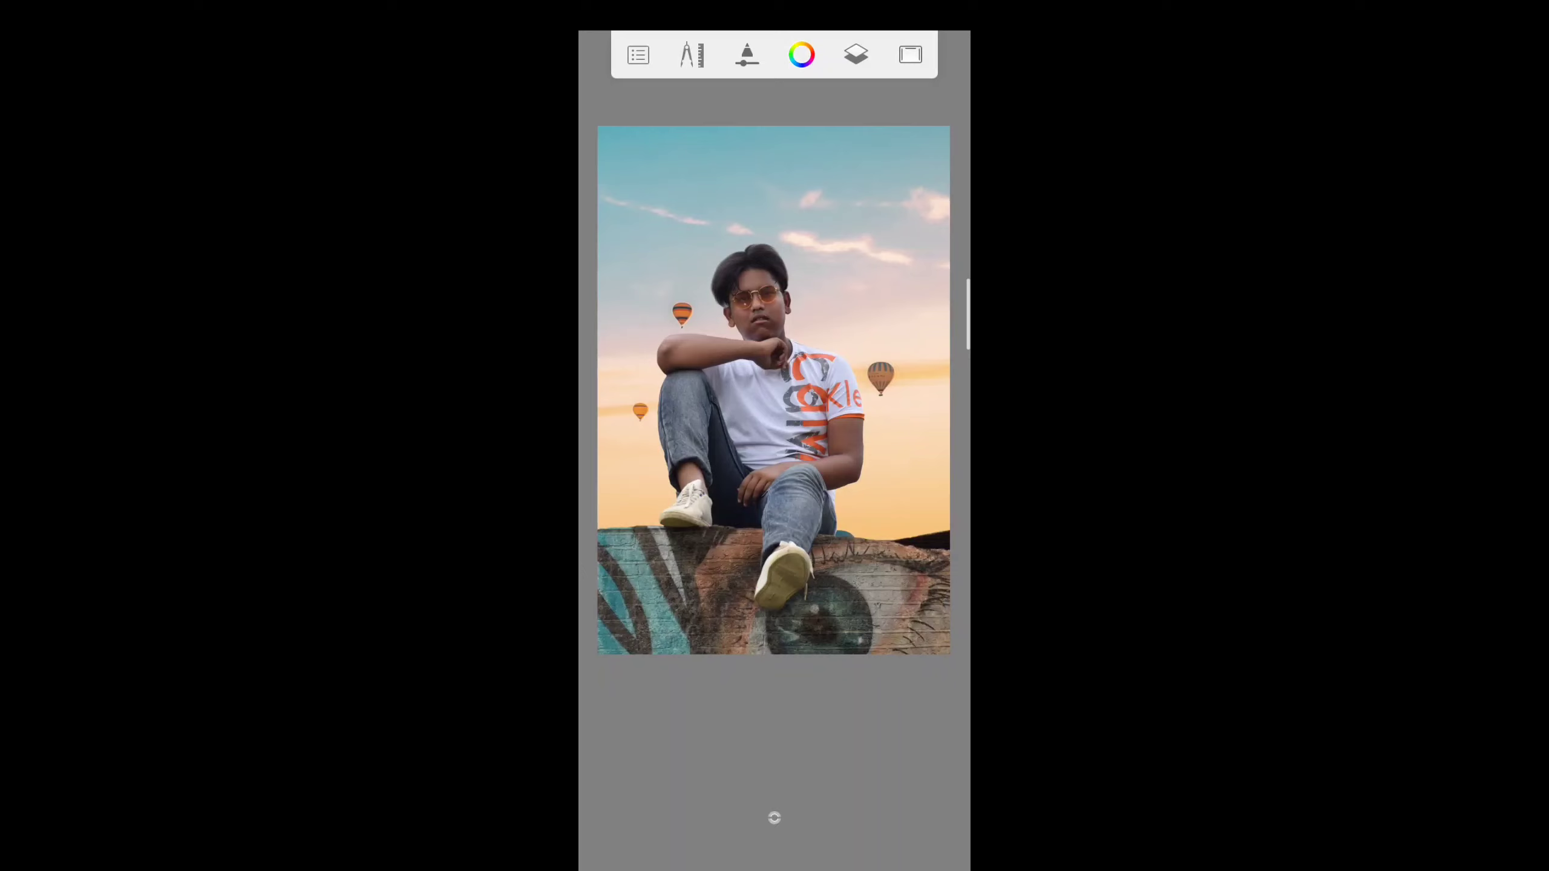
Duplicate the man's layer.
left_click(856, 54)
left_click_drag(774, 390, 757, 439)
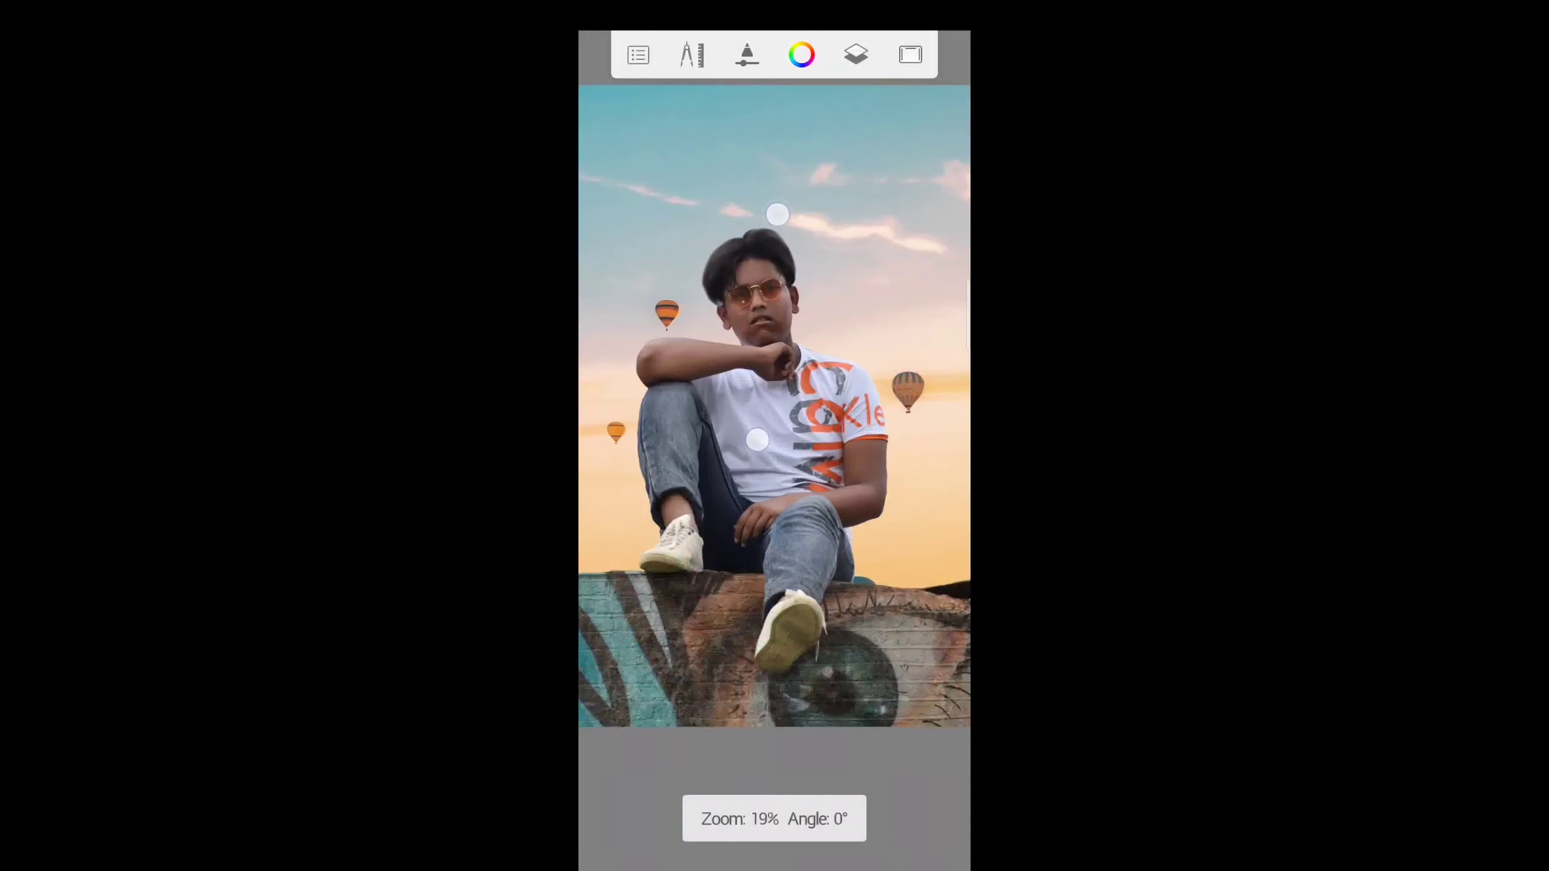
left_click(856, 54)
left_click(927, 528)
left_click(906, 116)
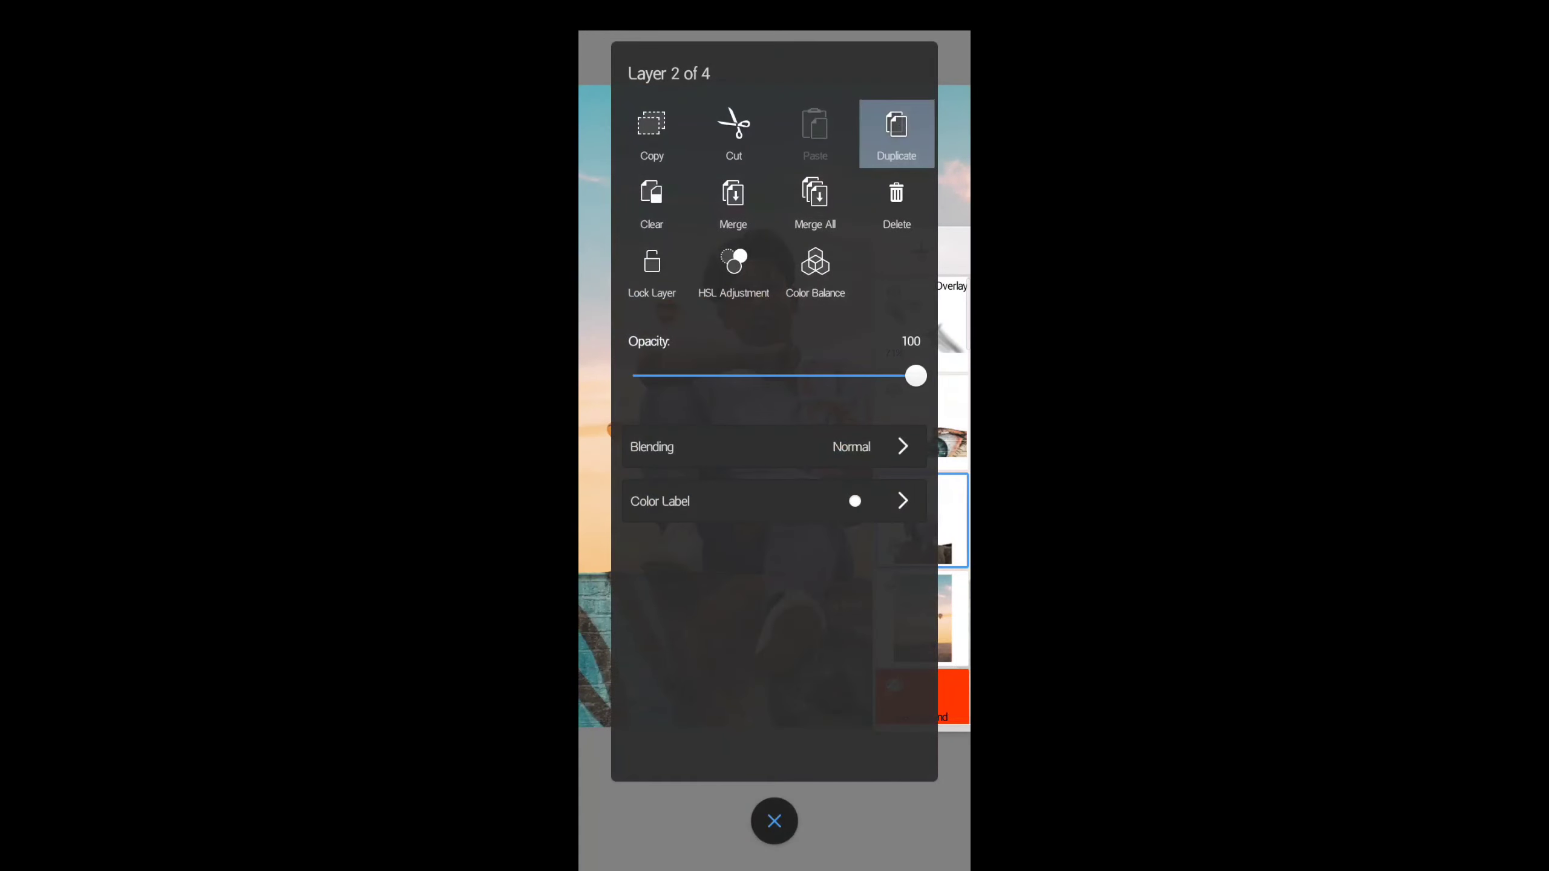
Zoom to 216% on the forehead and select the Hair smudge brush.
mouse_move(750, 156)
left_mouse_down()
mouse_move(797, 178)
mouse_move(795, 245)
left_mouse_up()
left_click(742, 63)
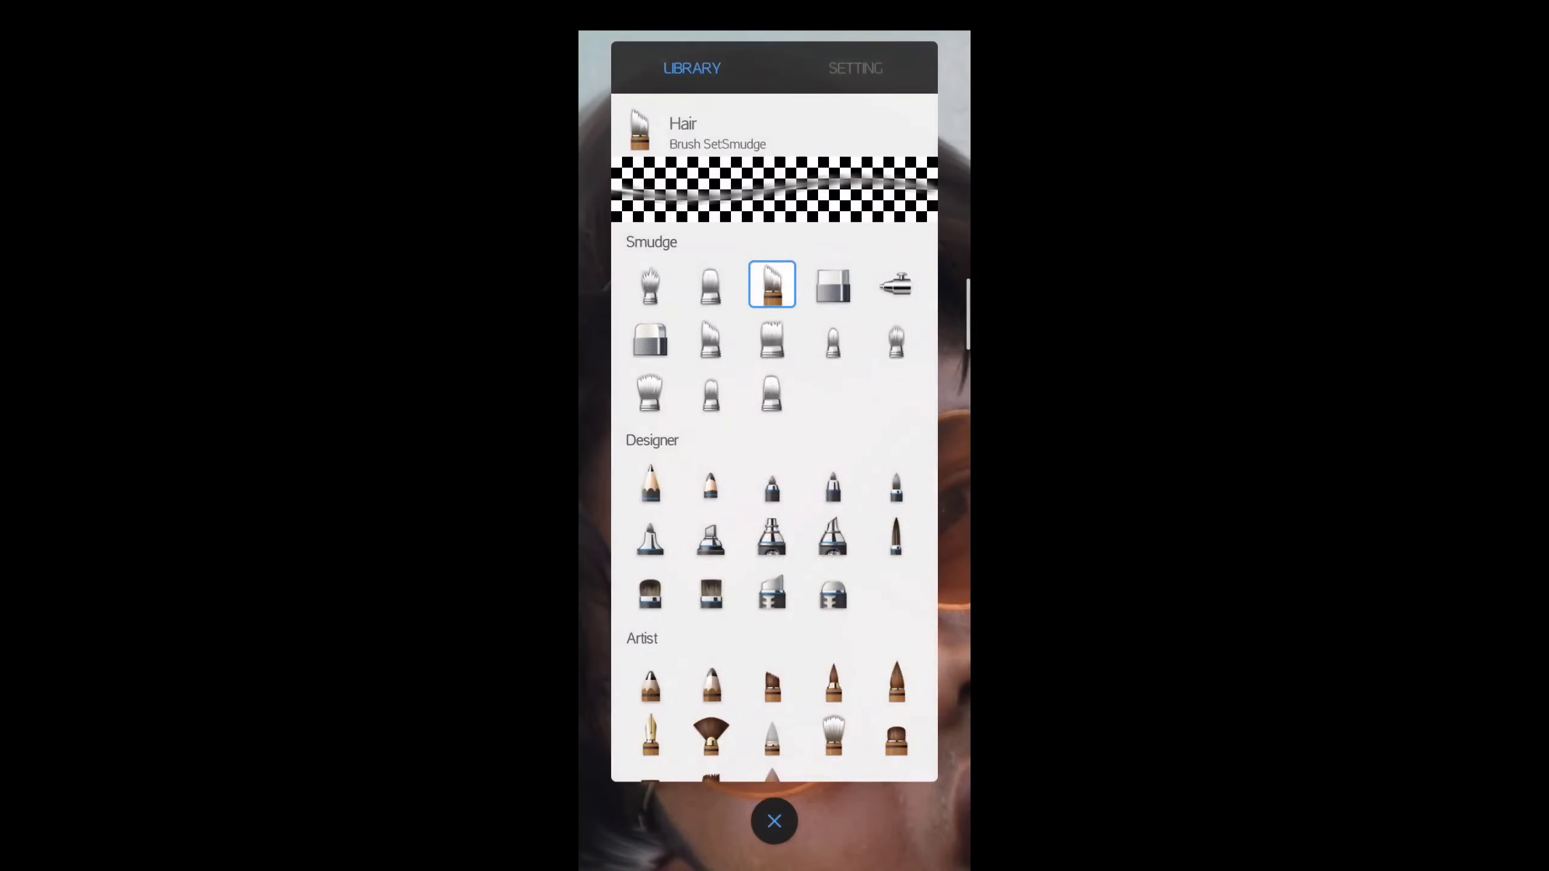
left_click(772, 285)
left_click(773, 813)
mouse_move(775, 464)
left_mouse_down()
mouse_move(752, 446)
mouse_move(767, 536)
mouse_move(828, 384)
left_mouse_up()
mouse_move(727, 385)
left_mouse_down()
mouse_move(831, 340)
mouse_move(775, 370)
left_mouse_up()
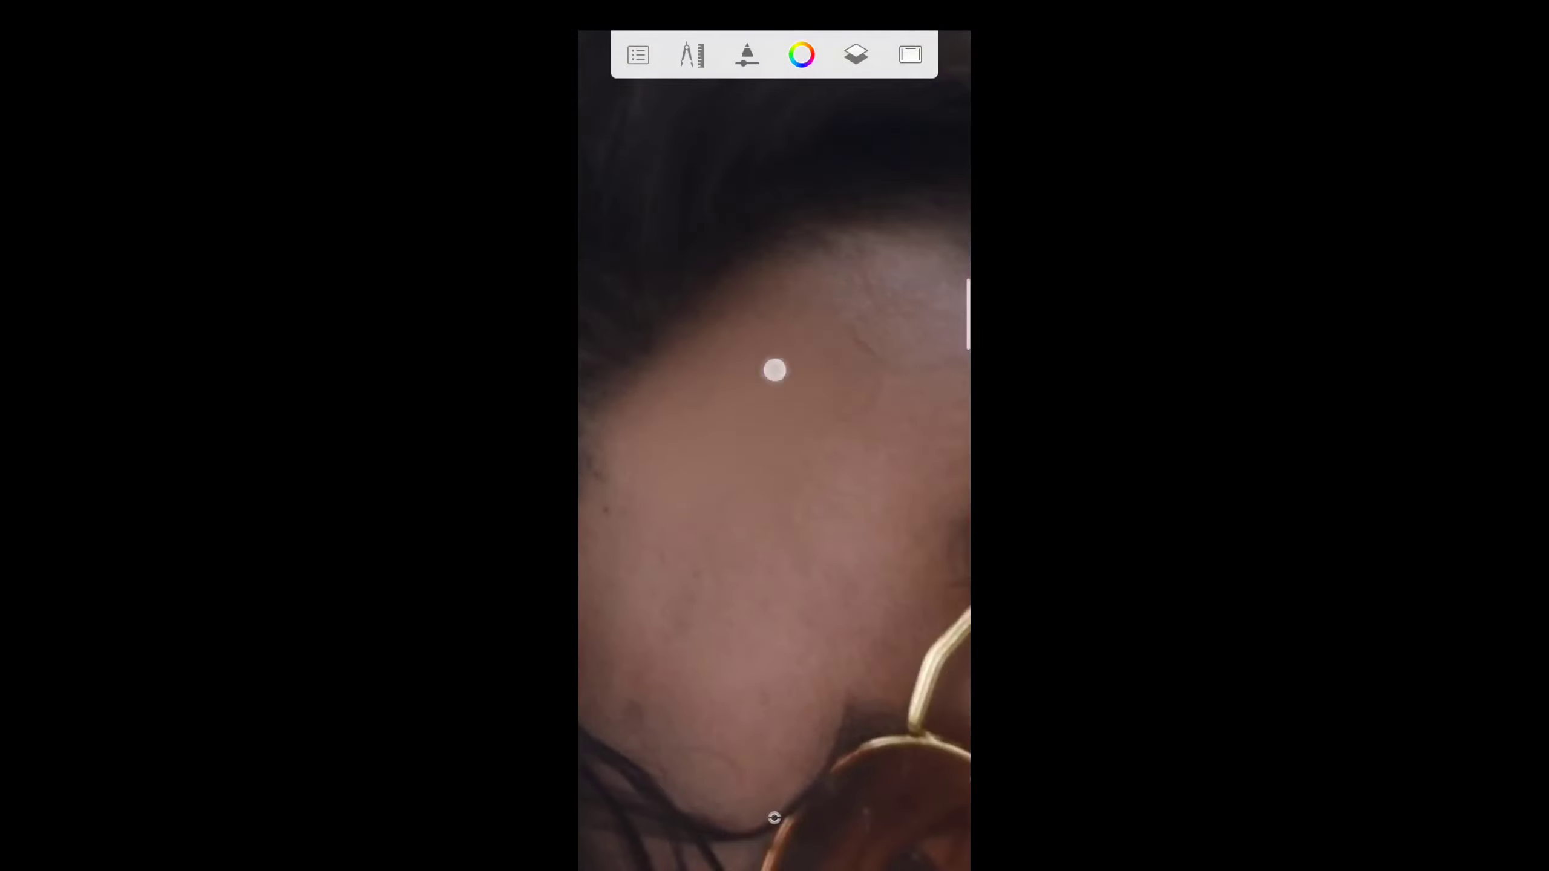
mouse_move(767, 534)
left_mouse_down()
mouse_move(830, 519)
mouse_move(731, 487)
left_mouse_up()
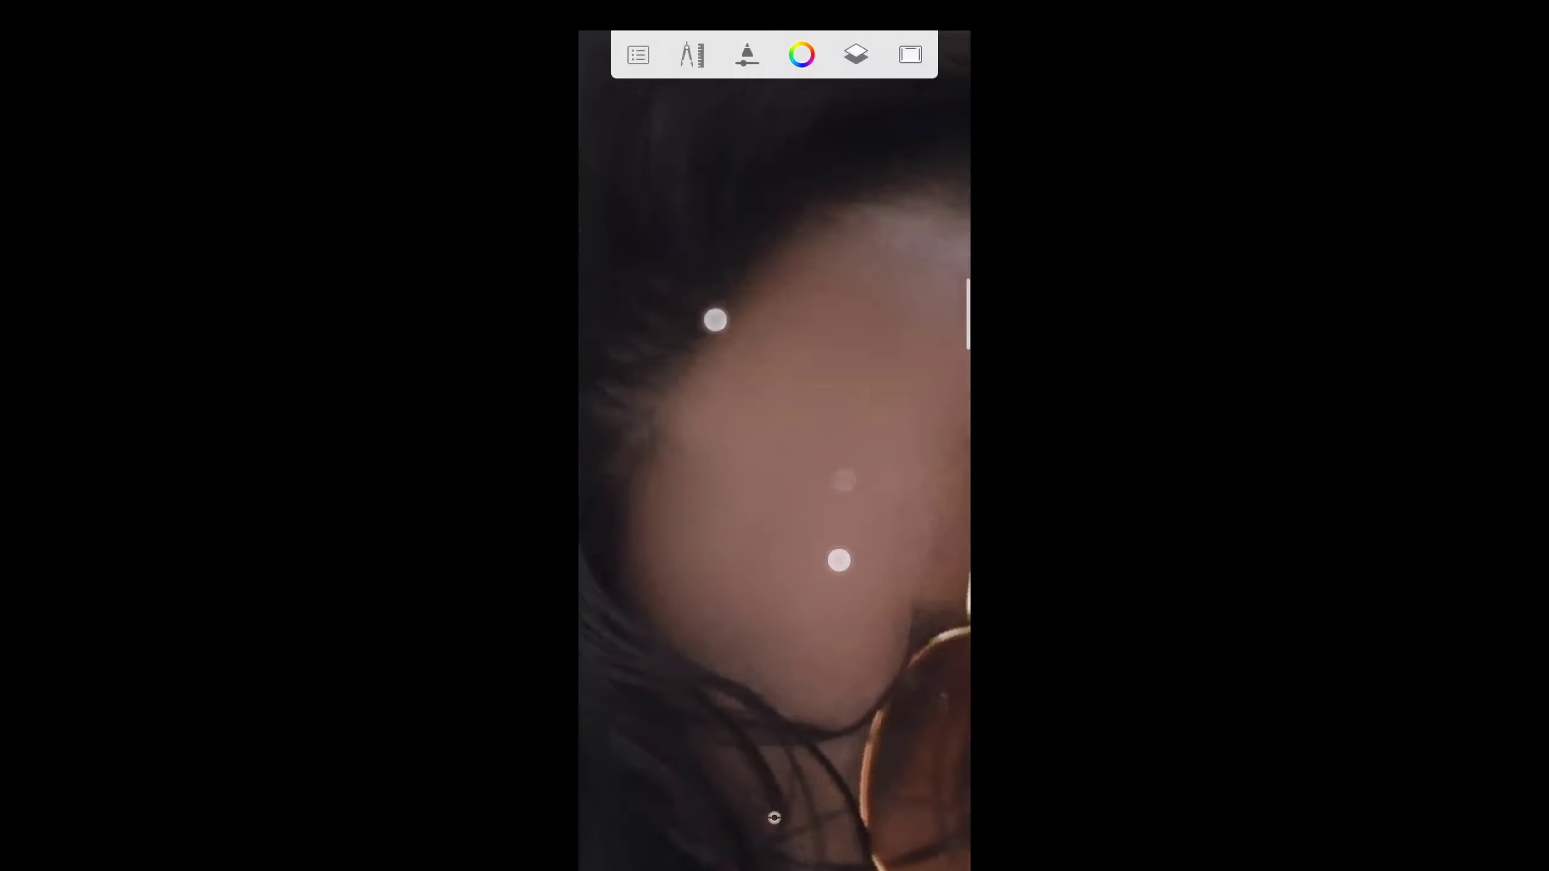
left_click_drag(713, 318, 785, 363)
mouse_move(737, 211)
left_mouse_down()
mouse_move(769, 396)
mouse_move(702, 367)
mouse_move(708, 456)
mouse_move(667, 300)
mouse_move(790, 337)
mouse_move(845, 317)
left_mouse_up()
mouse_move(654, 502)
left_mouse_down()
mouse_move(802, 526)
mouse_move(722, 488)
mouse_move(691, 387)
left_mouse_up()
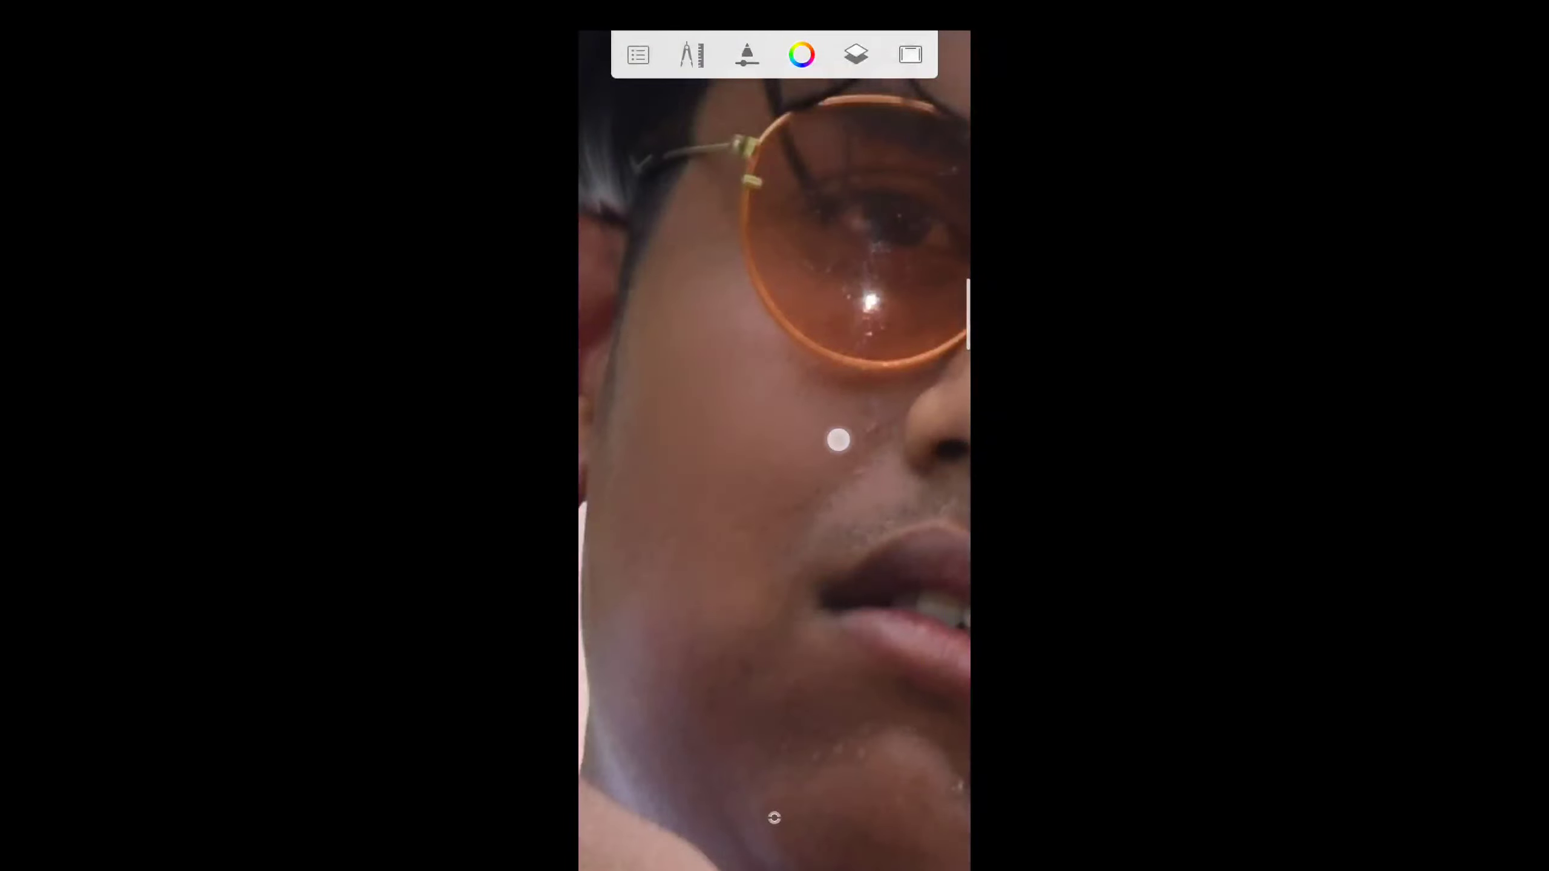
mouse_move(800, 369)
left_mouse_down()
mouse_move(777, 487)
mouse_move(761, 468)
mouse_move(785, 615)
mouse_move(776, 601)
left_mouse_up()
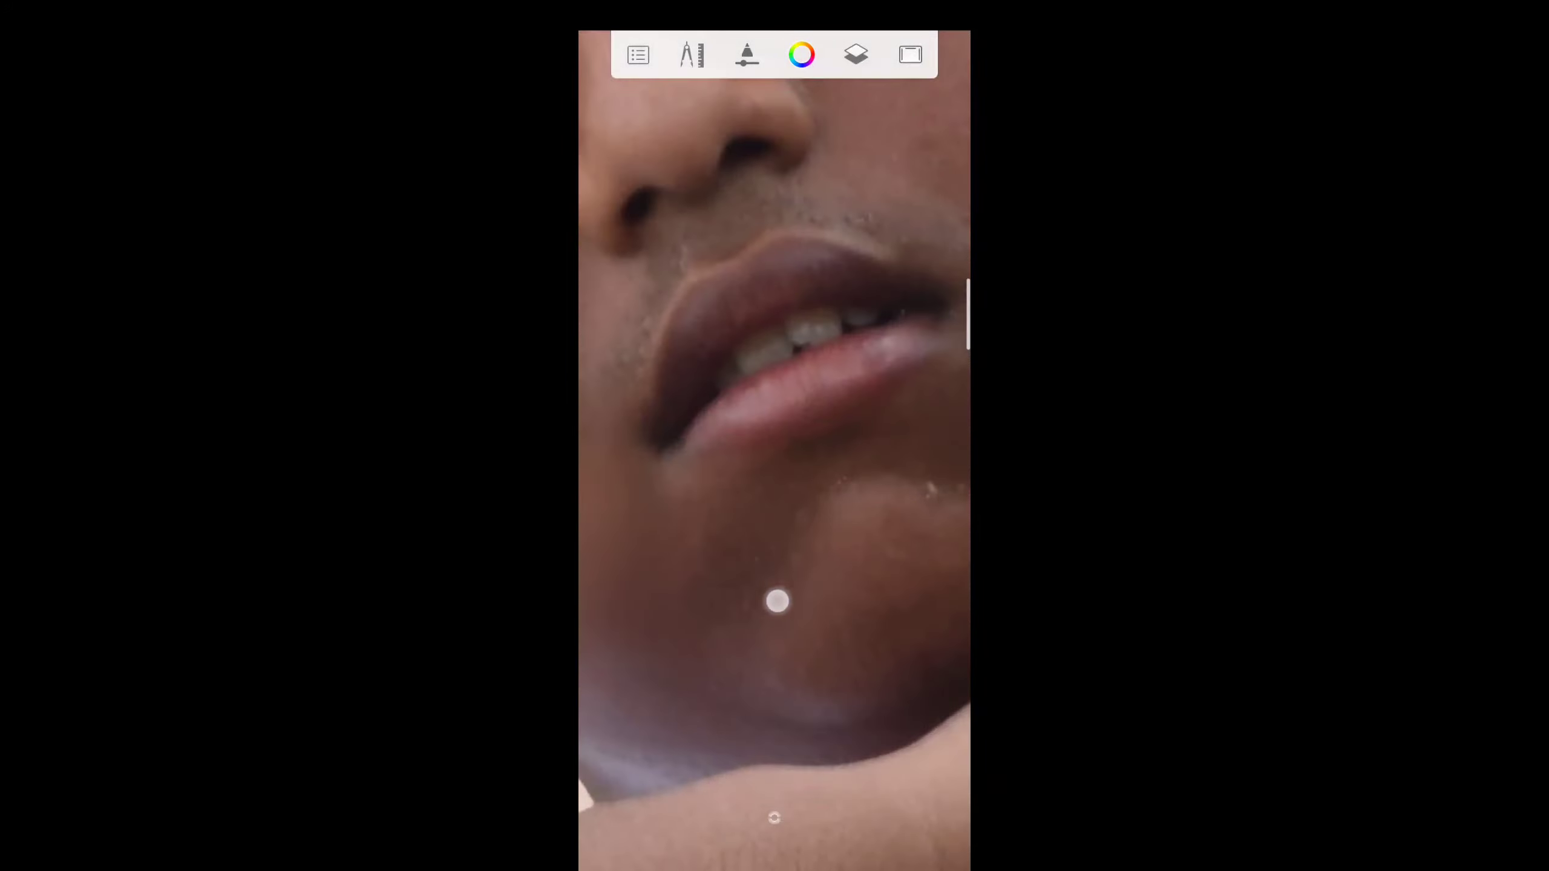
mouse_move(830, 485)
left_mouse_down()
mouse_move(733, 644)
mouse_move(762, 558)
left_mouse_up()
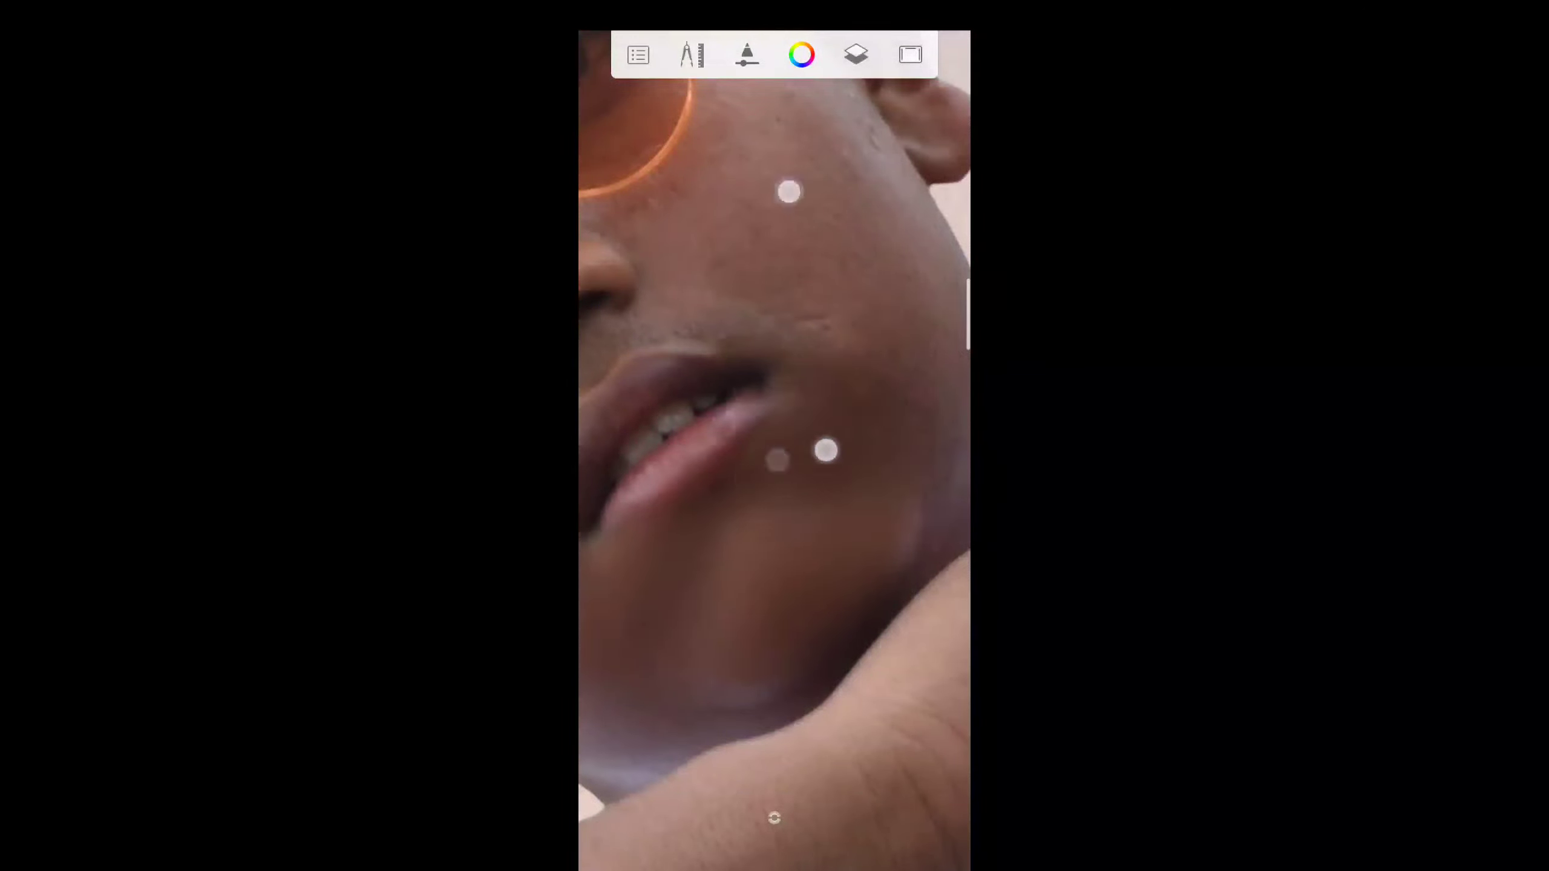
mouse_move(826, 450)
left_mouse_down()
mouse_move(847, 488)
mouse_move(781, 467)
left_mouse_up()
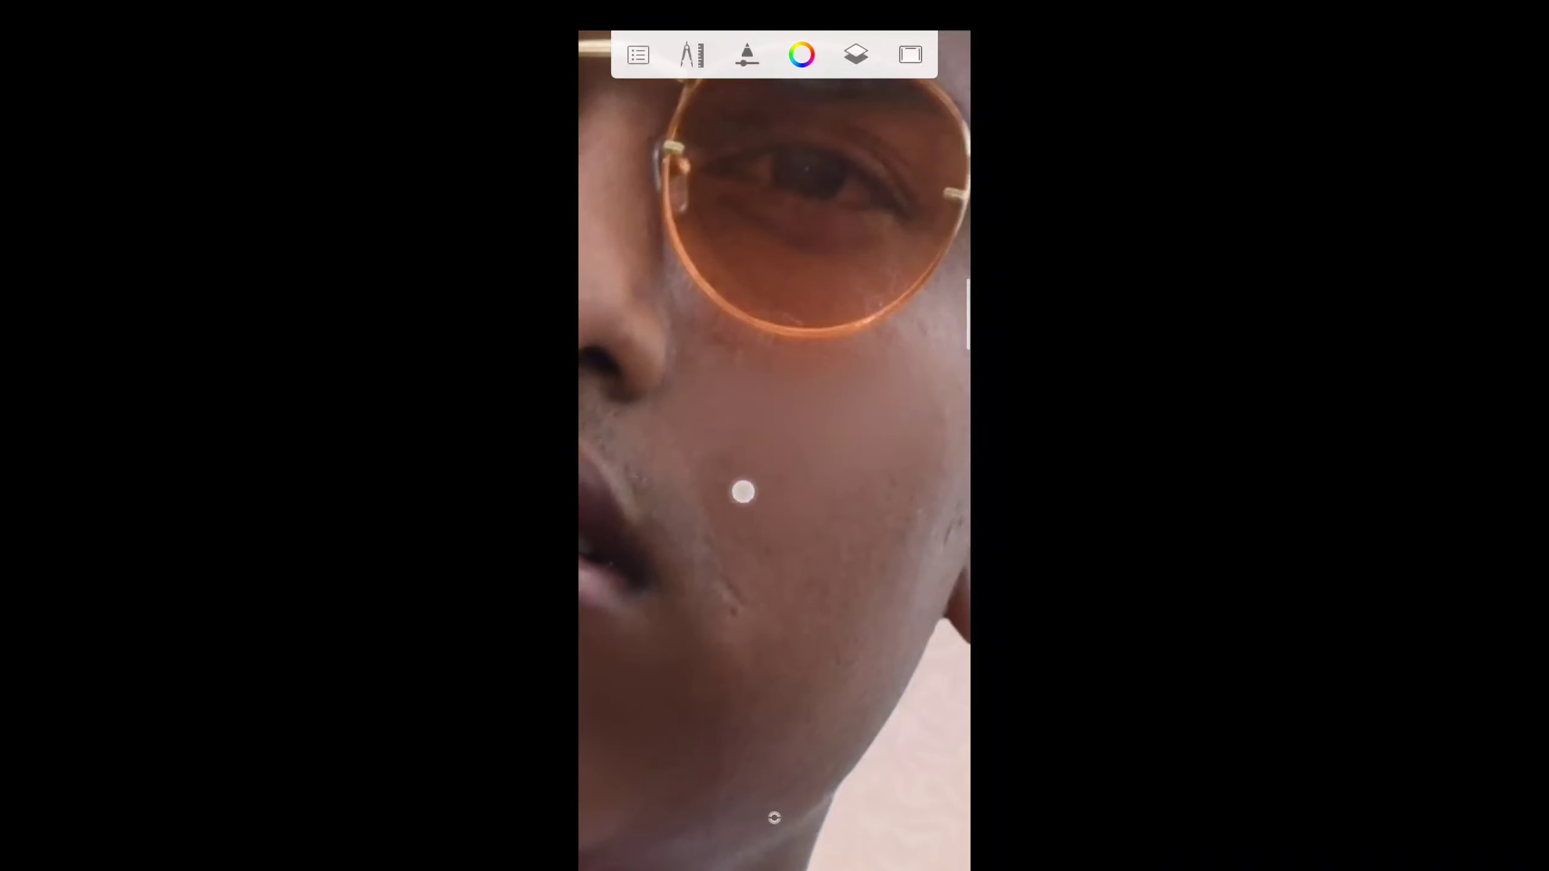
mouse_move(750, 581)
left_mouse_down()
mouse_move(698, 595)
mouse_move(871, 358)
left_mouse_up()
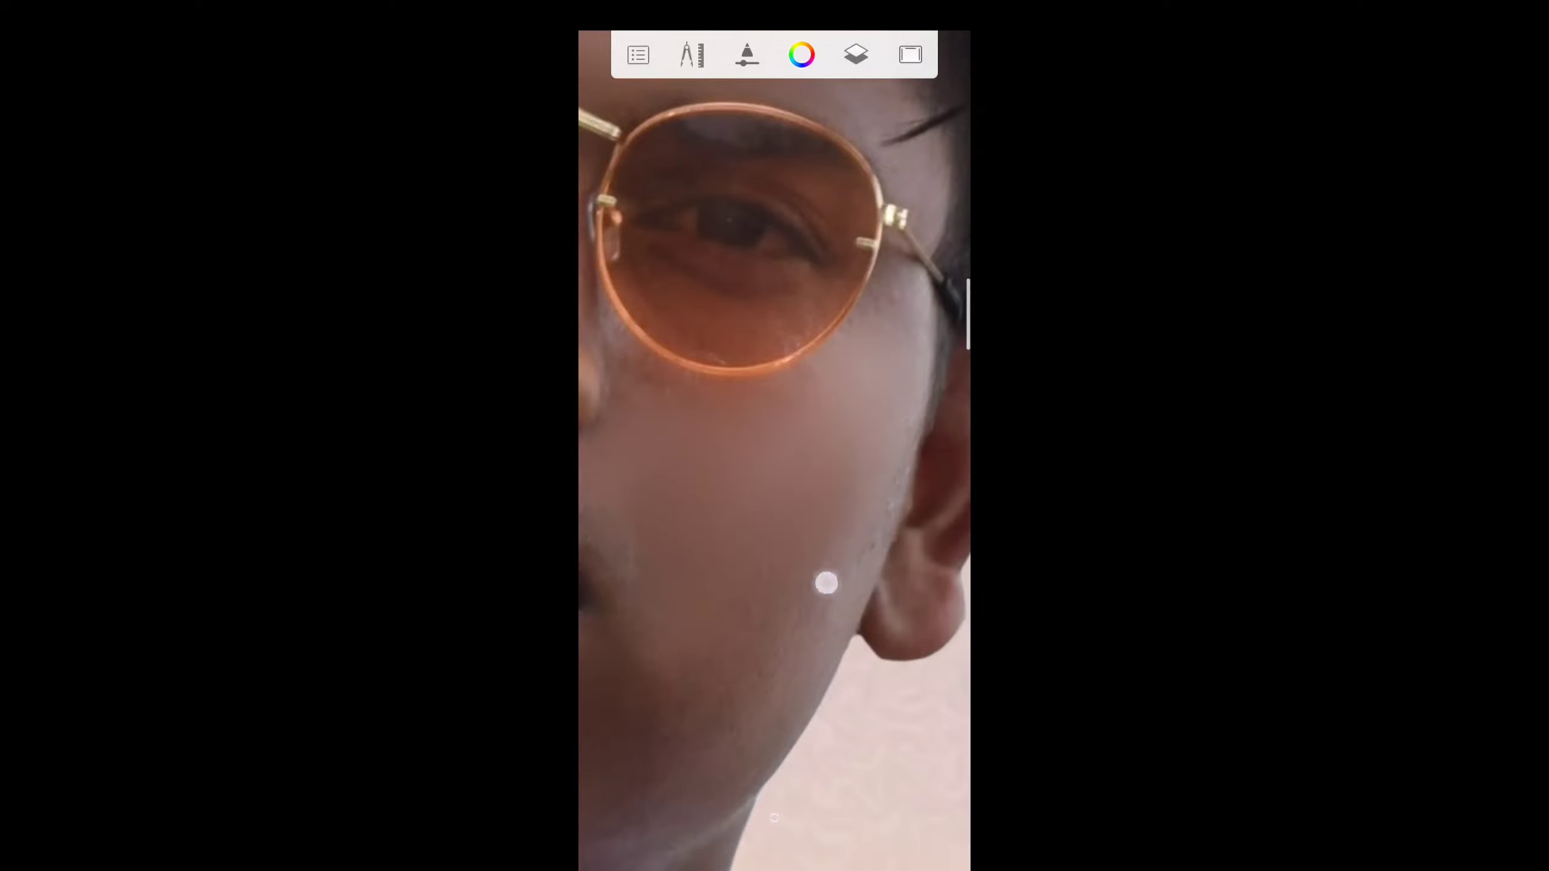
mouse_move(744, 632)
left_mouse_down()
mouse_move(720, 629)
mouse_move(893, 612)
left_mouse_up()
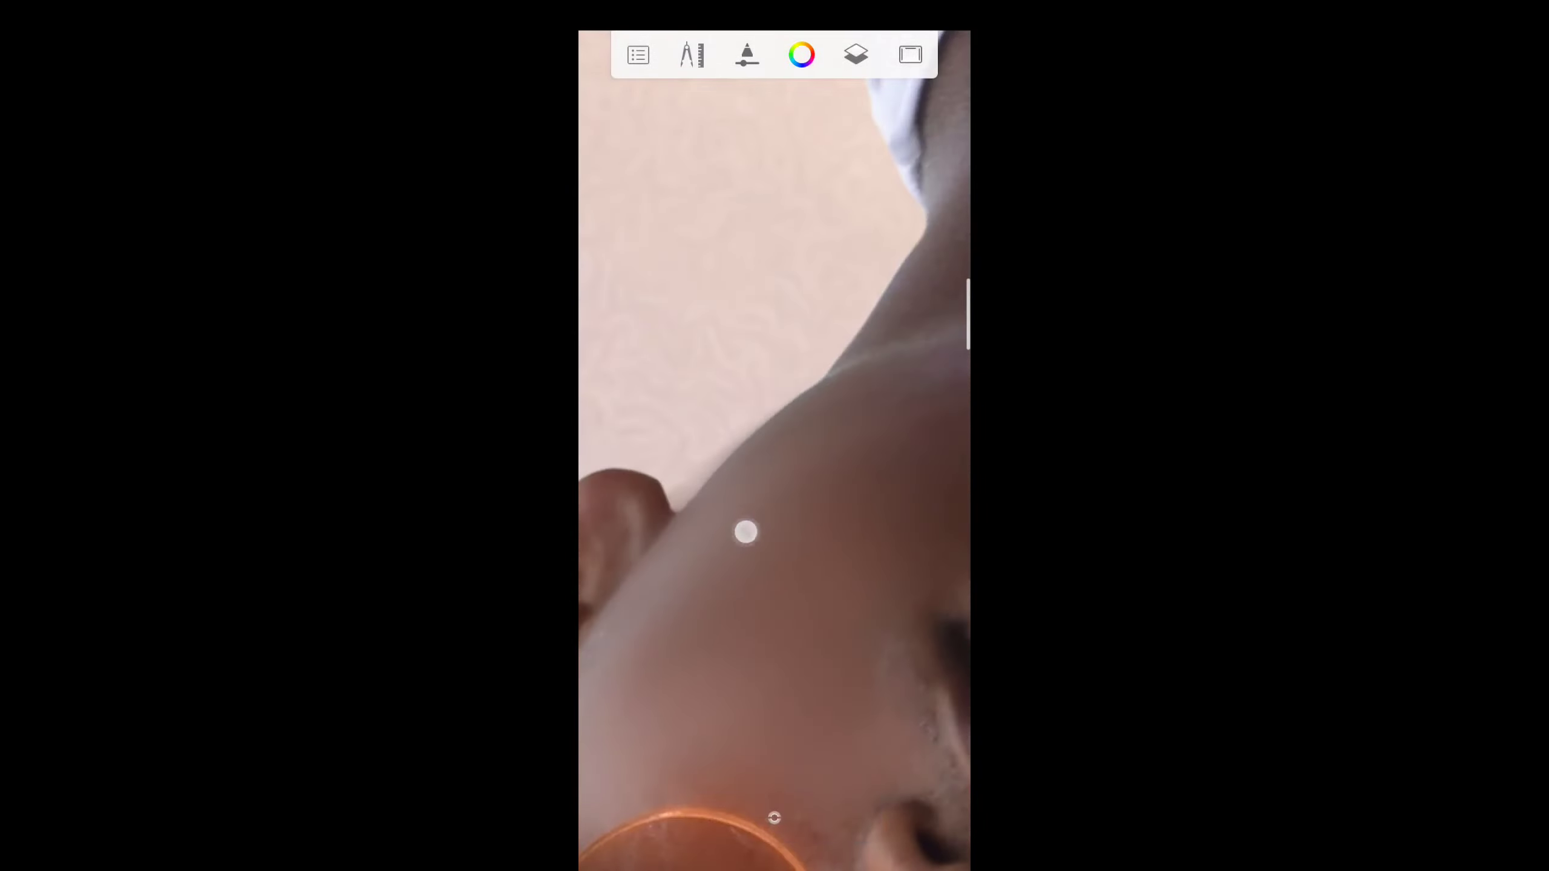
left_click_drag(744, 533, 884, 371)
mouse_move(892, 496)
left_mouse_down()
mouse_move(775, 506)
mouse_move(835, 378)
left_mouse_up()
mouse_move(754, 490)
left_mouse_down()
mouse_move(737, 536)
mouse_move(768, 516)
mouse_move(811, 291)
left_mouse_up()
mouse_move(751, 541)
left_mouse_down()
mouse_move(799, 256)
mouse_move(823, 588)
mouse_move(785, 243)
mouse_move(816, 197)
left_mouse_up()
Add a new empty layer, move it to the top of the stack and review its blend modes.
left_click(848, 54)
left_click(922, 525)
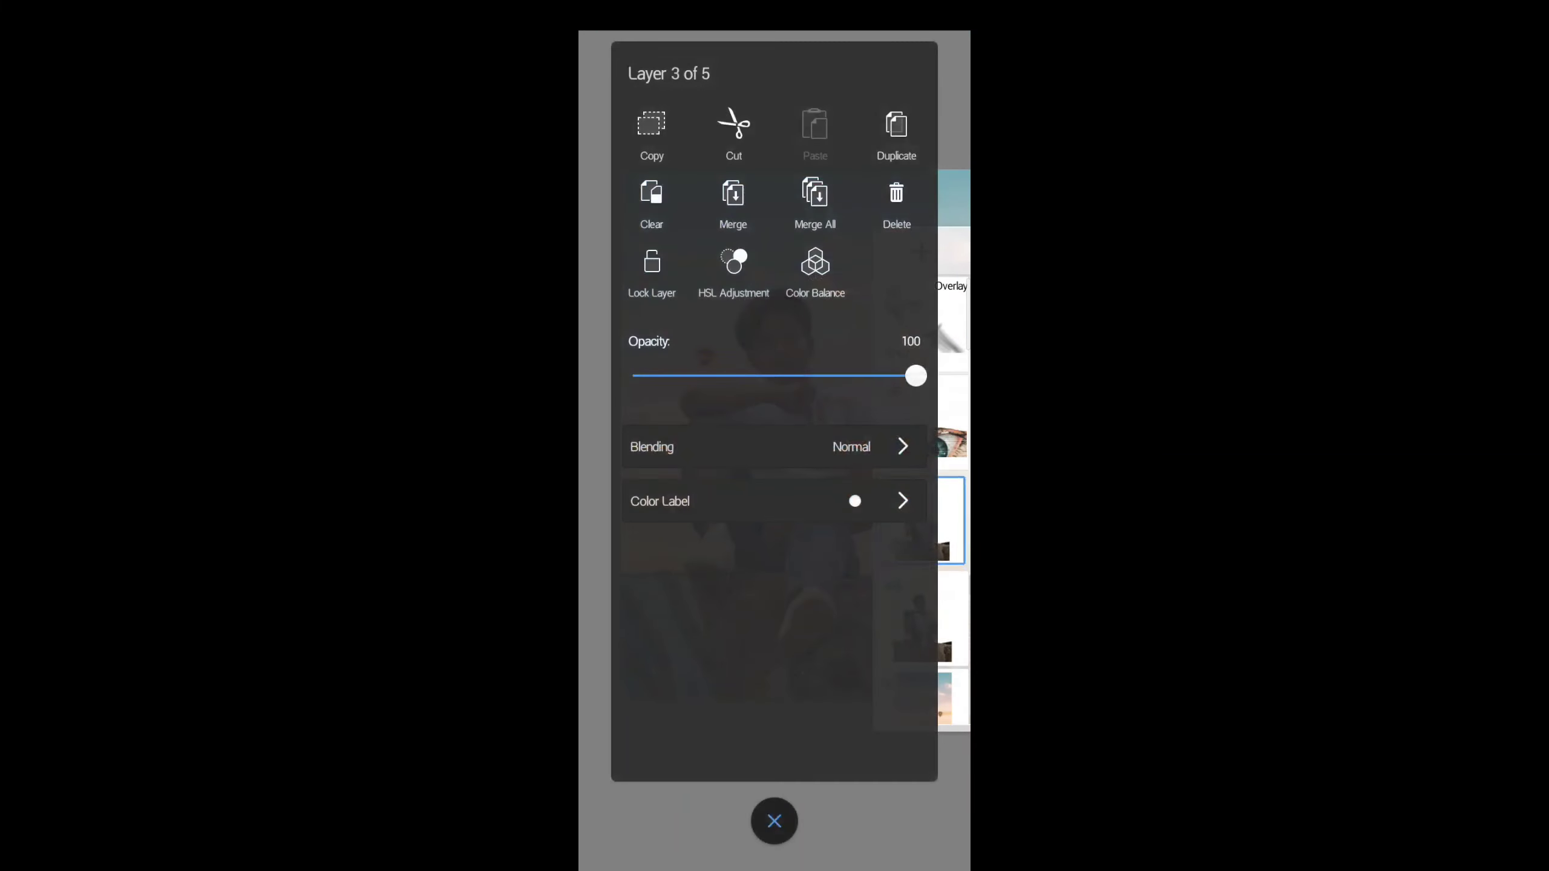
left_click(774, 821)
left_click_drag(760, 229, 823, 172)
left_click(856, 55)
left_click(922, 251)
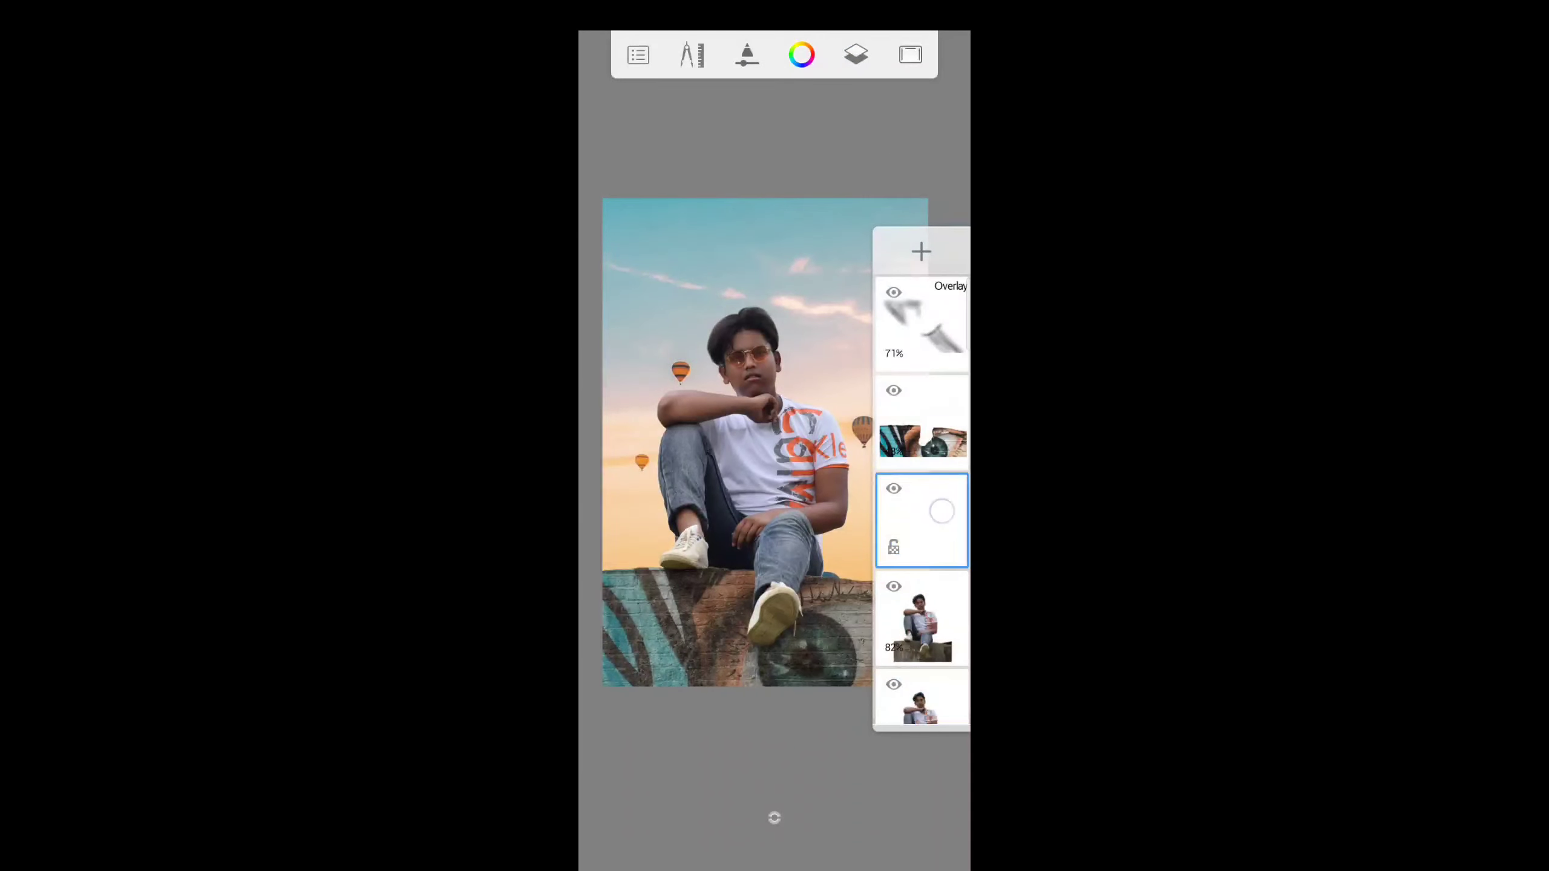
left_click_drag(922, 520, 922, 323)
left_click(922, 323)
left_click(775, 446)
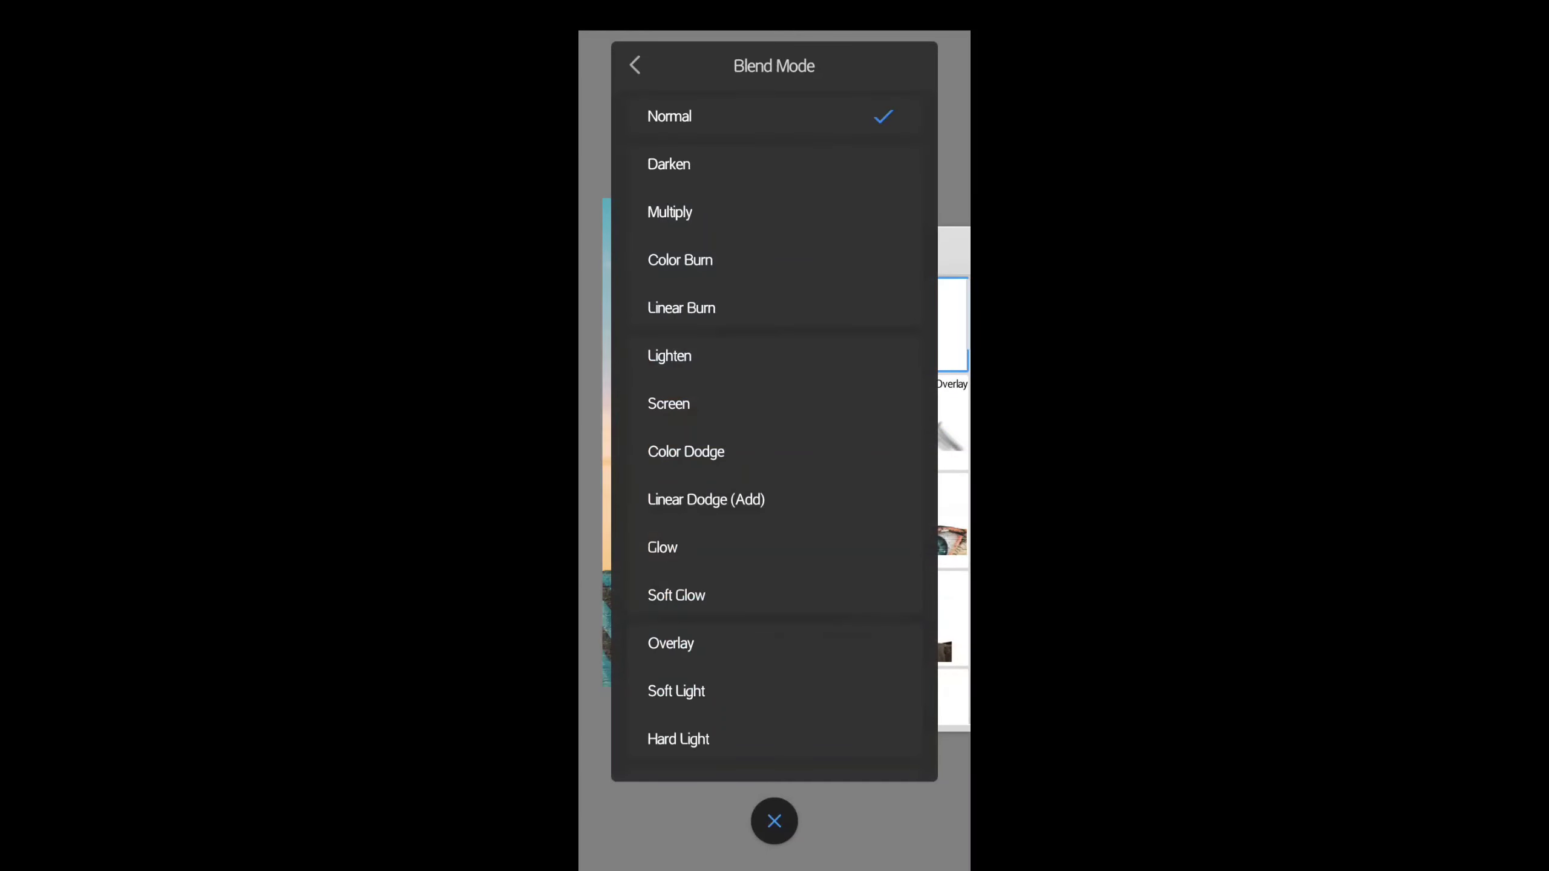
left_click(774, 821)
Set the paint colour to white and pick the Soft Airbrush brush.
left_click(799, 56)
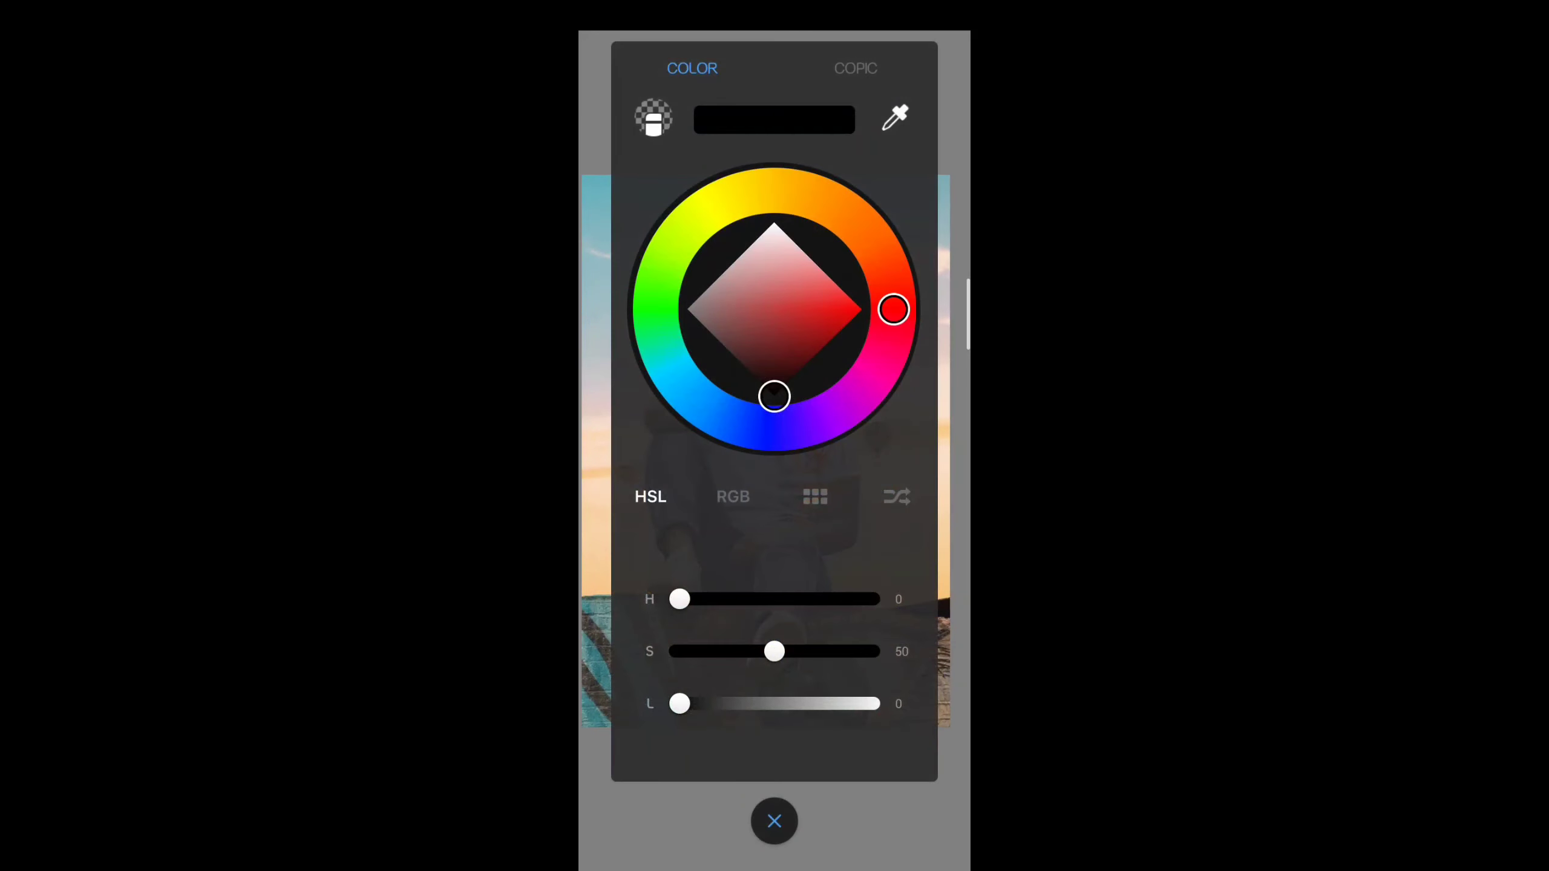
left_click_drag(681, 704, 878, 704)
left_click(774, 820)
left_click(747, 55)
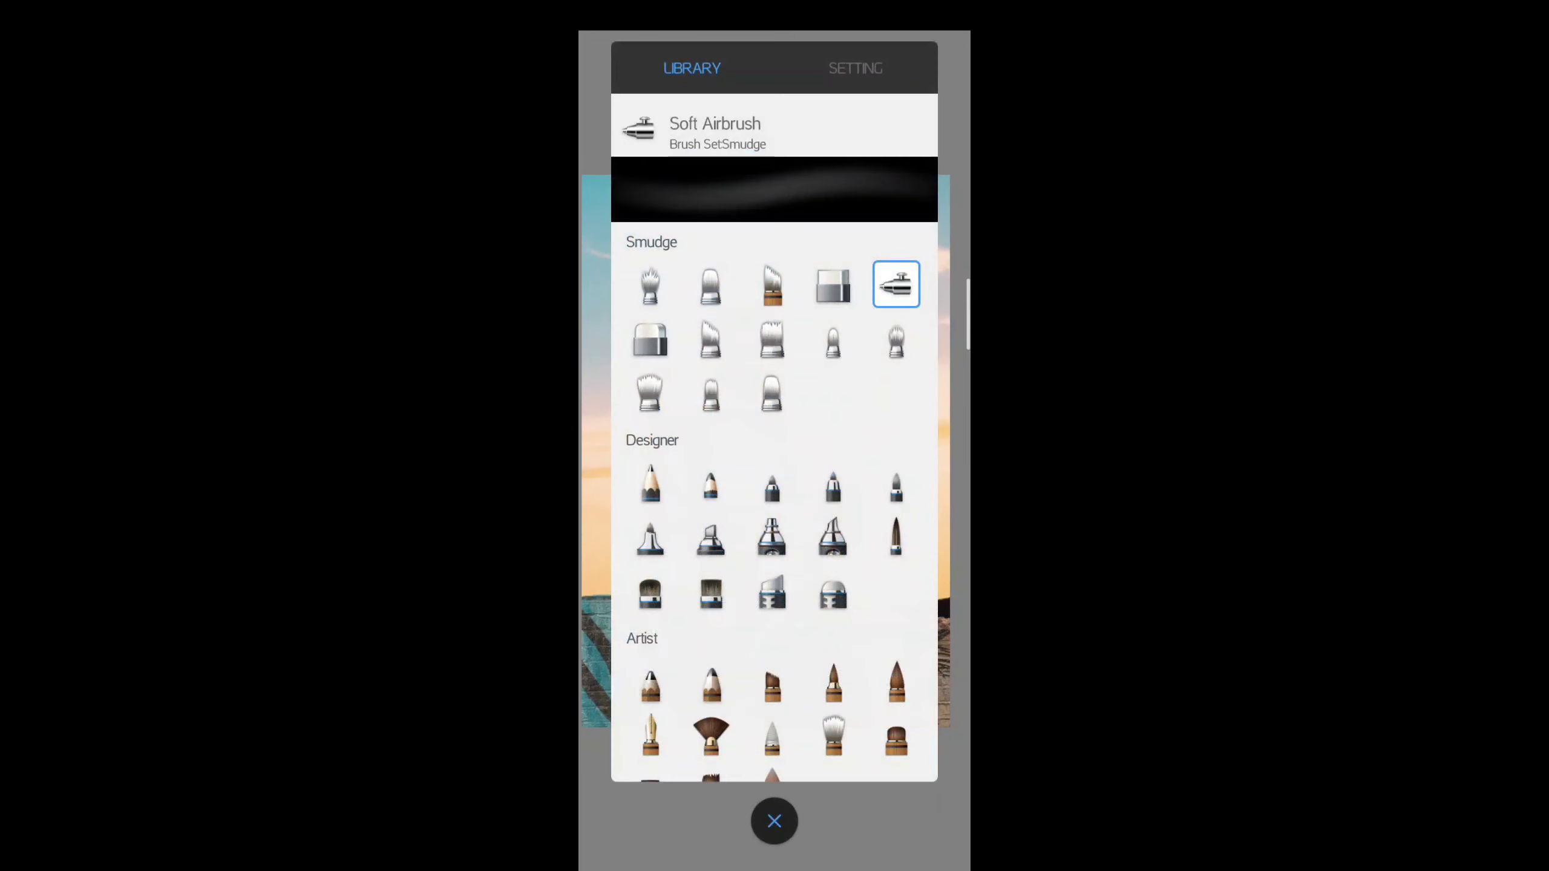
left_click(892, 284)
left_click(773, 818)
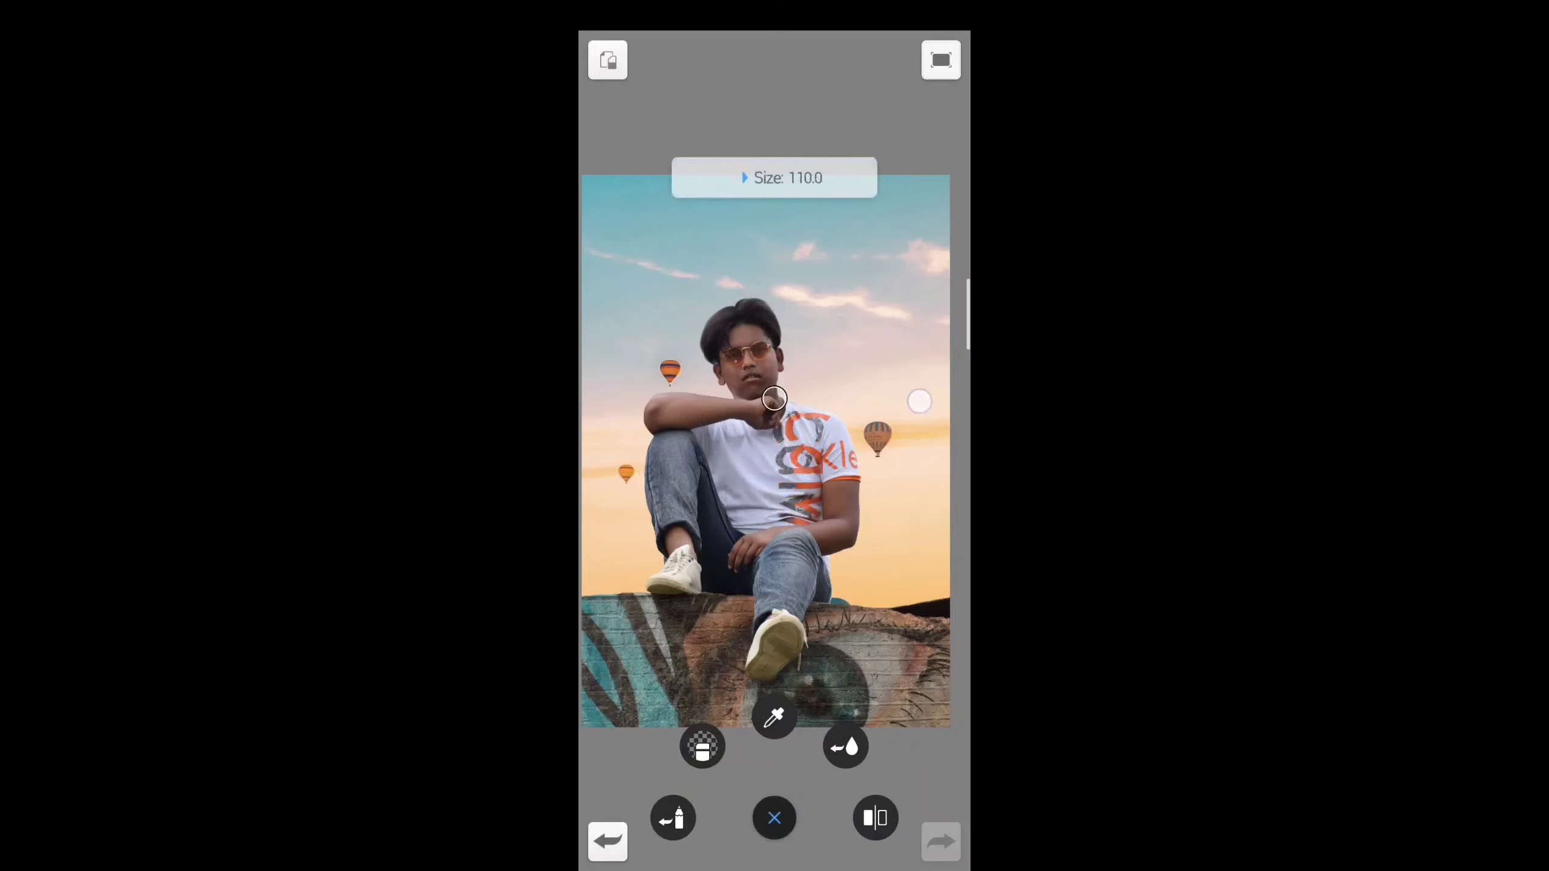
Zoom in and out on the canvas to inspect the retouched face.
scroll(744, 446, "up", 5)
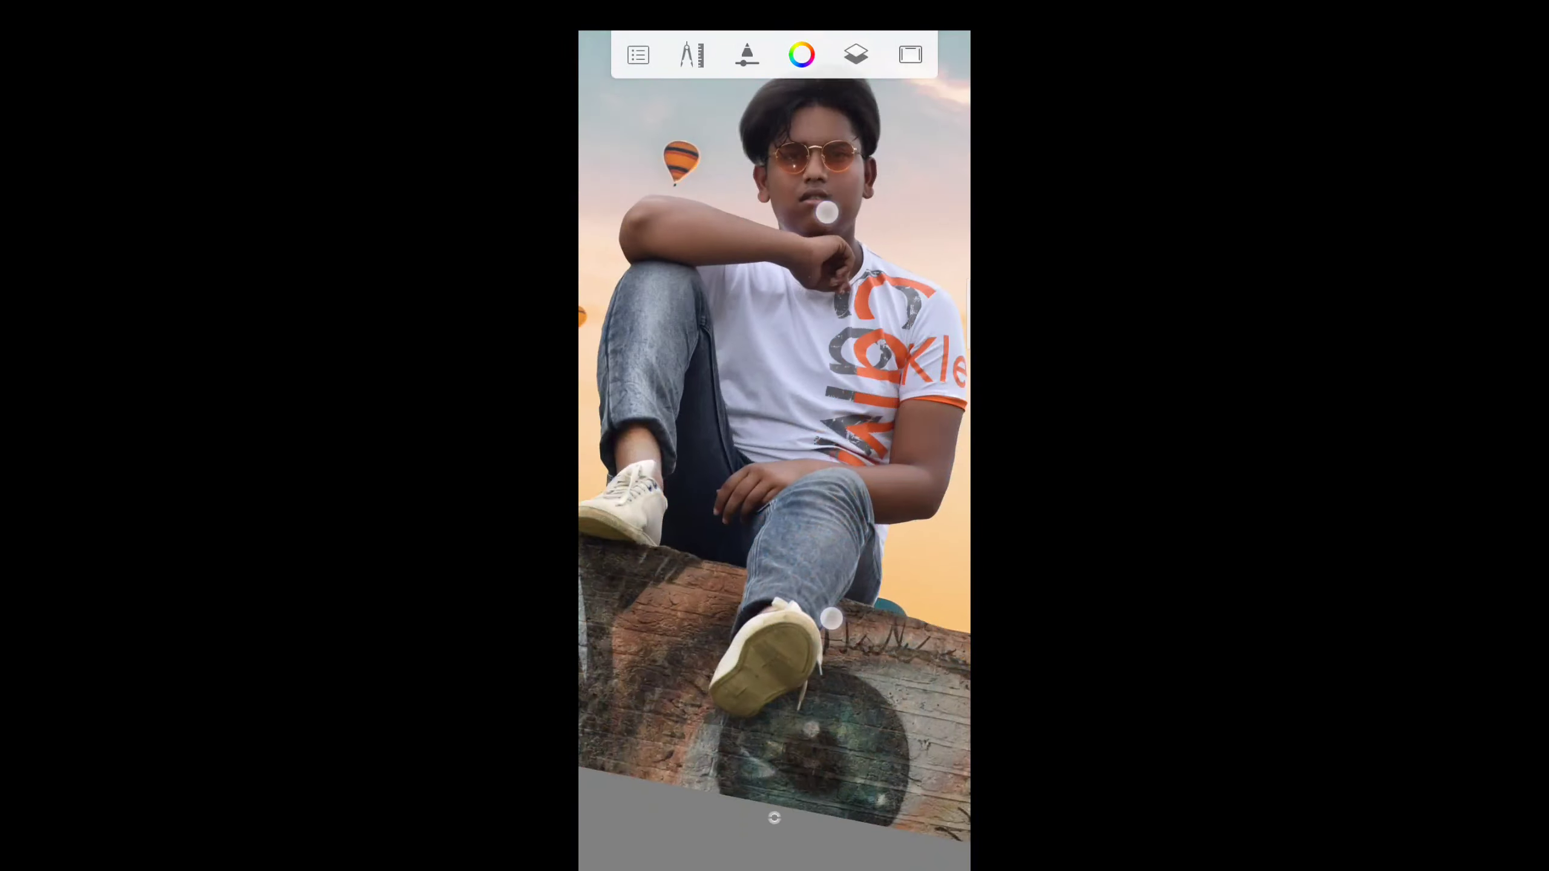
scroll(769, 427, "up", 5)
scroll(717, 668, "down", 2)
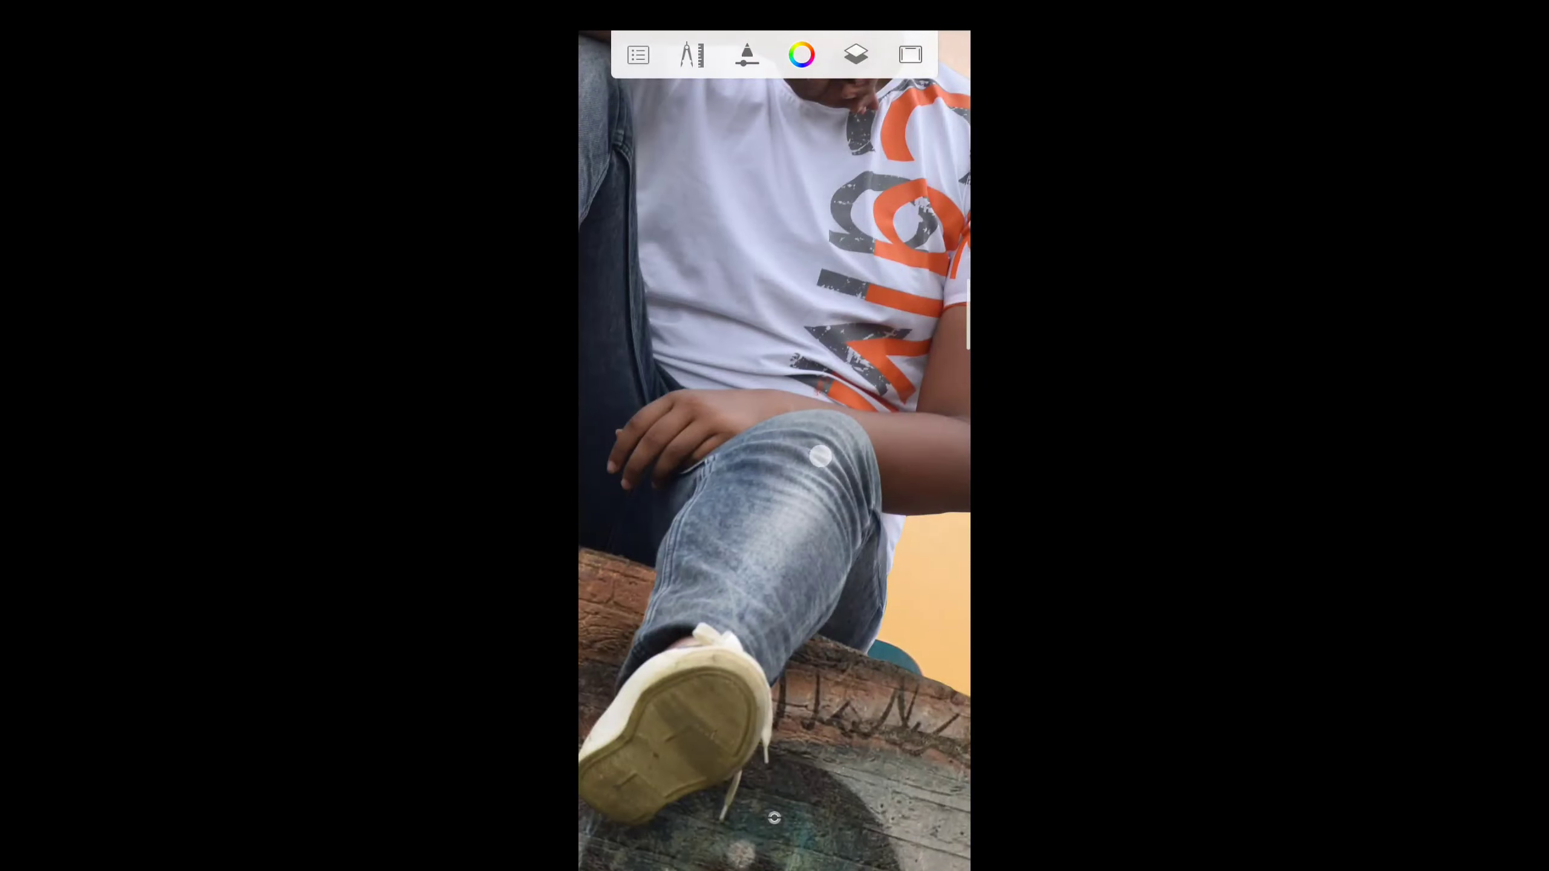
scroll(769, 427, "down", 3)
scroll(796, 414, "up", 4)
scroll(796, 414, "up", 2)
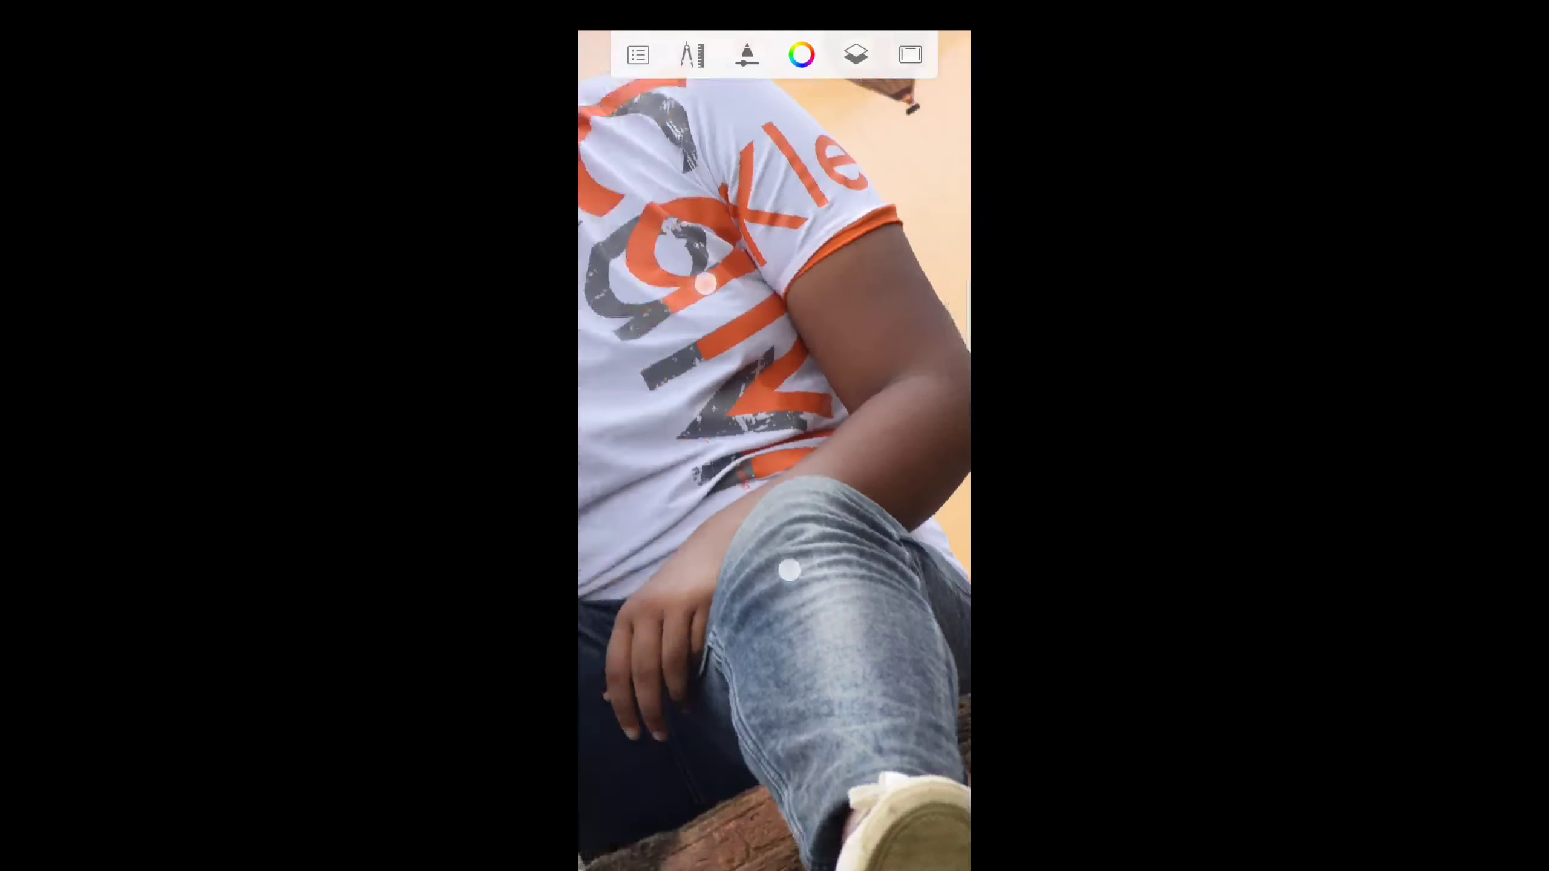
scroll(854, 428, "up", 3)
scroll(780, 373, "up", 3)
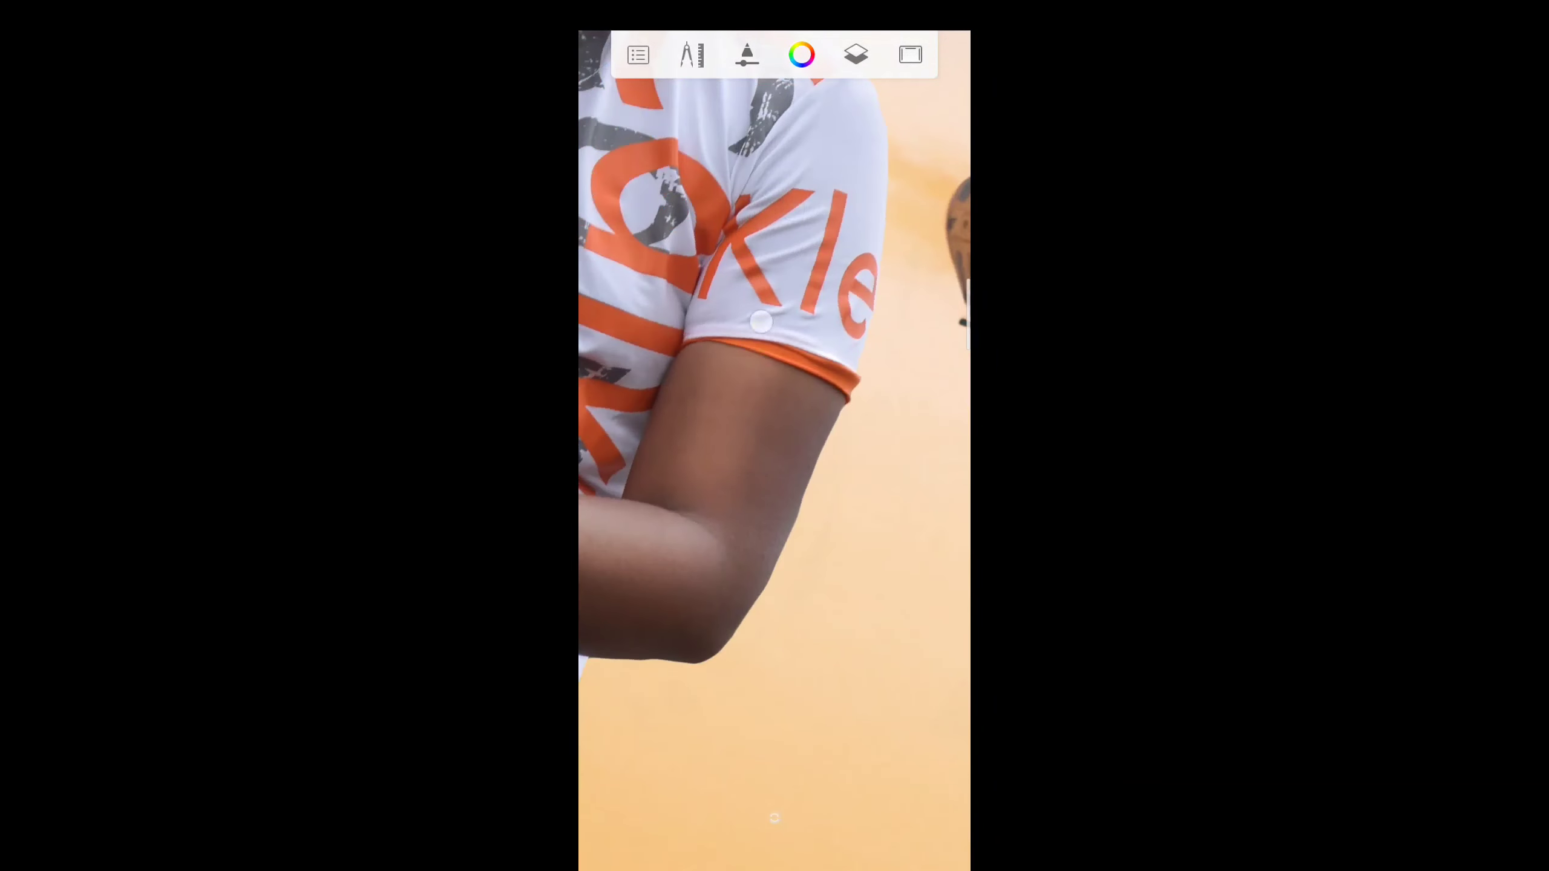
scroll(760, 531, "down", 3)
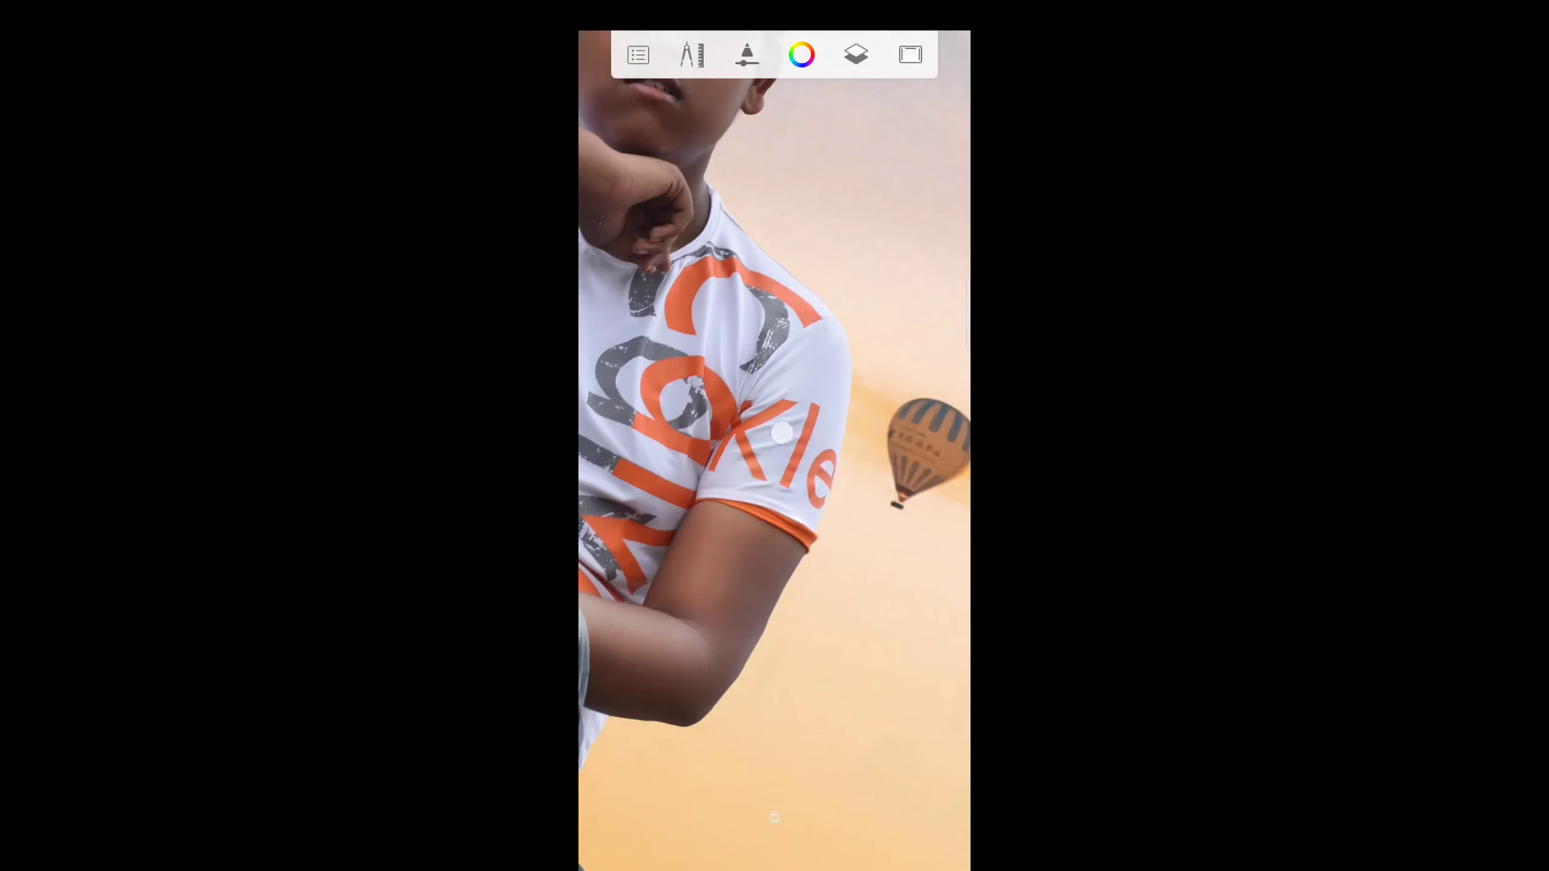
scroll(774, 451, "down", 3)
scroll(775, 452, "down", 1)
scroll(775, 451, "up", 2)
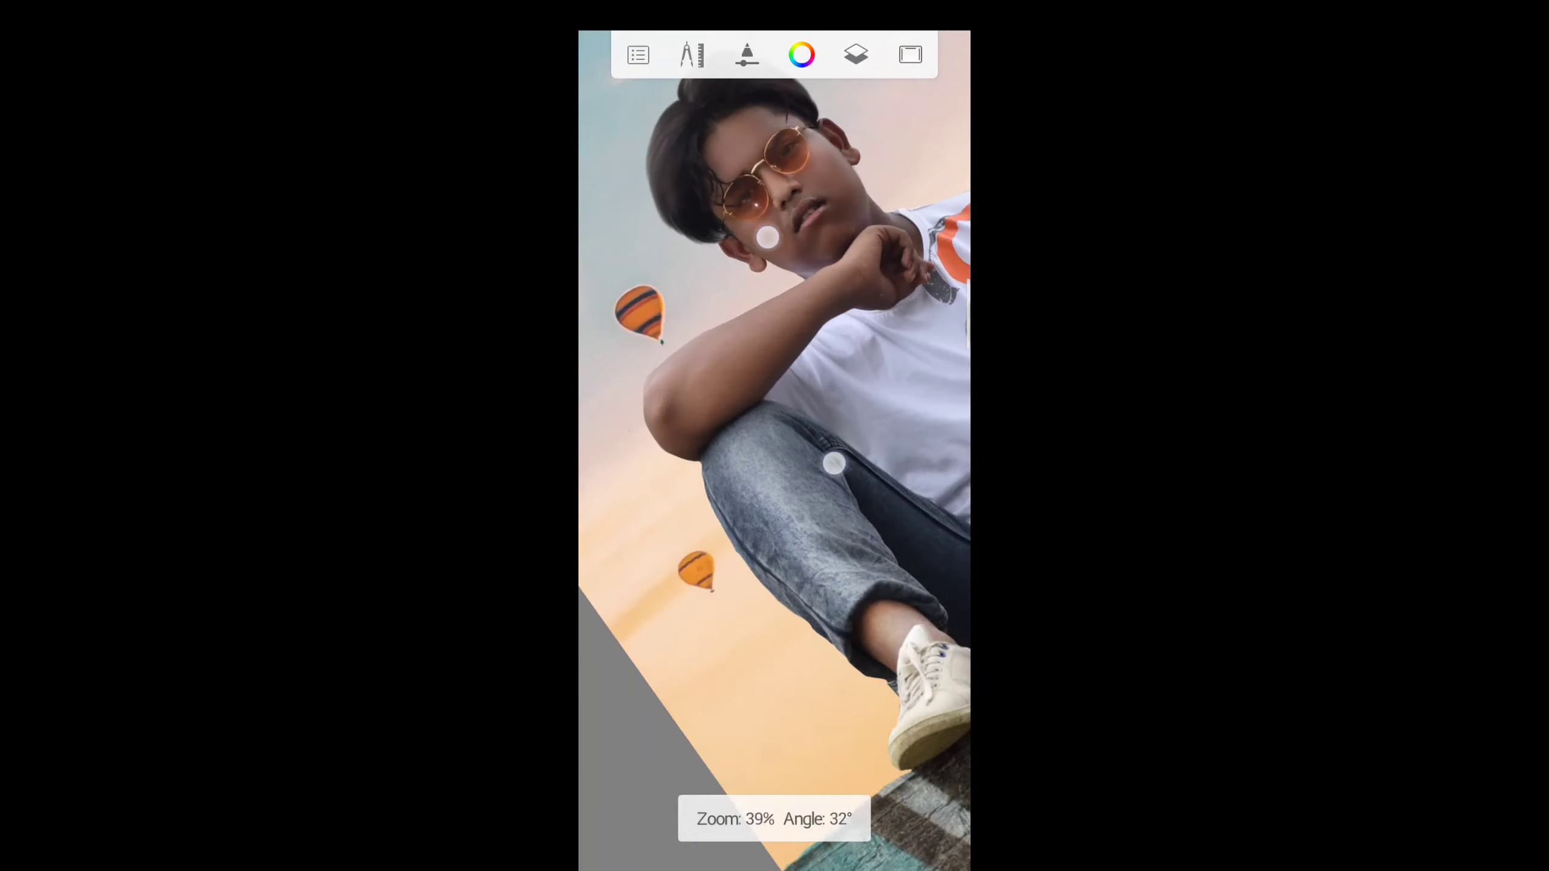
scroll(775, 451, "up", 2)
scroll(754, 349, "up", 1)
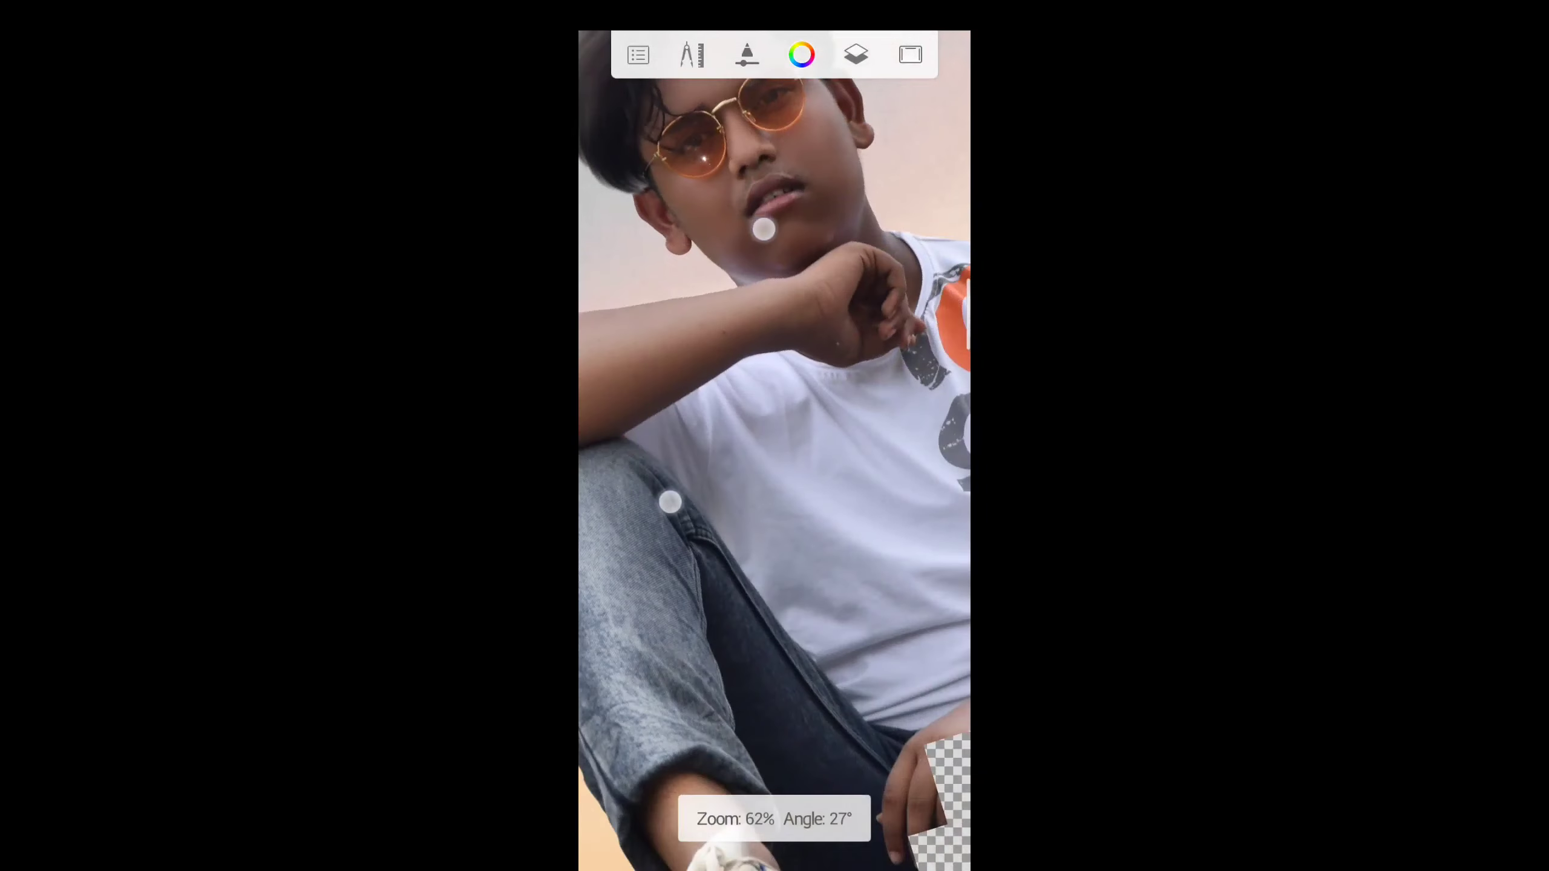
scroll(754, 537, "up", 2)
scroll(754, 537, "up", 2)
scroll(747, 309, "down", 2)
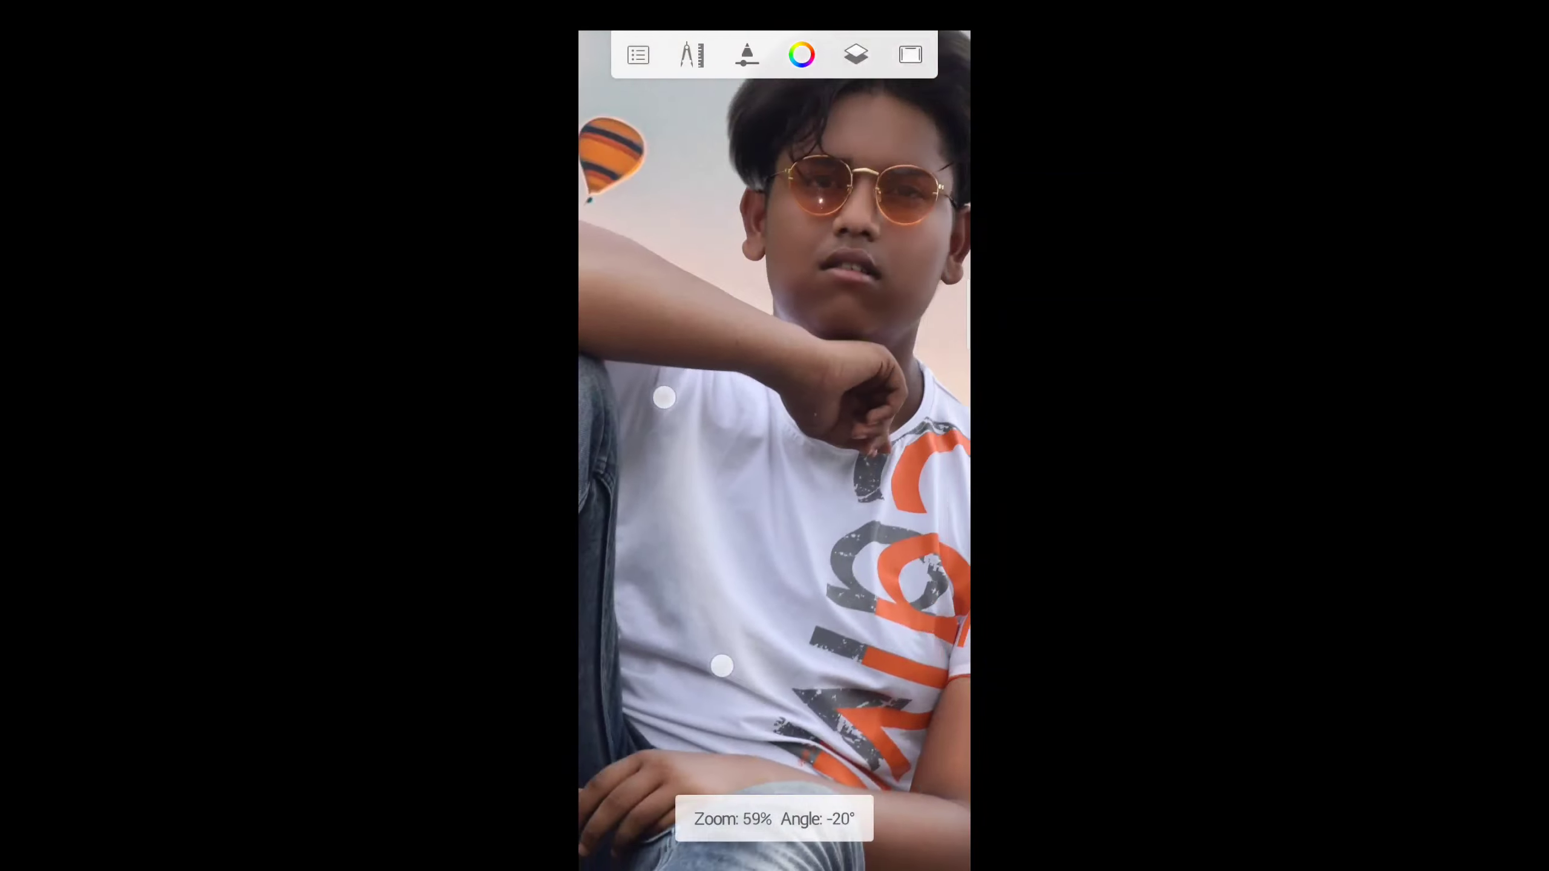
scroll(651, 440, "down", 2)
scroll(732, 366, "up", 2)
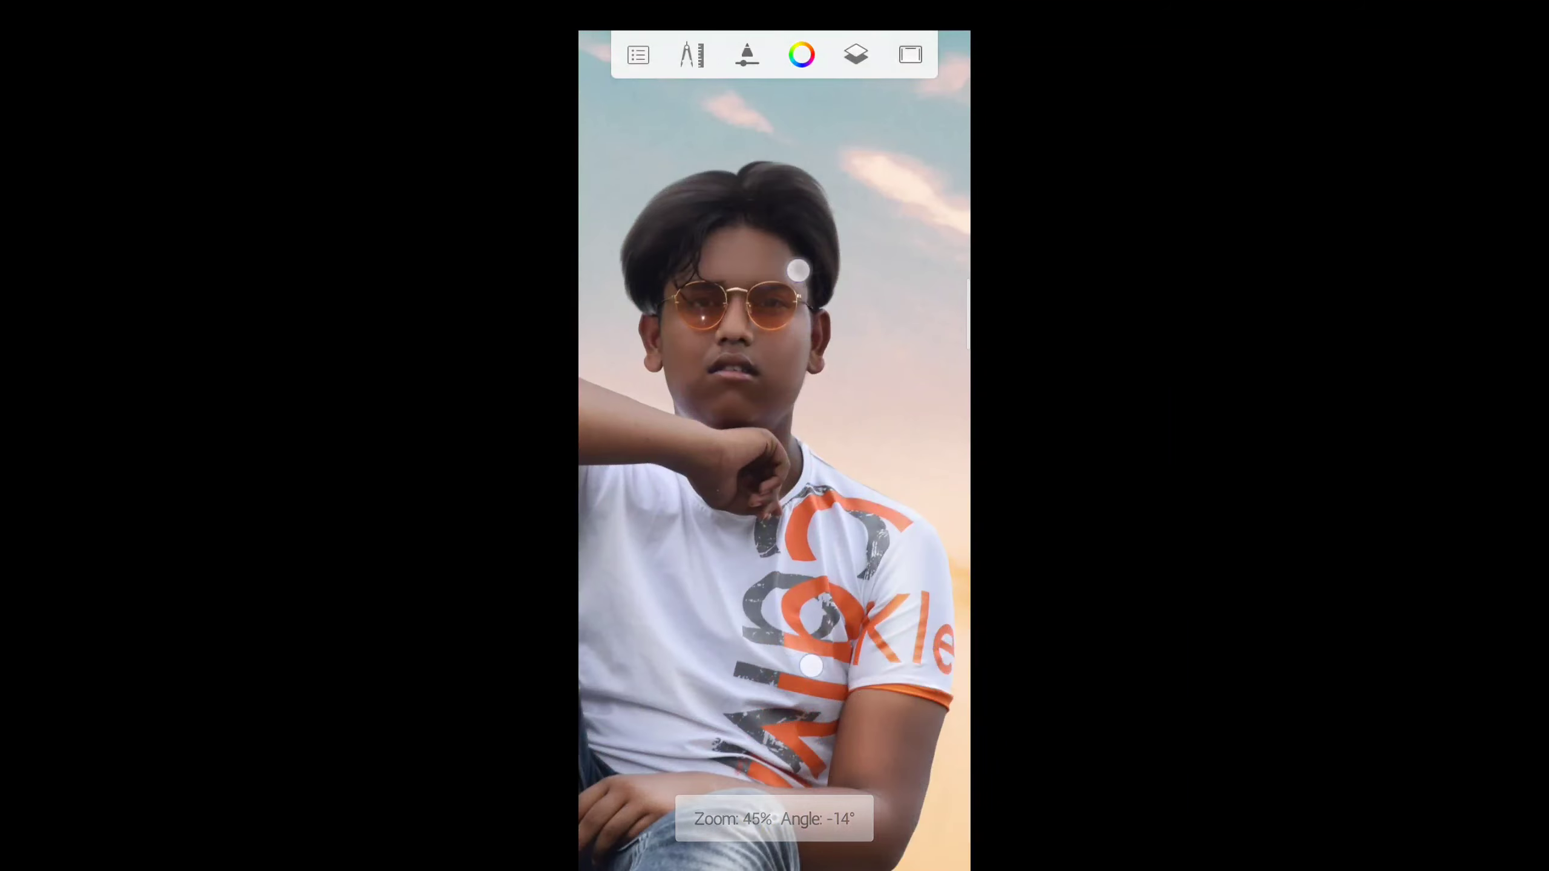
scroll(758, 364, "down", 3)
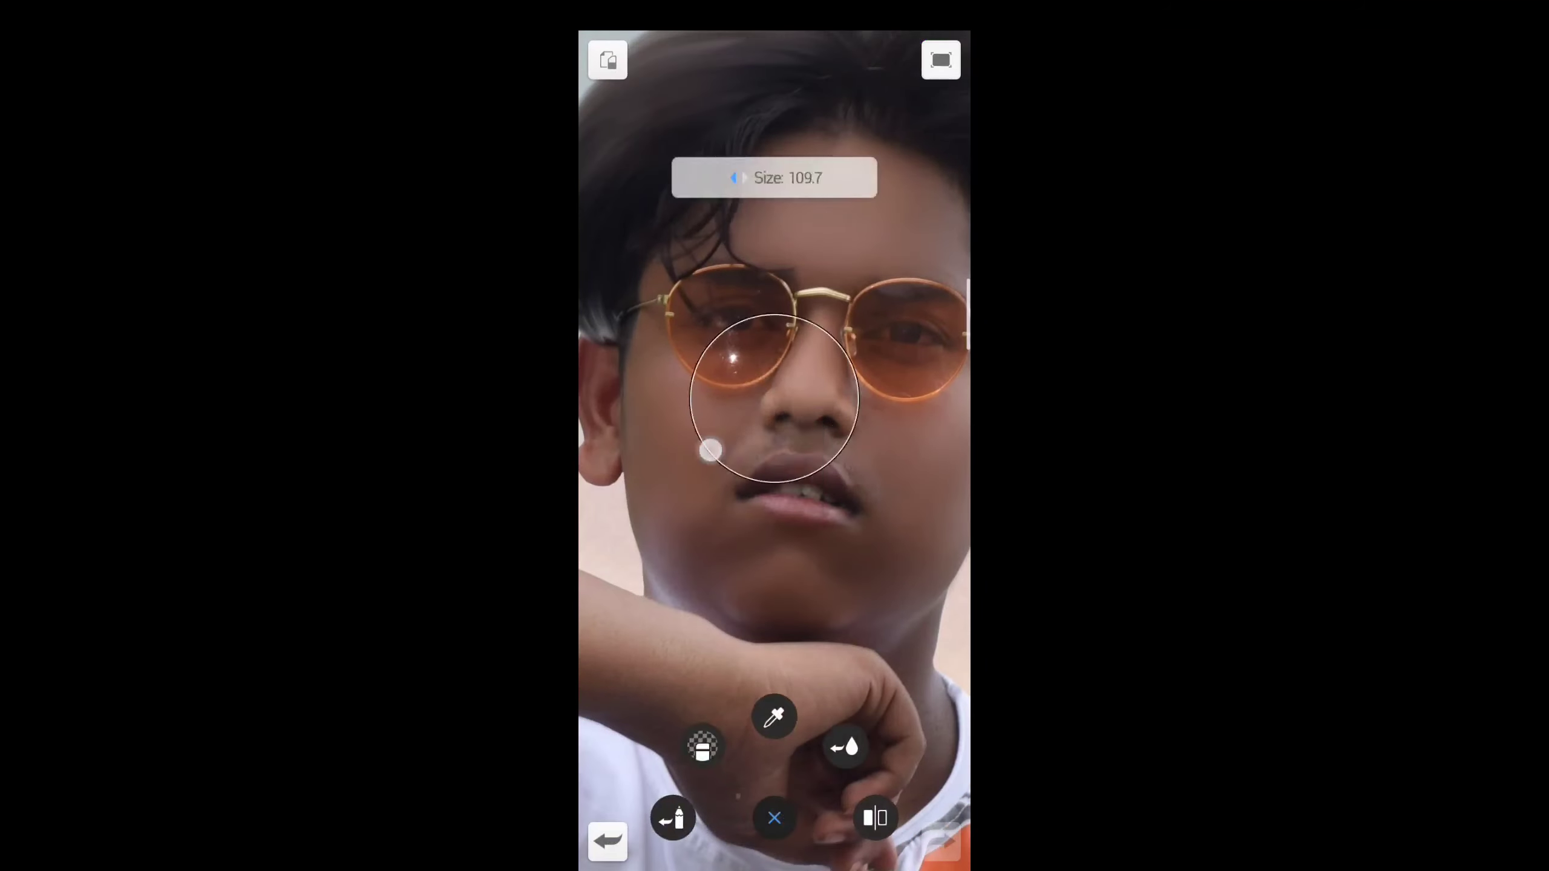
Undo the last stray stroke and shrink the brush size to about 74.
mouse_move(737, 607)
left_mouse_down()
mouse_move(700, 579)
mouse_move(722, 578)
left_mouse_up()
left_click(622, 823)
left_click_drag(774, 400, 871, 397)
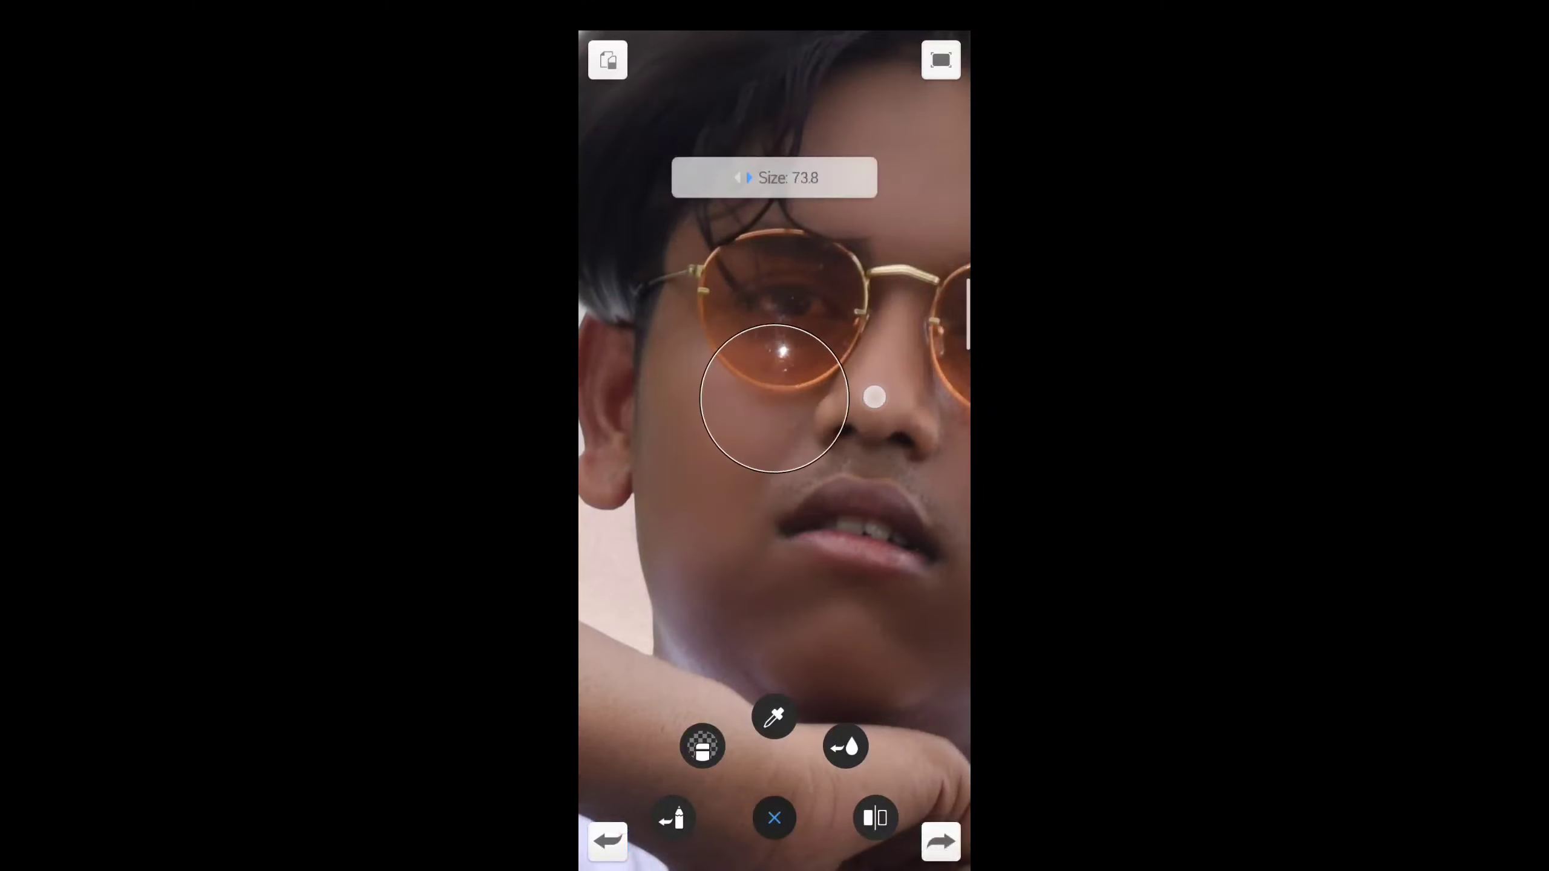
mouse_move(743, 449)
left_mouse_down()
mouse_move(760, 484)
mouse_move(811, 451)
left_mouse_up()
left_click_drag(761, 579, 778, 470)
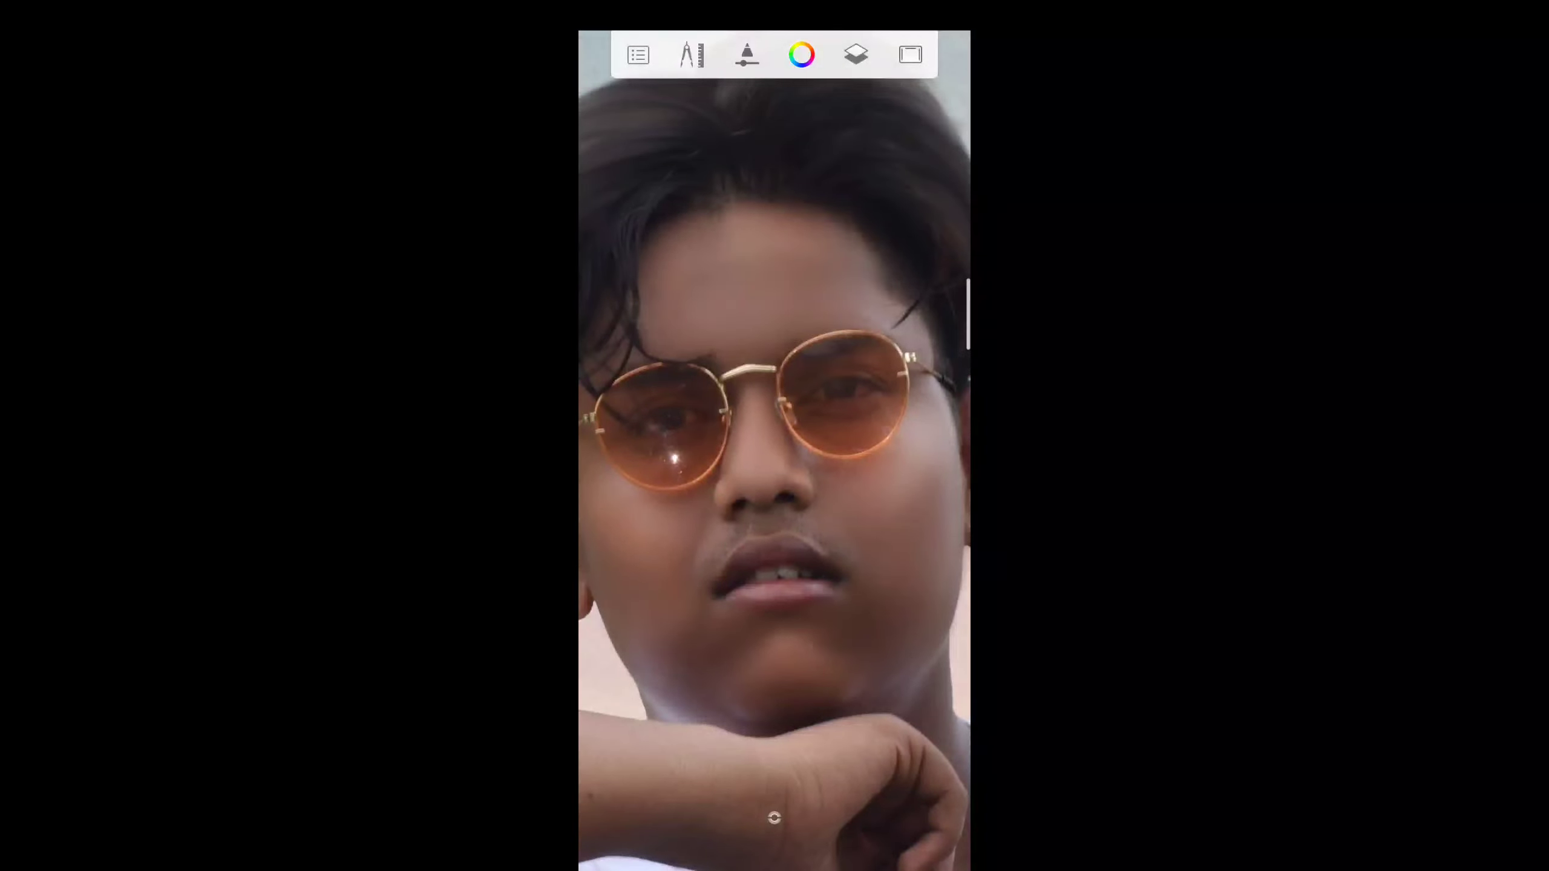
left_click(633, 476)
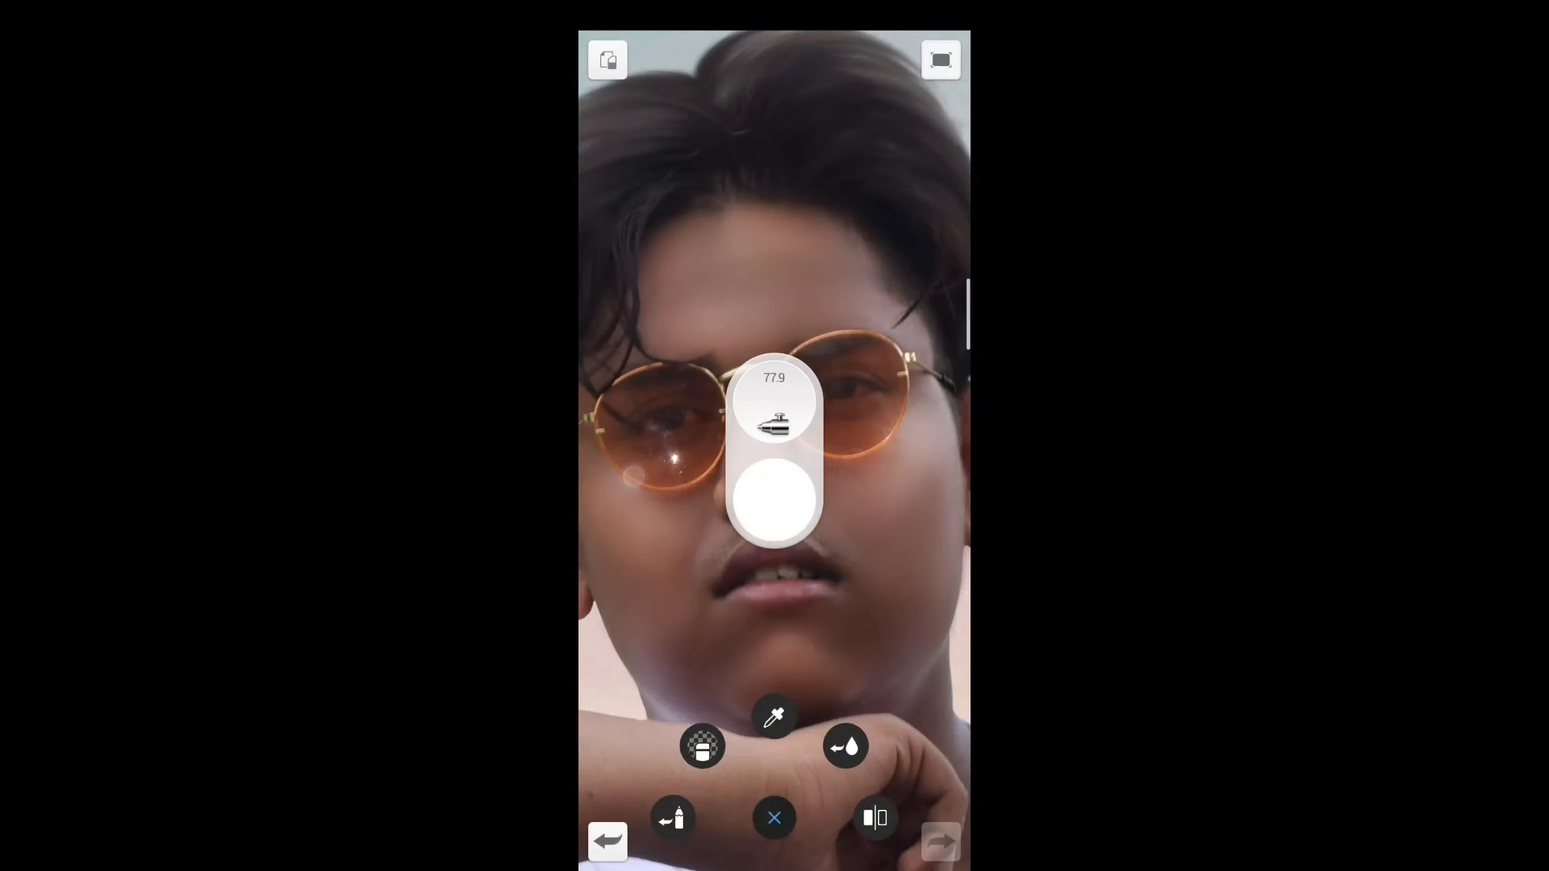
Zoom in close on the face and the ear for detailed inspection.
left_click_drag(661, 444, 628, 463)
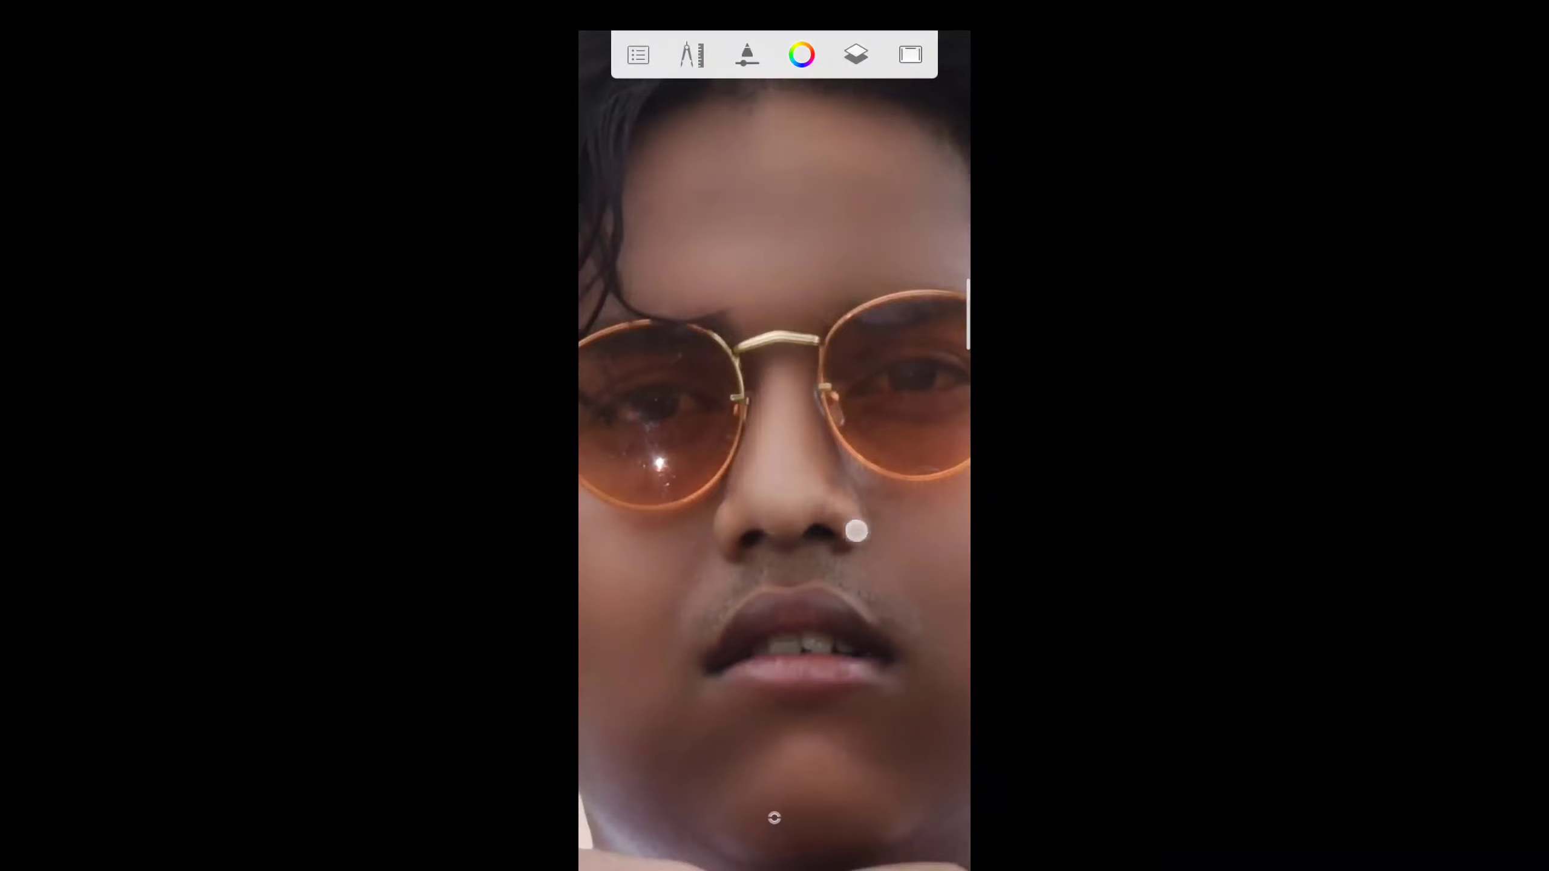
left_click_drag(856, 530, 692, 495)
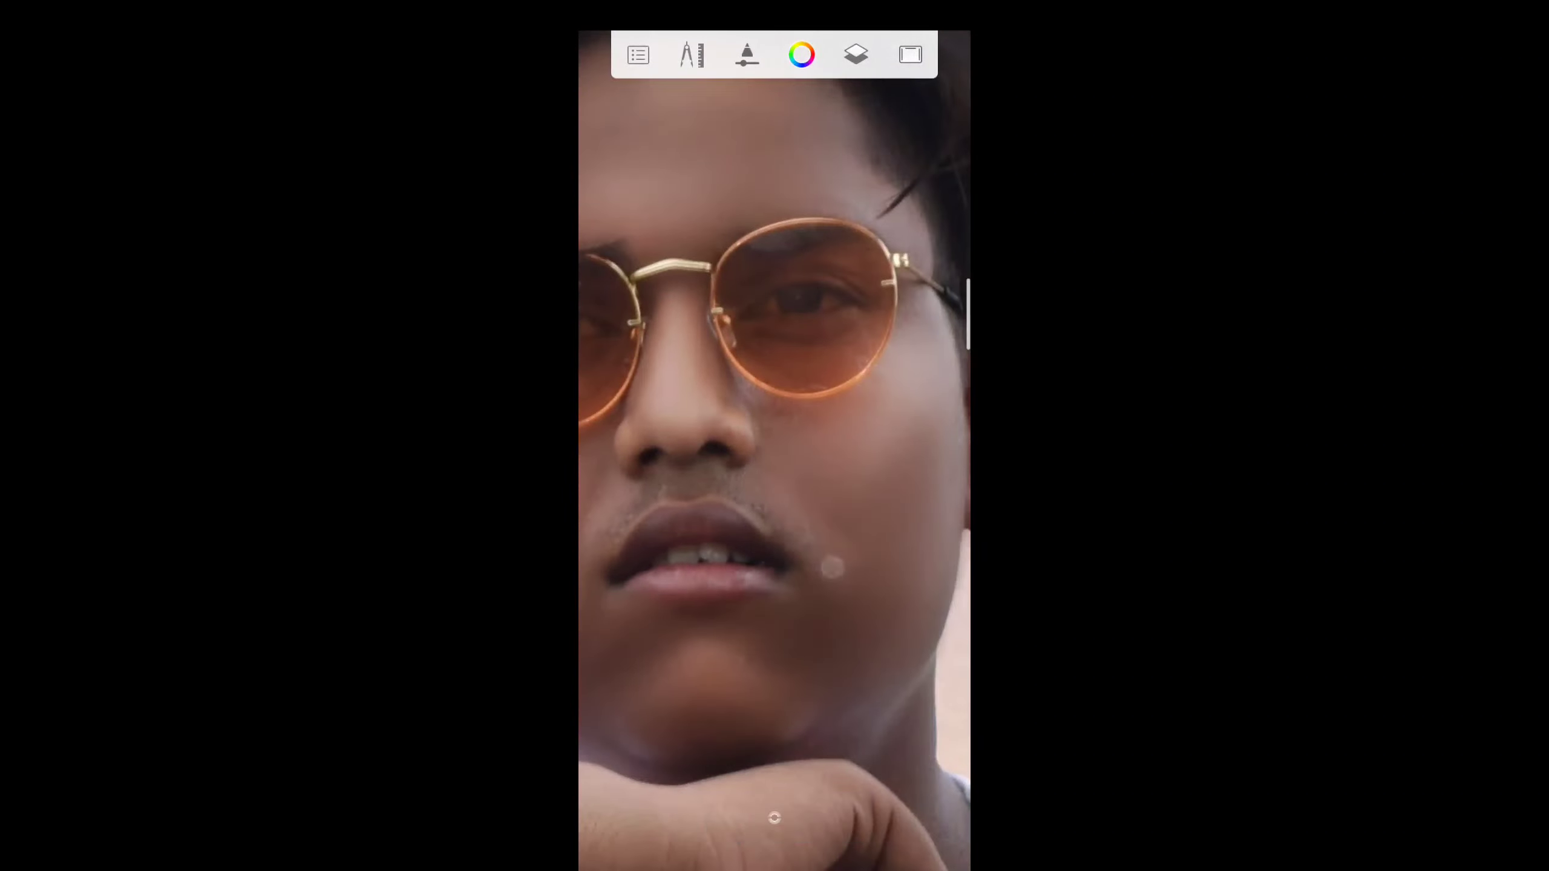
left_click_drag(832, 567, 775, 464)
mouse_move(747, 641)
left_mouse_down()
mouse_move(818, 562)
mouse_move(750, 536)
mouse_move(796, 543)
mouse_move(763, 610)
left_mouse_up()
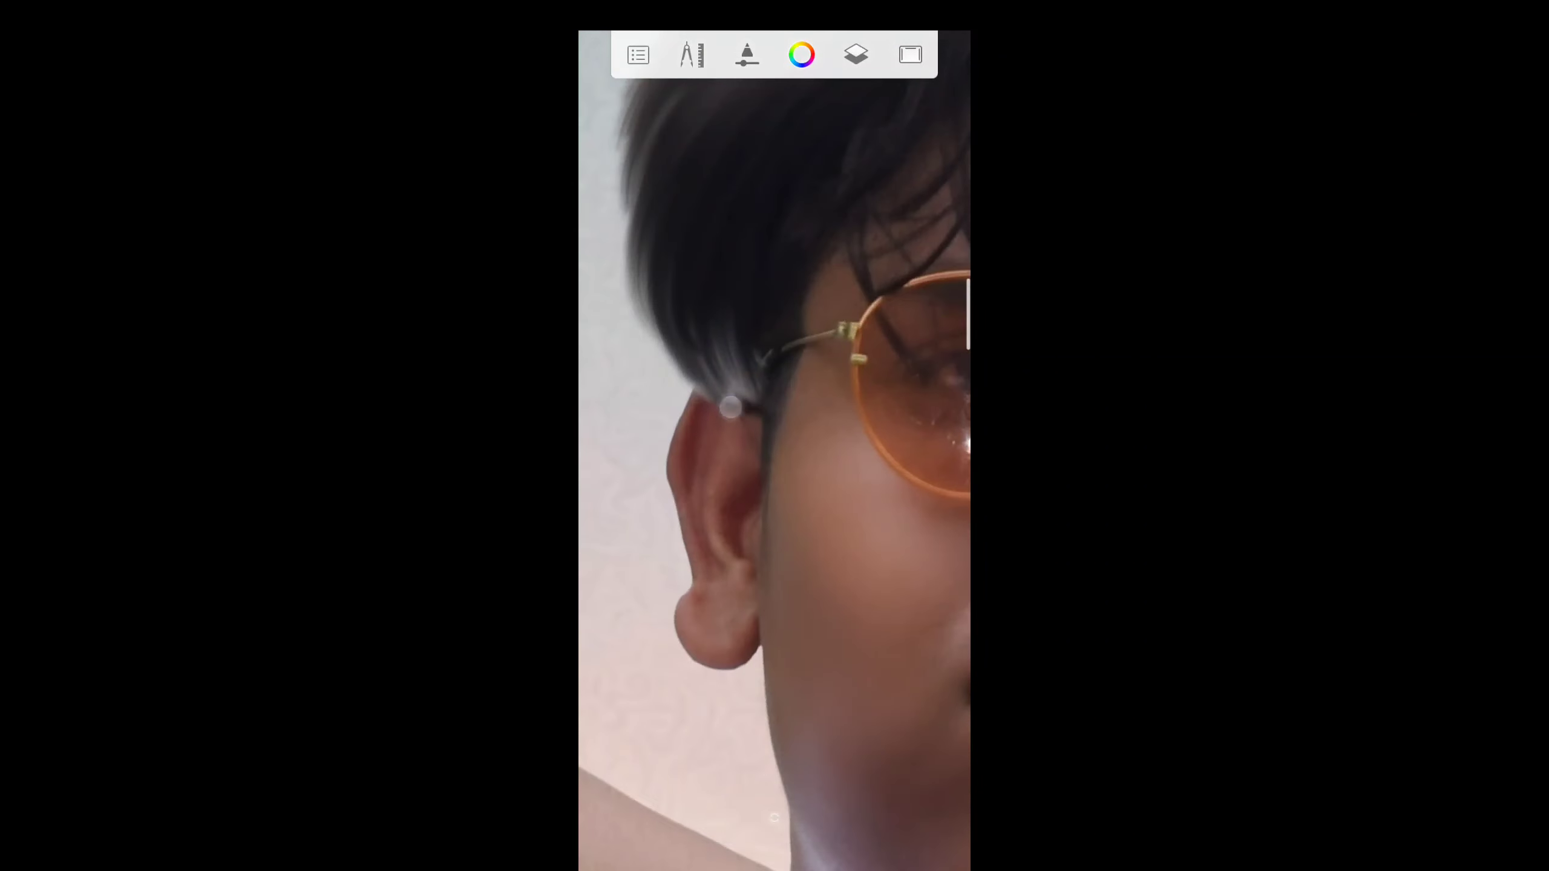
Zoom out to the whole composite, recheck the face, then fit the full figure.
mouse_move(729, 407)
left_mouse_down()
mouse_move(761, 259)
mouse_move(776, 270)
mouse_move(809, 208)
mouse_move(789, 267)
mouse_move(781, 194)
mouse_move(830, 152)
left_mouse_up()
left_click_drag(888, 485, 806, 412)
mouse_move(750, 222)
left_mouse_down()
mouse_move(781, 242)
mouse_move(775, 208)
mouse_move(823, 185)
mouse_move(770, 386)
left_mouse_up()
mouse_move(774, 817)
left_mouse_down()
mouse_move(817, 427)
mouse_move(845, 483)
left_mouse_up()
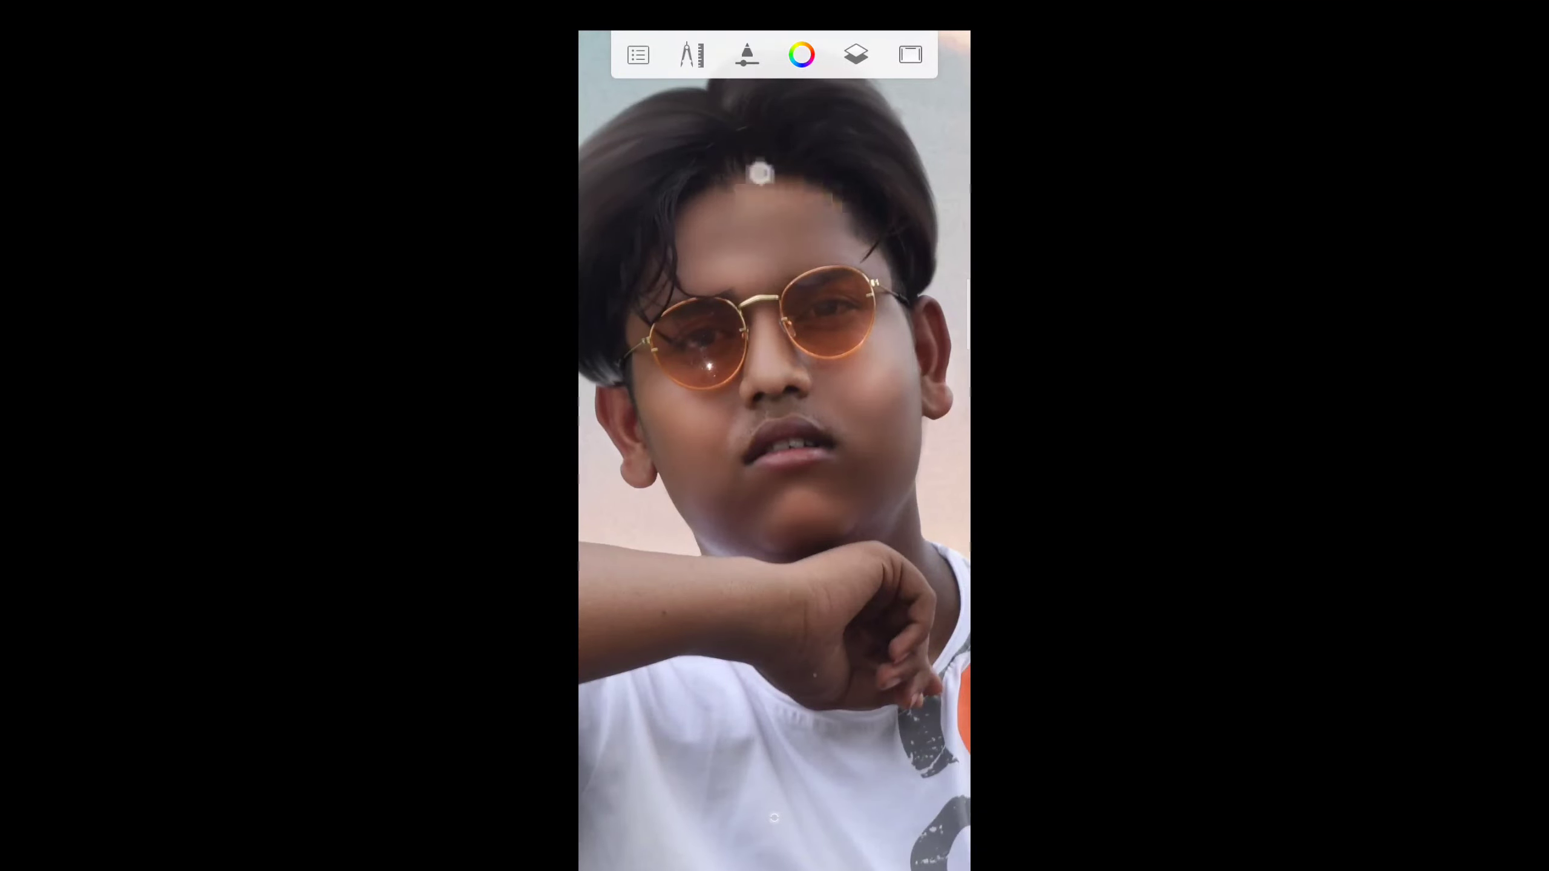
mouse_move(761, 173)
left_mouse_down()
mouse_move(754, 145)
mouse_move(760, 475)
mouse_move(802, 295)
mouse_move(795, 190)
mouse_move(830, 145)
mouse_move(840, 164)
left_mouse_up()
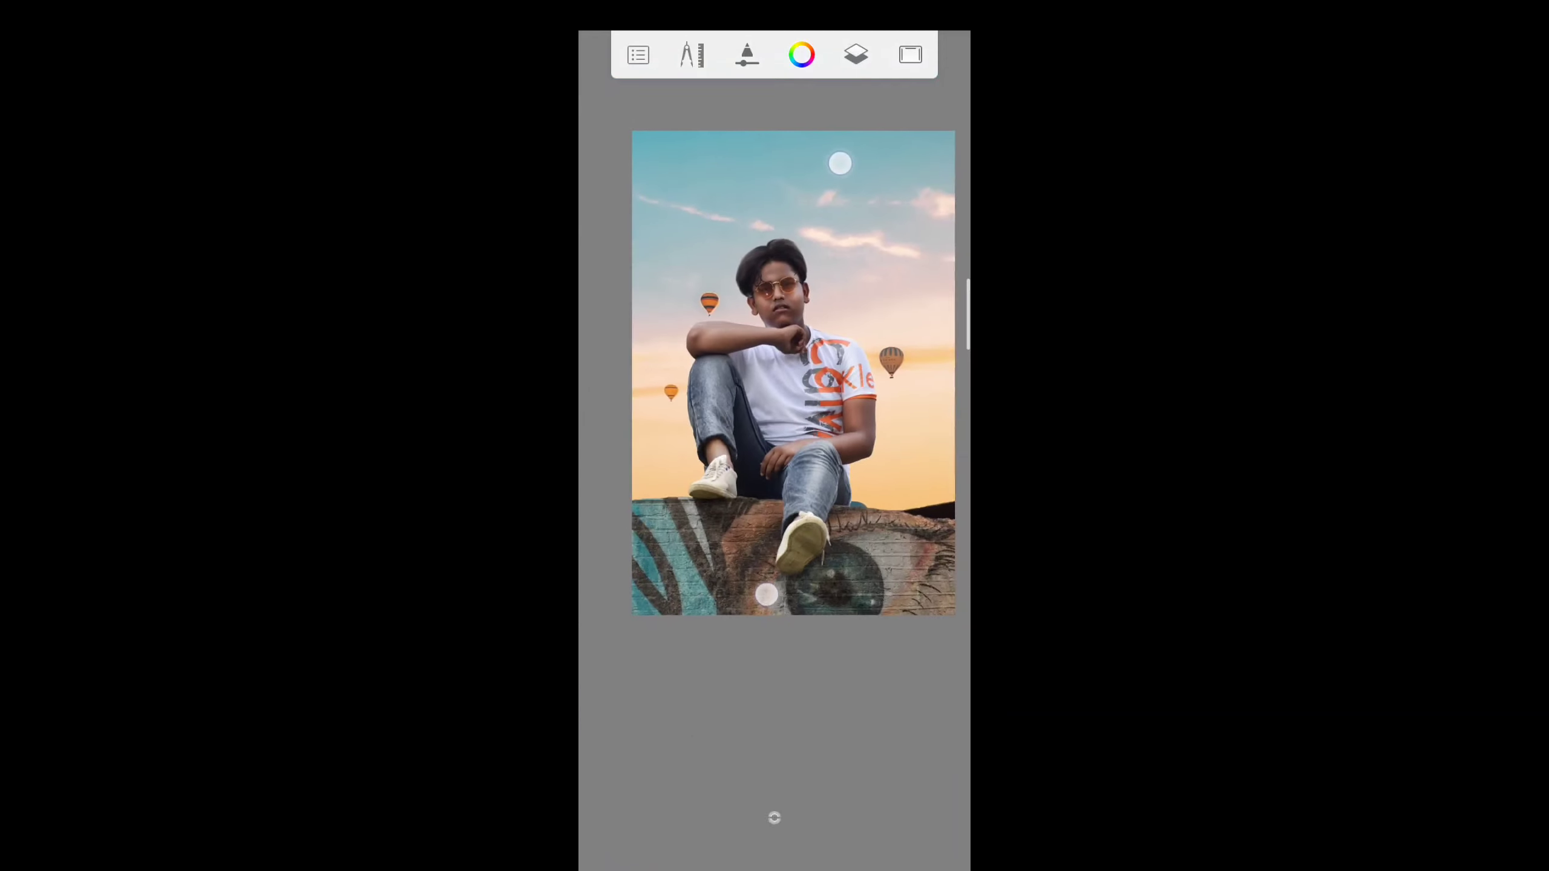
Review the options of the top Overlay layer, Layer 6.
left_click(856, 54)
left_click(912, 340)
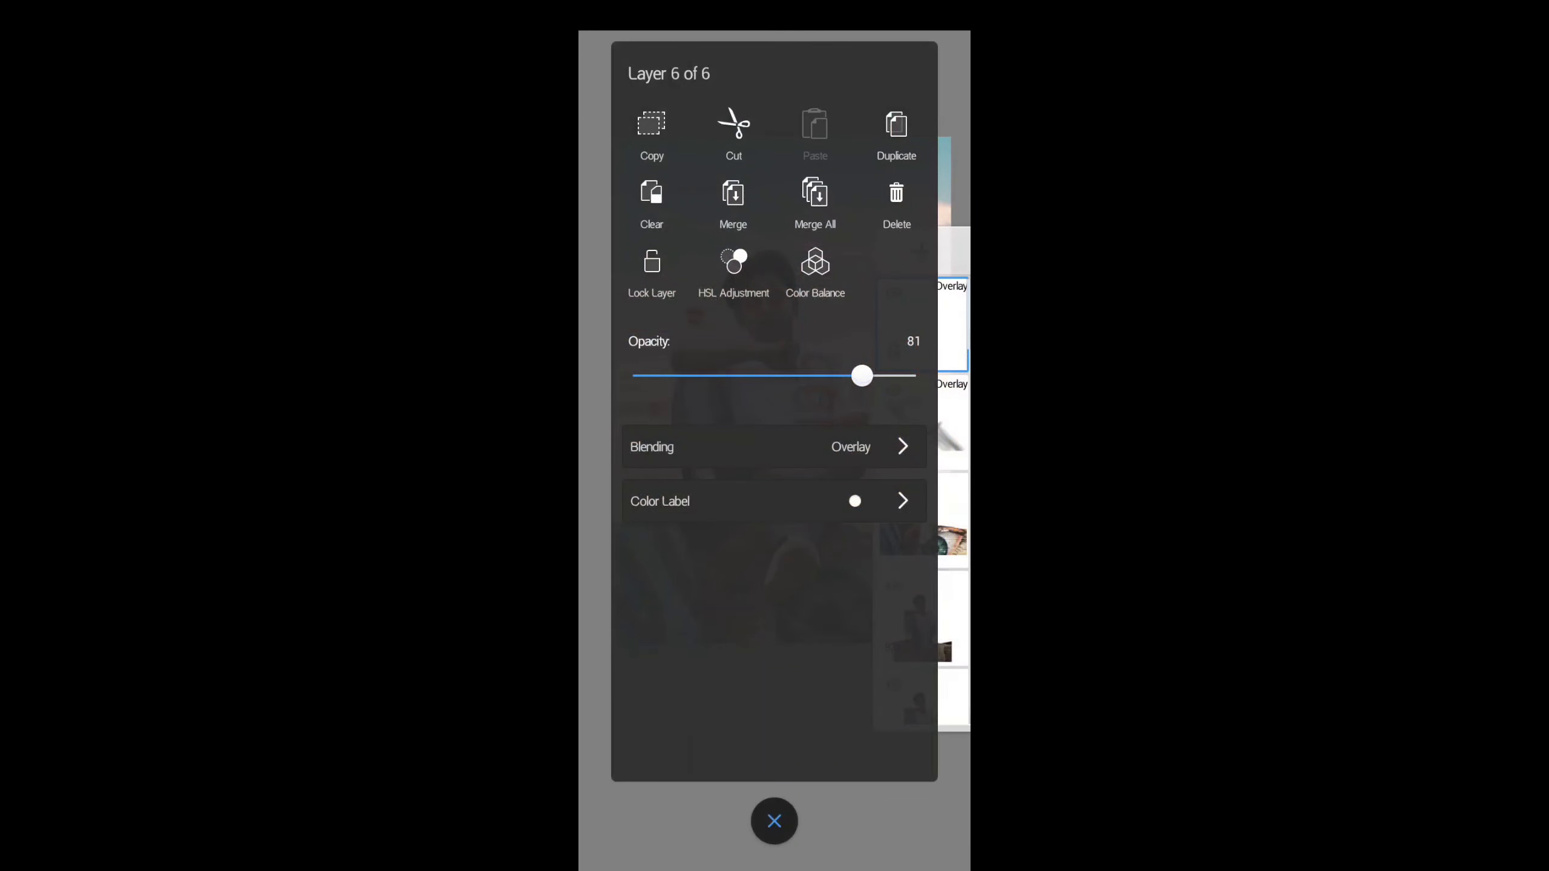
left_click(775, 820)
Fit the composite on screen and send it to Lightroom's All Photos.
left_click_drag(740, 657, 729, 692)
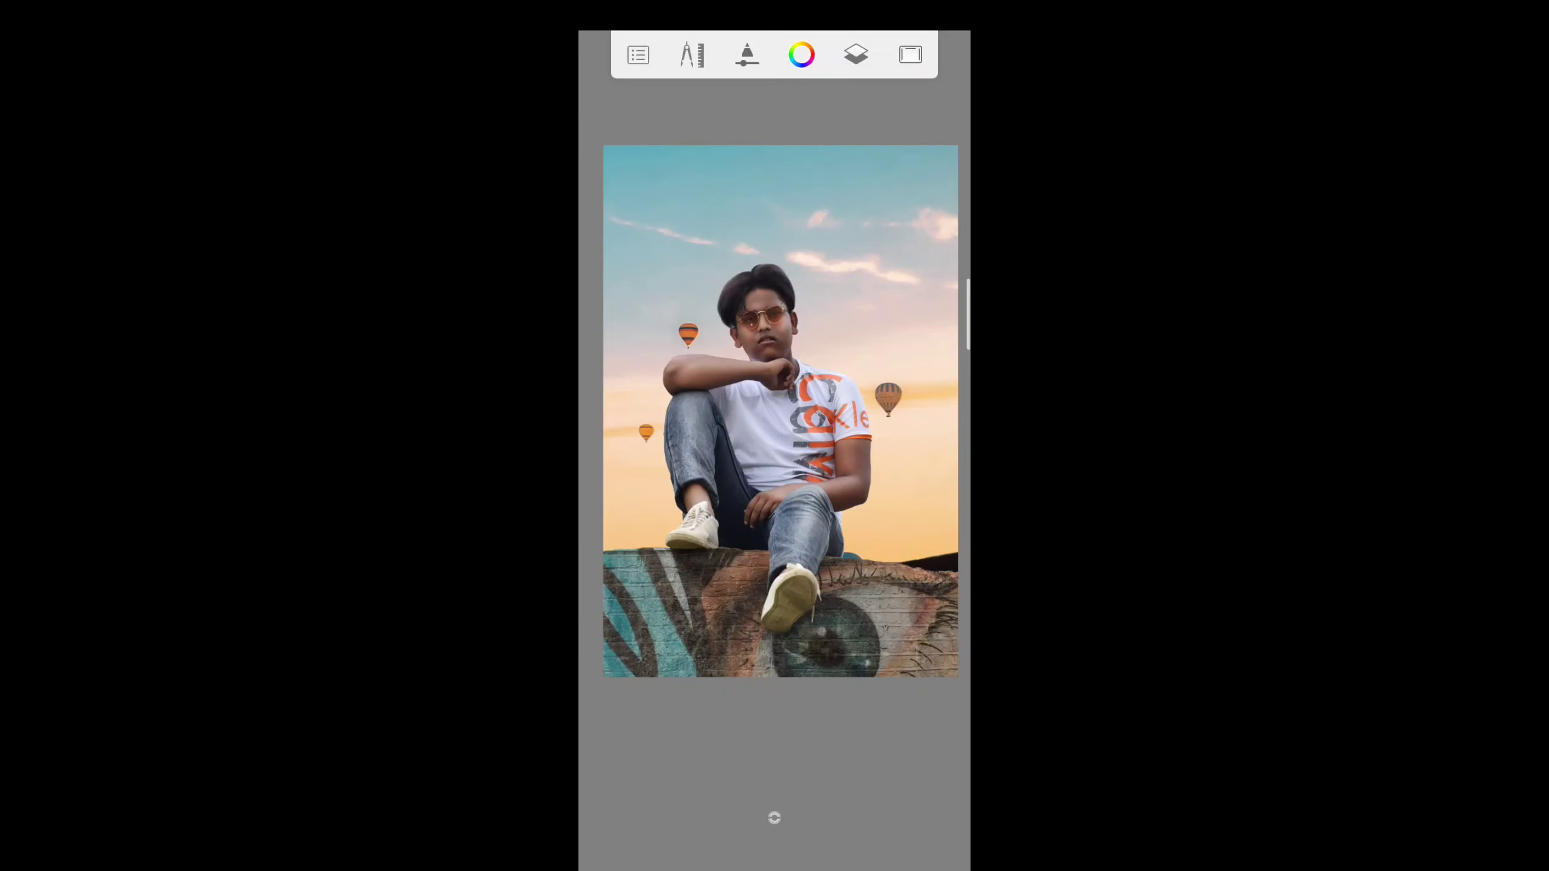
left_click(637, 55)
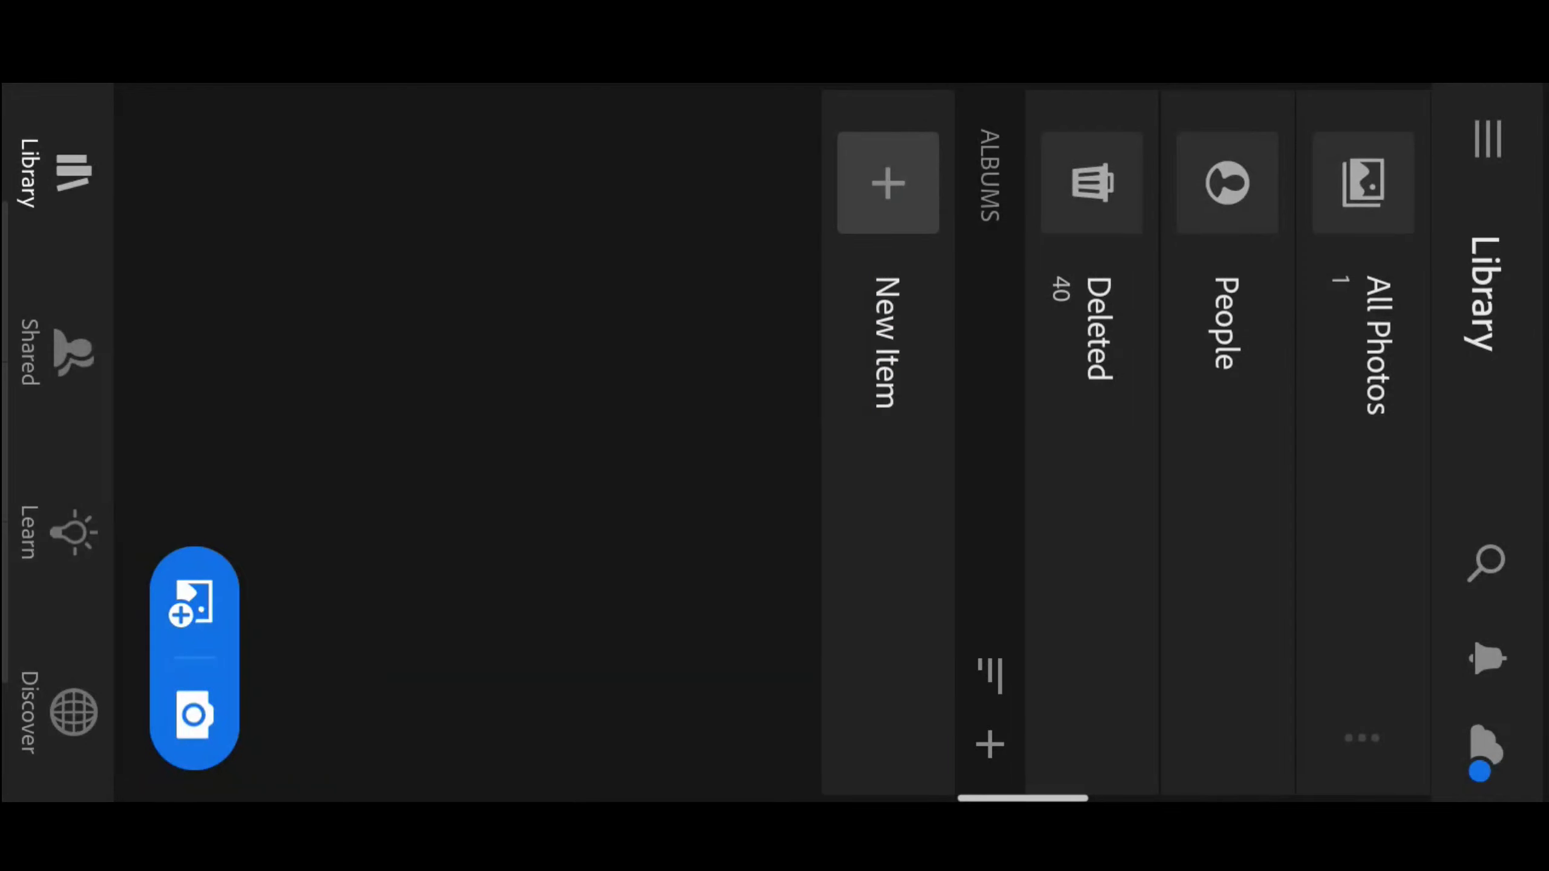
left_click(1363, 342)
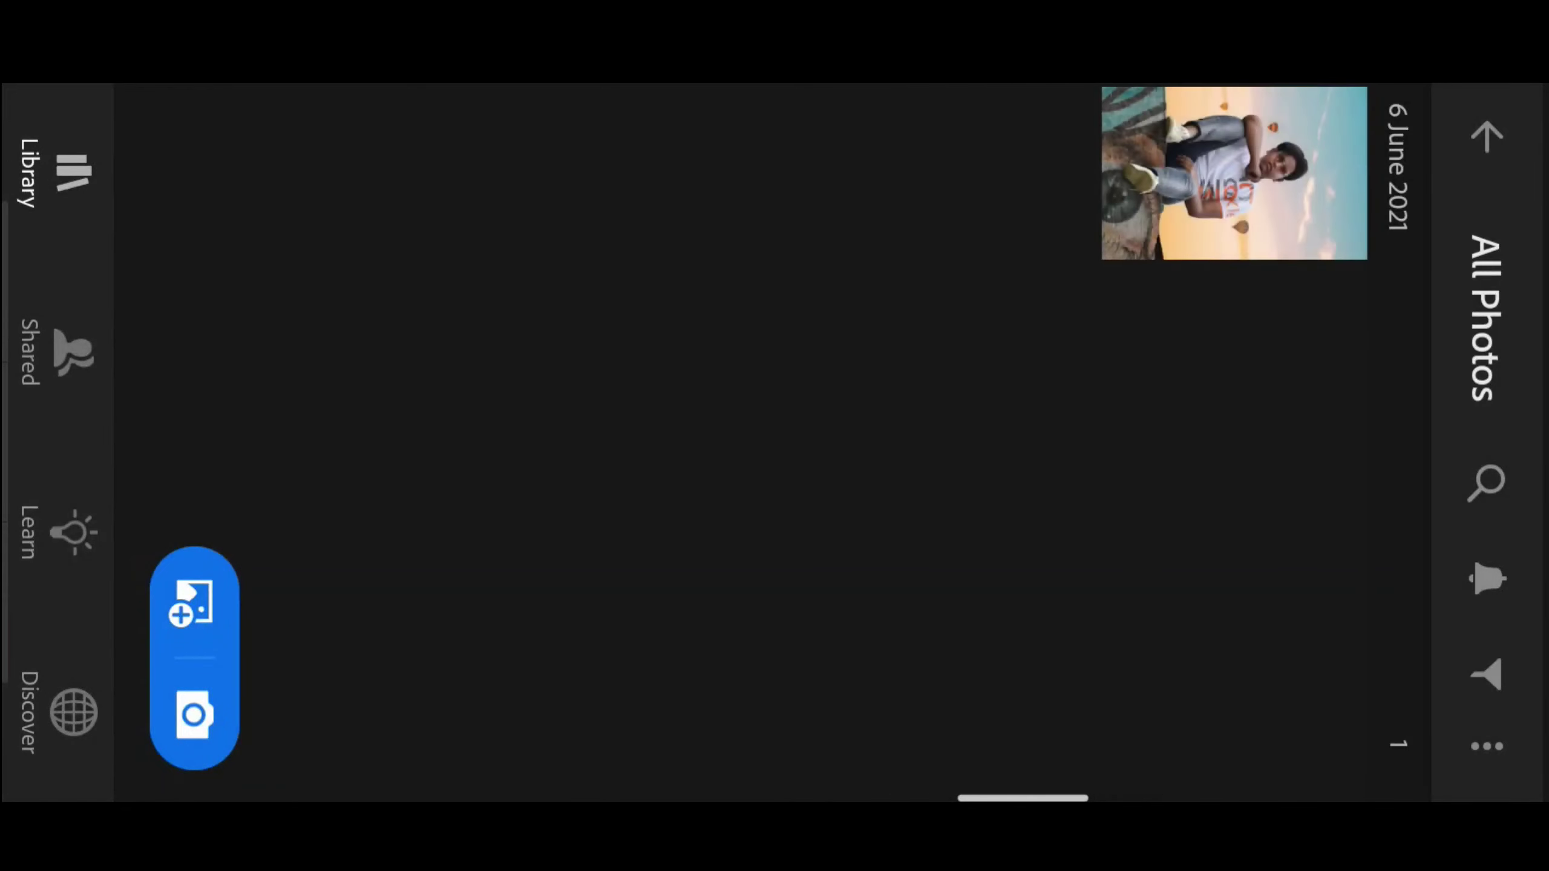
Open the composite for editing and turn on Auto Rotate for landscape view.
left_click(1234, 173)
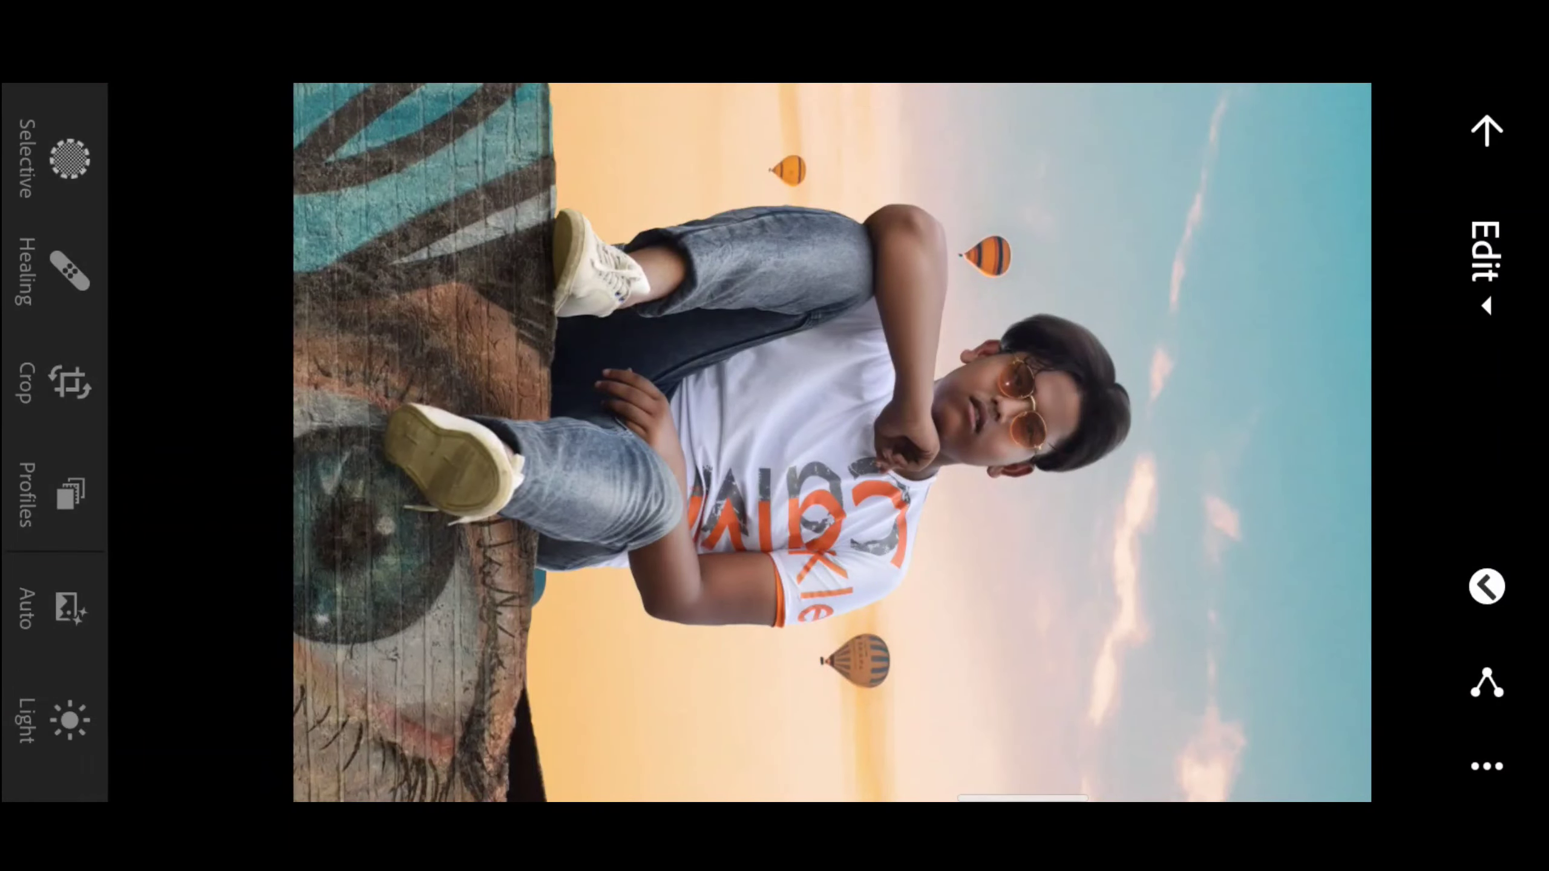
left_click_drag(1525, 516, 1097, 519)
left_click_drag(1341, 537, 793, 552)
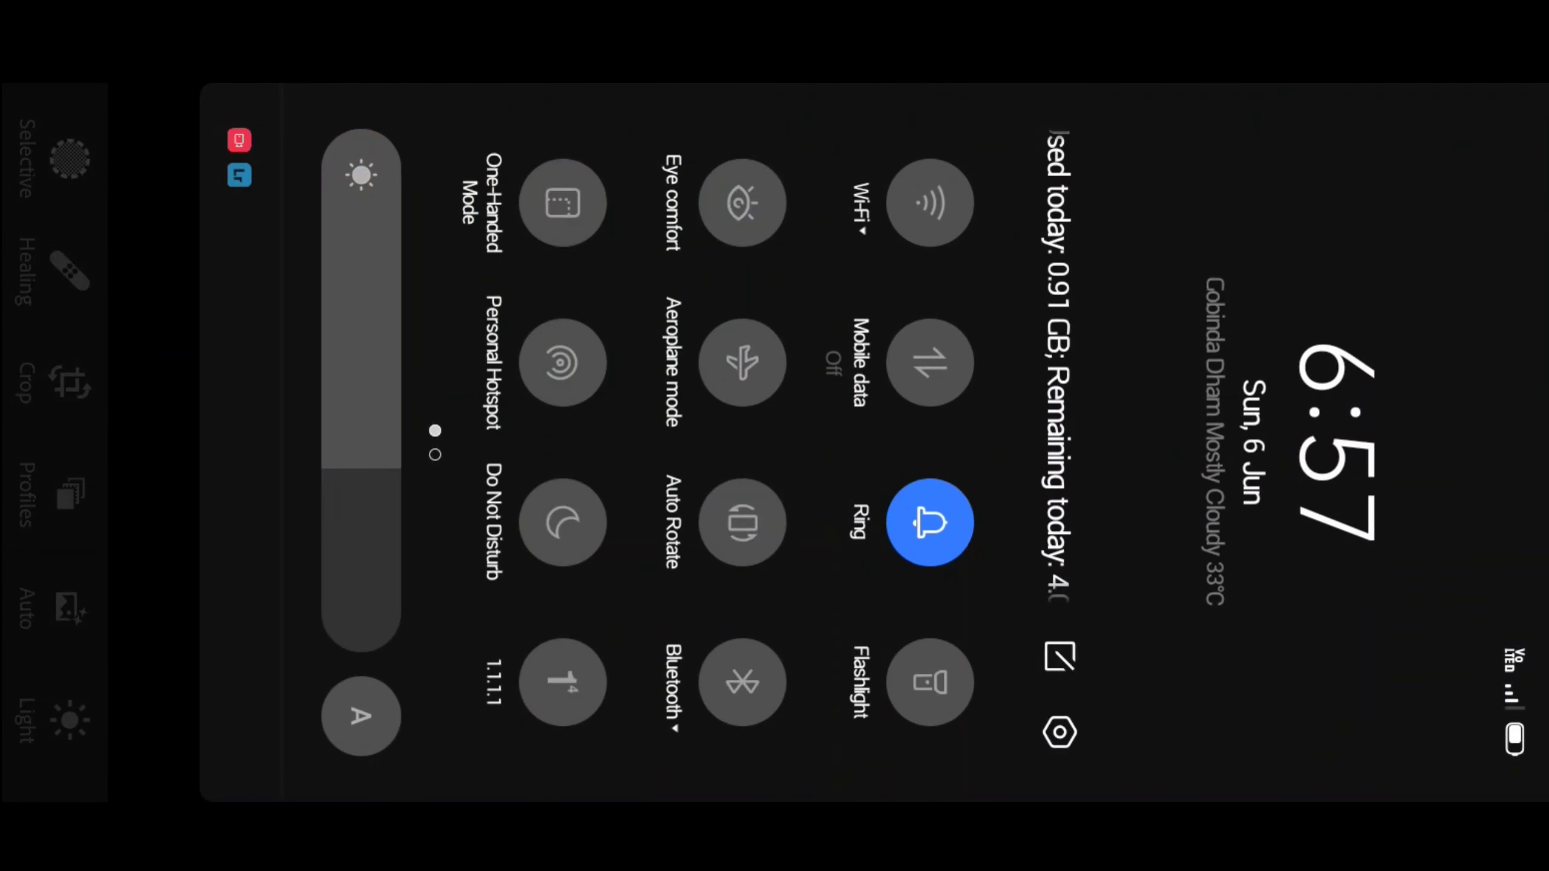
left_click(767, 557)
left_click_drag(1290, 564, 1284, 692)
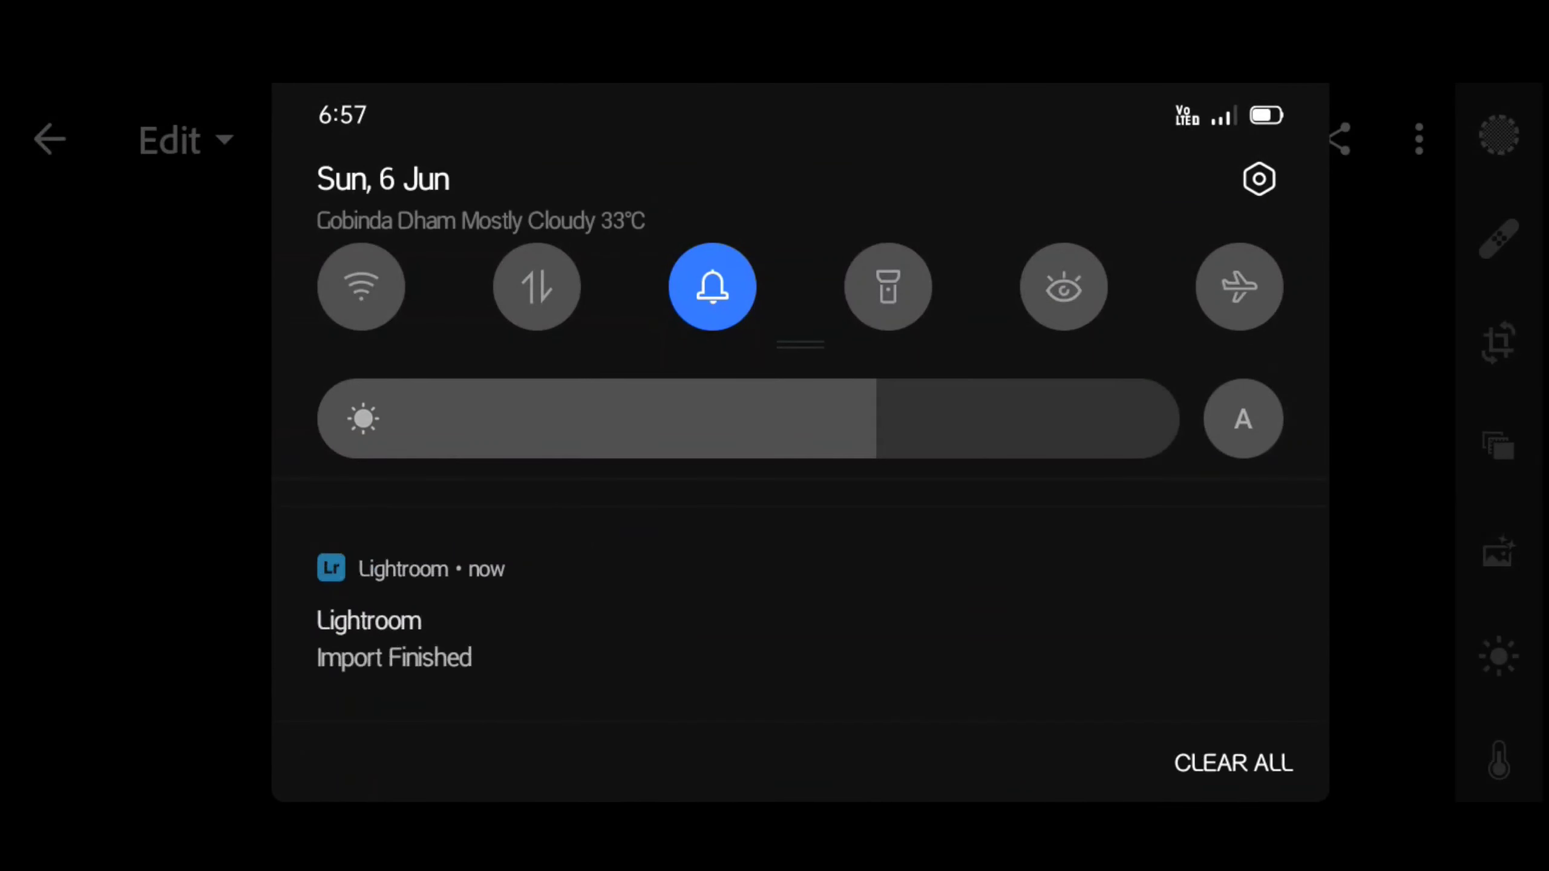
left_click_drag(800, 671, 800, 184)
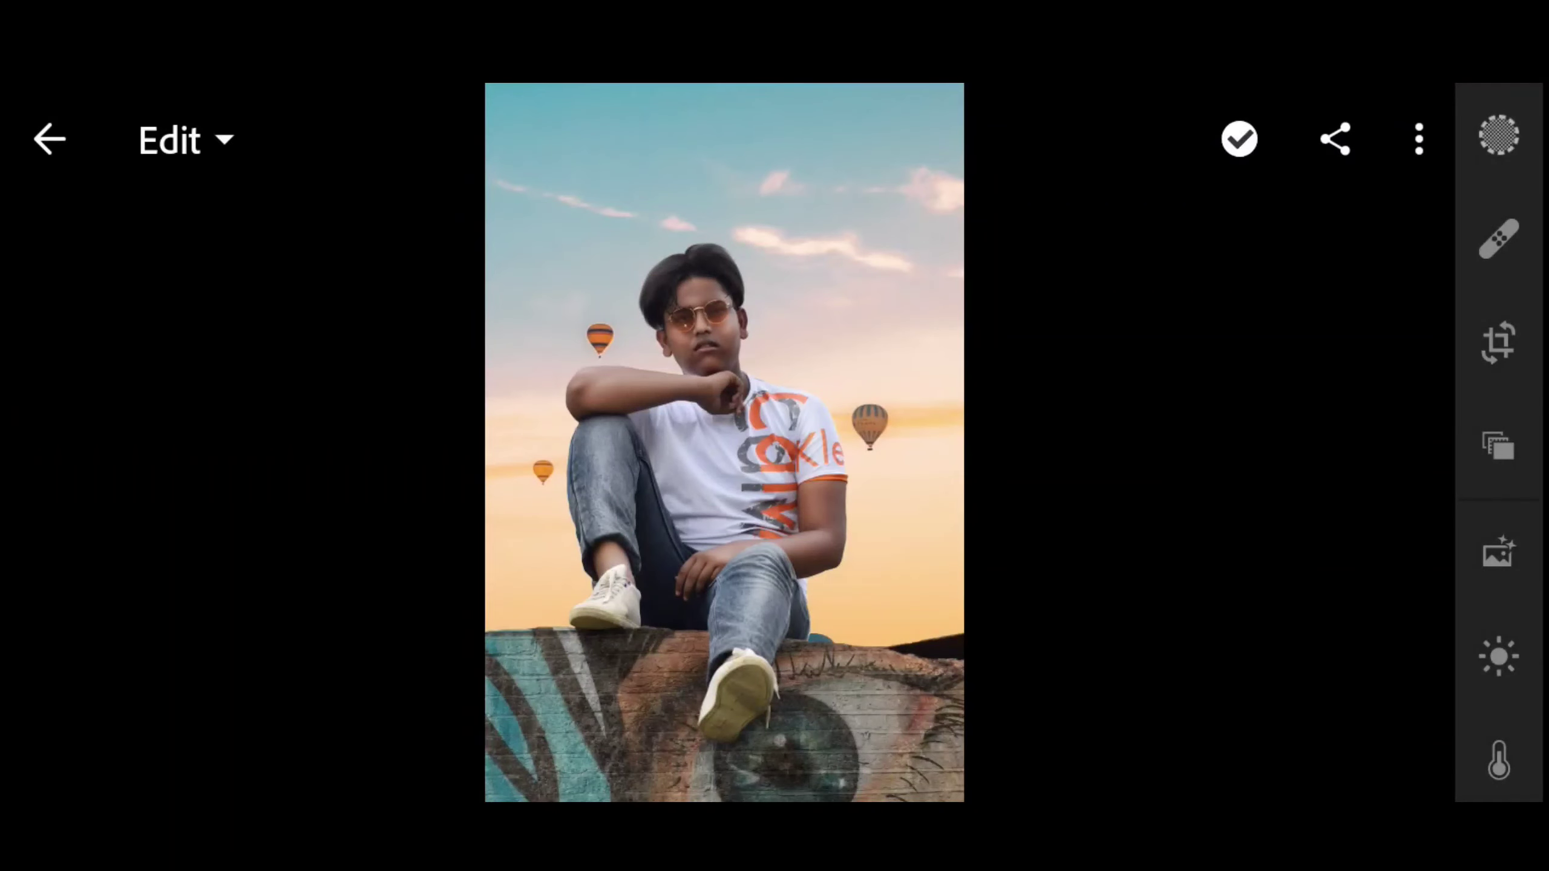
In Light, set Contrast -30, Highlights -34, Shadows 58, Whites 26 and Blacks -17.
left_click(1499, 656)
mouse_move(1189, 373)
left_mouse_down()
mouse_move(1264, 370)
mouse_move(1117, 357)
left_mouse_up()
mouse_move(1189, 478)
left_mouse_down()
mouse_move(1338, 464)
mouse_move(1217, 459)
mouse_move(1348, 425)
mouse_move(1091, 421)
left_mouse_up()
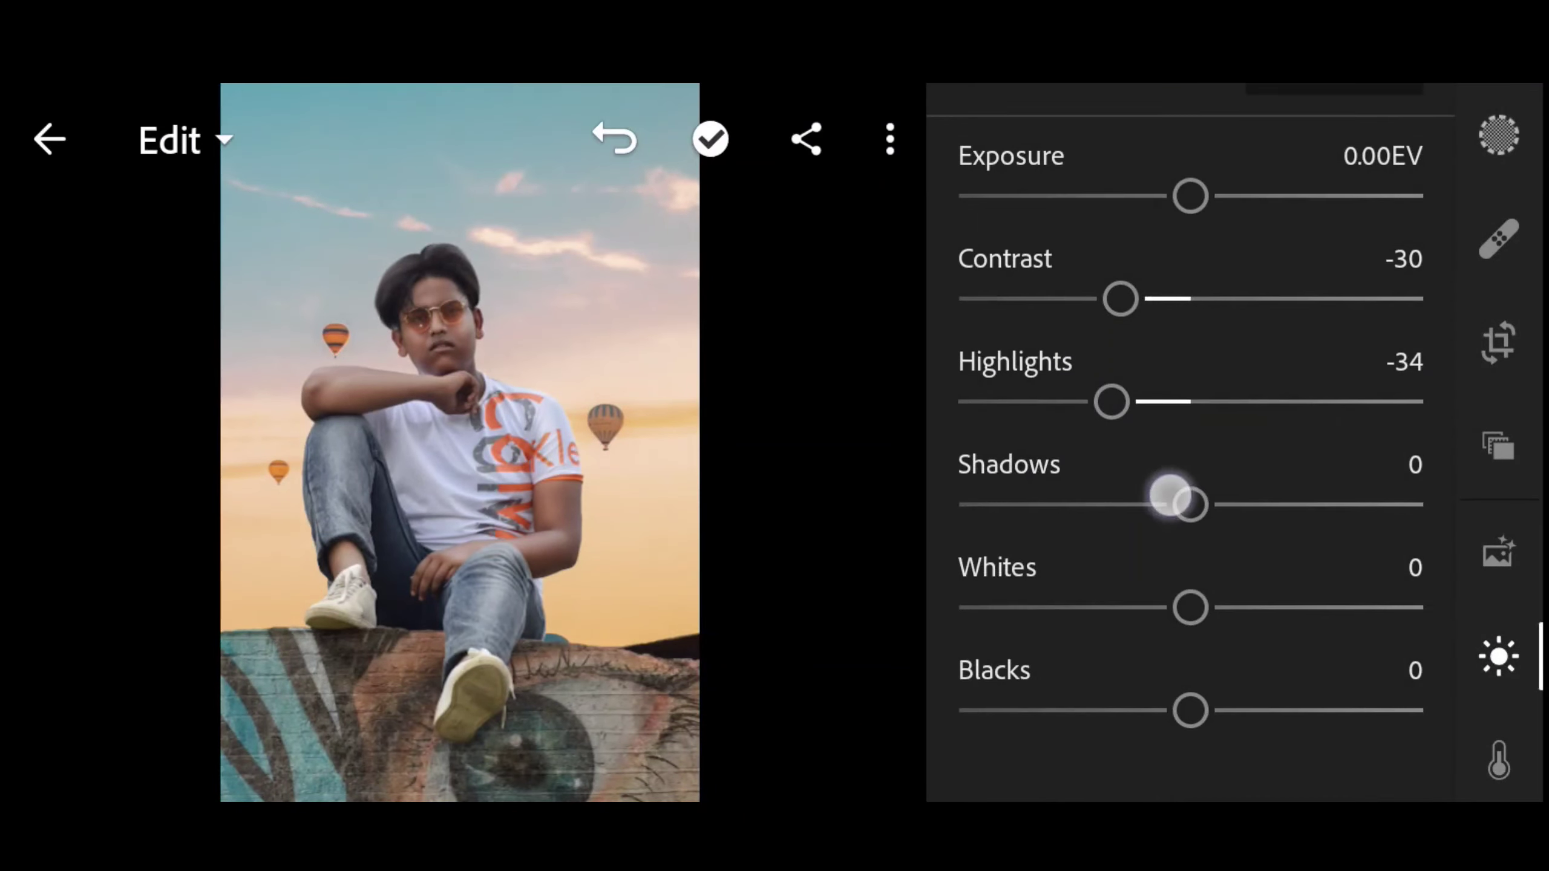
mouse_move(1169, 496)
left_mouse_down()
mouse_move(1377, 495)
mouse_move(1324, 477)
mouse_move(1348, 510)
left_mouse_up()
mouse_move(1189, 607)
left_mouse_down()
mouse_move(1333, 568)
mouse_move(1248, 567)
left_mouse_up()
mouse_move(1176, 713)
left_mouse_down()
mouse_move(1293, 713)
mouse_move(1100, 711)
left_mouse_up()
In Color, set Vibrance to 47 and Saturation to 14.
left_click(1506, 752)
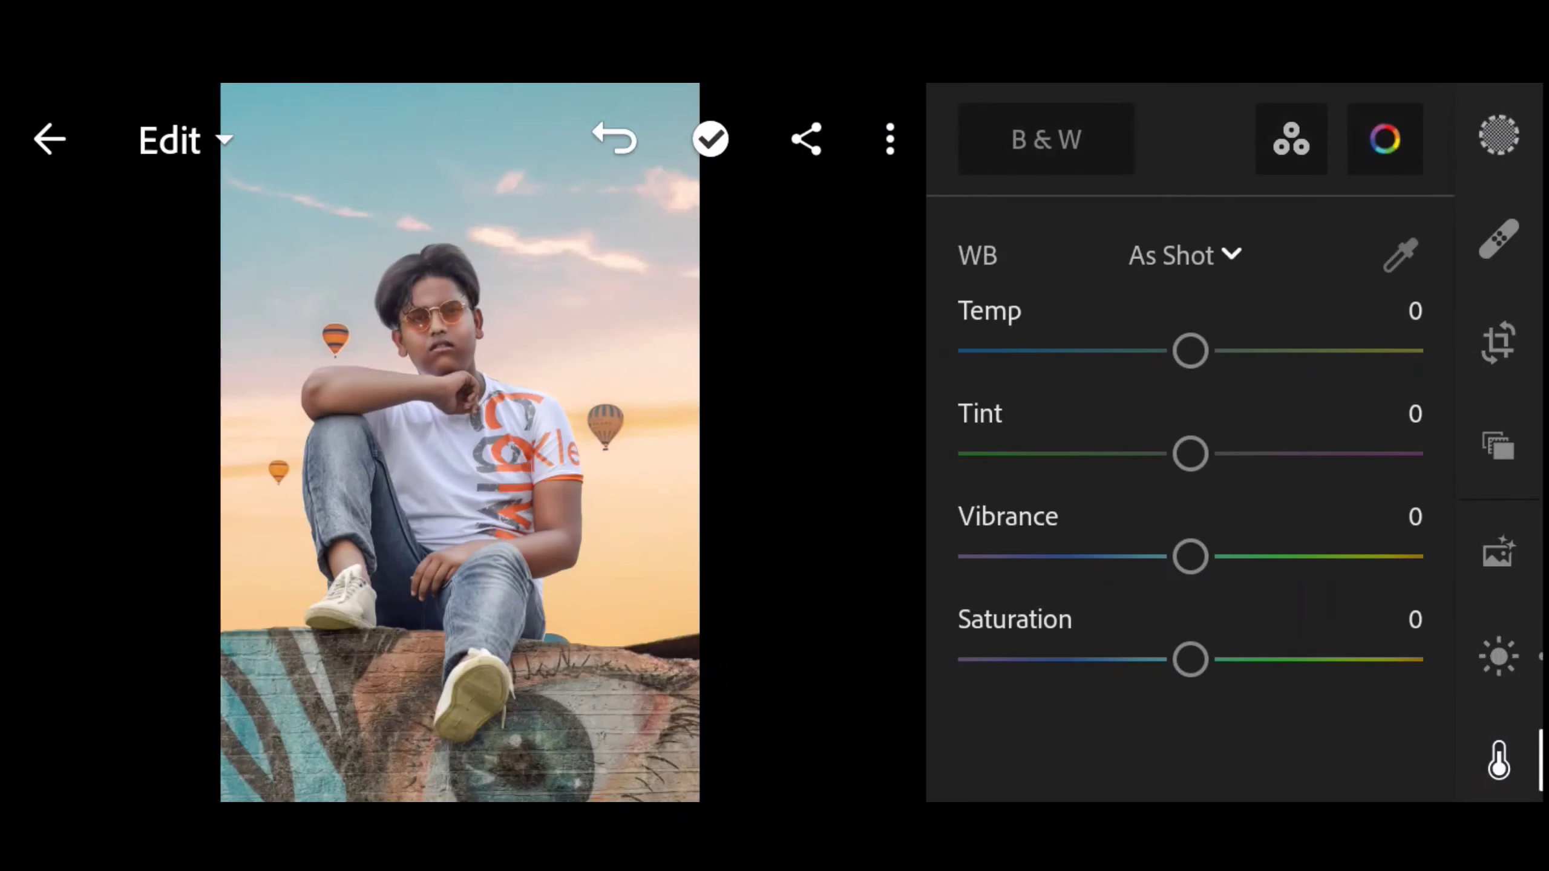
mouse_move(1205, 532)
left_mouse_down()
mouse_move(1362, 526)
mouse_move(1300, 556)
left_mouse_up()
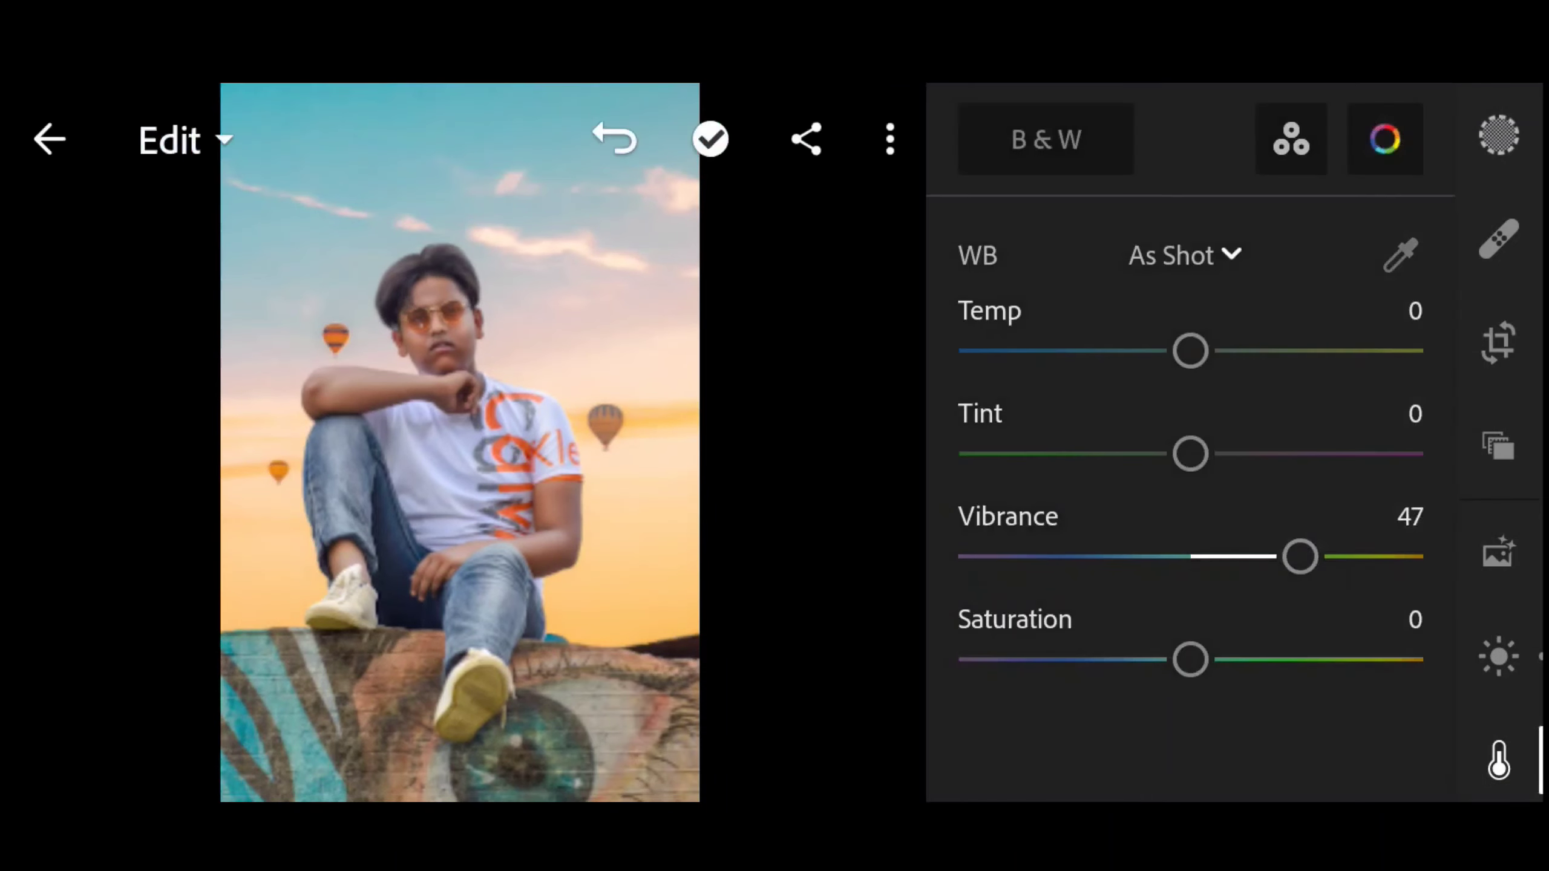
left_click_drag(1195, 659, 1224, 659)
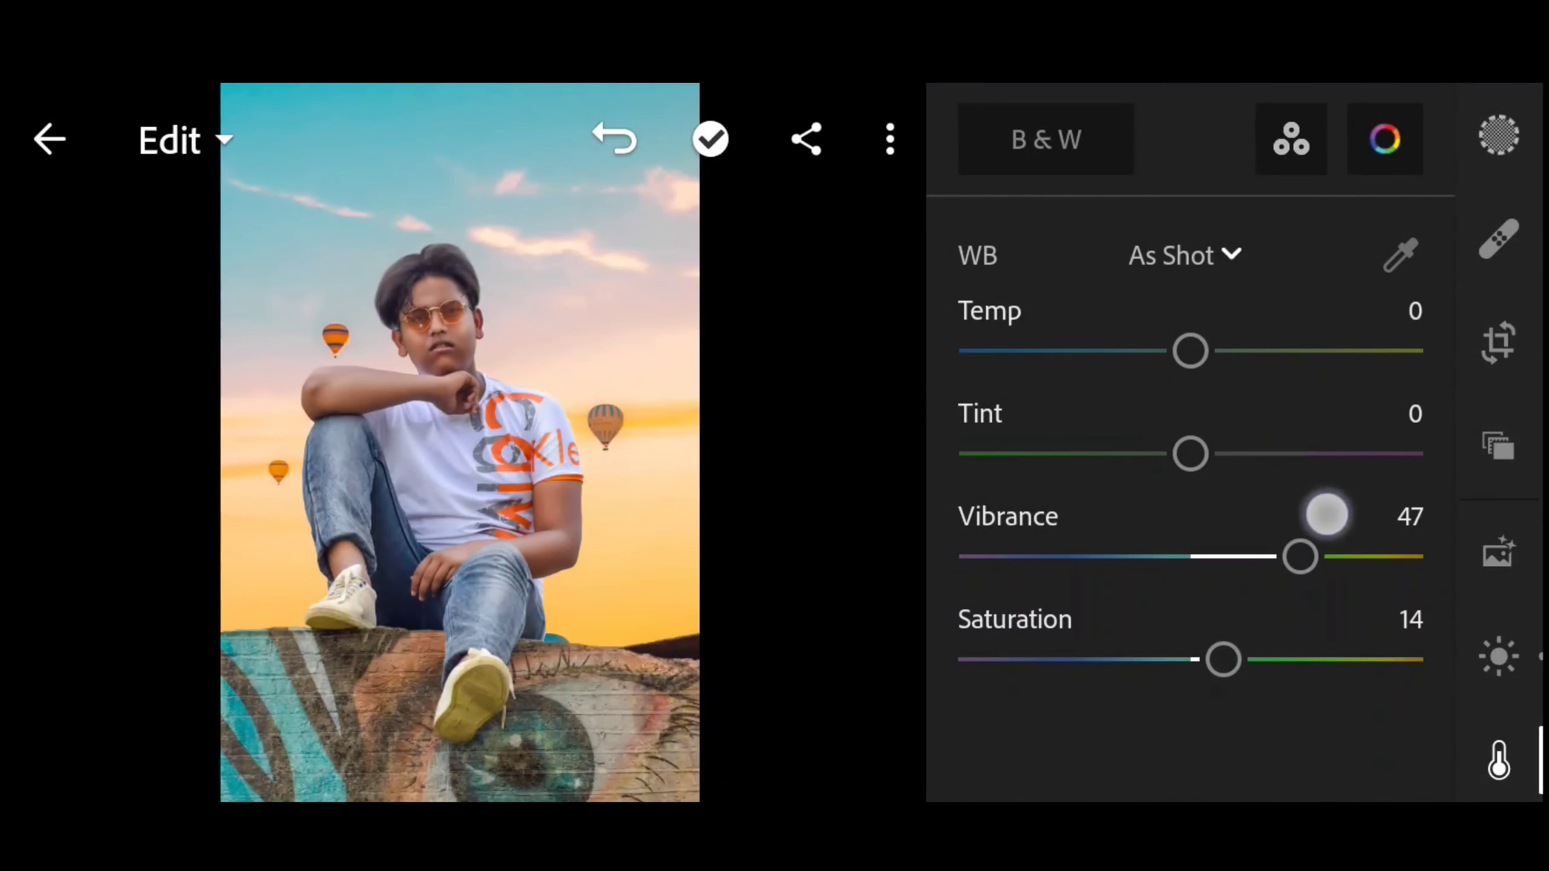
In the Color Mixer, give oranges saturation 13, luminance 26, and reds saturation 24, brighter.
left_click(1396, 136)
mouse_move(1234, 453)
left_mouse_down()
mouse_move(1166, 444)
mouse_move(1260, 438)
left_mouse_up()
mouse_move(1226, 553)
left_mouse_down()
mouse_move(1321, 564)
mouse_move(1186, 557)
mouse_move(1281, 553)
left_mouse_up()
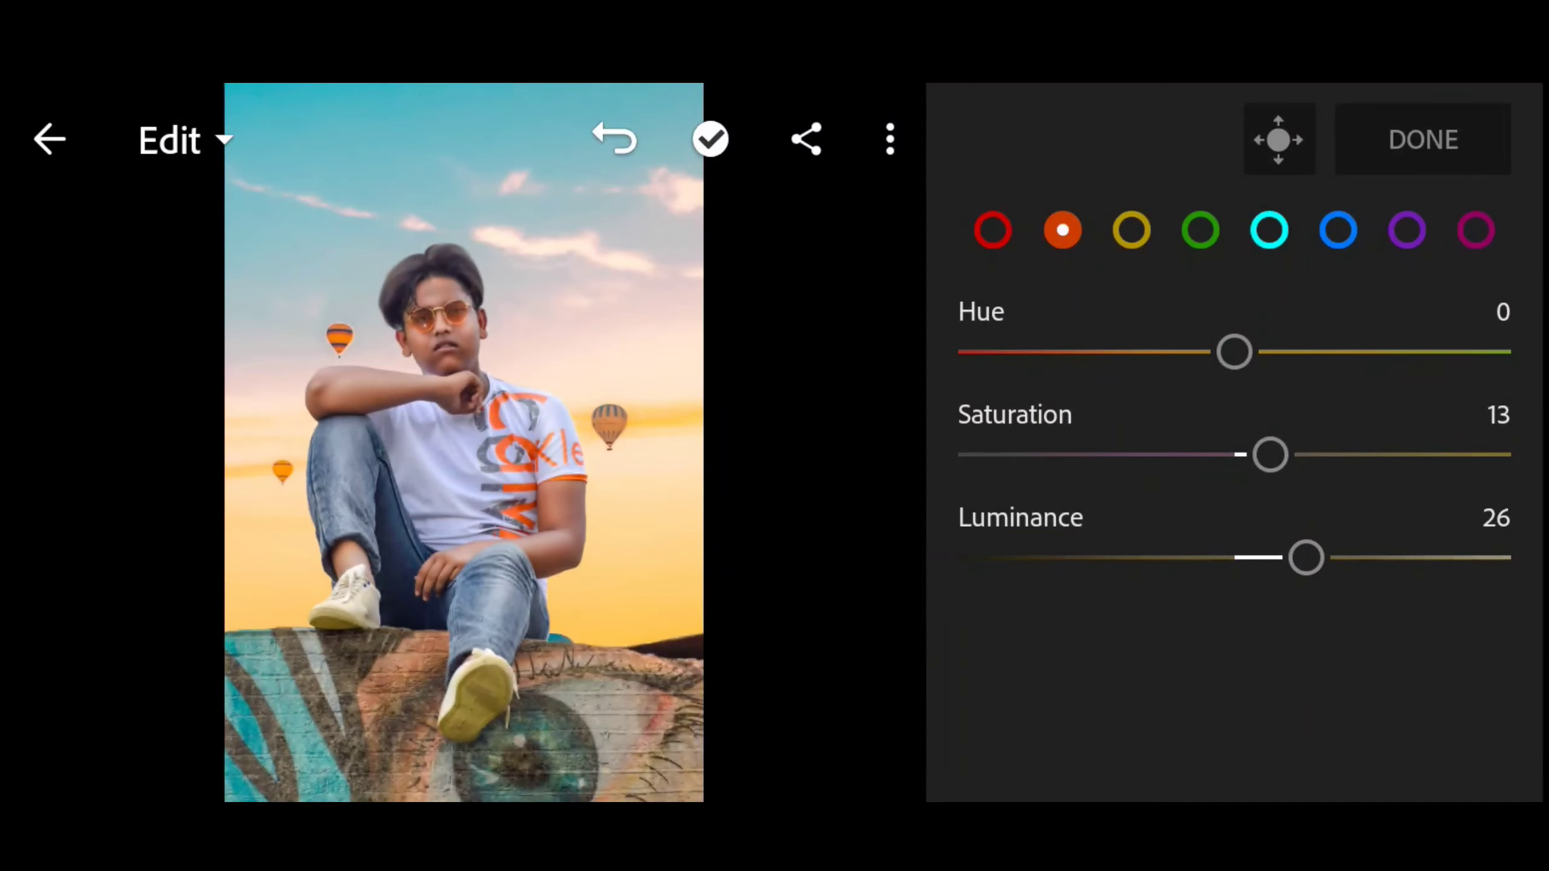
left_click(992, 230)
mouse_move(1235, 453)
left_mouse_down()
mouse_move(1317, 453)
mouse_move(1286, 453)
left_mouse_up()
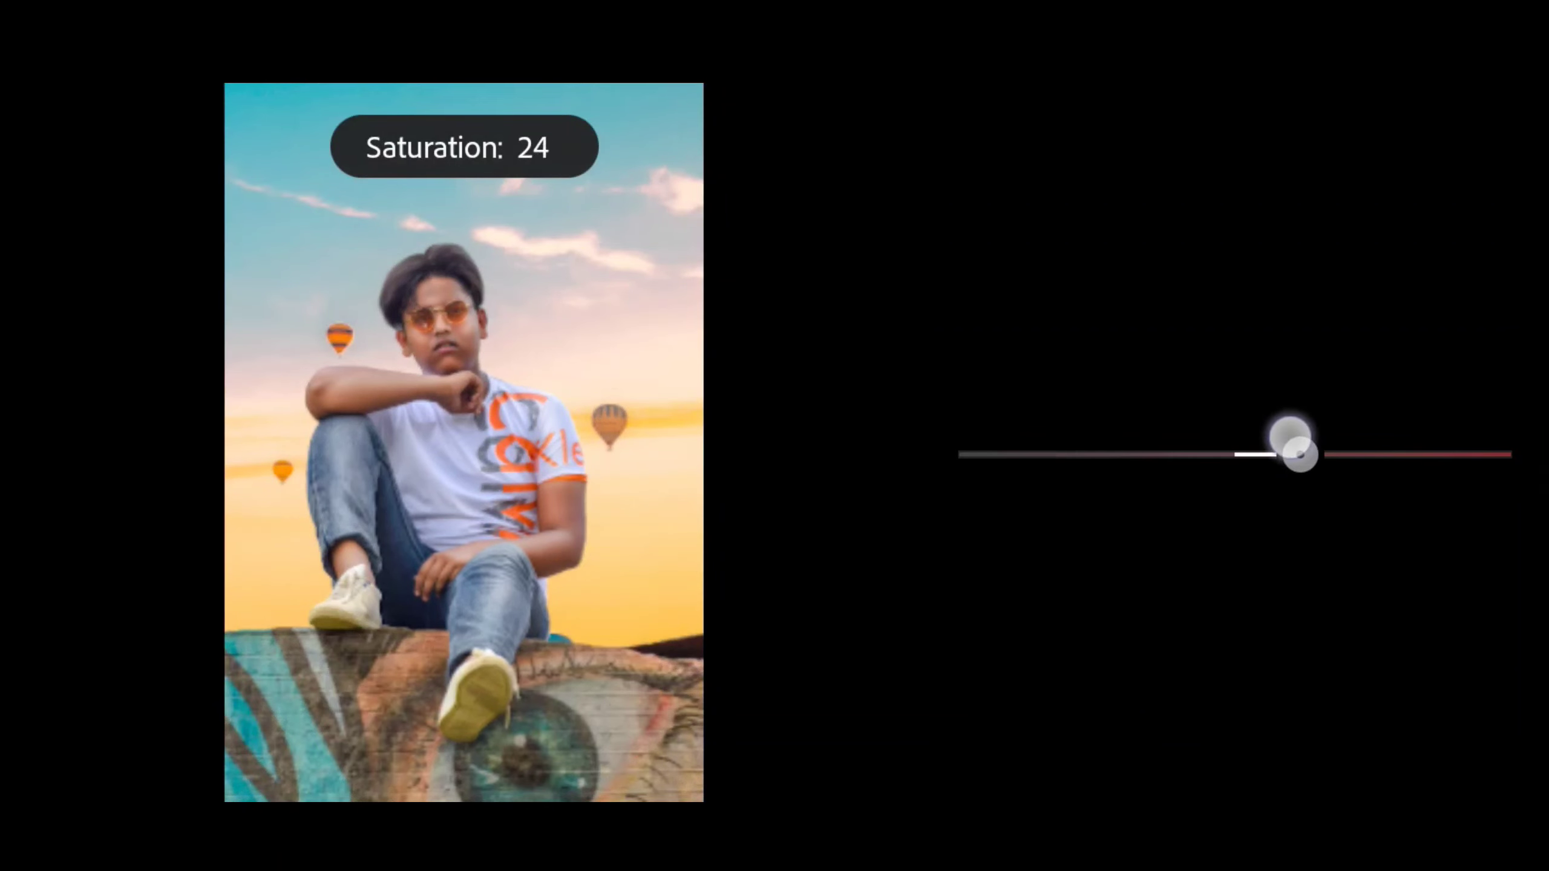
mouse_move(1235, 557)
left_mouse_down()
mouse_move(1385, 564)
mouse_move(1264, 564)
mouse_move(1336, 557)
left_mouse_up()
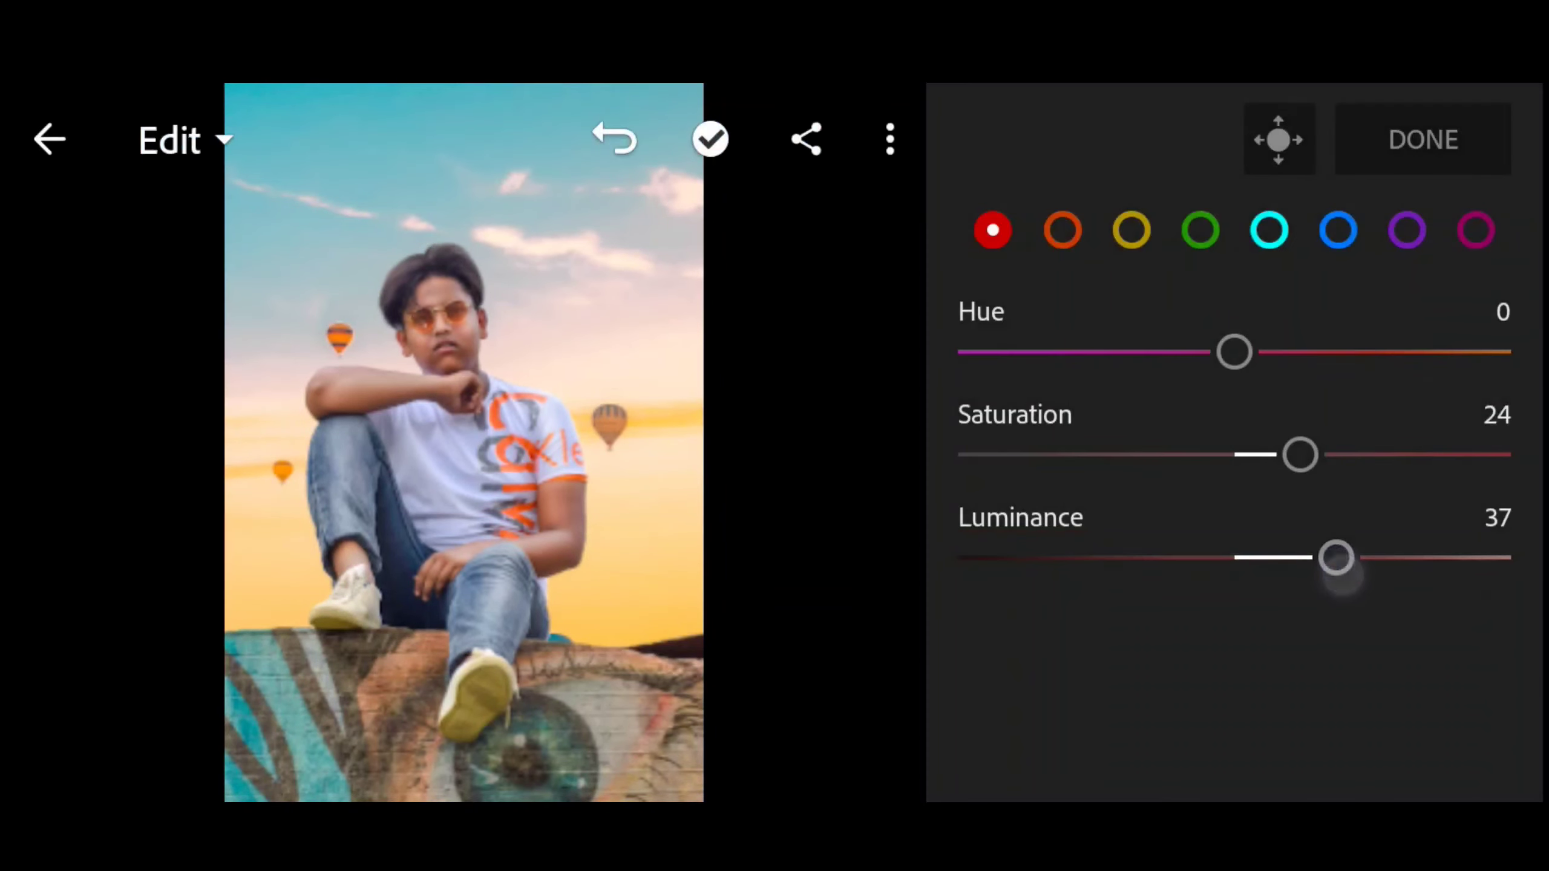
Shift the yellow hue to 18, lower its saturation slightly and brighten it.
left_click(1131, 230)
mouse_move(1235, 352)
left_mouse_down()
mouse_move(1128, 351)
mouse_move(1298, 336)
left_mouse_up()
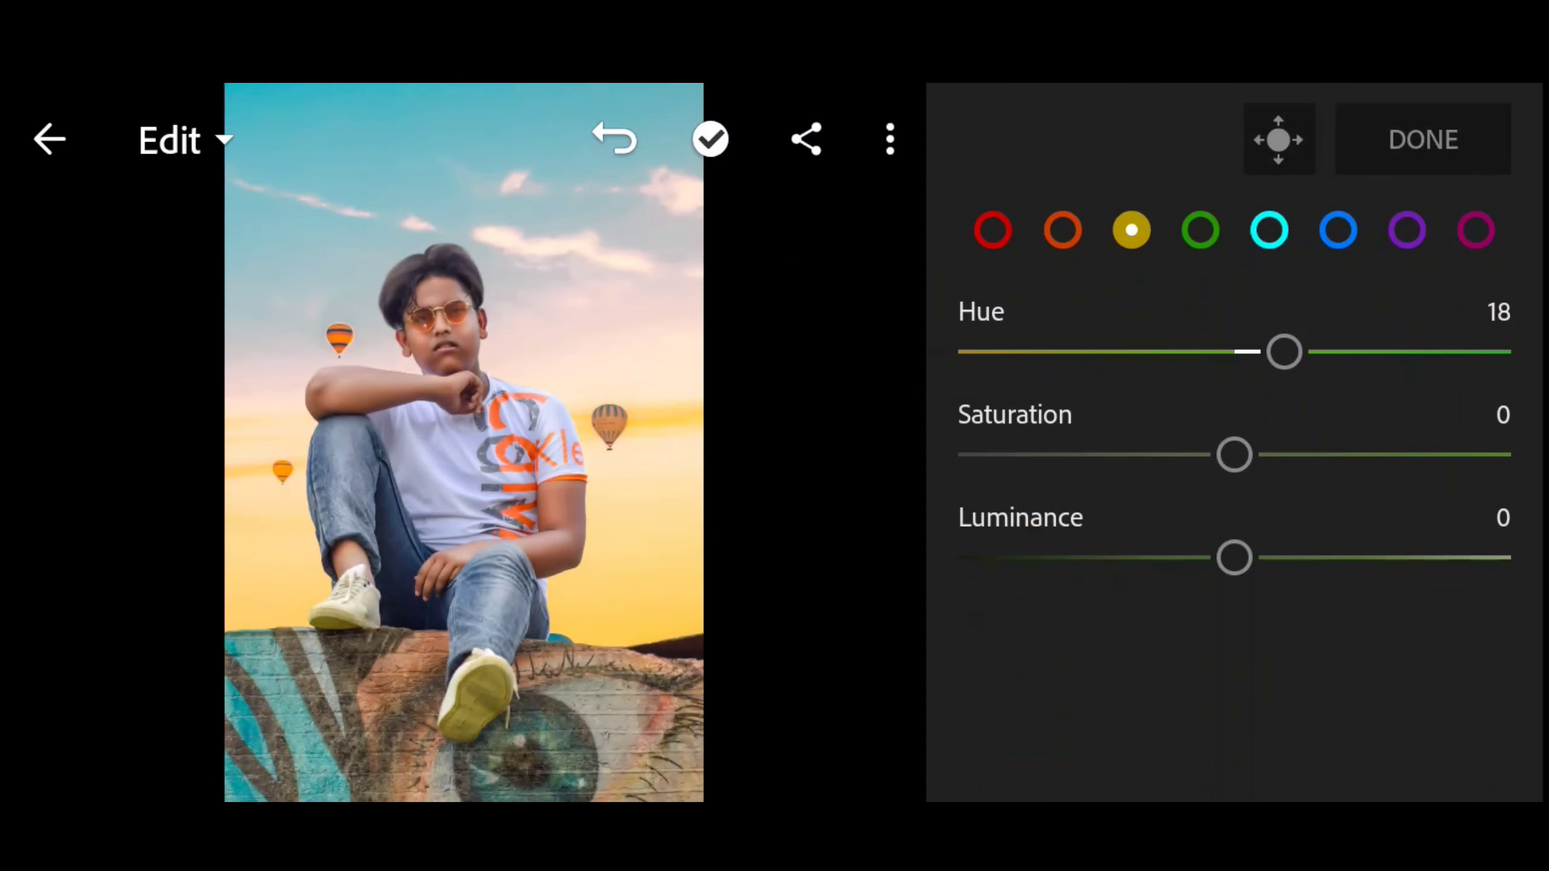
mouse_move(1234, 454)
left_mouse_down()
mouse_move(1311, 439)
mouse_move(1131, 423)
mouse_move(1201, 443)
left_mouse_up()
mouse_move(1317, 529)
left_mouse_down()
mouse_move(1321, 543)
mouse_move(1283, 547)
mouse_move(1401, 551)
left_mouse_up()
Shift the blue hue to -21 and brighten blues to luminance 66.
left_click(1340, 232)
mouse_move(1276, 350)
left_mouse_down()
mouse_move(1116, 352)
mouse_move(1315, 350)
mouse_move(1176, 349)
left_mouse_up()
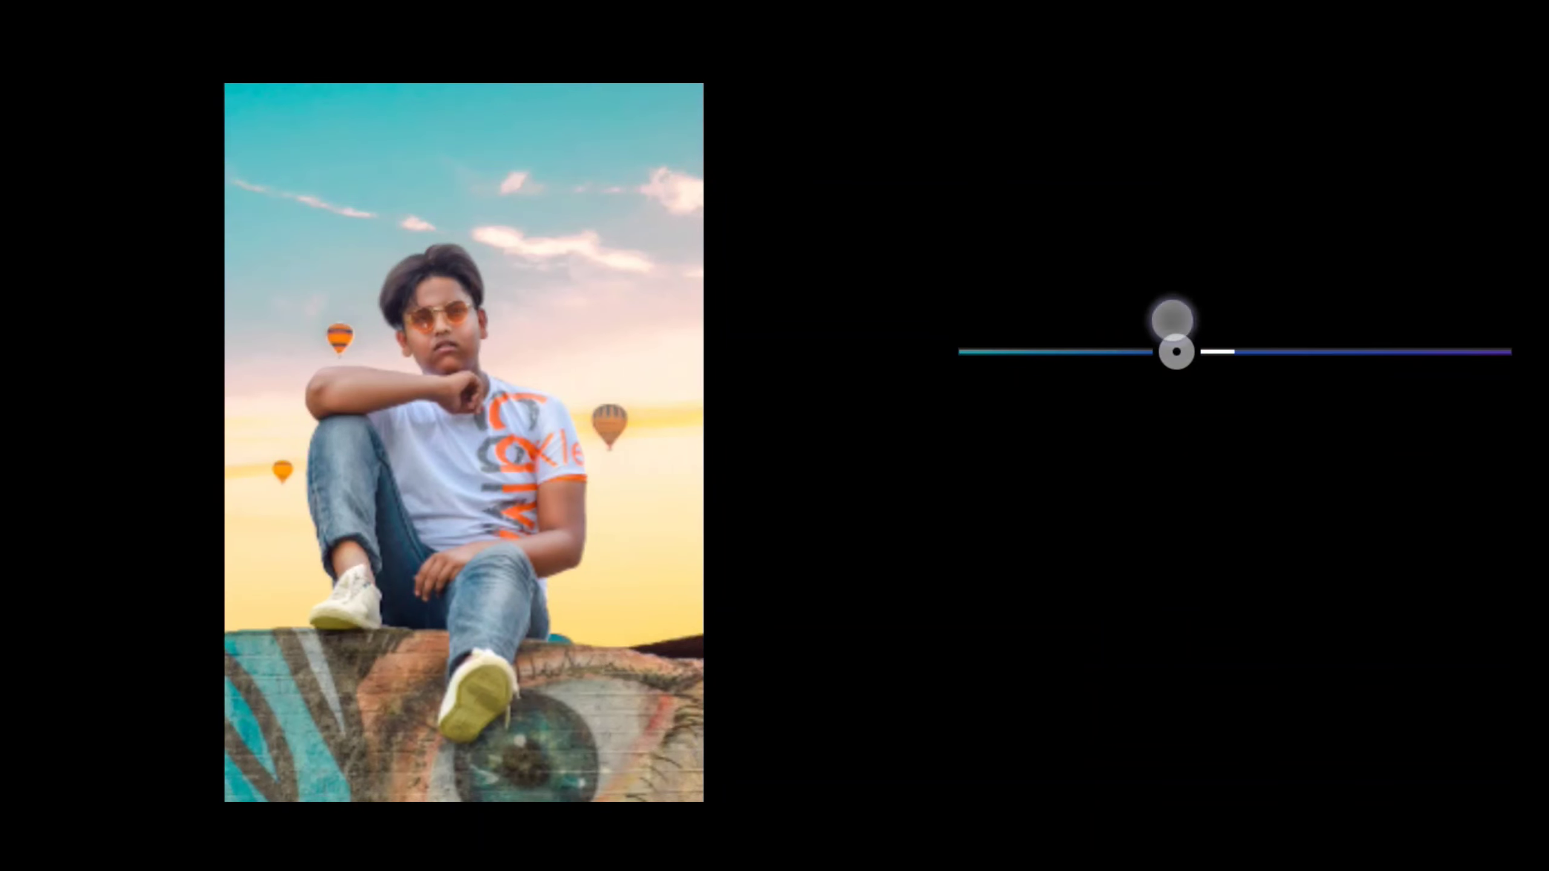
mouse_move(1309, 455)
left_mouse_down()
mouse_move(1268, 454)
mouse_move(1380, 453)
mouse_move(1234, 453)
left_mouse_up()
mouse_move(1400, 555)
left_mouse_down()
mouse_move(1344, 553)
mouse_move(1397, 571)
left_mouse_up()
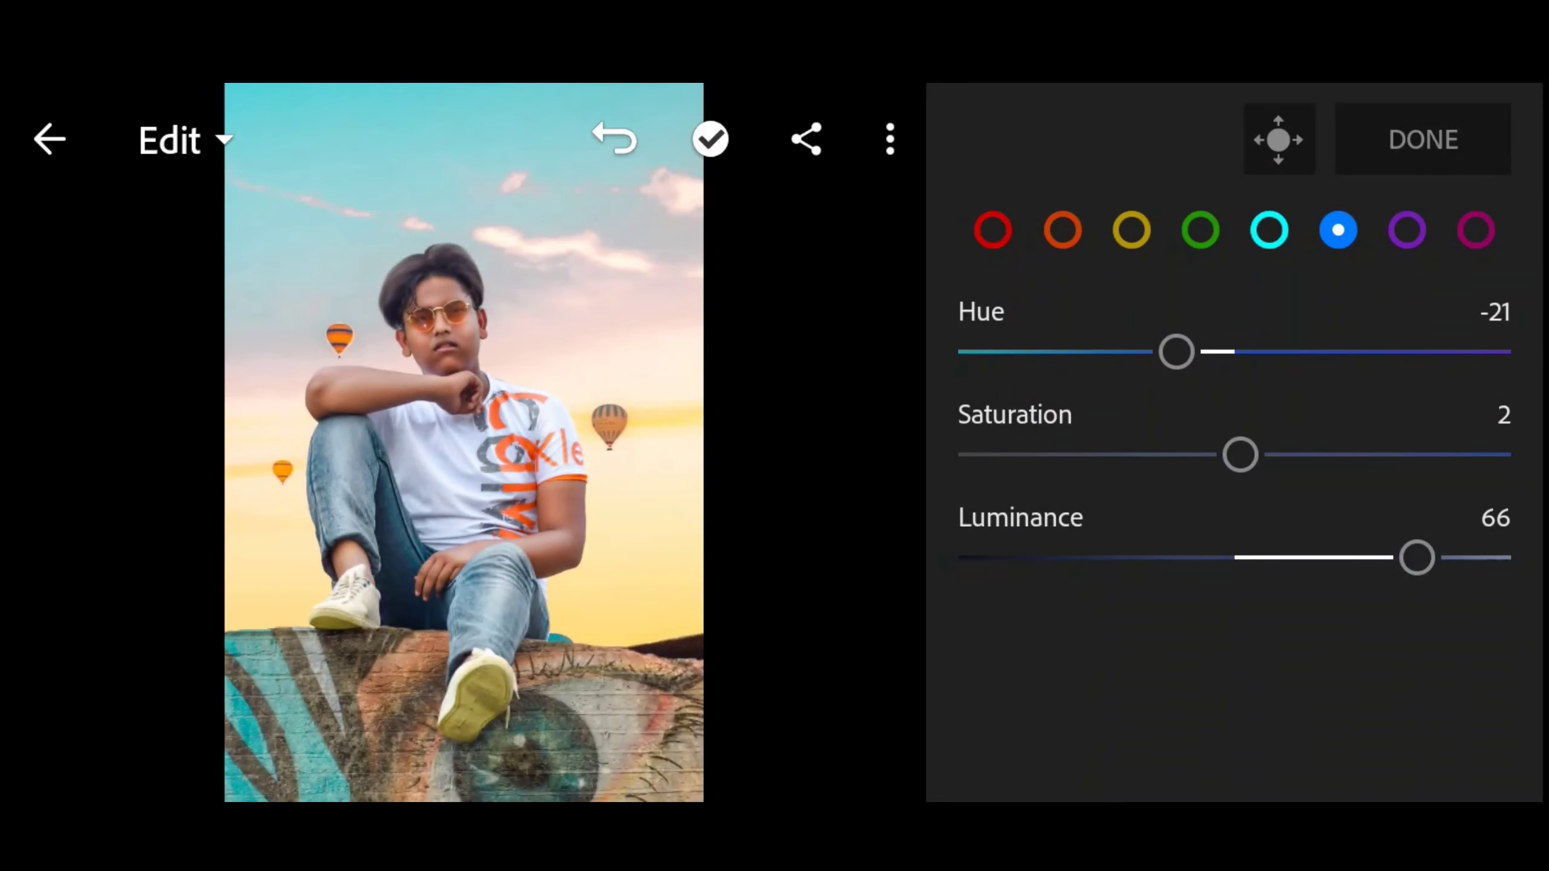
Raise orange luminance to 61 and set cyan Hue 54, Saturation 61, Luminance -20.
left_click(1063, 230)
left_click_drag(1306, 557, 1403, 558)
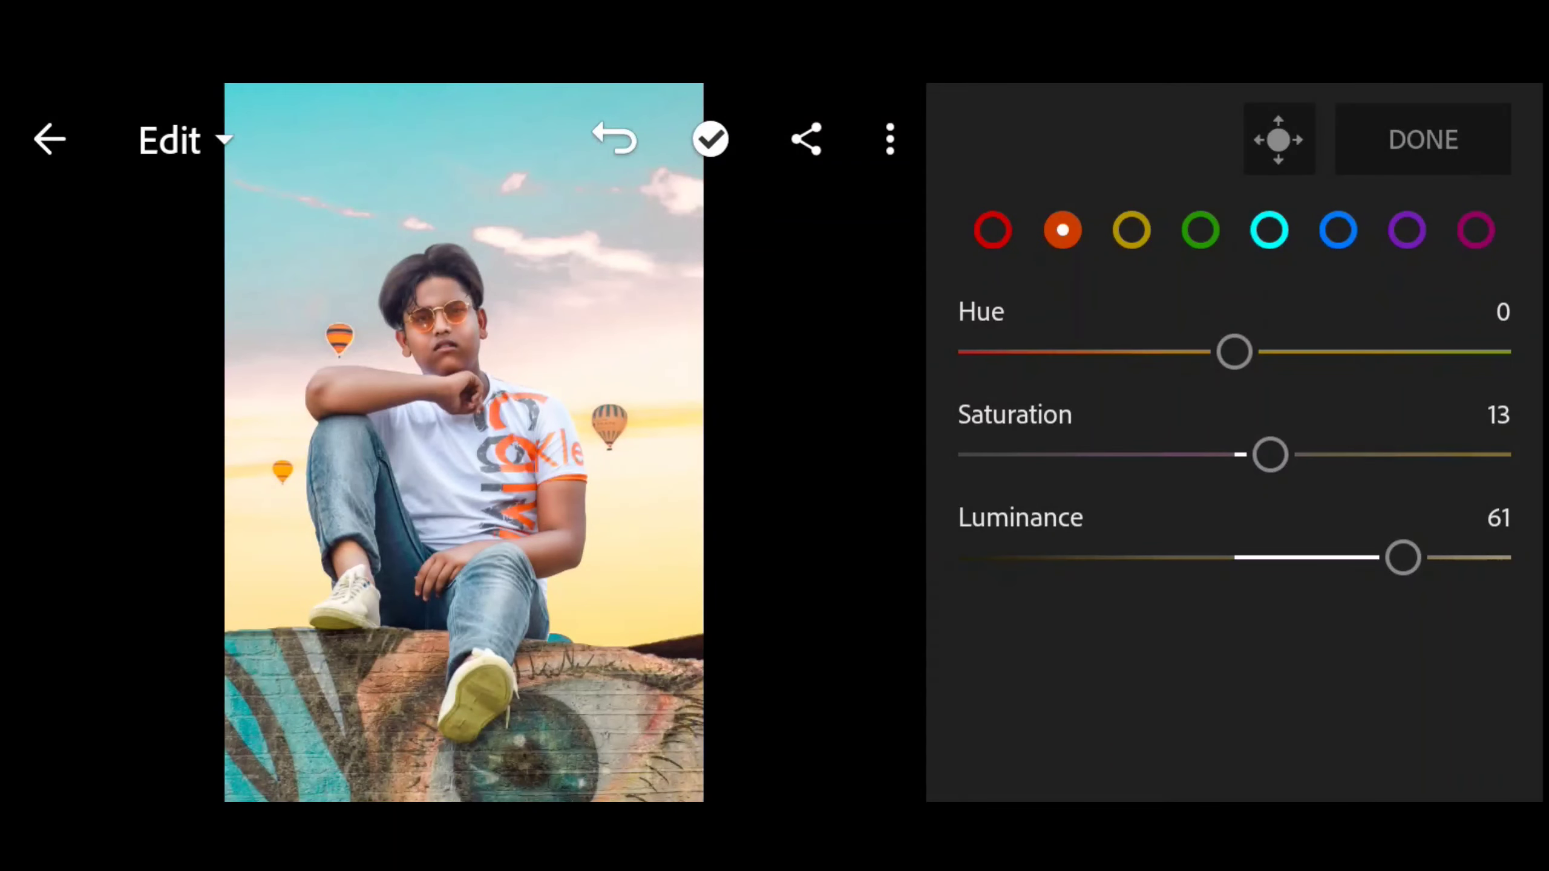
left_click(1345, 230)
left_click(1269, 230)
mouse_move(1235, 351)
left_mouse_down()
mouse_move(1166, 308)
mouse_move(1417, 302)
mouse_move(1401, 301)
left_mouse_up()
mouse_move(1235, 453)
left_mouse_down()
mouse_move(1429, 443)
mouse_move(1073, 443)
mouse_move(1416, 419)
left_mouse_up()
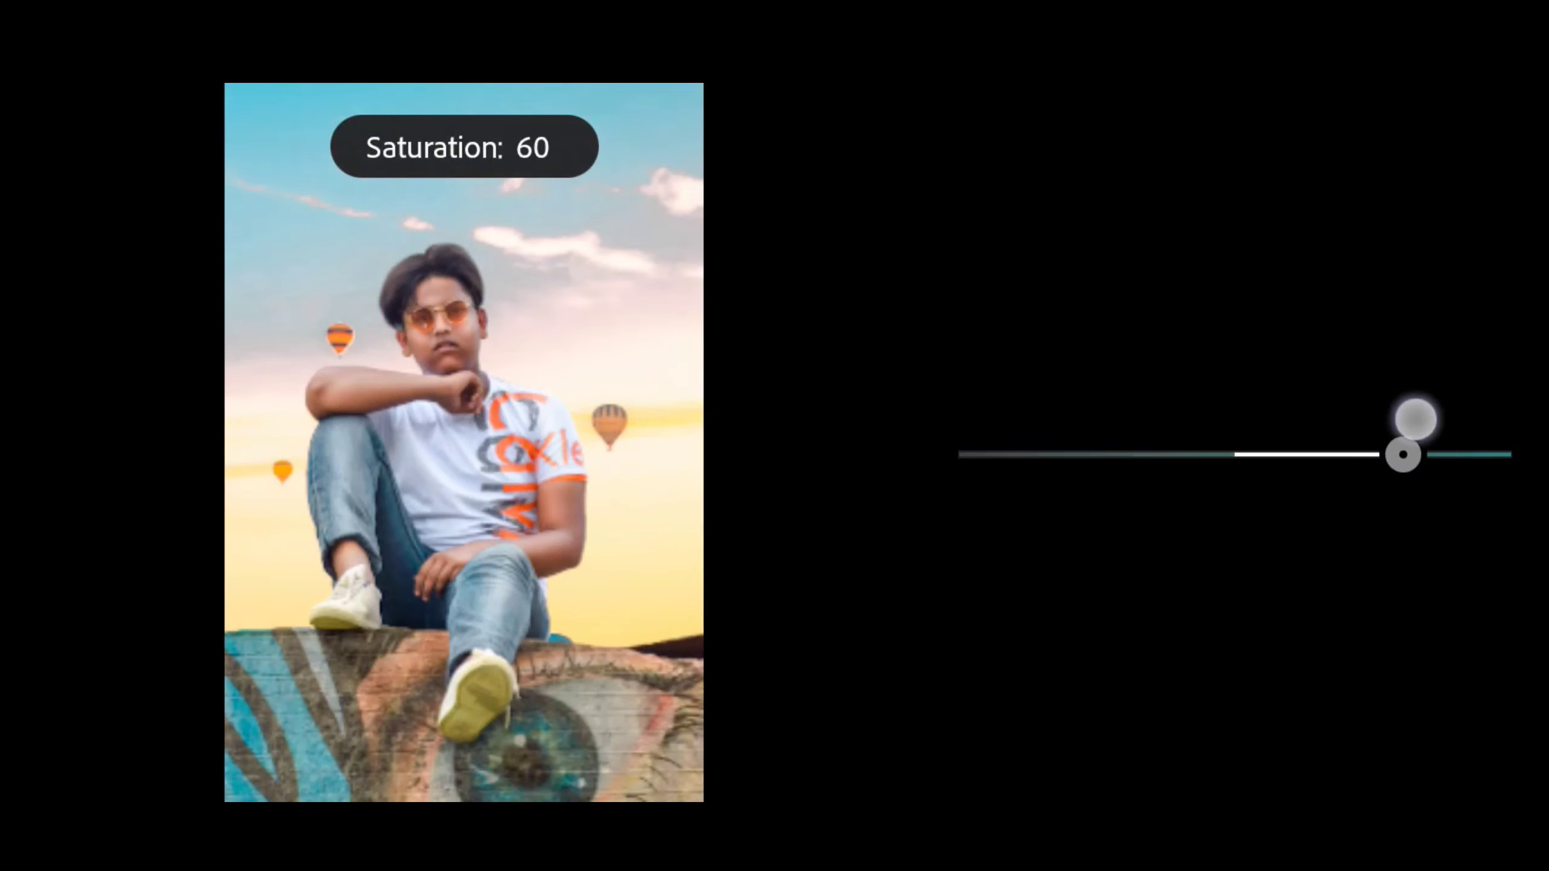
mouse_move(1234, 557)
left_mouse_down()
mouse_move(1414, 557)
mouse_move(1117, 596)
left_mouse_up()
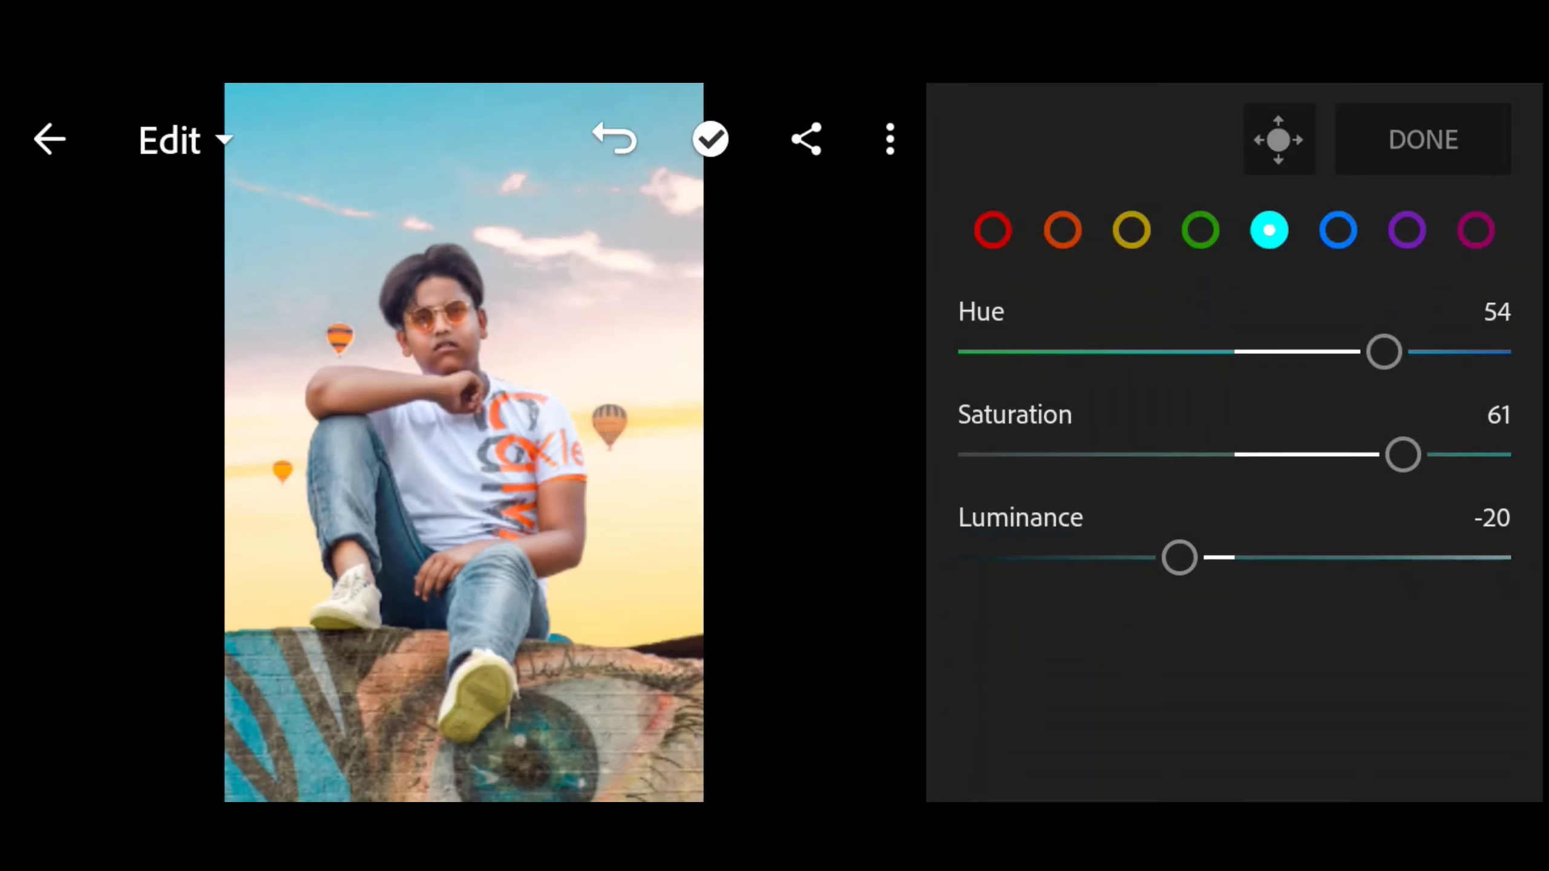
left_click(1423, 139)
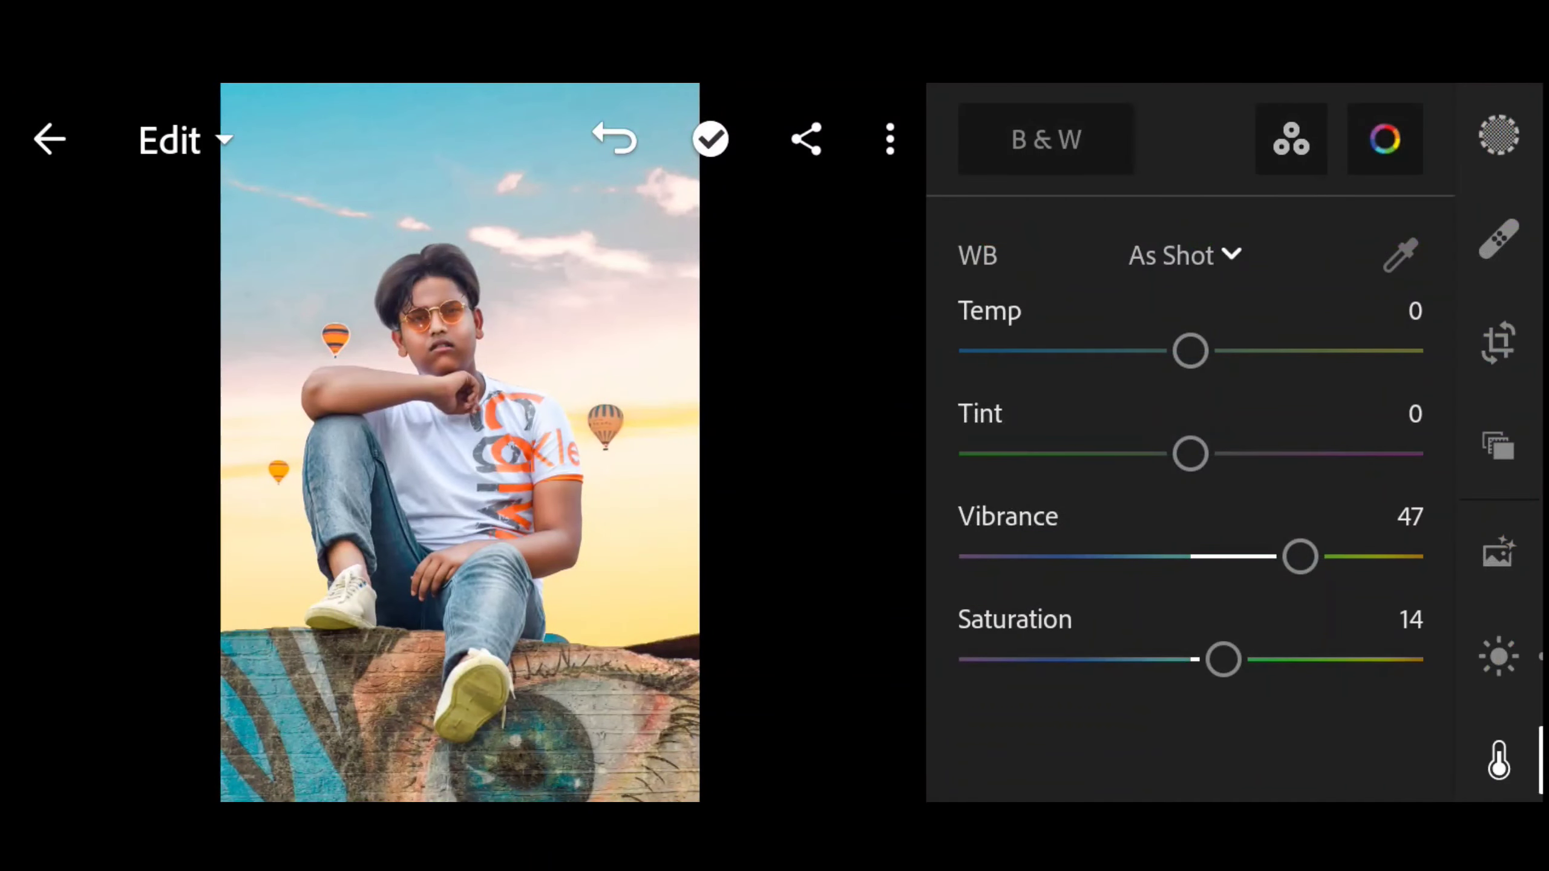
In Effects, set Clarity to 17 and Vignette to -23.
left_click_drag(1503, 554, 1510, 351)
left_click(1499, 662)
mouse_move(1217, 375)
left_mouse_down()
mouse_move(1274, 360)
mouse_move(1201, 375)
mouse_move(1252, 384)
left_mouse_up()
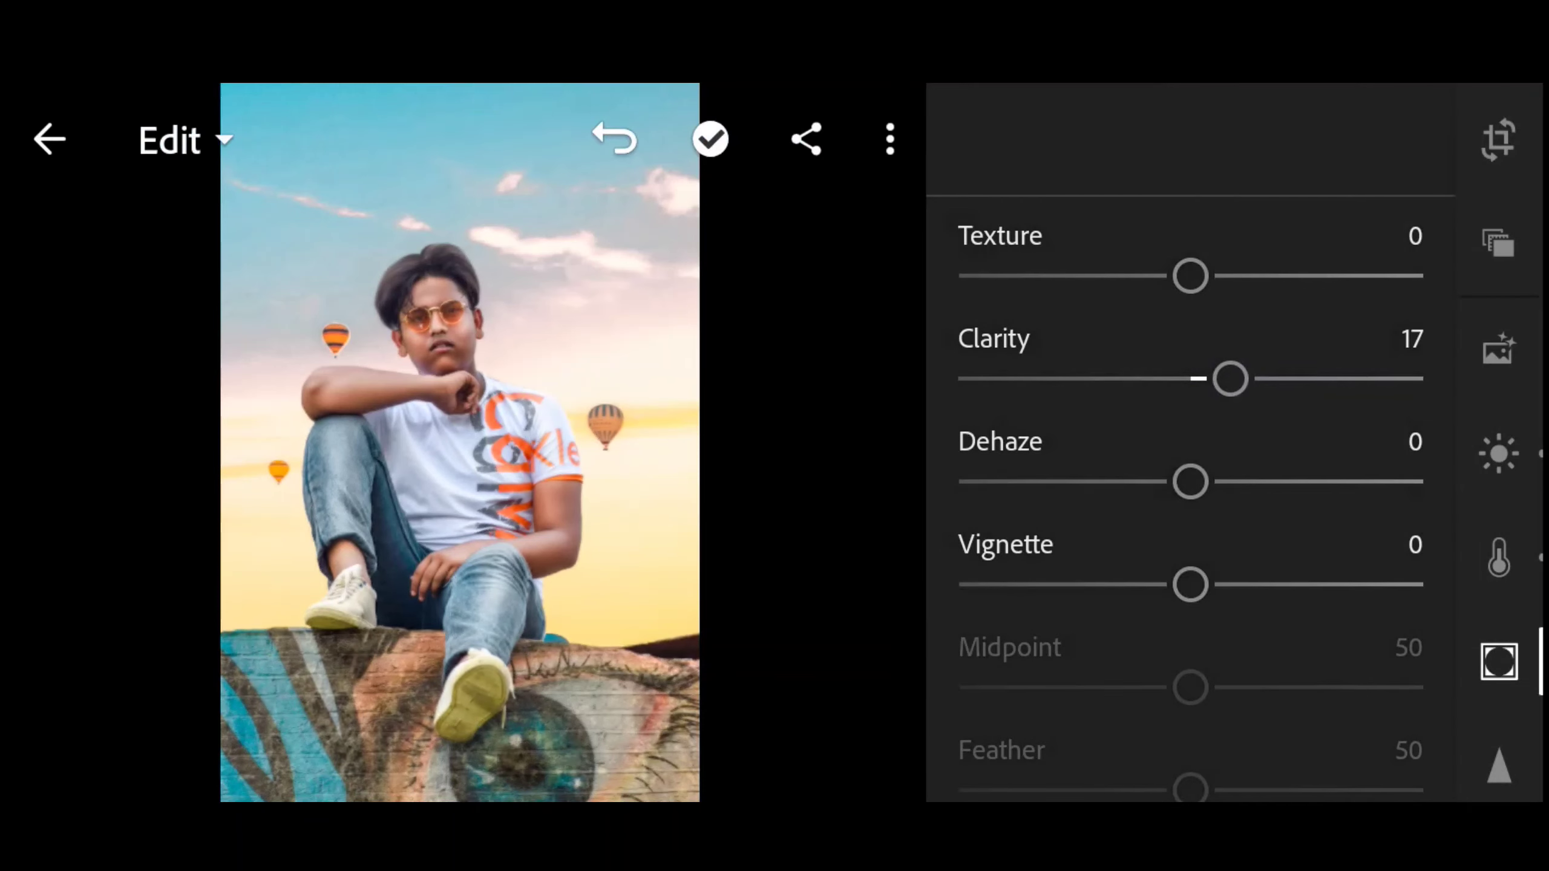
left_click_drag(1190, 584, 1135, 584)
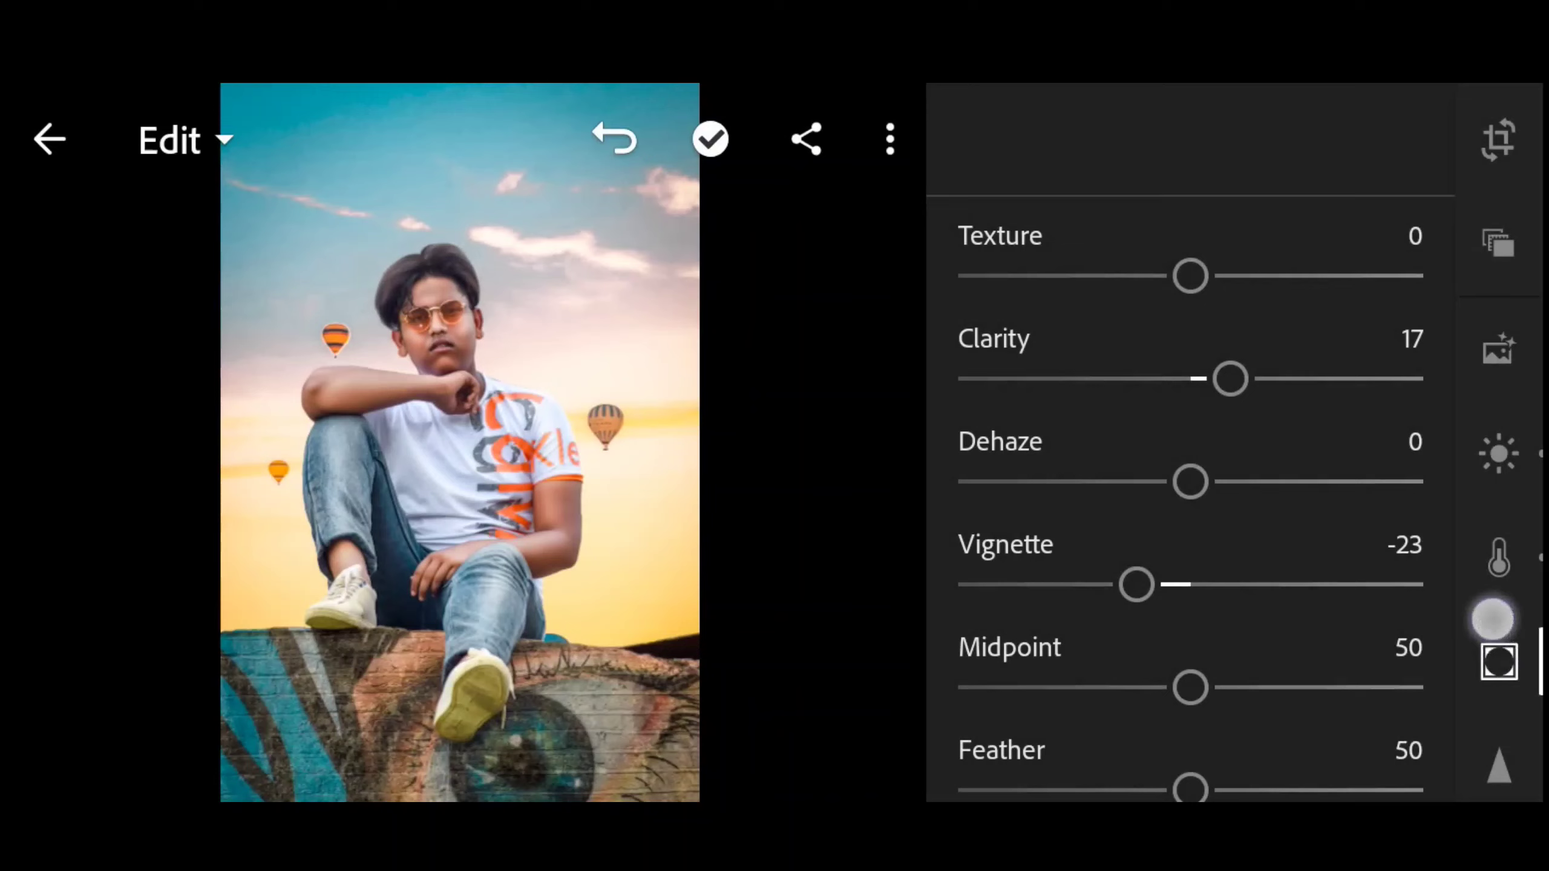
In Optics, enable Remove Chromatic Aberration and Enable Lens Corrections.
left_click_drag(1493, 620, 1489, 524)
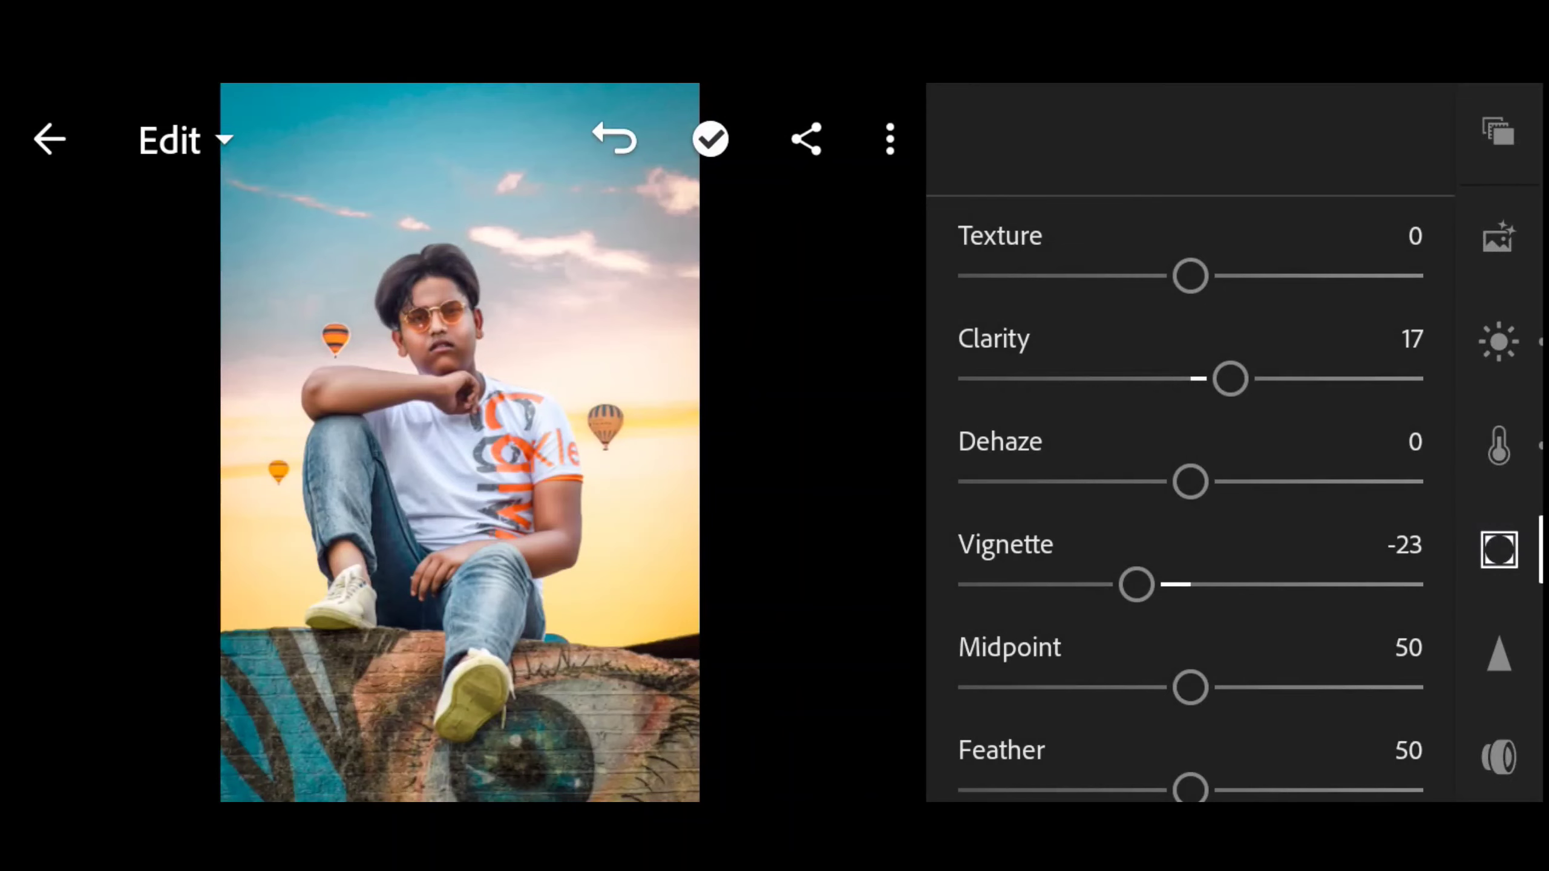
left_click(1500, 753)
left_click(1387, 133)
left_click(1387, 229)
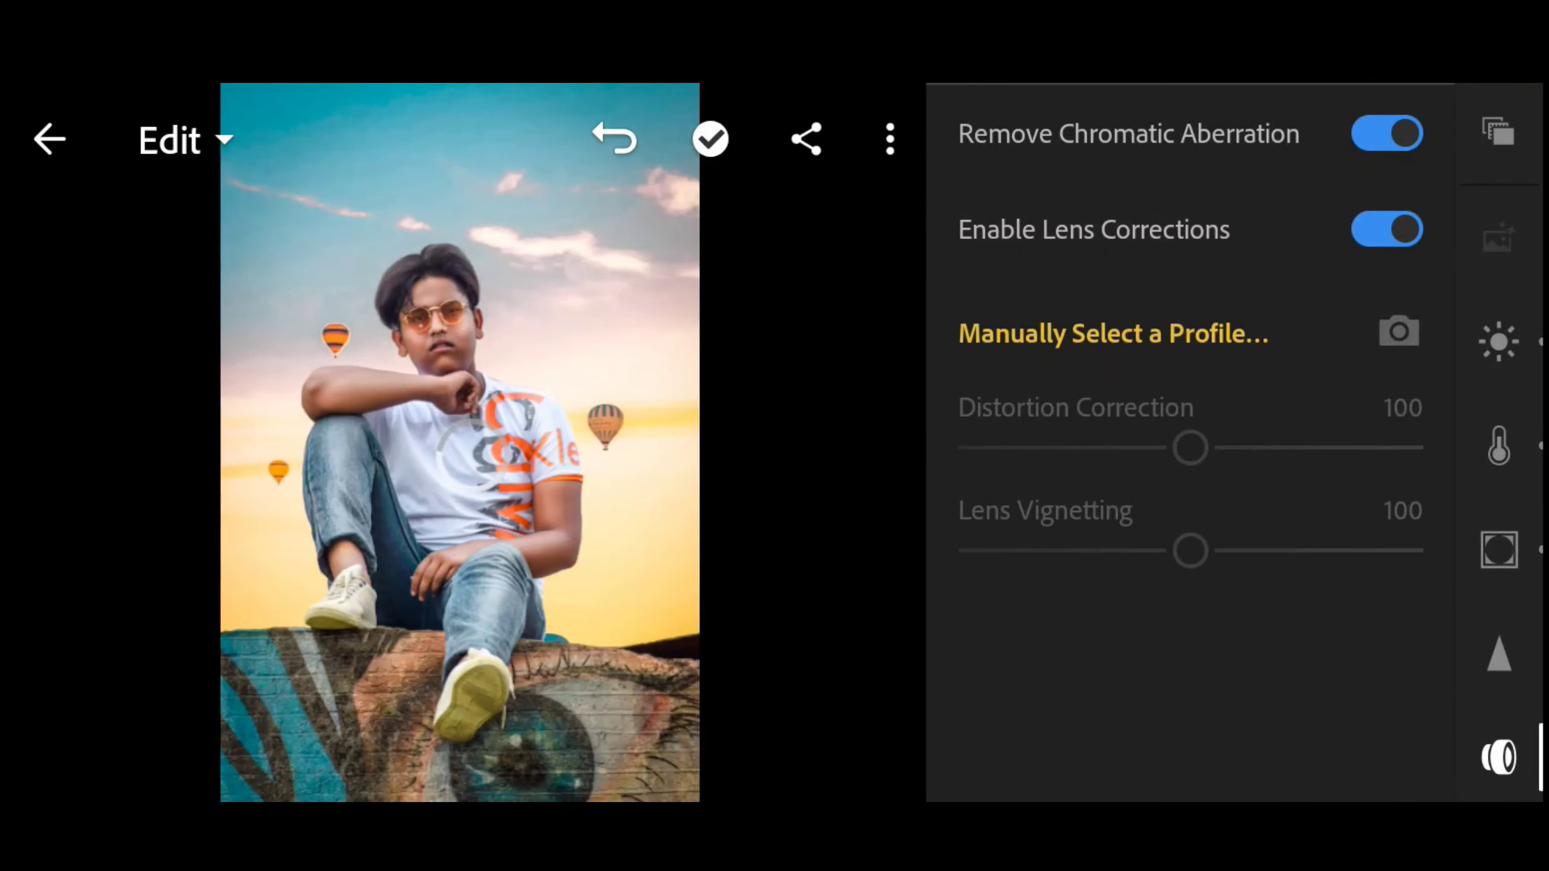